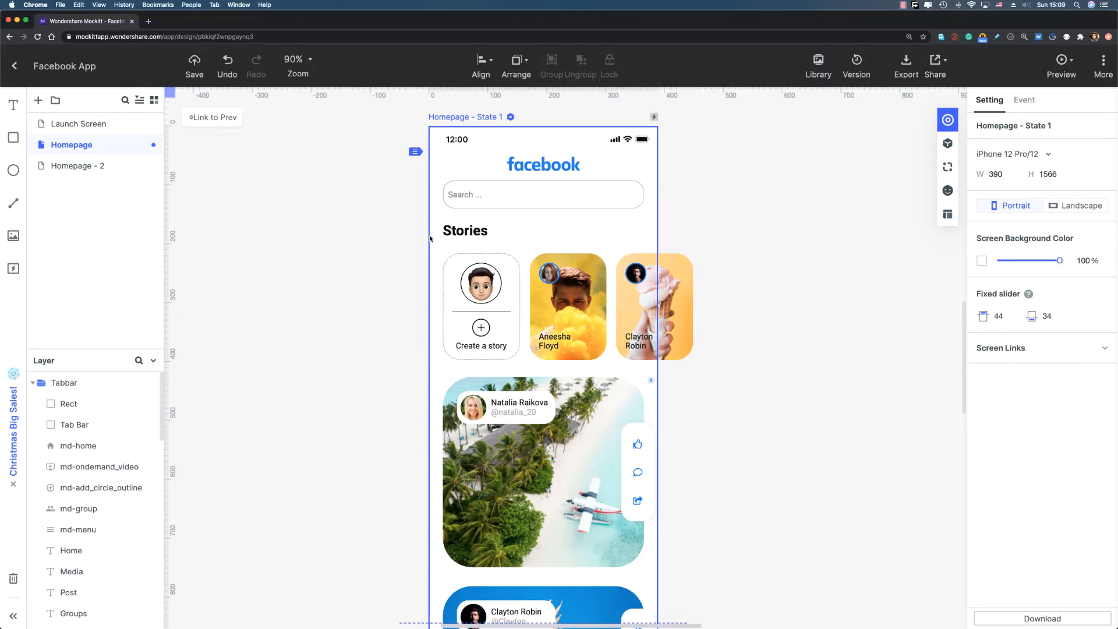
- Look over the Homepage screen from the stories and posts down to the bottom tab bar with its Media item
{"action": "scroll", "coordinate": [373, 303], "scroll_direction": "down", "scroll_amount": 5}
{"action": "scroll", "coordinate": [359, 319], "scroll_direction": "down", "scroll_amount": 10}
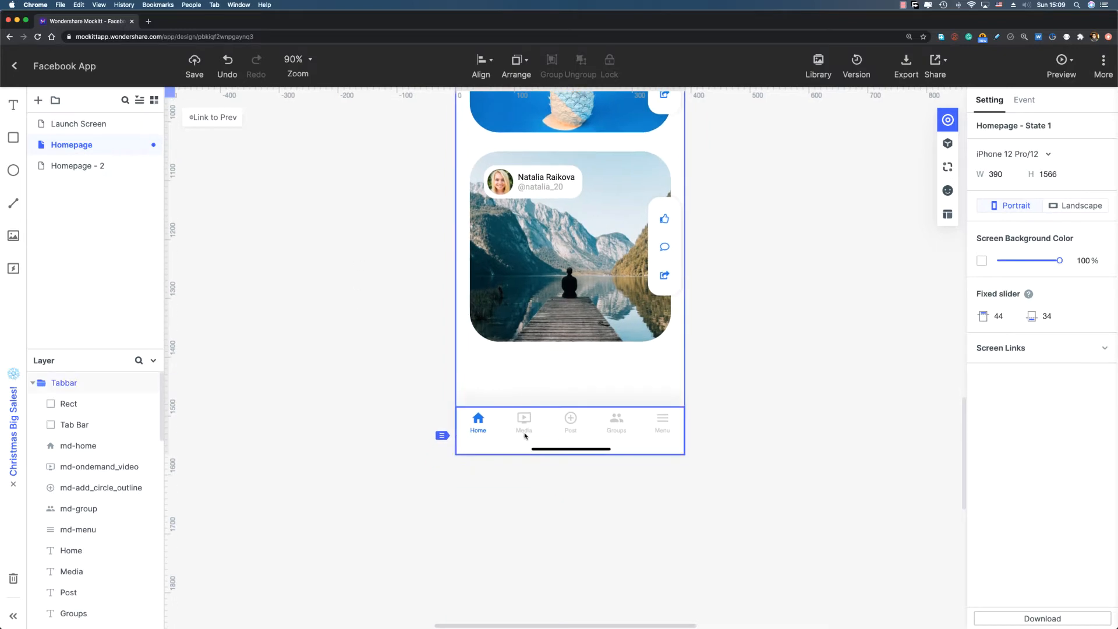
{"action": "scroll", "coordinate": [524, 435], "scroll_direction": "up", "scroll_amount": 2}
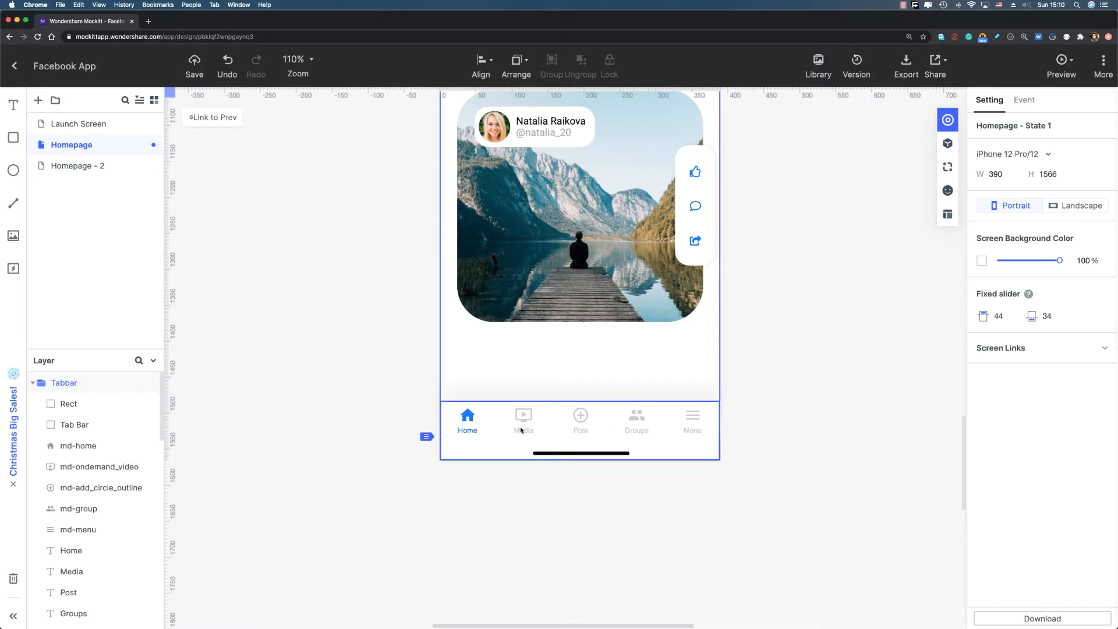
{"action": "scroll", "coordinate": [429, 285], "scroll_direction": "down", "scroll_amount": 5}
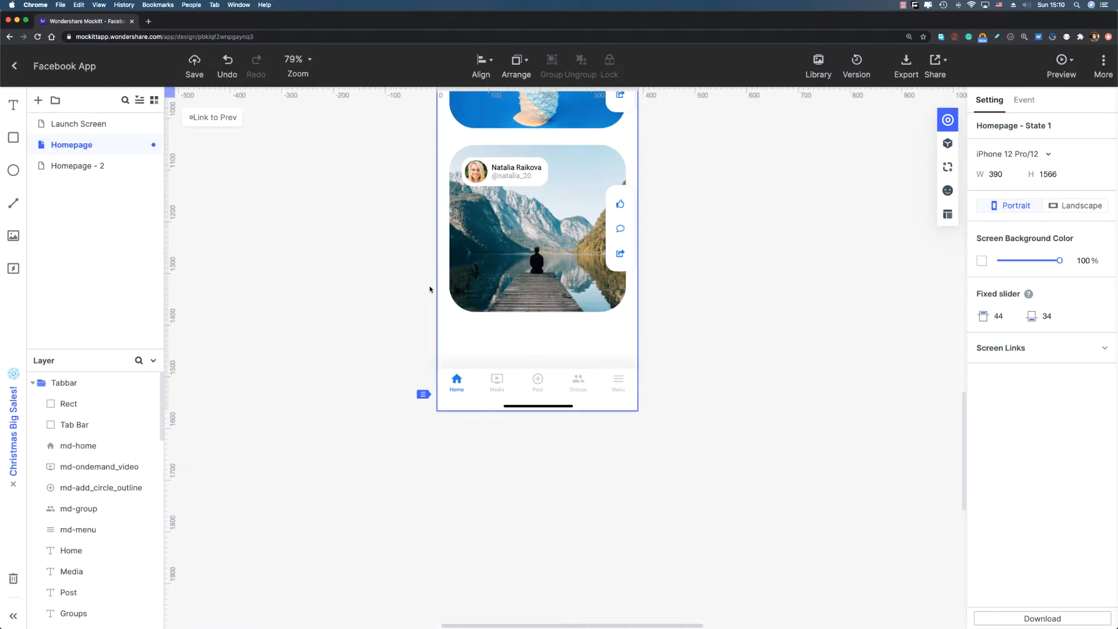
{"action": "scroll", "coordinate": [429, 286], "scroll_direction": "up", "scroll_amount": 10}
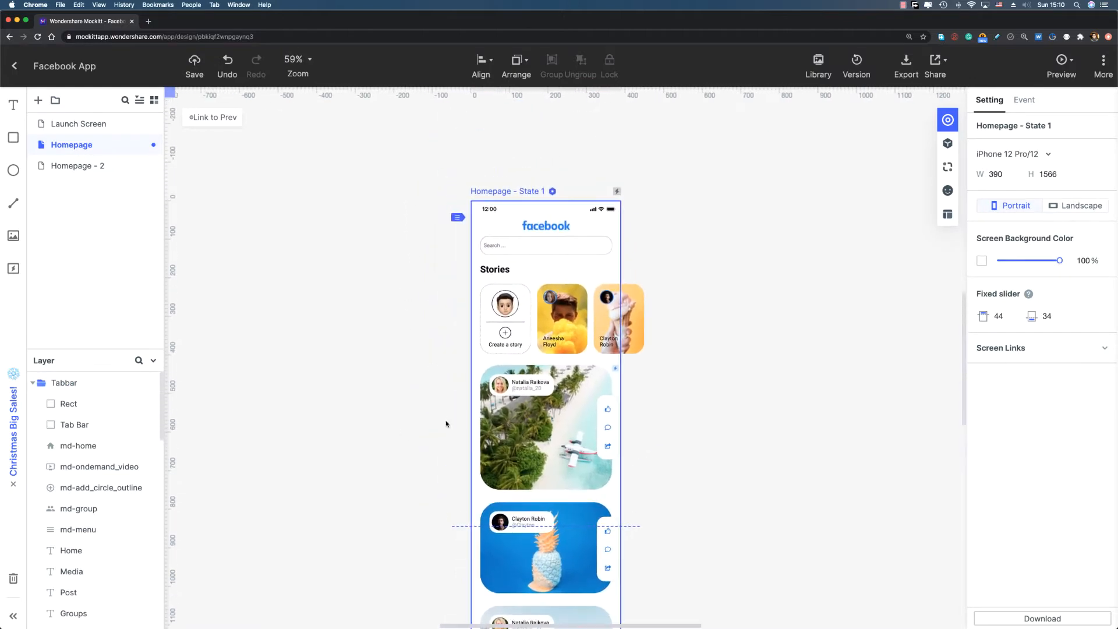
{"action": "scroll", "coordinate": [446, 421], "scroll_direction": "up", "scroll_amount": 1}
{"action": "scroll", "coordinate": [417, 303], "scroll_direction": "up", "scroll_amount": 2}
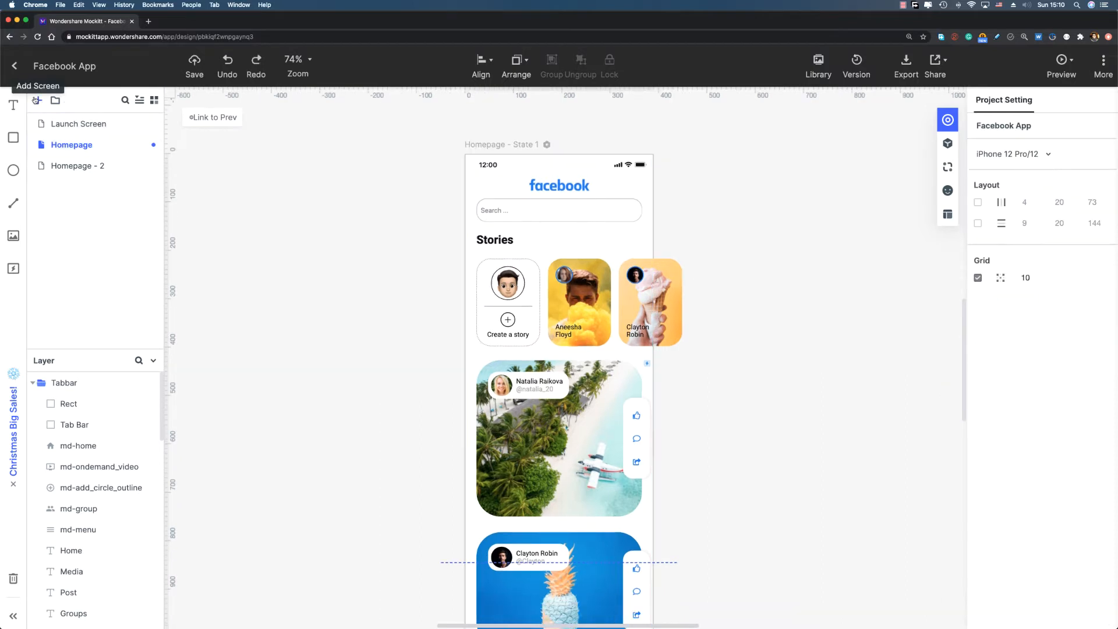
- Duplicate the Homepage screen and name the copy Media
{"action": "left_click", "coordinate": [151, 145]}
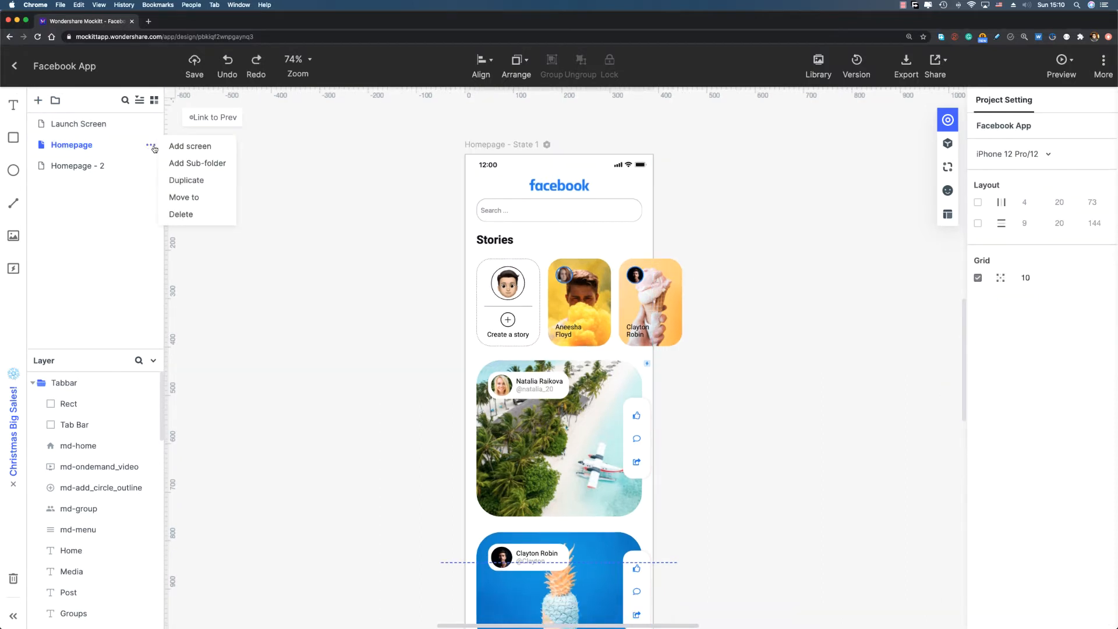
{"action": "left_click", "coordinate": [136, 147]}
{"action": "left_click", "coordinate": [150, 145]}
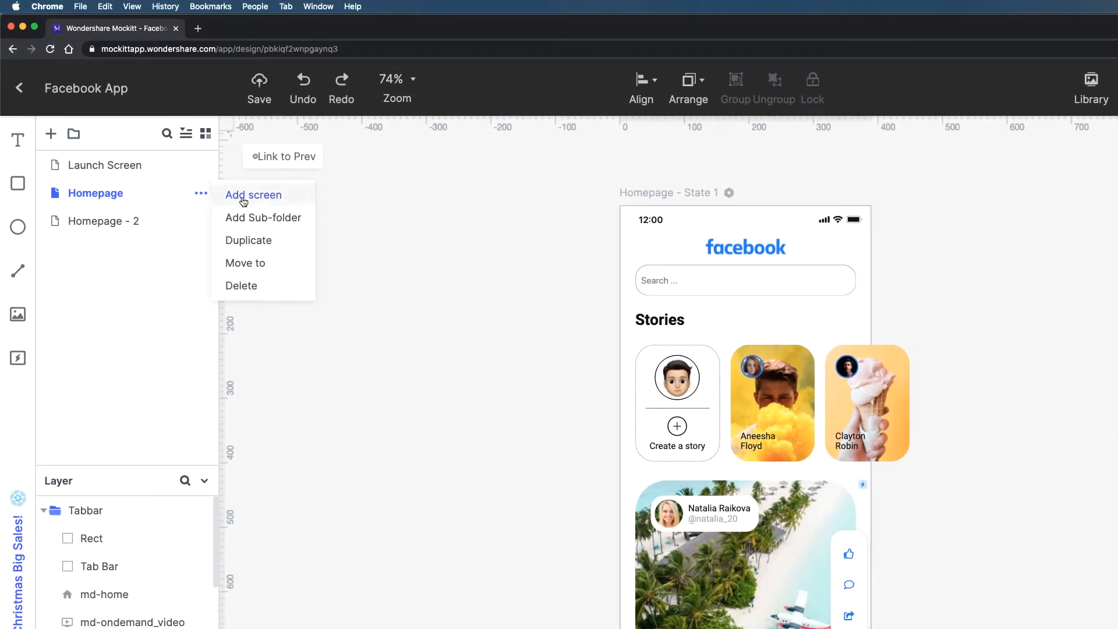
{"action": "left_click", "coordinate": [244, 242]}
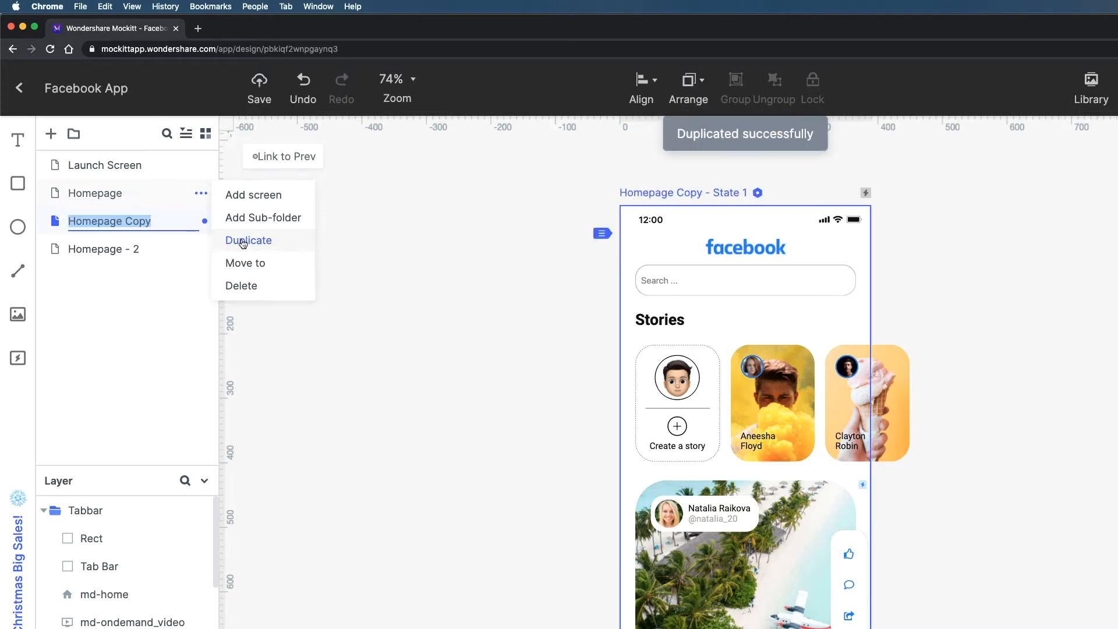
{"action": "type", "text": "Media"}
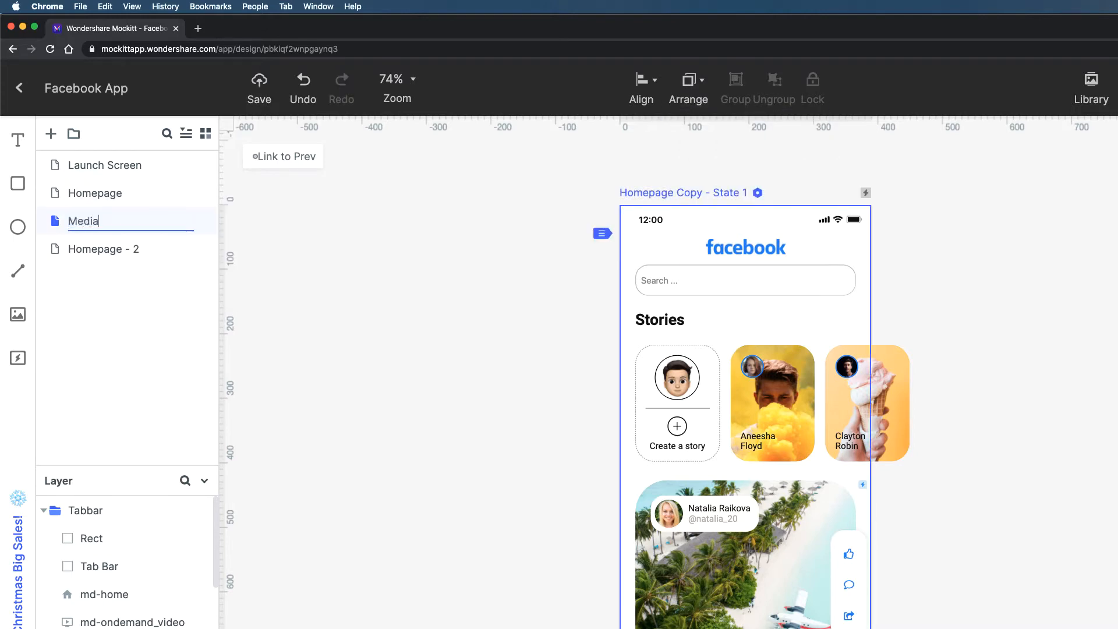
{"action": "key", "text": "Return"}
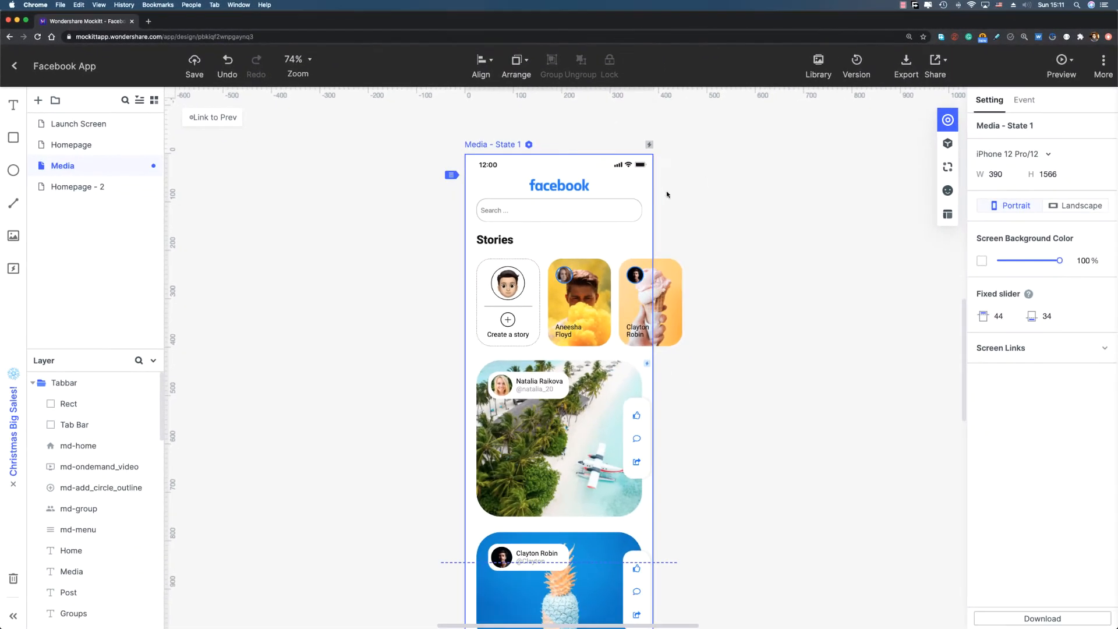
- Delete the three story cards under the Stories heading on the Media screen
{"action": "scroll", "coordinate": [686, 184], "scroll_direction": "down", "scroll_amount": 2}
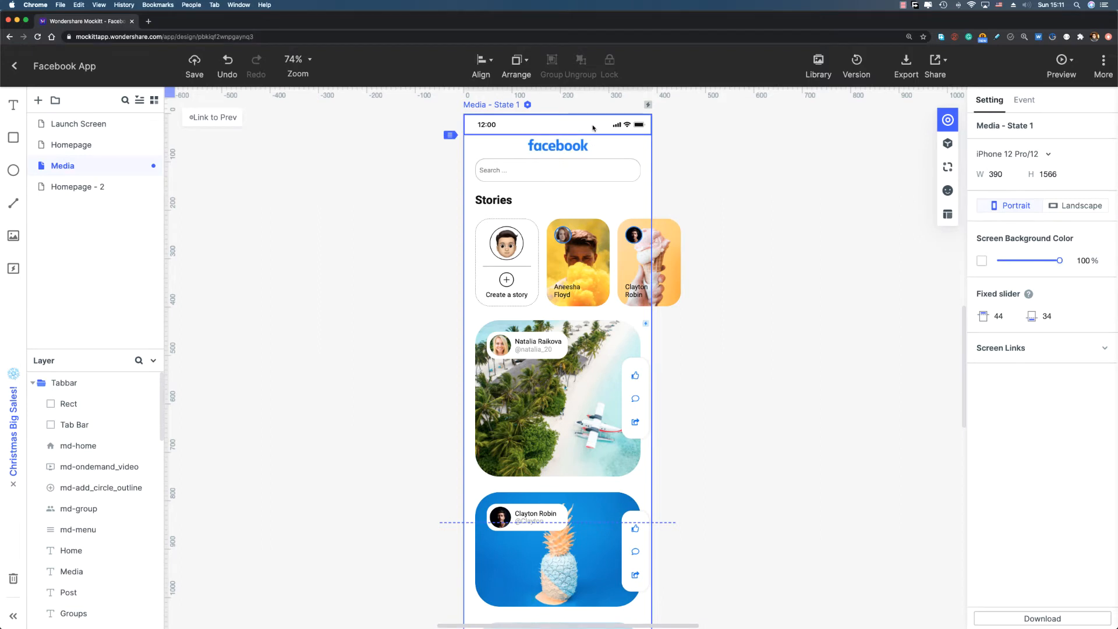
{"action": "scroll", "coordinate": [559, 146], "scroll_direction": "down", "scroll_amount": 2}
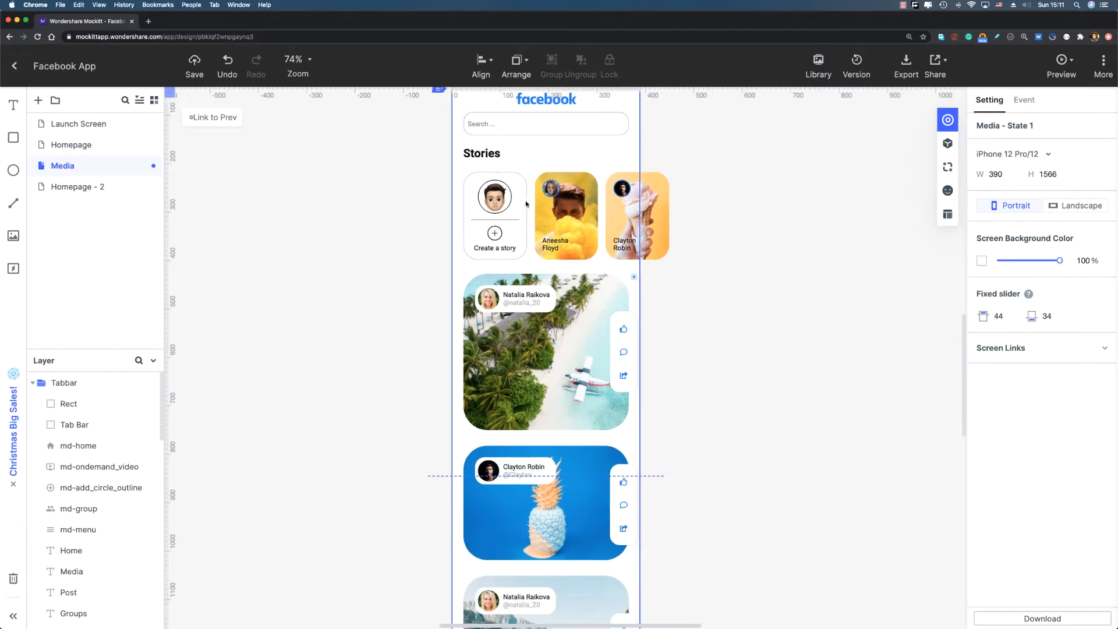
{"action": "left_click", "coordinate": [495, 204]}
{"action": "key", "text": "Delete"}
{"action": "left_click", "coordinate": [558, 202]}
{"action": "key", "text": "Delete"}
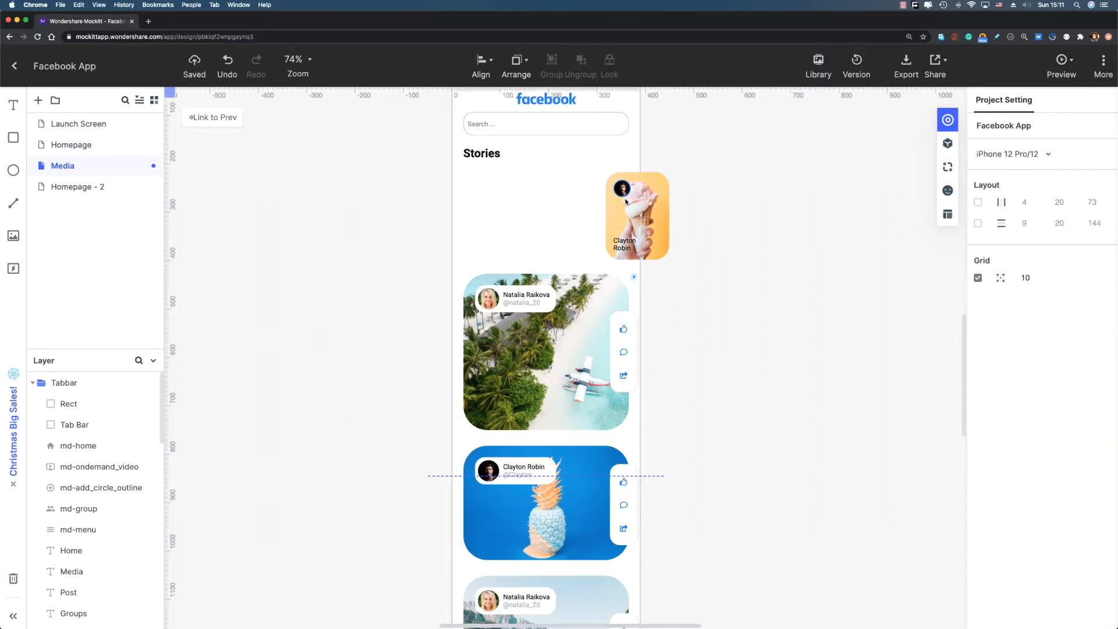
{"action": "left_click", "coordinate": [638, 215]}
{"action": "key", "text": "Delete"}
- Delete the three post cards showing the beach, the pineapple and the mountain lake from the Media screen
{"action": "left_click", "coordinate": [553, 422]}
{"action": "key", "text": "Delete"}
{"action": "left_click", "coordinate": [553, 501]}
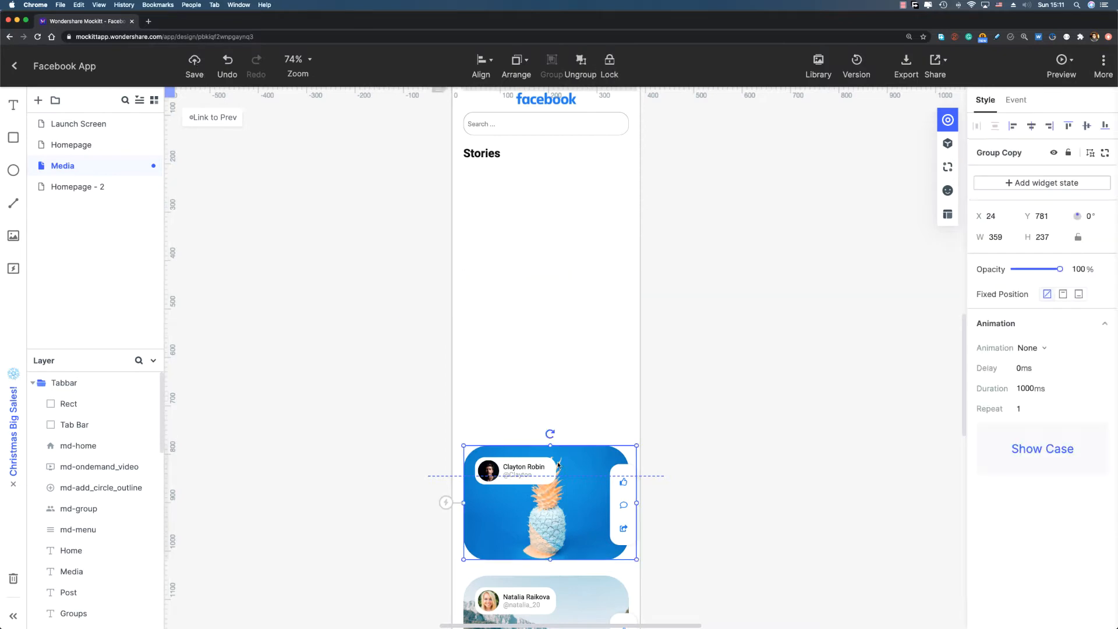
{"action": "key", "text": "Delete"}
{"action": "left_click", "coordinate": [563, 589]}
{"action": "key", "text": "Delete"}
- Change the Stories heading text below the search box to "Sort"
{"action": "left_click_drag", "start_coordinate": [538, 429], "coordinate": [572, 373]}
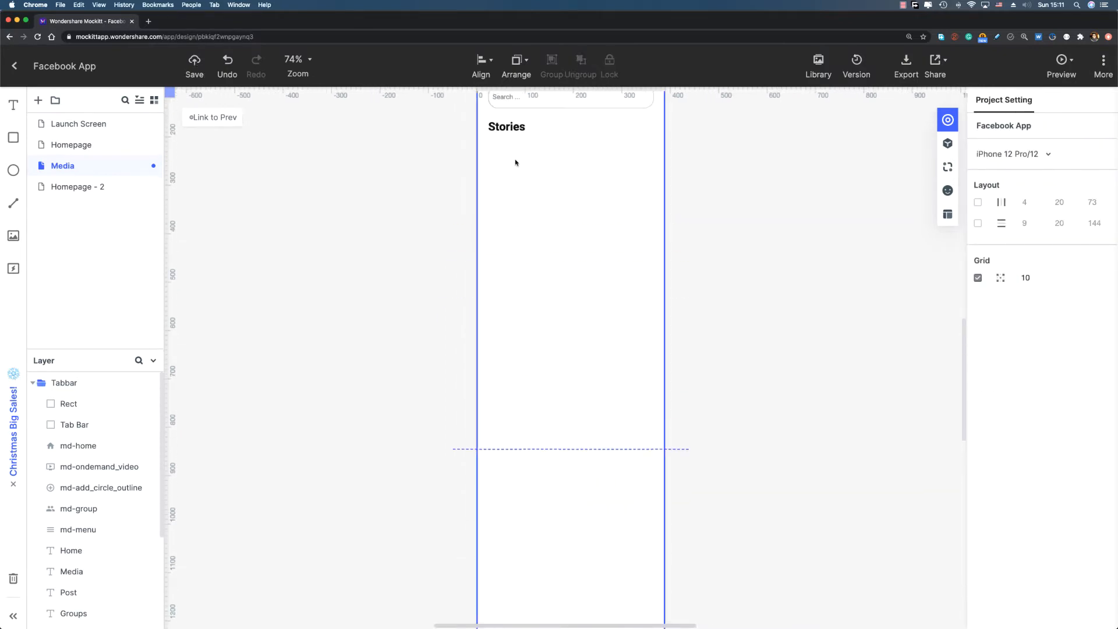
{"action": "scroll", "coordinate": [542, 198], "scroll_direction": "up", "scroll_amount": 2}
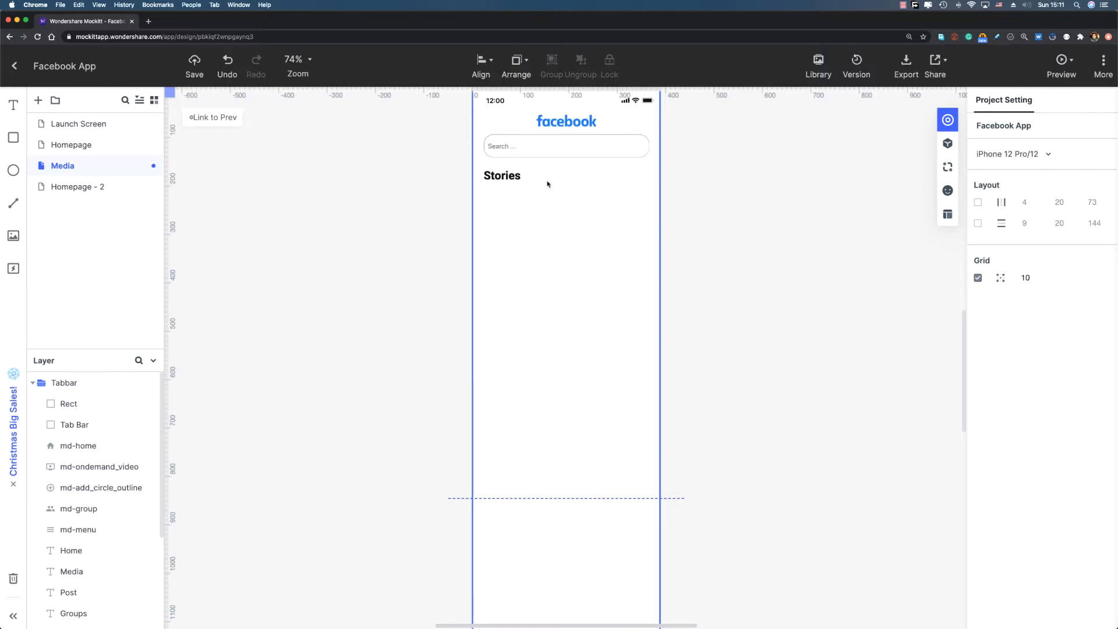
{"action": "scroll", "coordinate": [546, 183], "scroll_direction": "up", "scroll_amount": 3}
{"action": "left_click", "coordinate": [474, 174]}
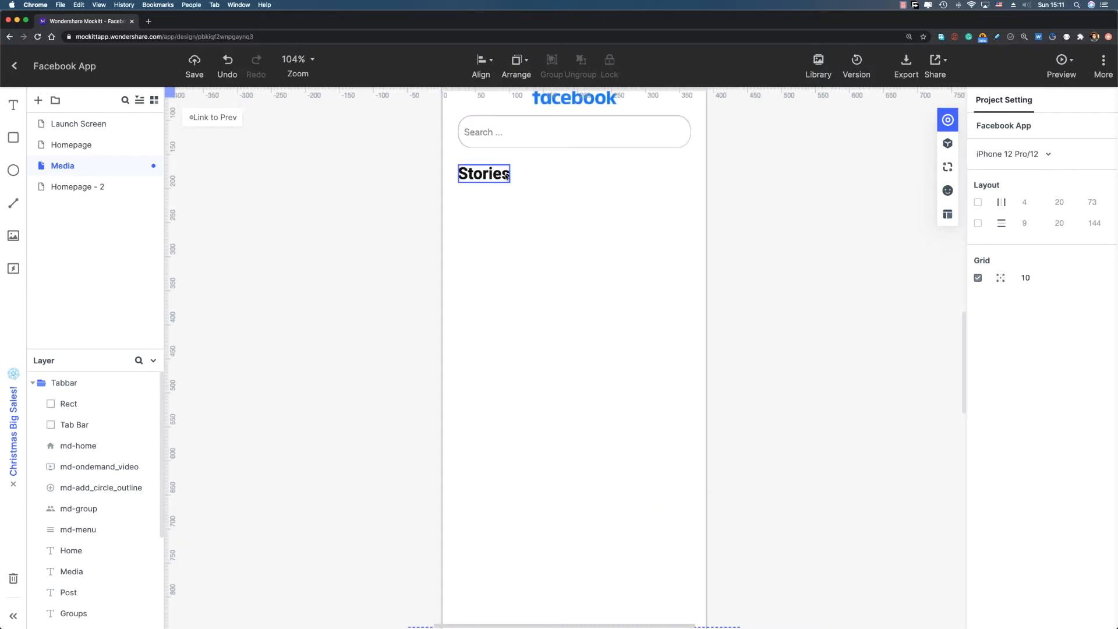
{"action": "double_click", "coordinate": [478, 175]}
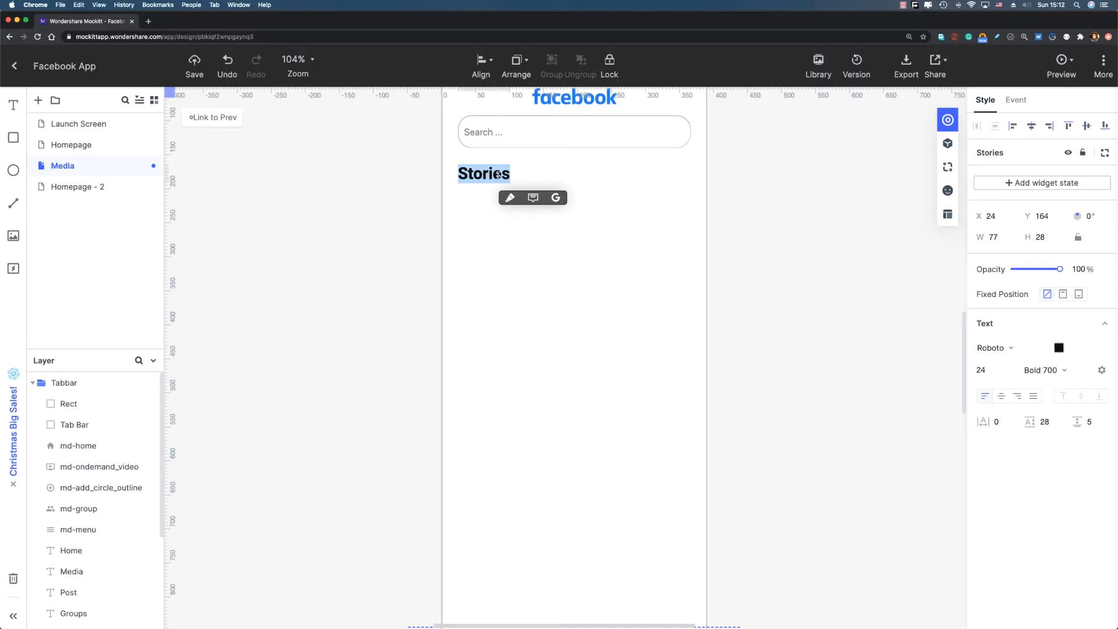
{"action": "type", "text": "Sort"}
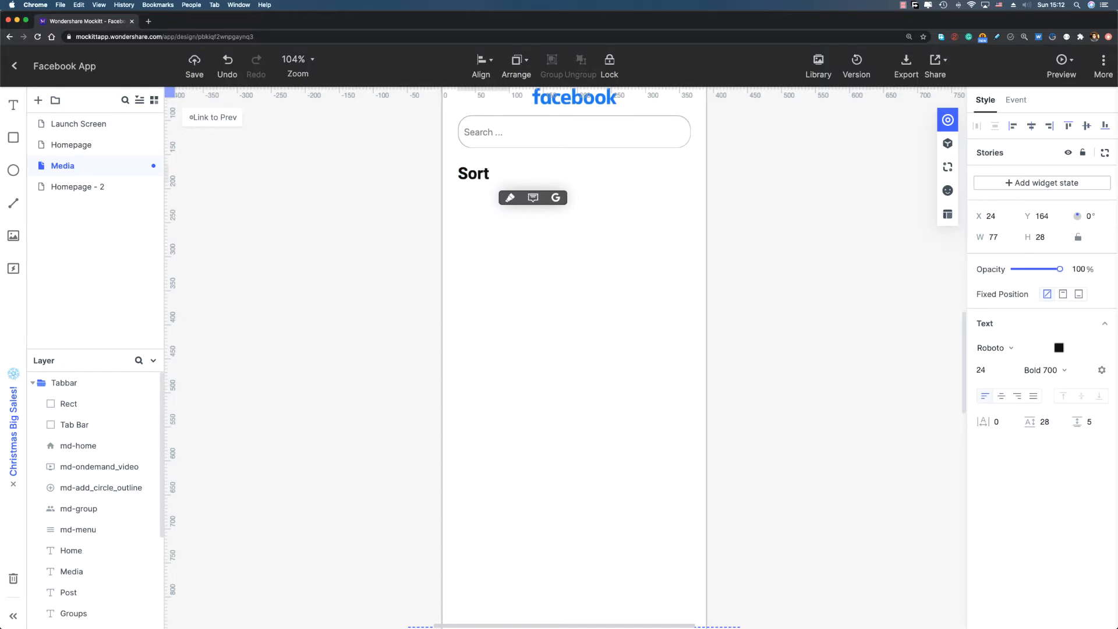
- Add a rectangle widget below the Sort heading and set its size to 52 wide by 28 high
{"action": "scroll", "coordinate": [489, 179], "scroll_direction": "up", "scroll_amount": 1}
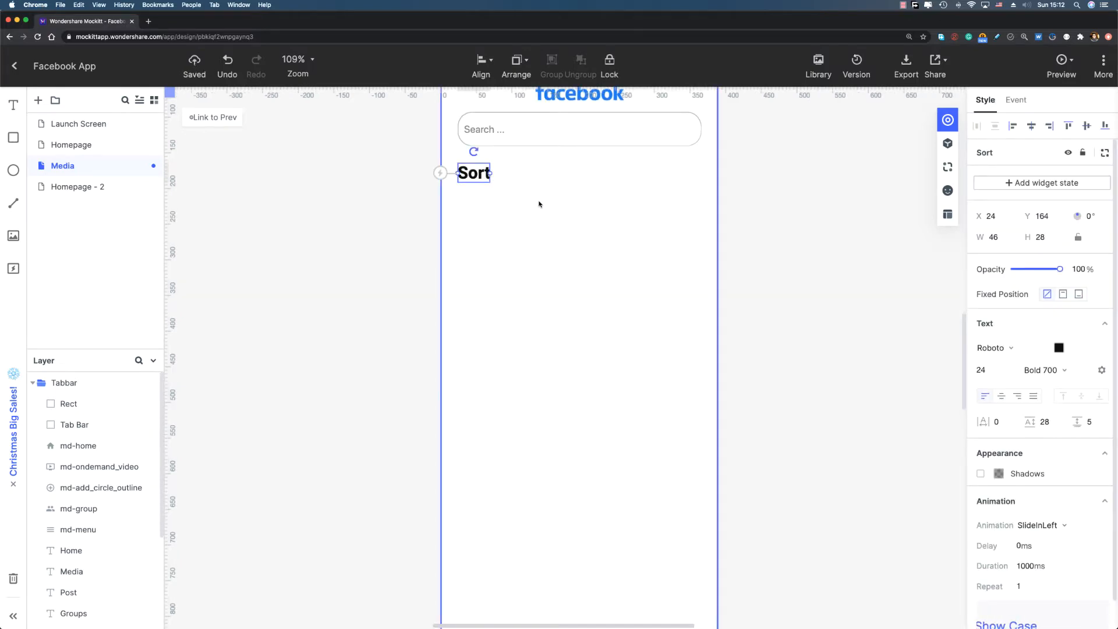
{"action": "scroll", "coordinate": [530, 207], "scroll_direction": "up", "scroll_amount": 4}
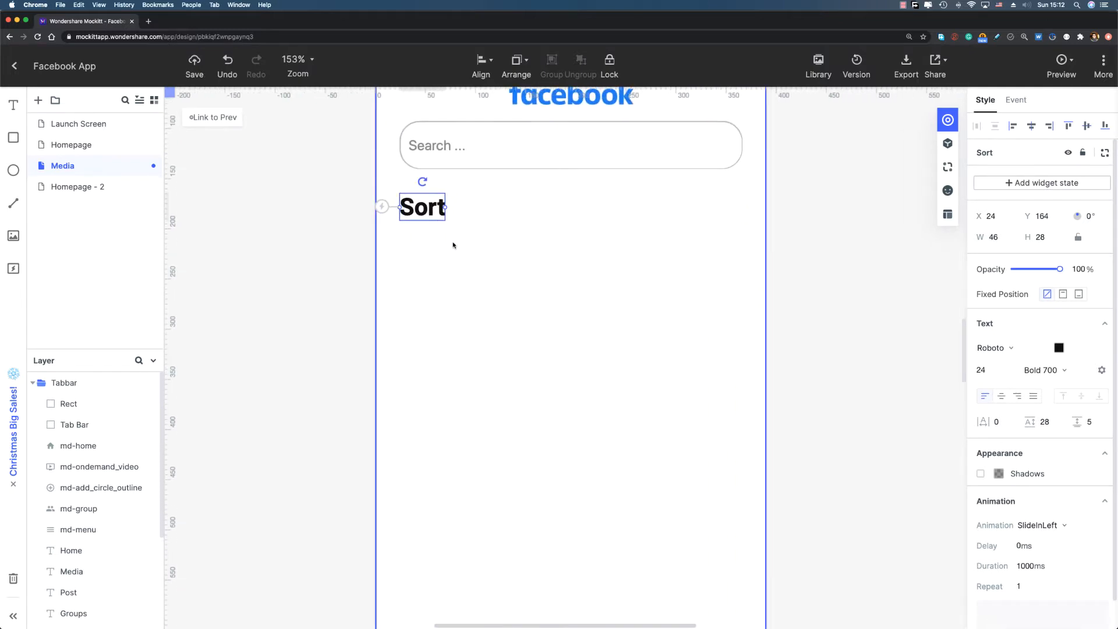
{"action": "left_click", "coordinate": [947, 151]}
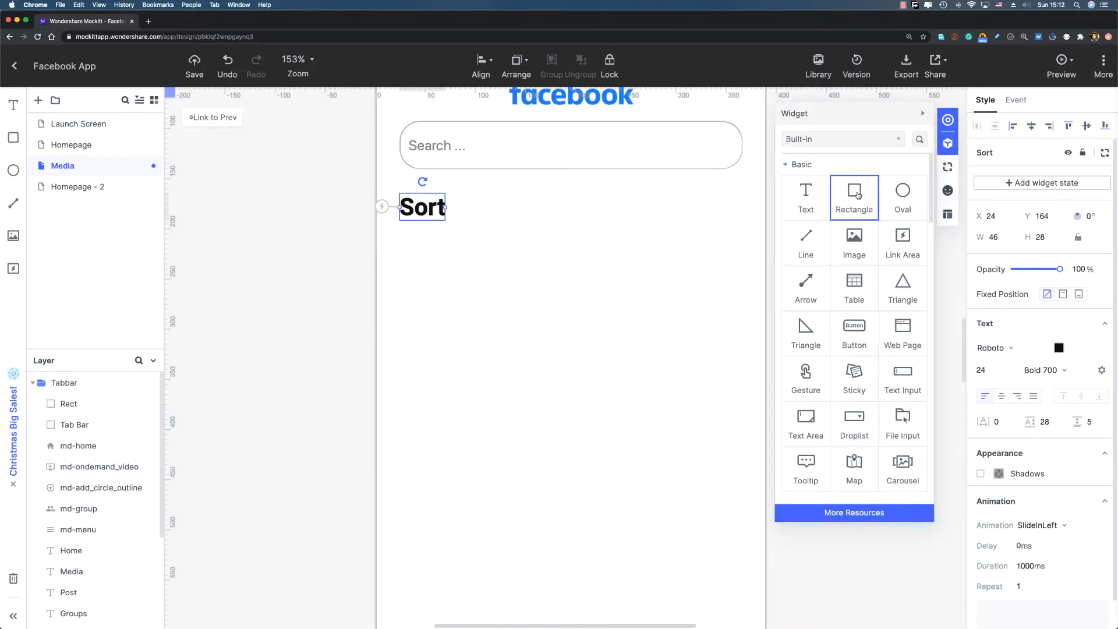
{"action": "left_click_drag", "start_coordinate": [855, 199], "coordinate": [488, 303]}
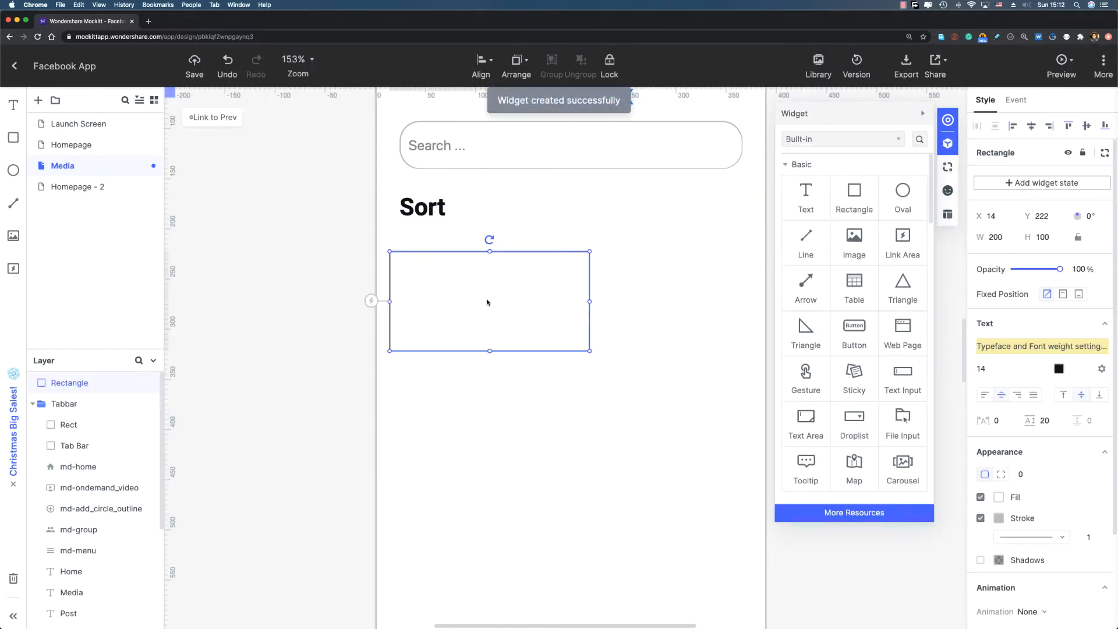
{"action": "left_click", "coordinate": [990, 244]}
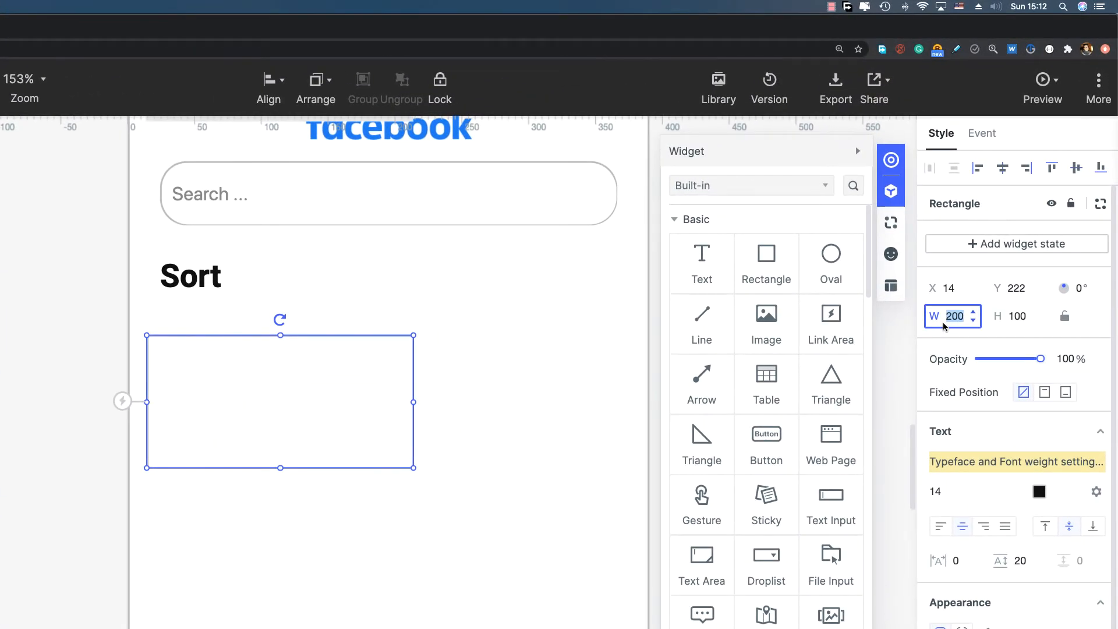
{"action": "type", "text": "52"}
{"action": "key", "text": "Tab"}
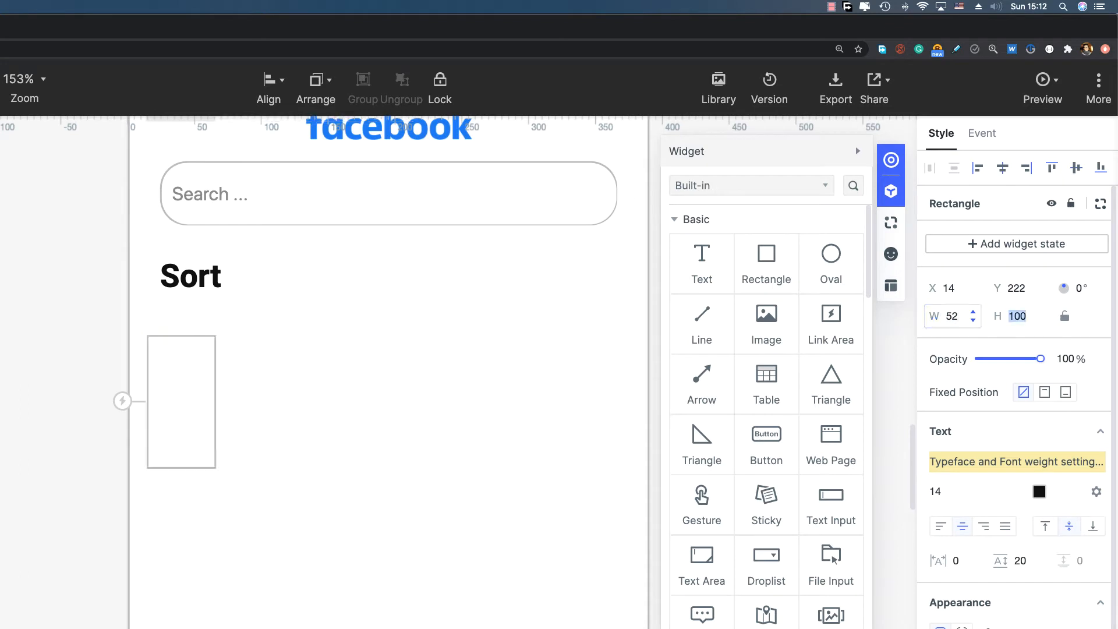
{"action": "type", "text": "28"}
{"action": "key", "text": "Return"}
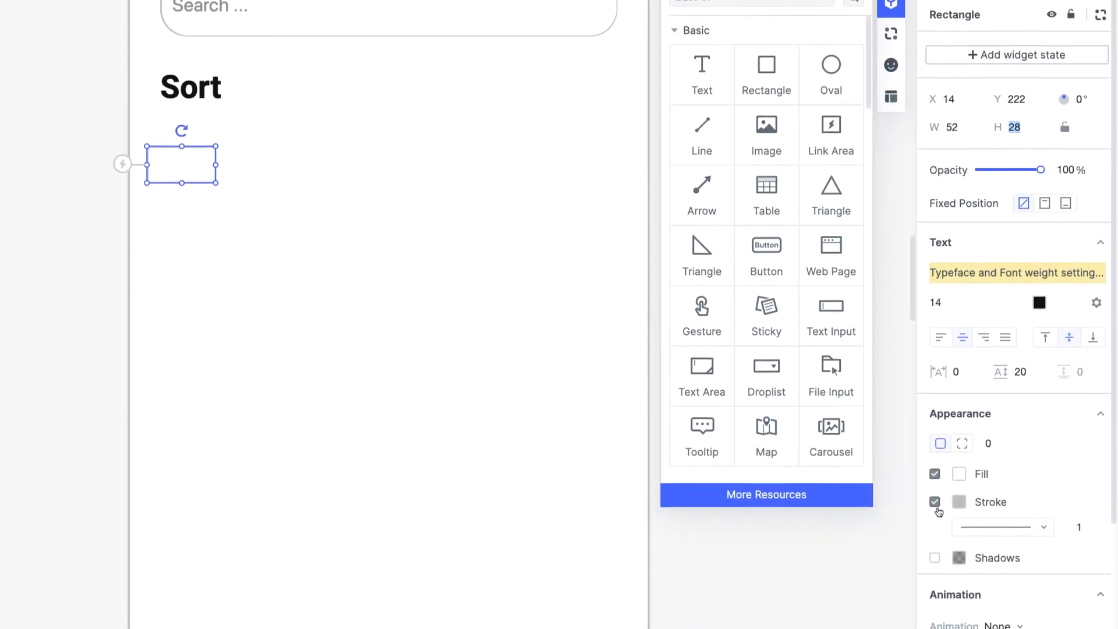
- Remove the stroke from the small rectangle and set its corner radius to 10
{"action": "scroll", "coordinate": [938, 488], "scroll_direction": "down", "scroll_amount": 3}
{"action": "left_click", "coordinate": [935, 332]}
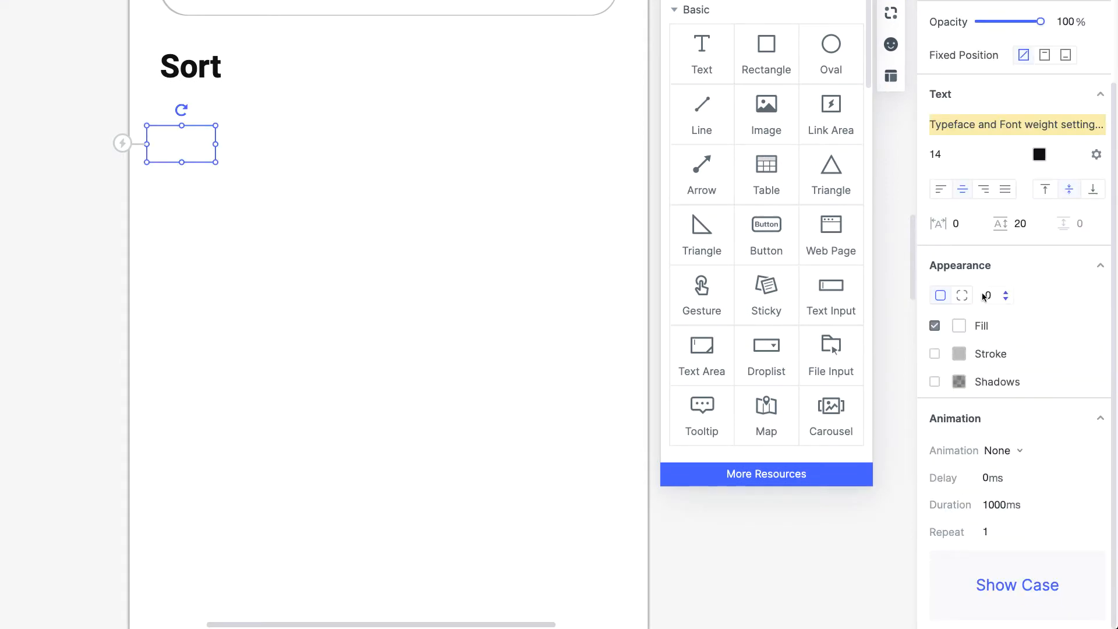
{"action": "left_click", "coordinate": [1004, 293]}
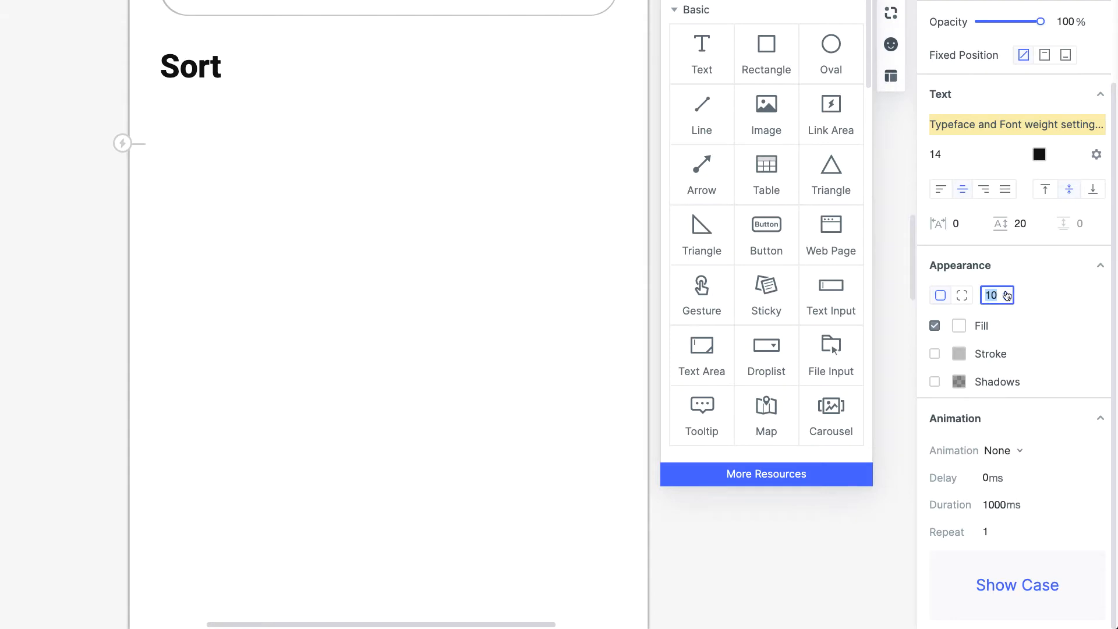
- Fill the small rectangle with colour F1F1F1 and increase its corner radius to 30
{"action": "left_click", "coordinate": [959, 325]}
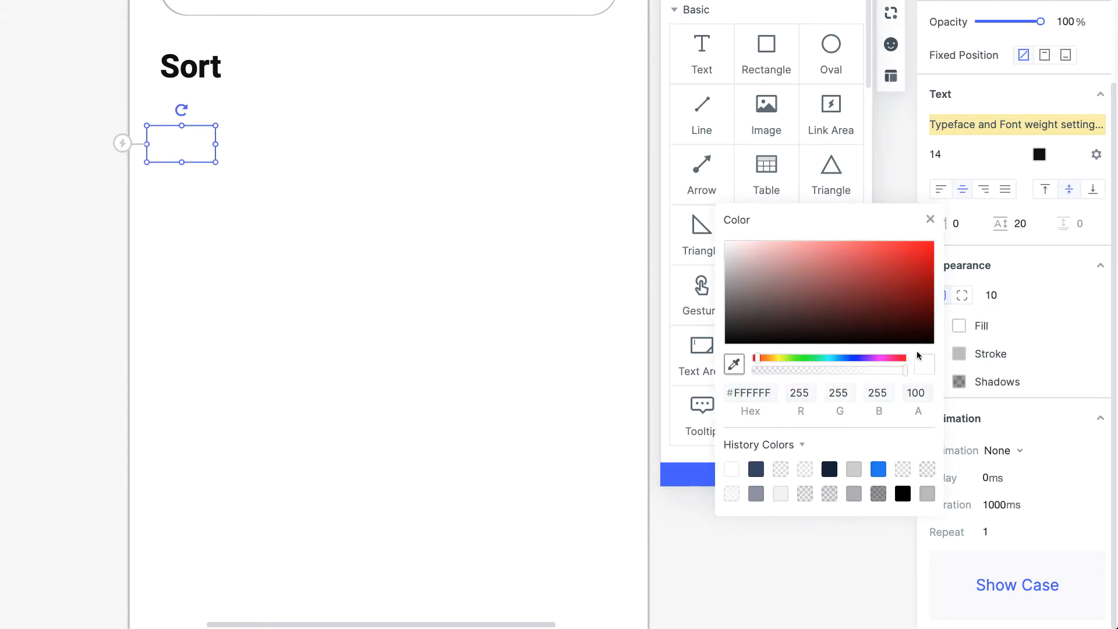
{"action": "left_click", "coordinate": [749, 391]}
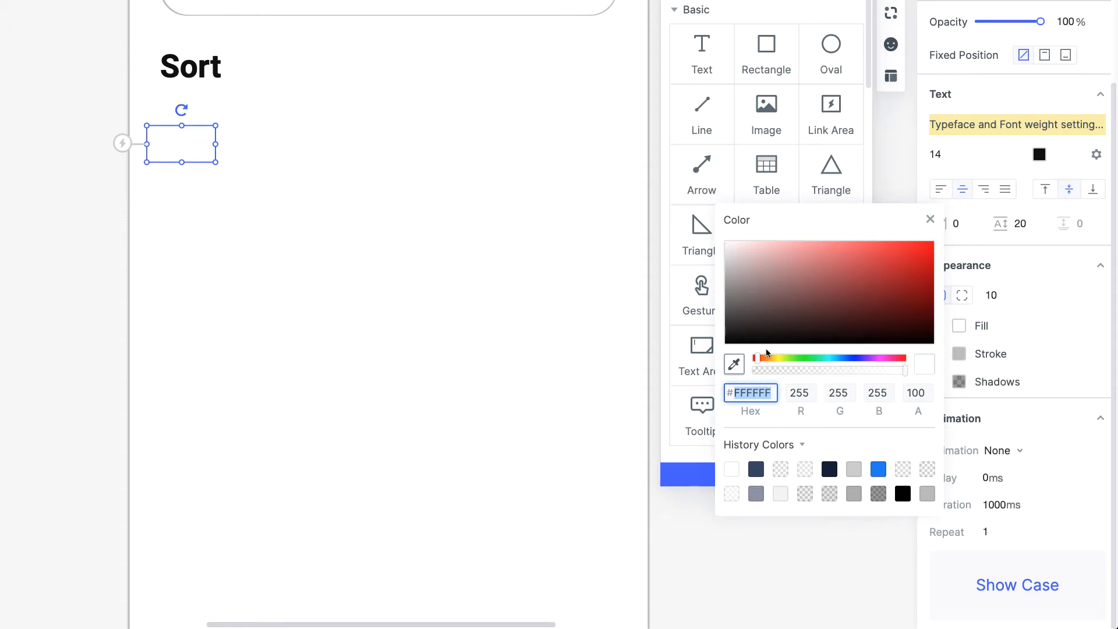
{"action": "type", "text": "F1F1F1"}
{"action": "key", "text": "Return"}
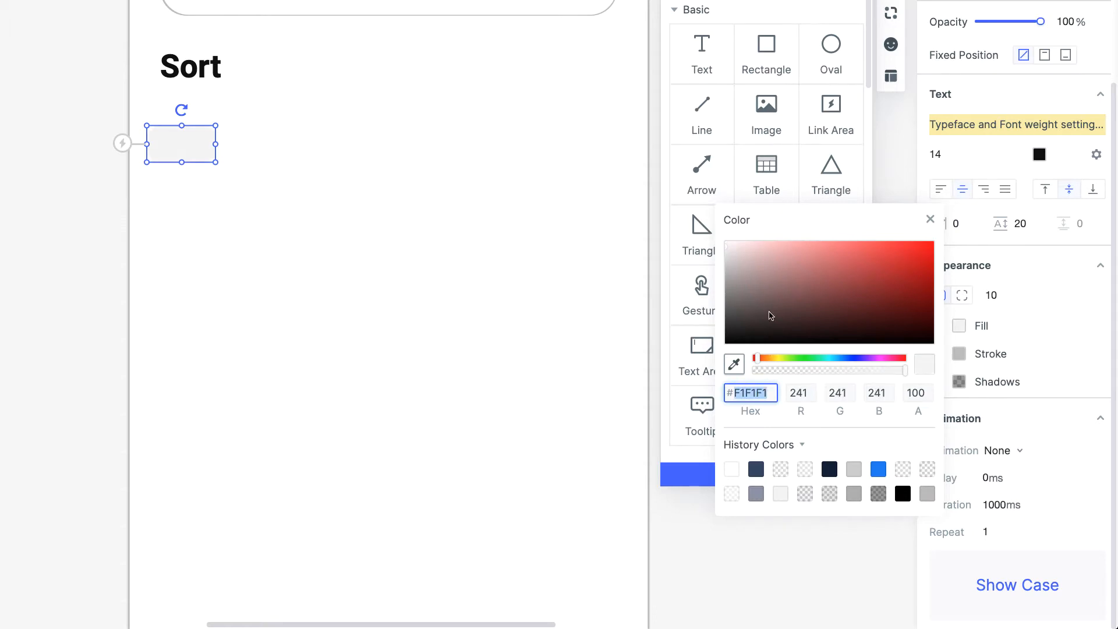
{"action": "left_click", "coordinate": [1007, 294]}
{"action": "left_click", "coordinate": [1007, 294]}
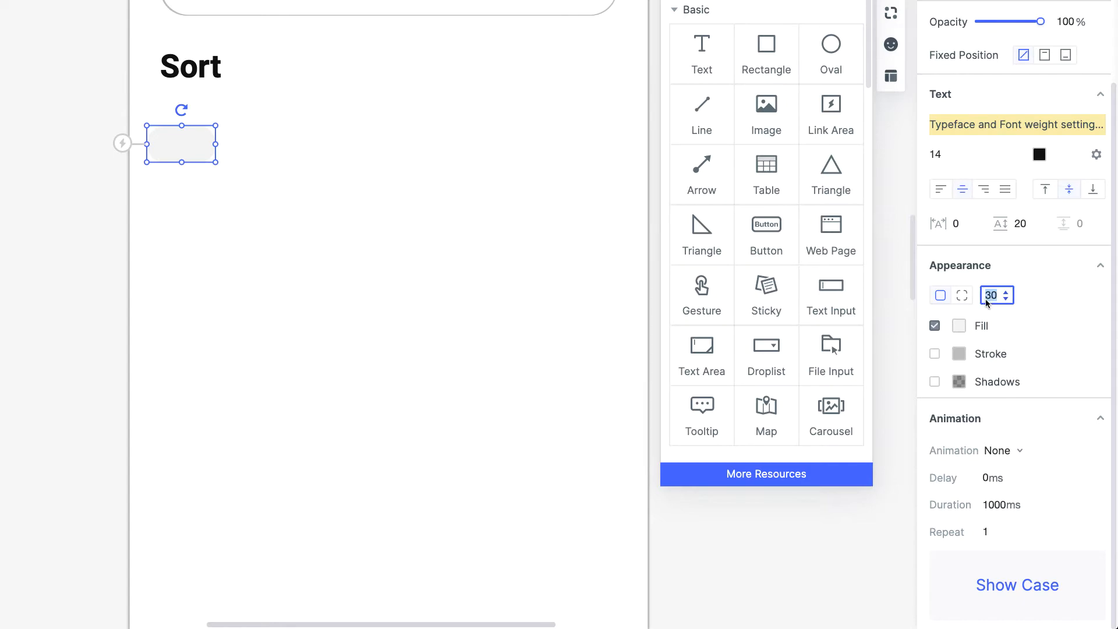
{"action": "left_click", "coordinate": [145, 163]}
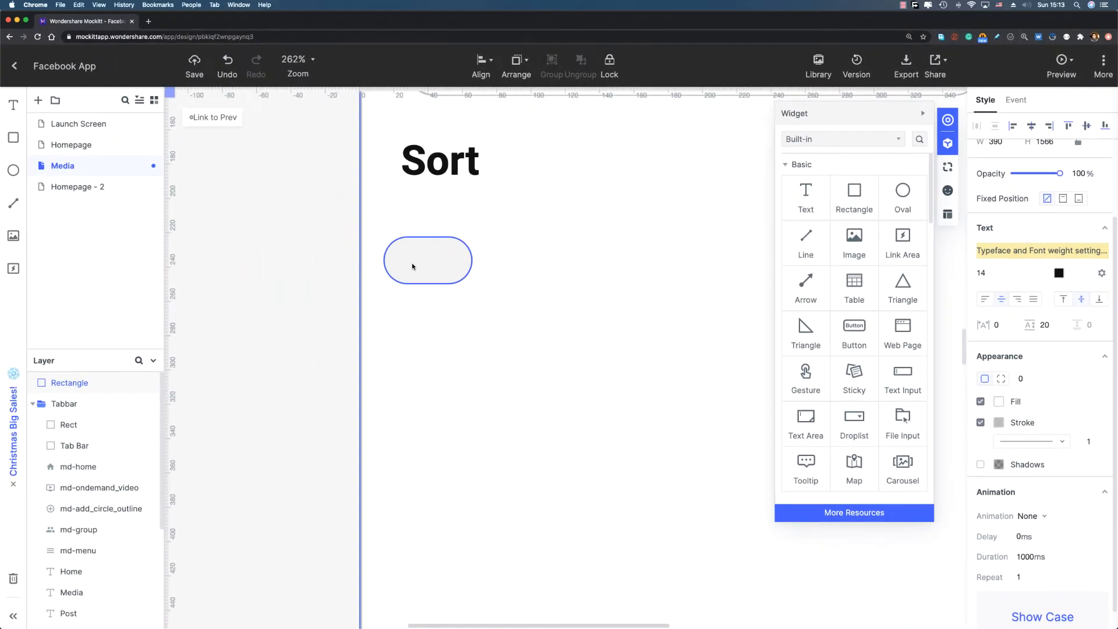
- Add a text widget reading "Art" over the small rounded rectangle below the Sort heading
{"action": "scroll", "coordinate": [413, 267], "scroll_direction": "up", "scroll_amount": 3}
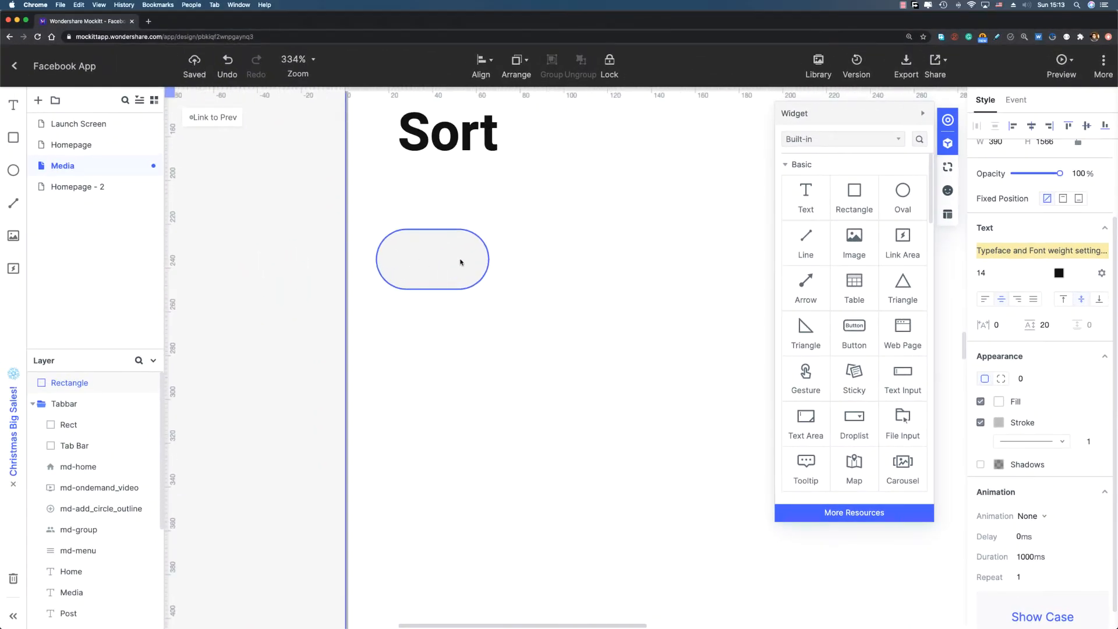
{"action": "key", "text": "t"}
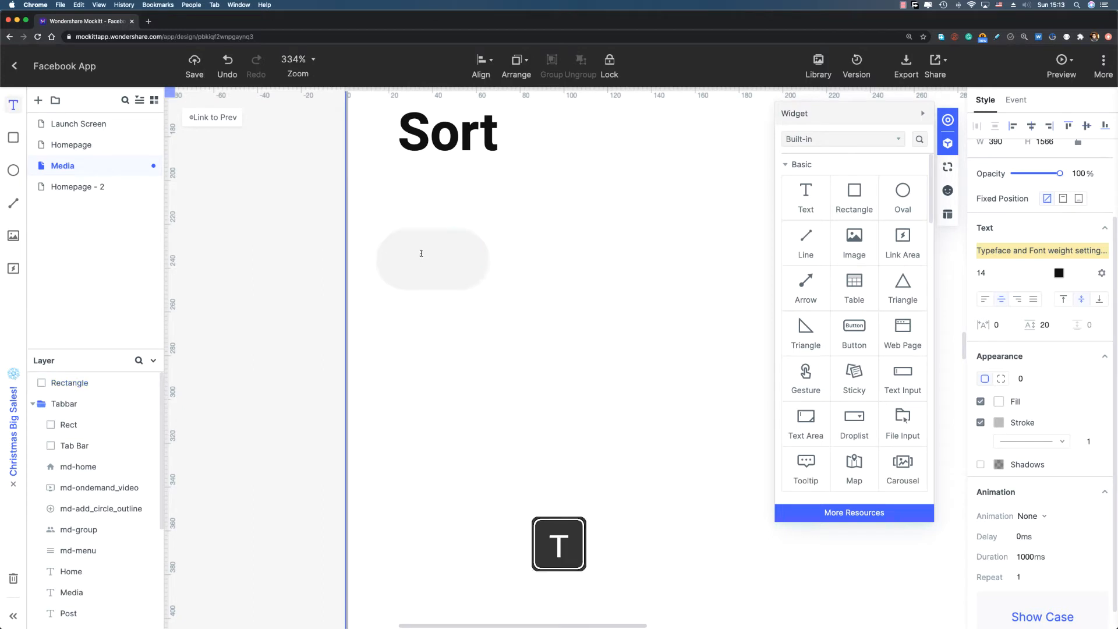
{"action": "left_click", "coordinate": [423, 256]}
{"action": "double_click", "coordinate": [483, 263]}
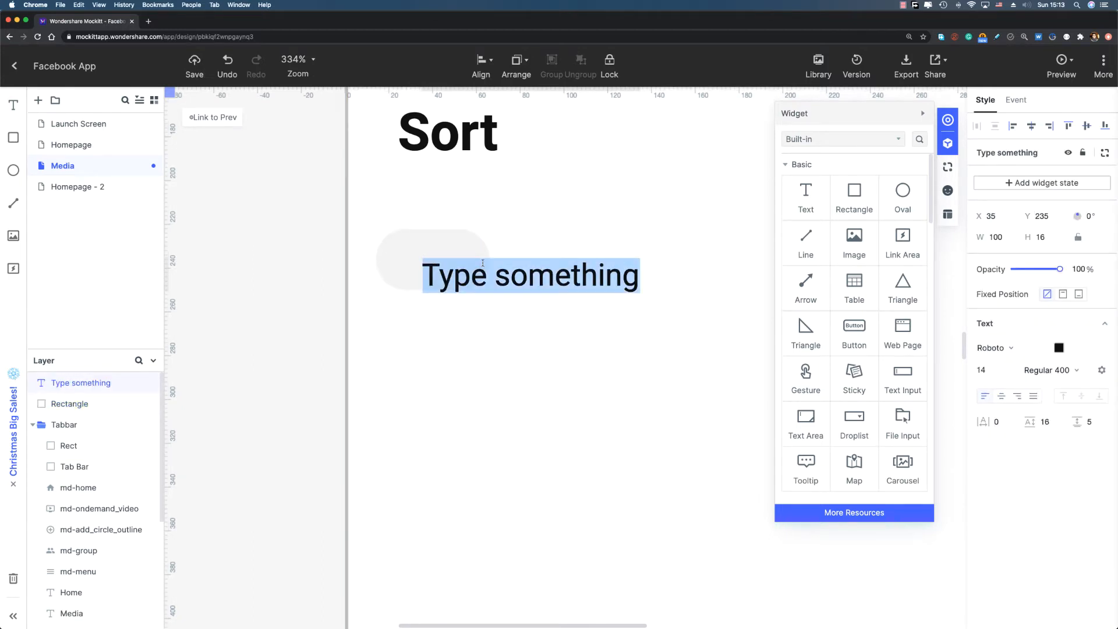
{"action": "type", "text": "Art"}
{"action": "key", "text": "ctrl+a"}
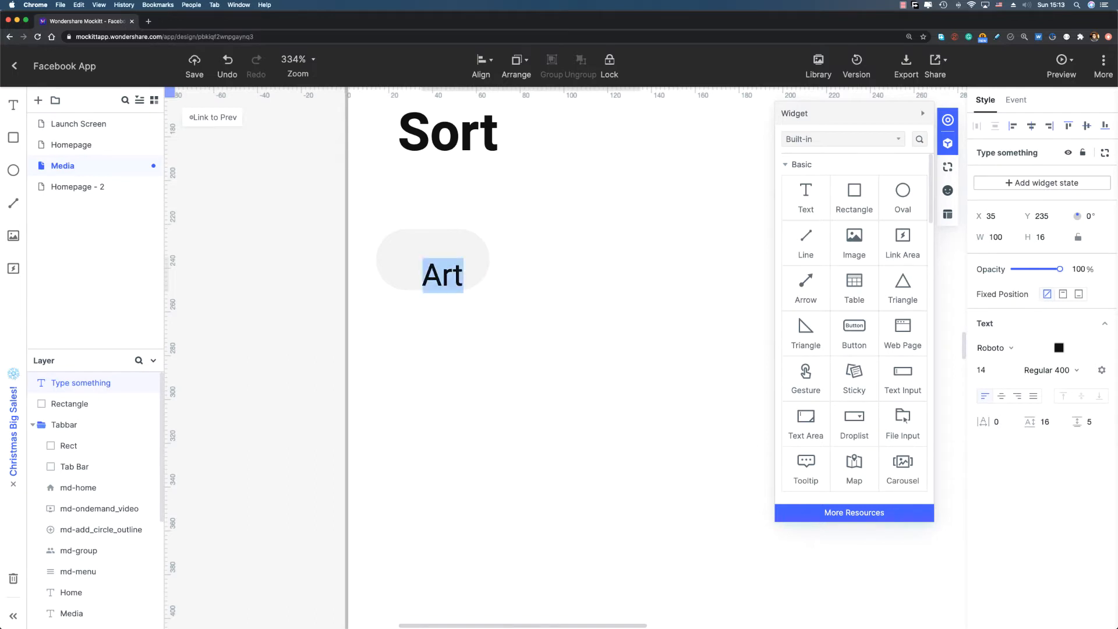
- Change the text colour of the Art label from black to a medium grey
{"action": "left_click", "coordinate": [1059, 349]}
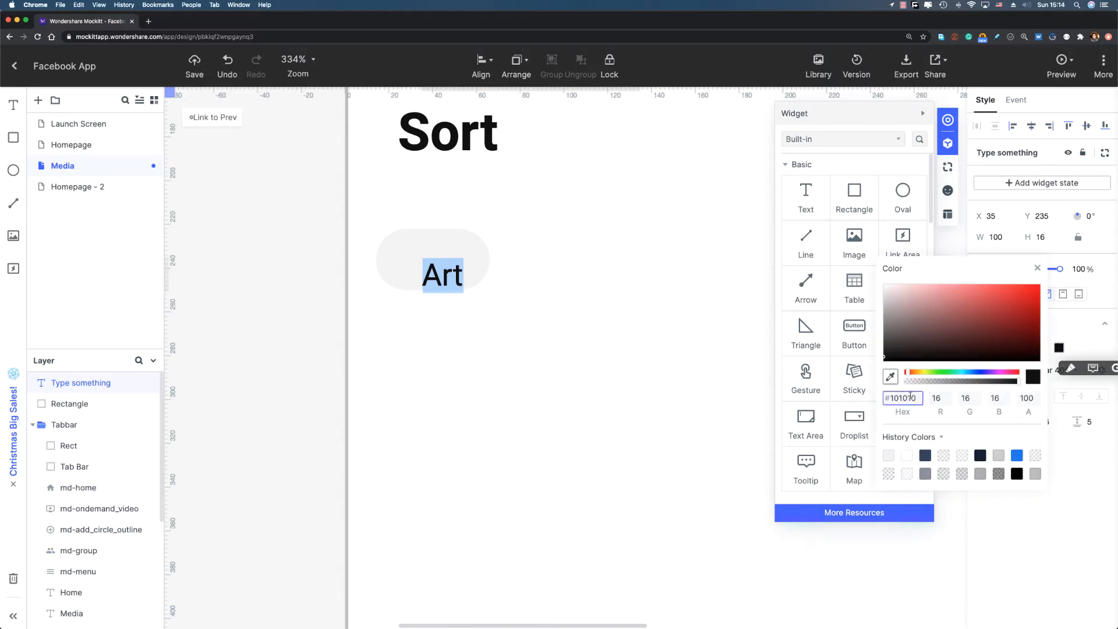
{"action": "type", "text": "8A92"}
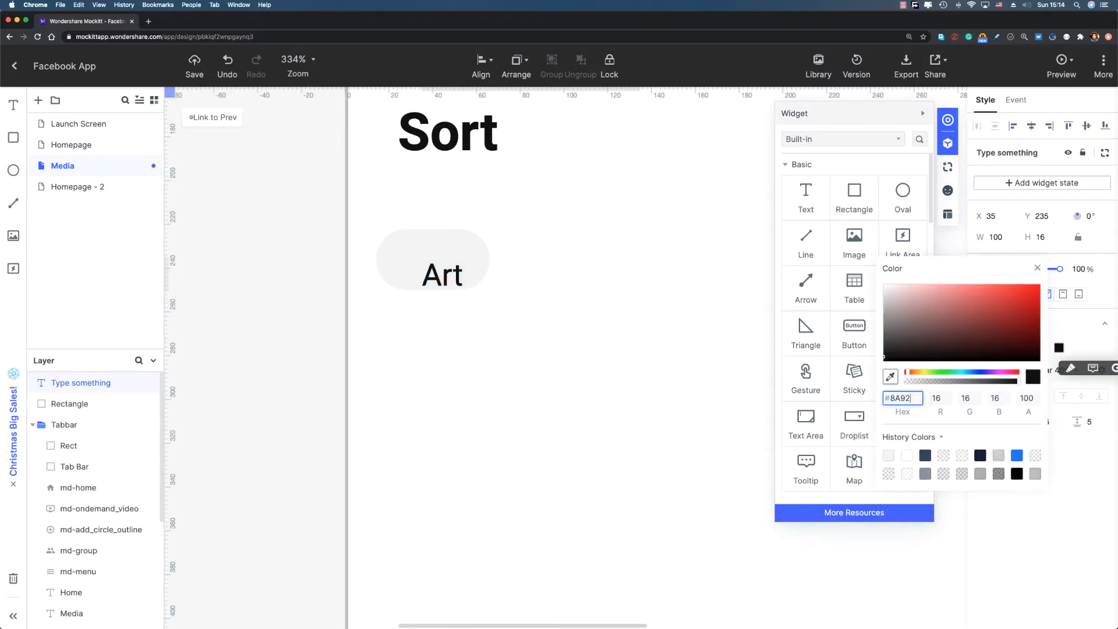
{"action": "key", "text": "Return"}
- Move the Art text onto the rounded rectangle and centre the two horizontally and vertically on each other
{"action": "left_click", "coordinate": [441, 281]}
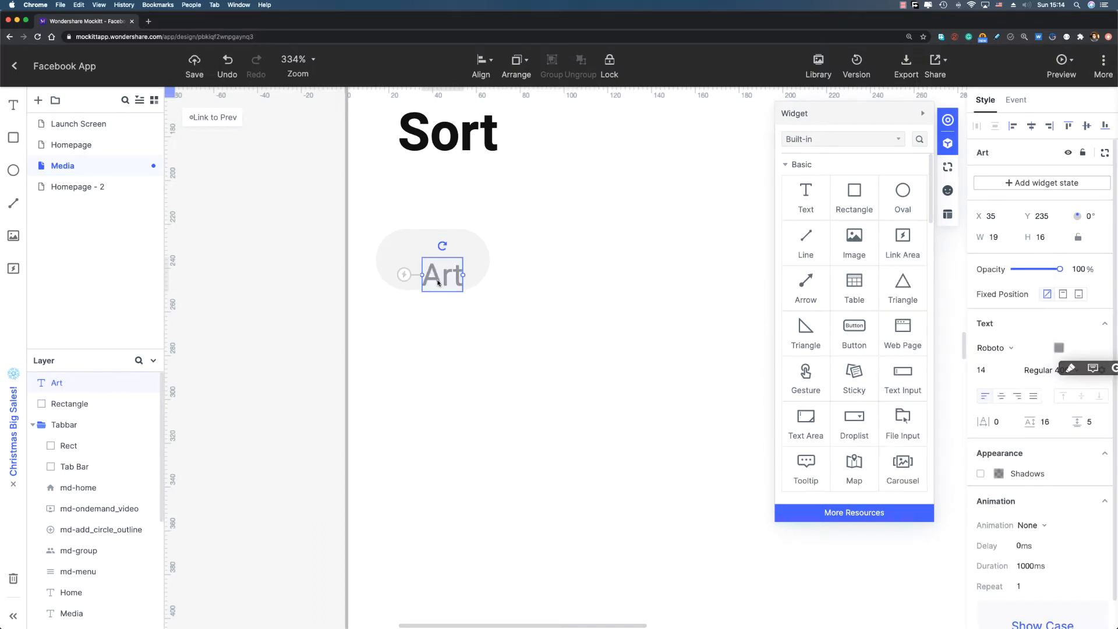
{"action": "left_click_drag", "start_coordinate": [440, 282], "coordinate": [425, 267]}
{"action": "left_click", "coordinate": [461, 259]}
{"action": "left_click", "coordinate": [426, 264], "text": "shift"}
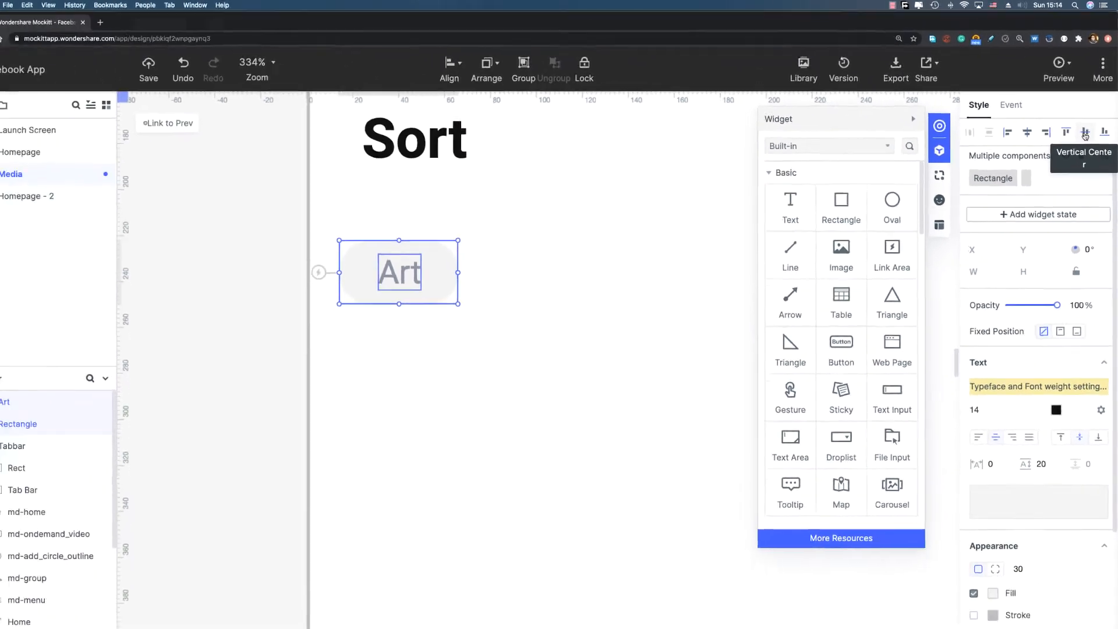
{"action": "left_click", "coordinate": [690, 289]}
- Group the Art text with its rounded rectangle and name the group "Tag"
{"action": "left_click", "coordinate": [429, 273]}
{"action": "left_click", "coordinate": [478, 270], "text": "shift"}
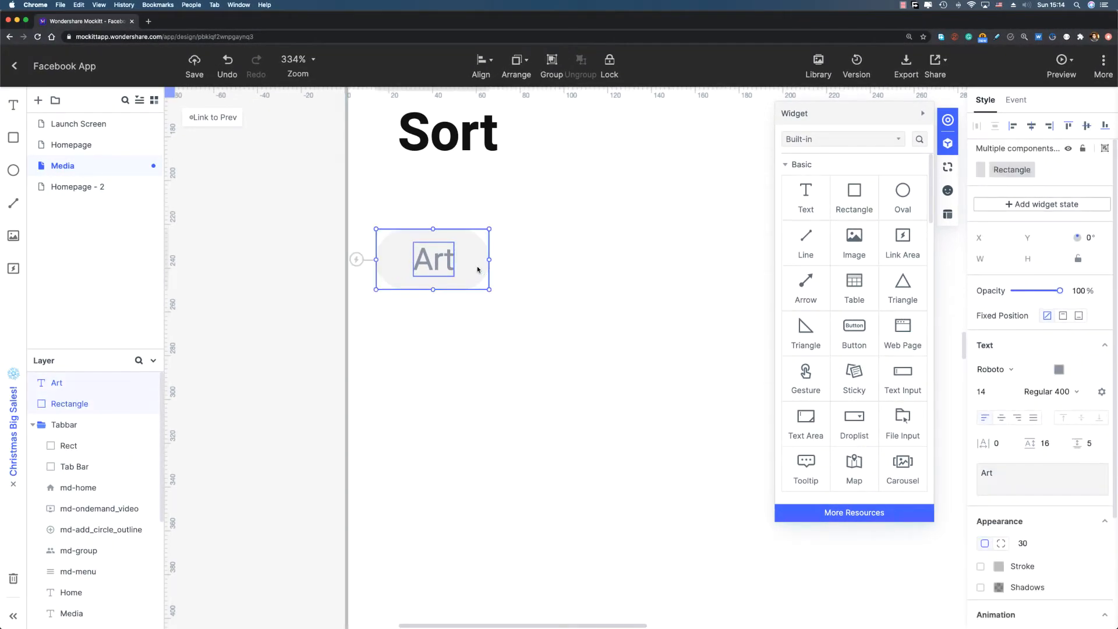
{"action": "key", "text": "super+g"}
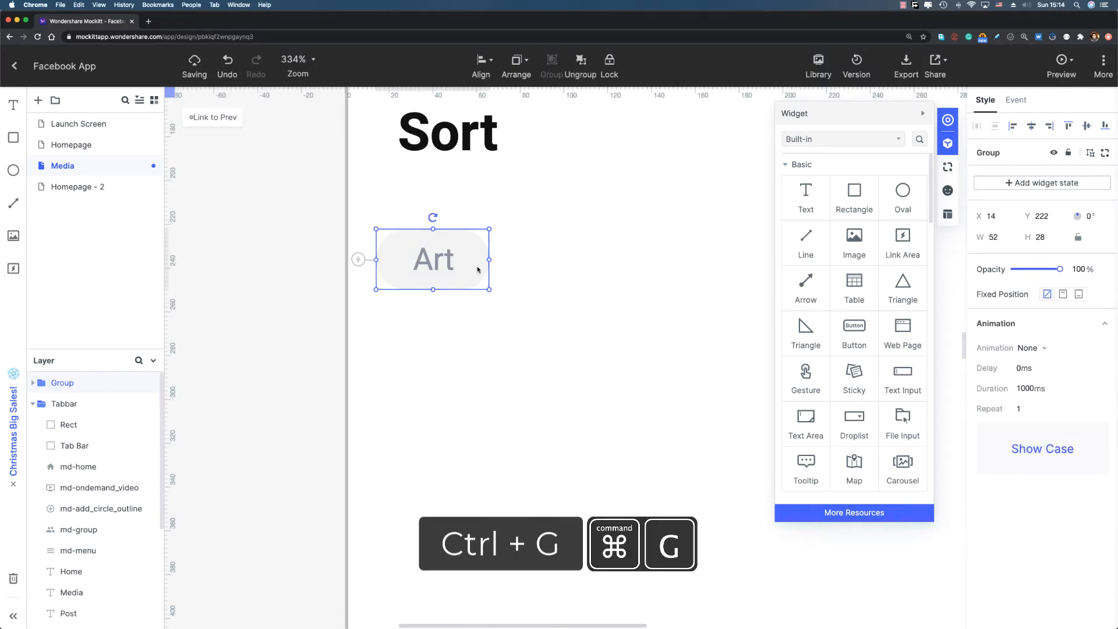
{"action": "double_click", "coordinate": [66, 383]}
{"action": "type", "text": "Tag"}
{"action": "key", "text": "Return"}
- Reposition the Tag group under the Sort heading at X 24, Y 208
{"action": "scroll", "coordinate": [328, 313], "scroll_direction": "right", "scroll_amount": 3}
{"action": "scroll", "coordinate": [328, 314], "scroll_direction": "up", "scroll_amount": 2}
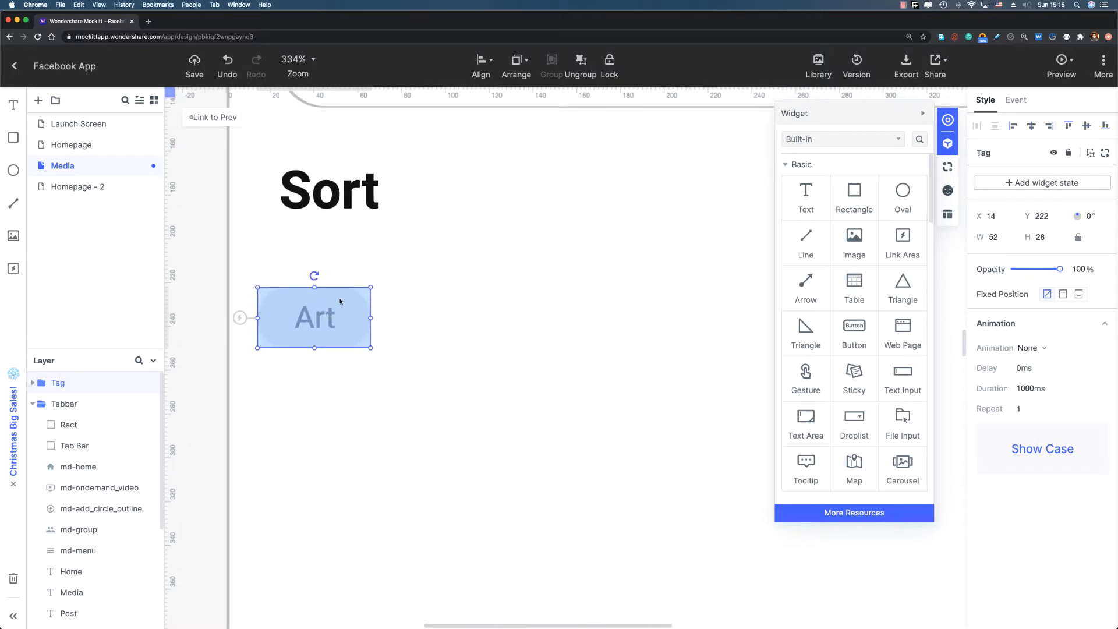
{"action": "key", "text": "alt"}
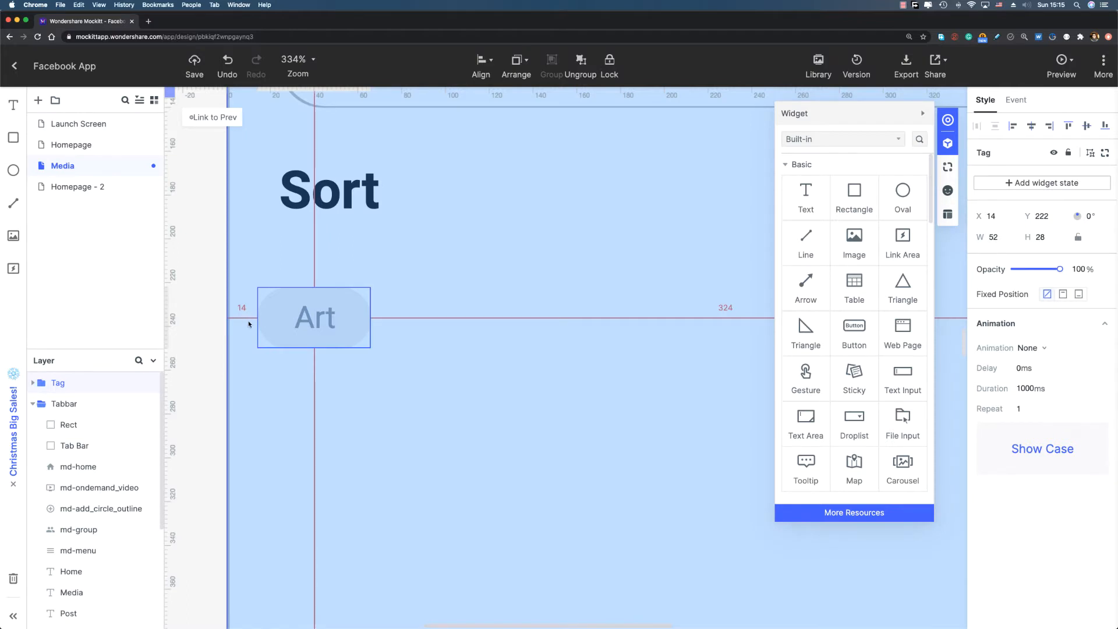
{"action": "key", "text": "shift+Right"}
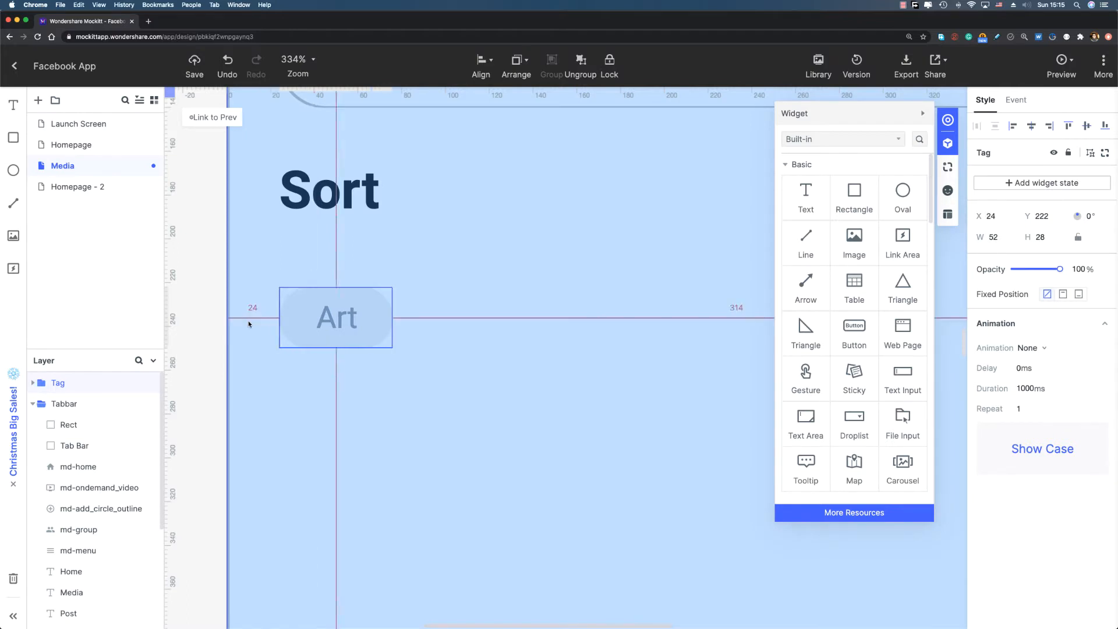
{"action": "key", "text": "shift+Up"}
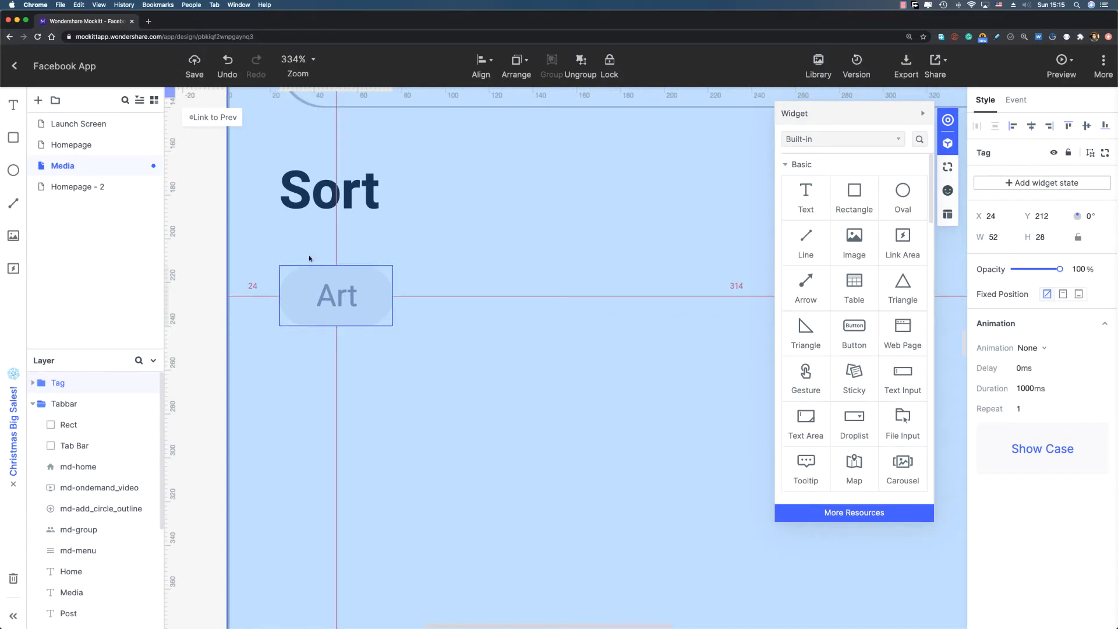
{"action": "key", "text": "Up"}
{"action": "key", "text": "Up"}
{"action": "key", "text": "Up"}
{"action": "key", "text": "Up"}
{"action": "key", "text": "Up"}
{"action": "key", "text": "Up"}
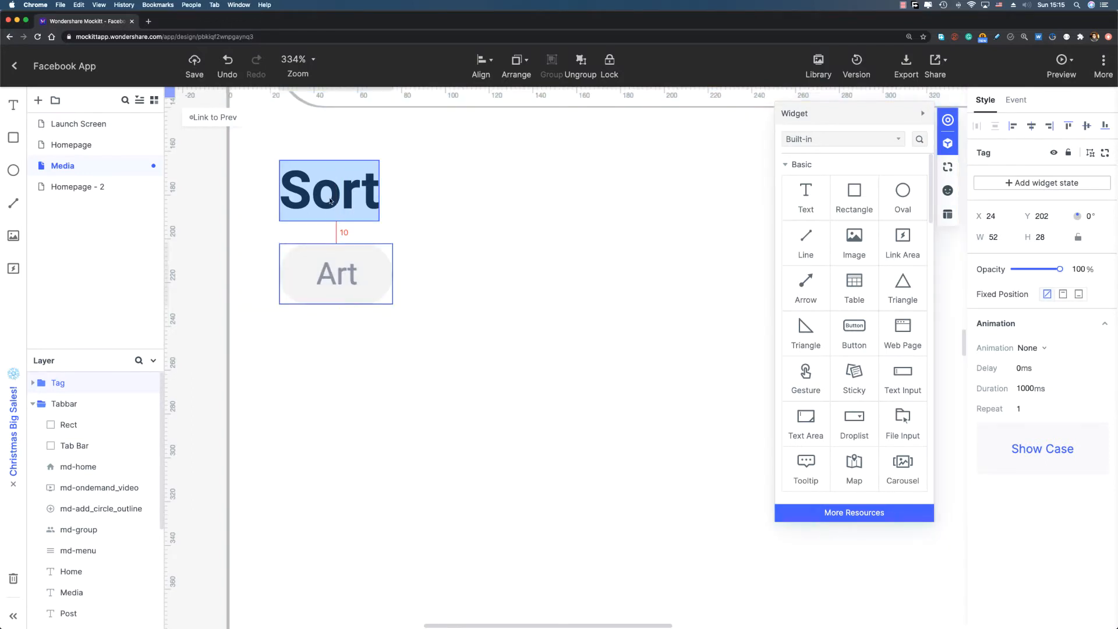
{"action": "key", "text": "Down"}
{"action": "key", "text": "Down"}
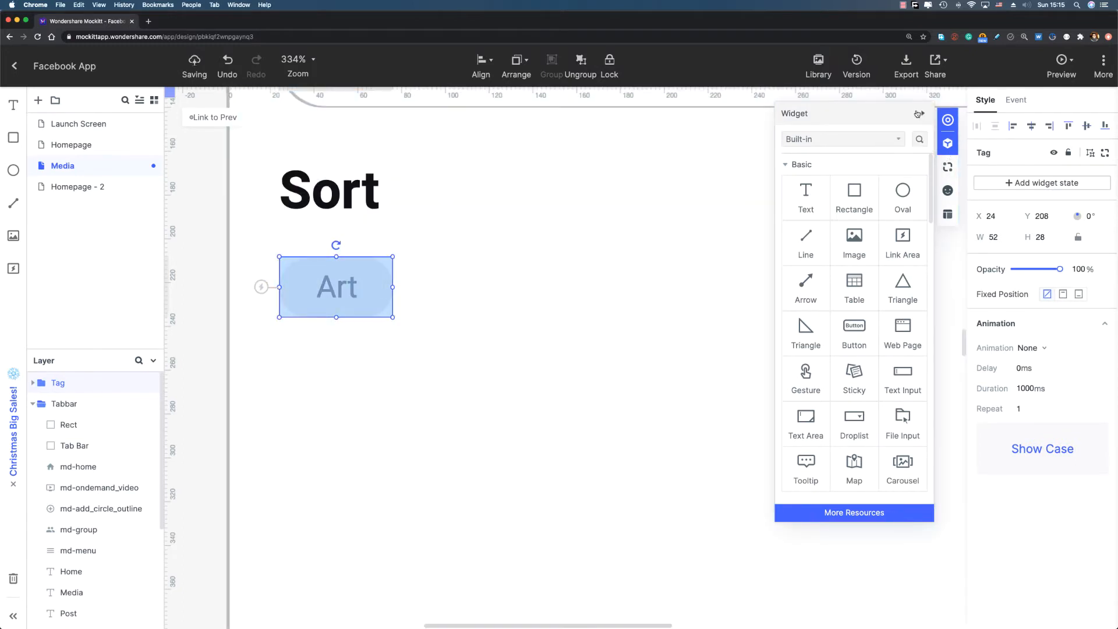
- Duplicate the Art tag, place the copy beside it at X 81, Y 208, and change its text to "Music"
{"action": "left_click", "coordinate": [922, 114]}
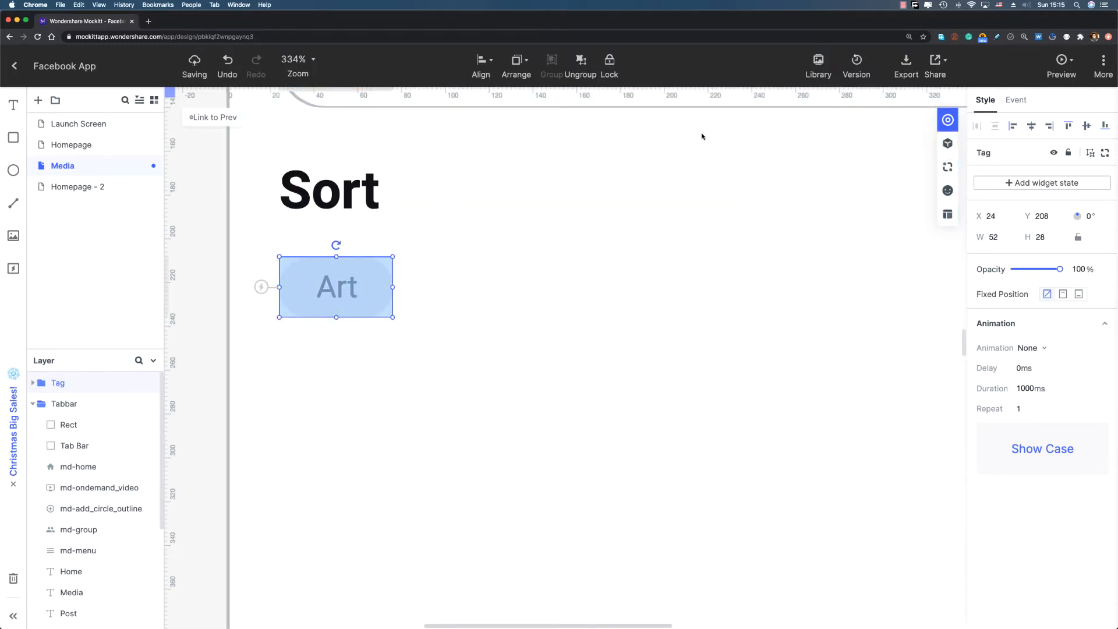
{"action": "key", "text": "super+d"}
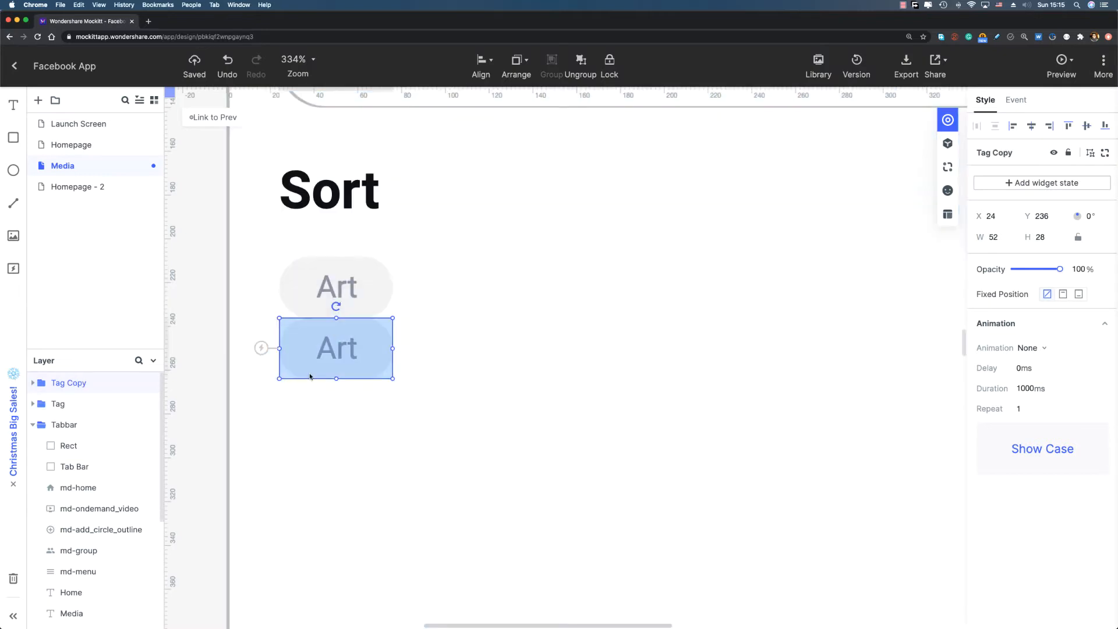
{"action": "left_click", "coordinate": [445, 293]}
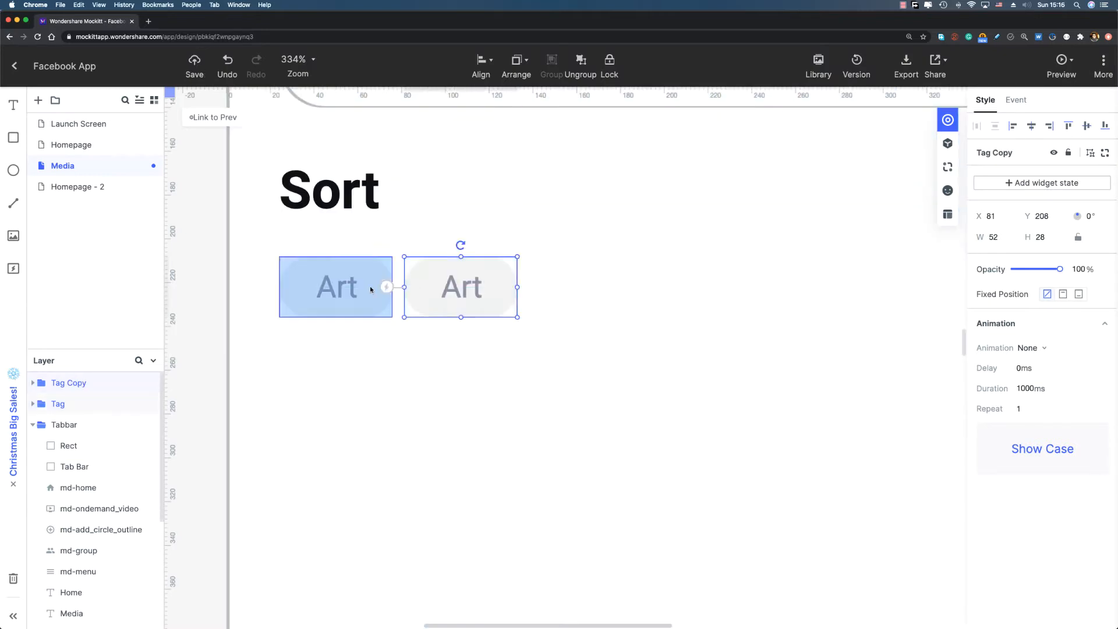
{"action": "double_click", "coordinate": [453, 285]}
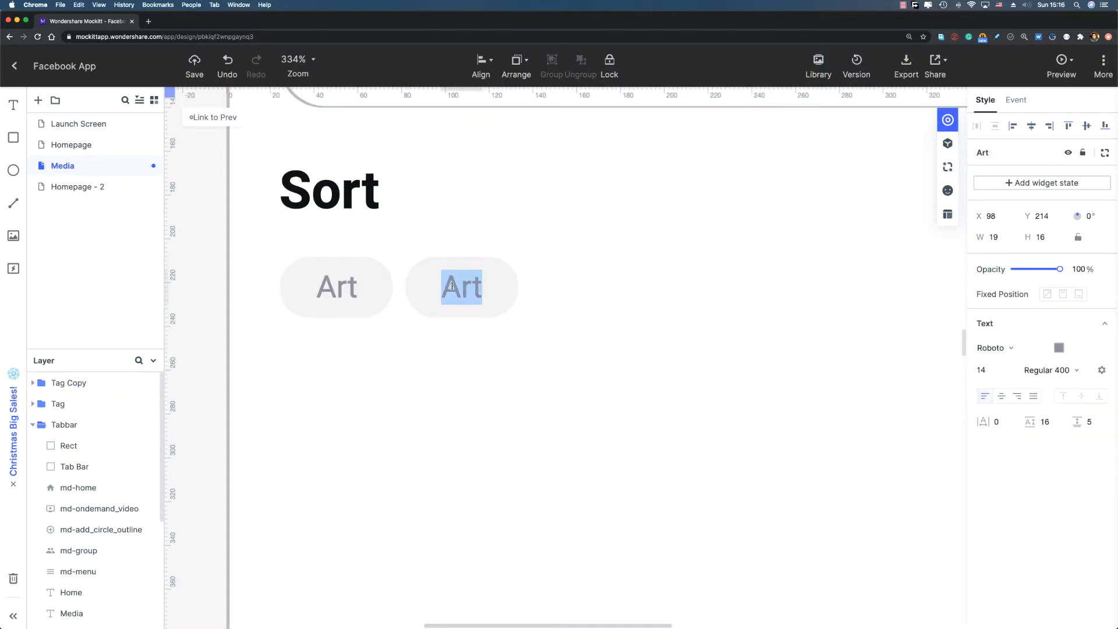
{"action": "type", "text": "Music"}
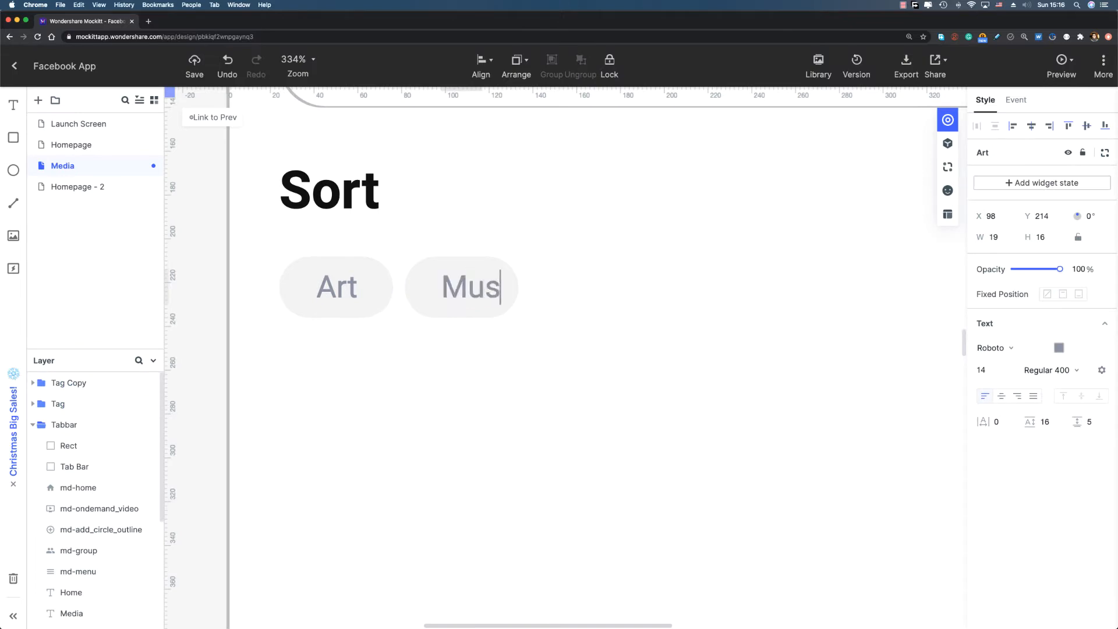
- Widen the rounded rectangle behind the Music text to 71
{"action": "left_click", "coordinate": [434, 296]}
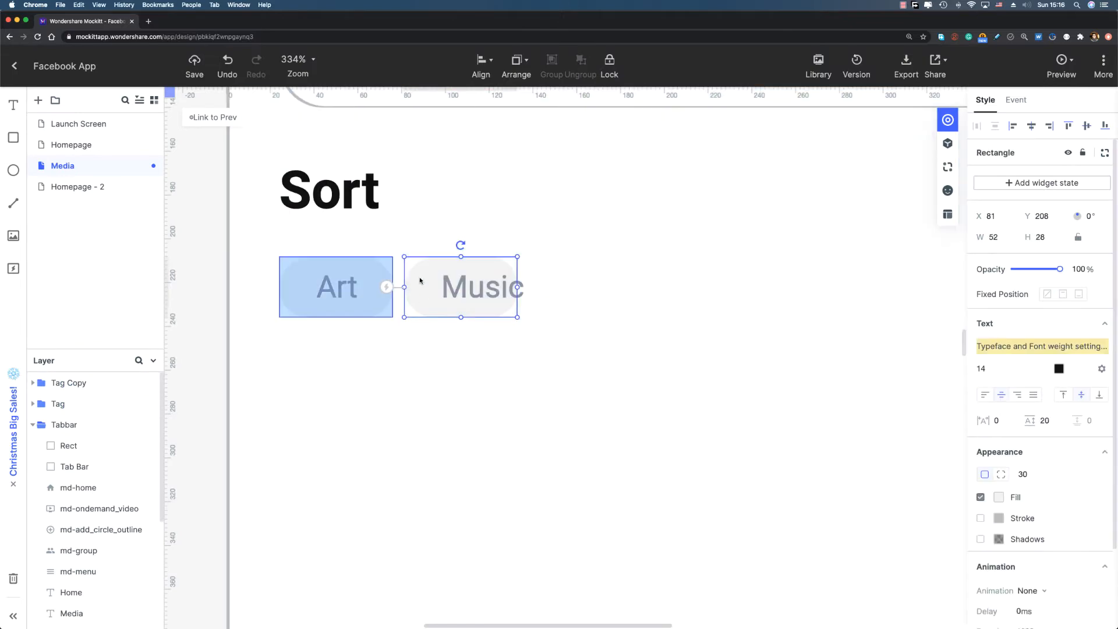
{"action": "left_click_drag", "start_coordinate": [517, 286], "coordinate": [545, 286]}
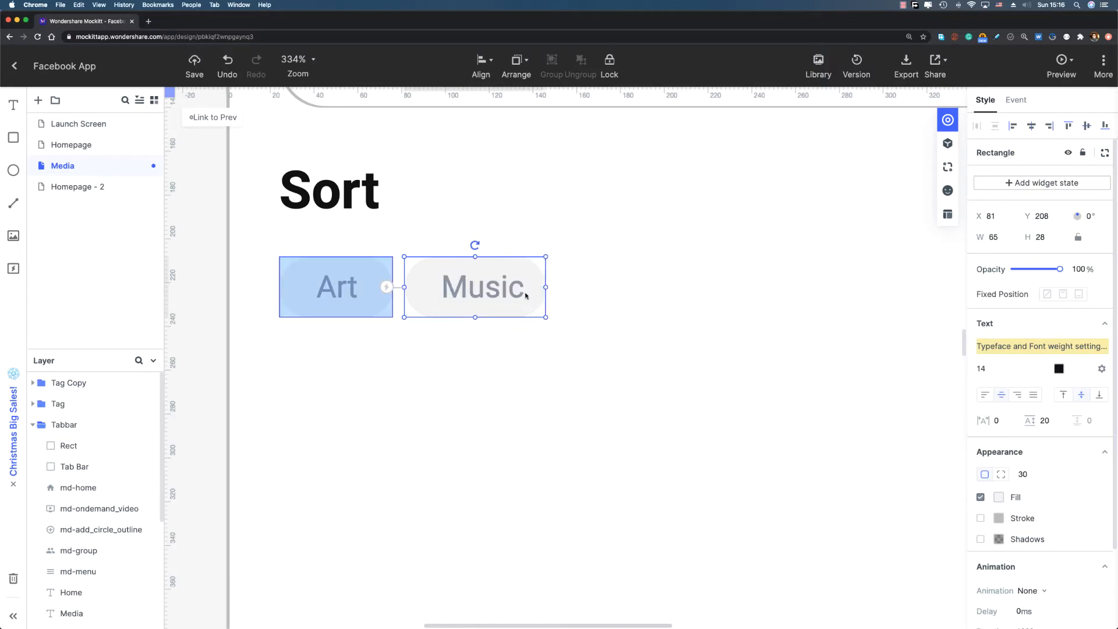
{"action": "left_click", "coordinate": [994, 237]}
{"action": "type", "text": "71"}
{"action": "key", "text": "Return"}
{"action": "left_click", "coordinate": [502, 347]}
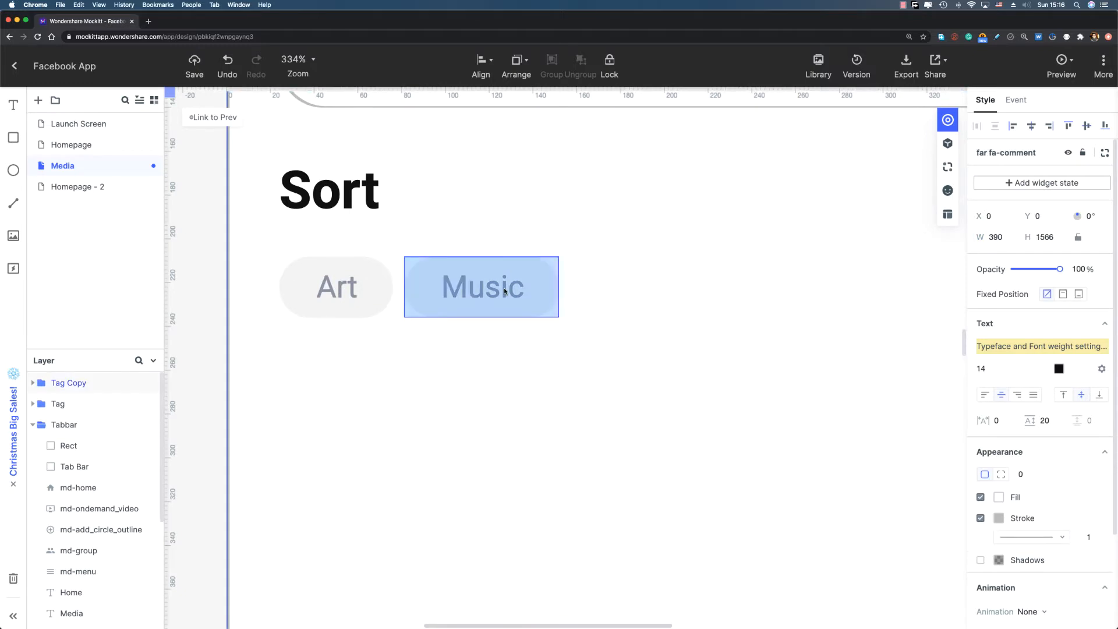
- Duplicate the Music tag to its right and tighten the gaps between the tags, with the copy at X 155, Y 208
{"action": "scroll", "coordinate": [531, 324], "scroll_direction": "right", "scroll_amount": 2}
{"action": "left_click", "coordinate": [441, 327]}
{"action": "key", "text": "super+d"}
{"action": "left_click_drag", "start_coordinate": [412, 324], "coordinate": [583, 299]}
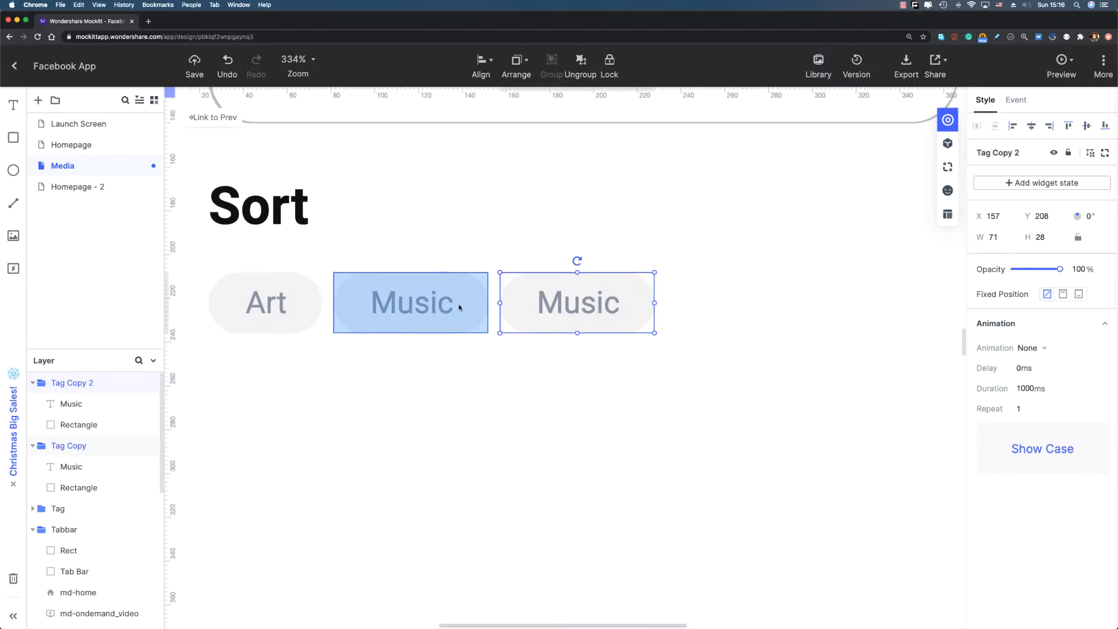
{"action": "left_click", "coordinate": [460, 304], "text": "shift"}
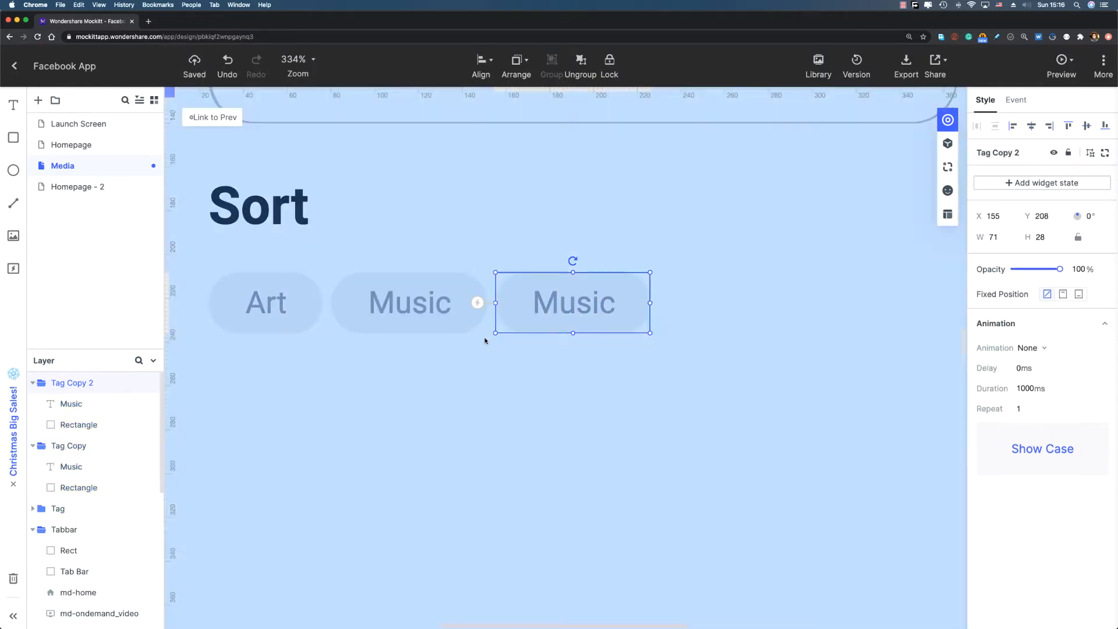
{"action": "left_click", "coordinate": [487, 340]}
- Change the text of the third tag in the row to "Comedy"
{"action": "double_click", "coordinate": [575, 313]}
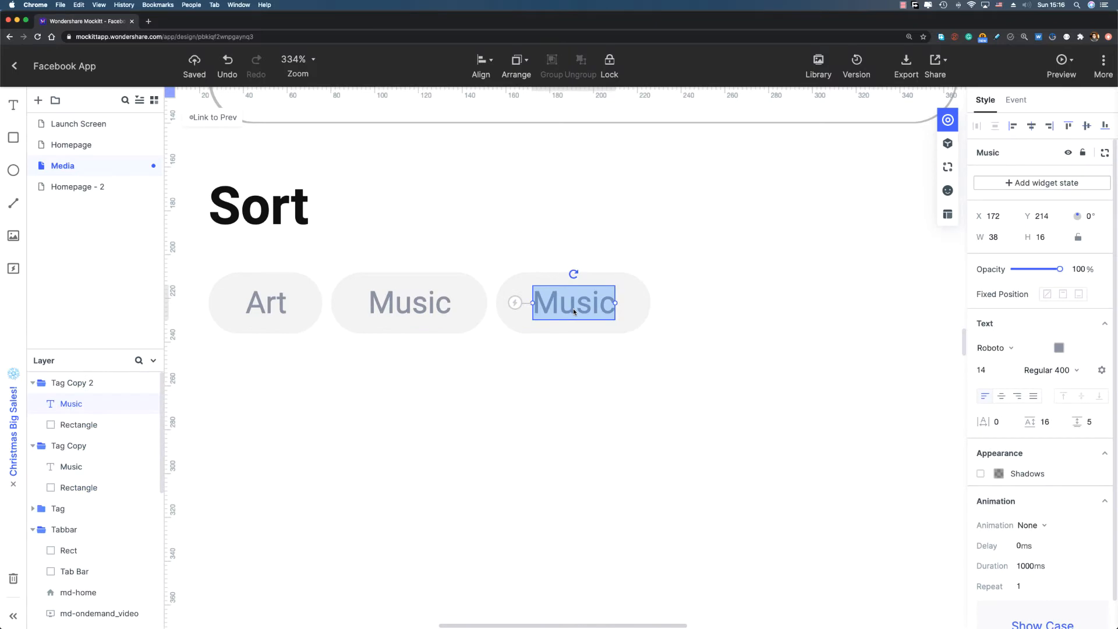
{"action": "type", "text": "Comedy"}
{"action": "left_click", "coordinate": [526, 311]}
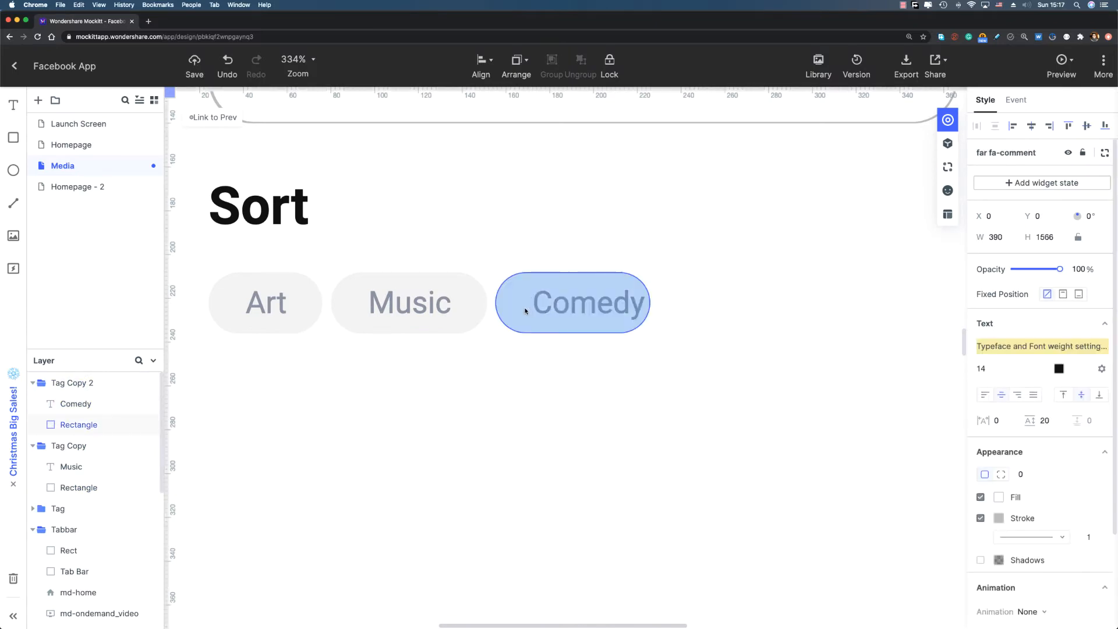
- Set the Comedy tag's rectangle width to 84 and centre the text horizontally in it
{"action": "left_click", "coordinate": [526, 311]}
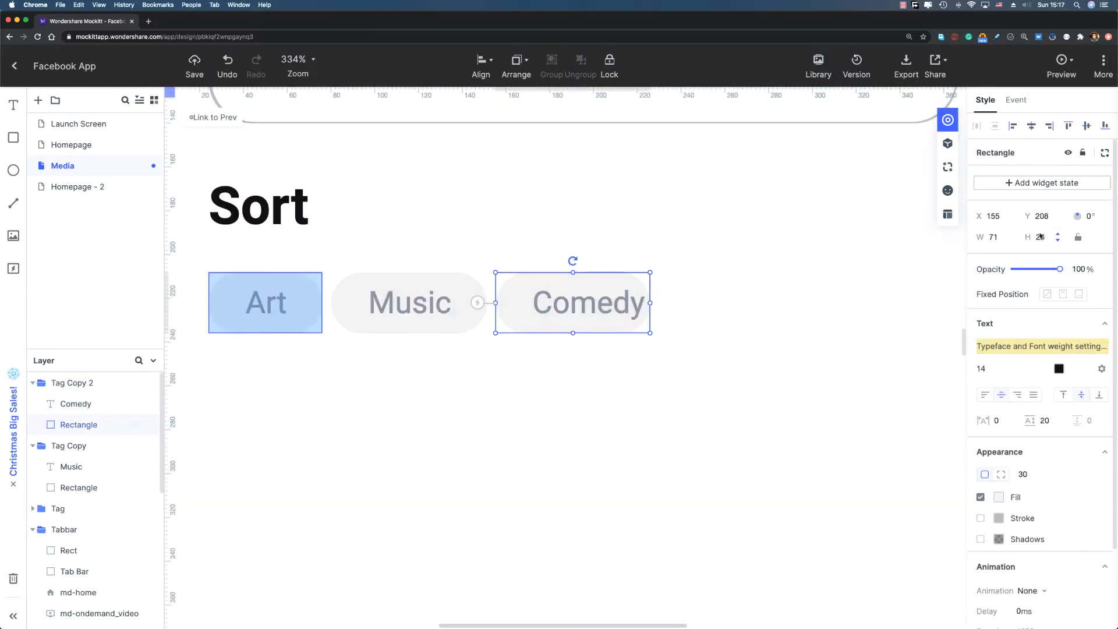
{"action": "left_click", "coordinate": [993, 238]}
{"action": "type", "text": "84"}
{"action": "left_click", "coordinate": [606, 304], "text": "shift"}
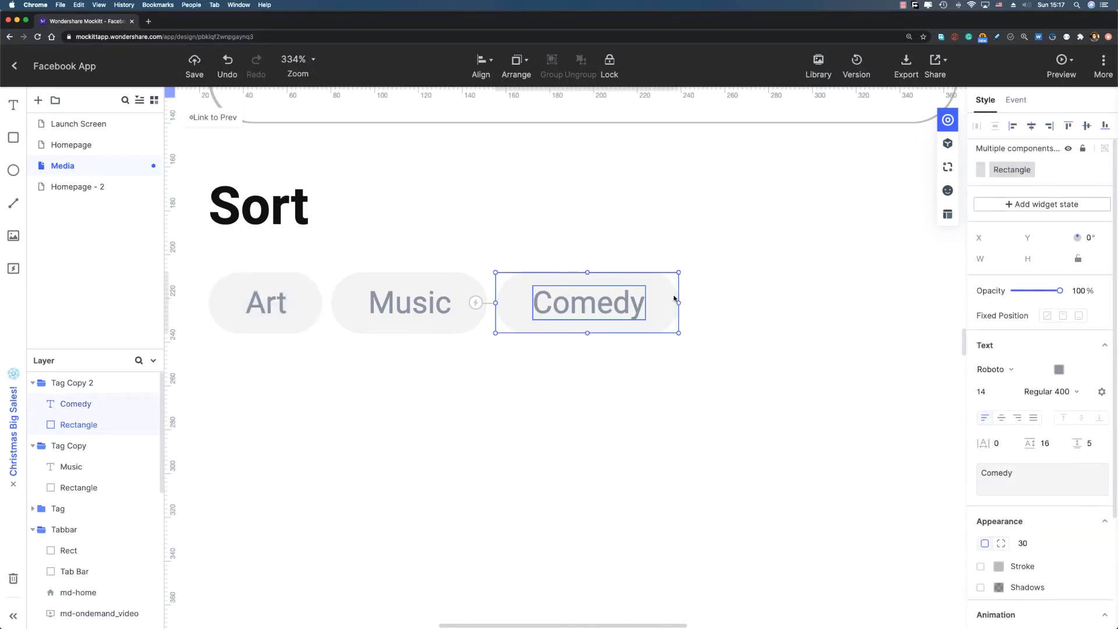
{"action": "left_click", "coordinate": [1028, 128]}
{"action": "left_click", "coordinate": [711, 275]}
- Duplicate the Comedy tag, place the copy to its right in the same row, and change its text to "Travel"
{"action": "scroll", "coordinate": [562, 375], "scroll_direction": "left", "scroll_amount": 2}
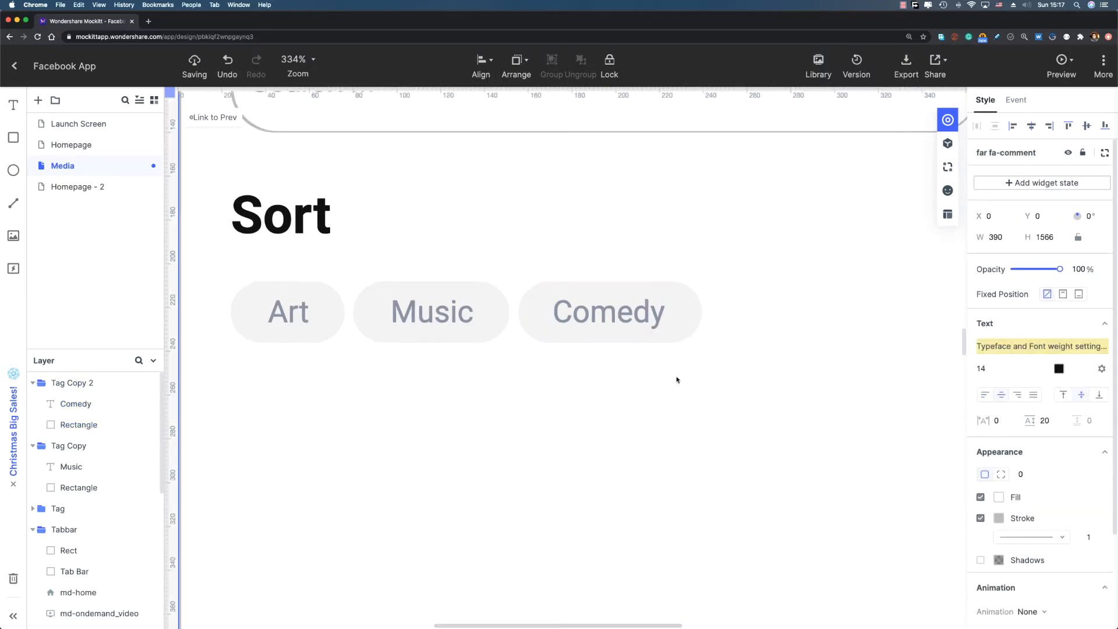
{"action": "left_click", "coordinate": [671, 322]}
{"action": "key", "text": "super+d"}
{"action": "left_click_drag", "start_coordinate": [569, 374], "coordinate": [579, 374]}
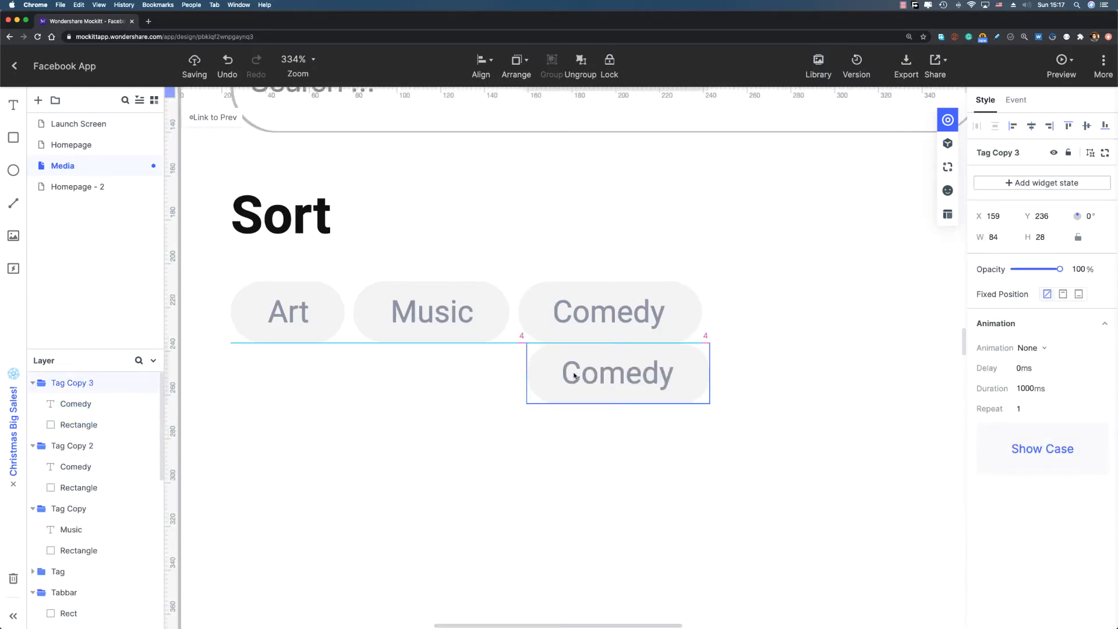
{"action": "left_click_drag", "start_coordinate": [579, 374], "coordinate": [763, 313]}
{"action": "double_click", "coordinate": [766, 314]}
{"action": "type", "text": "T"}
{"action": "type", "text": "ravel"}
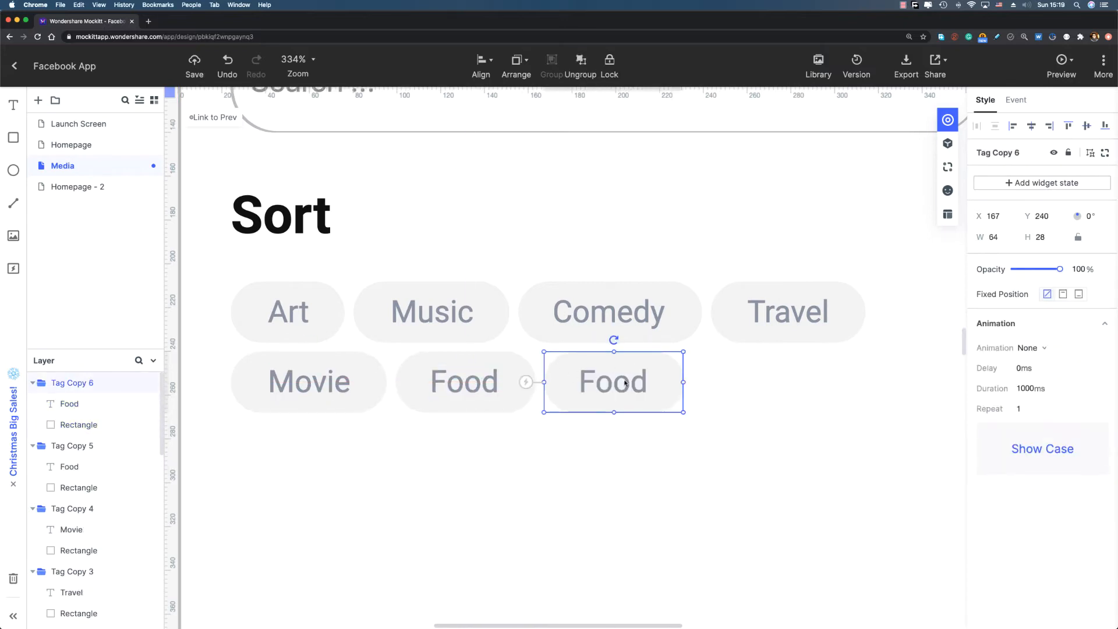
- Replace the text of the last Food tag in the second row with three bullets, "•••"
{"action": "double_click", "coordinate": [606, 382]}
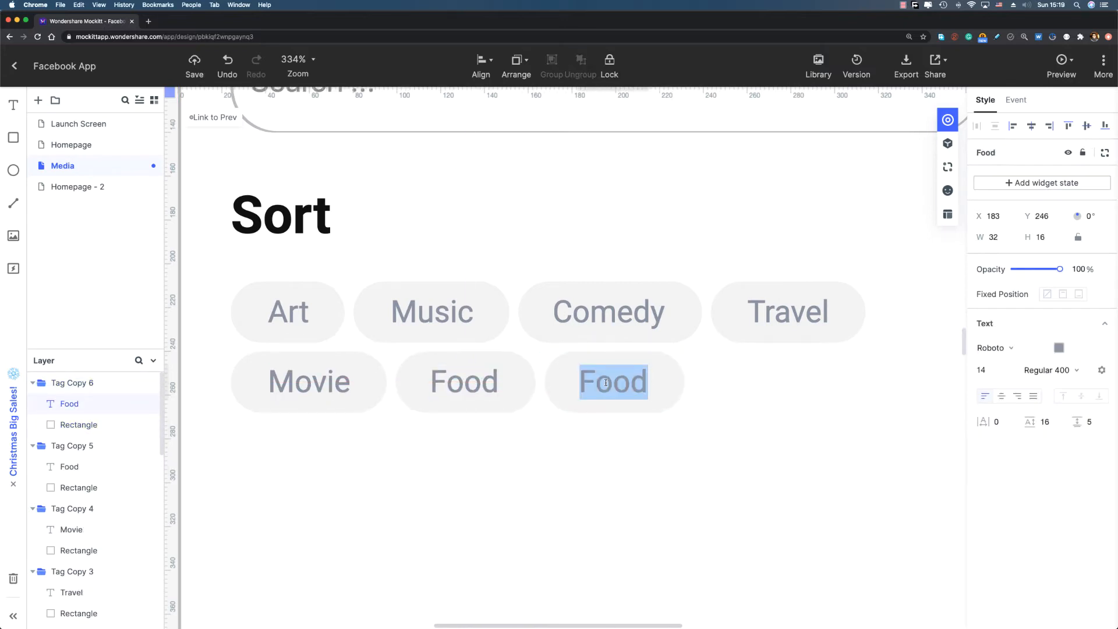
{"action": "key", "text": "alt+8"}
{"action": "type", "text": "•••"}
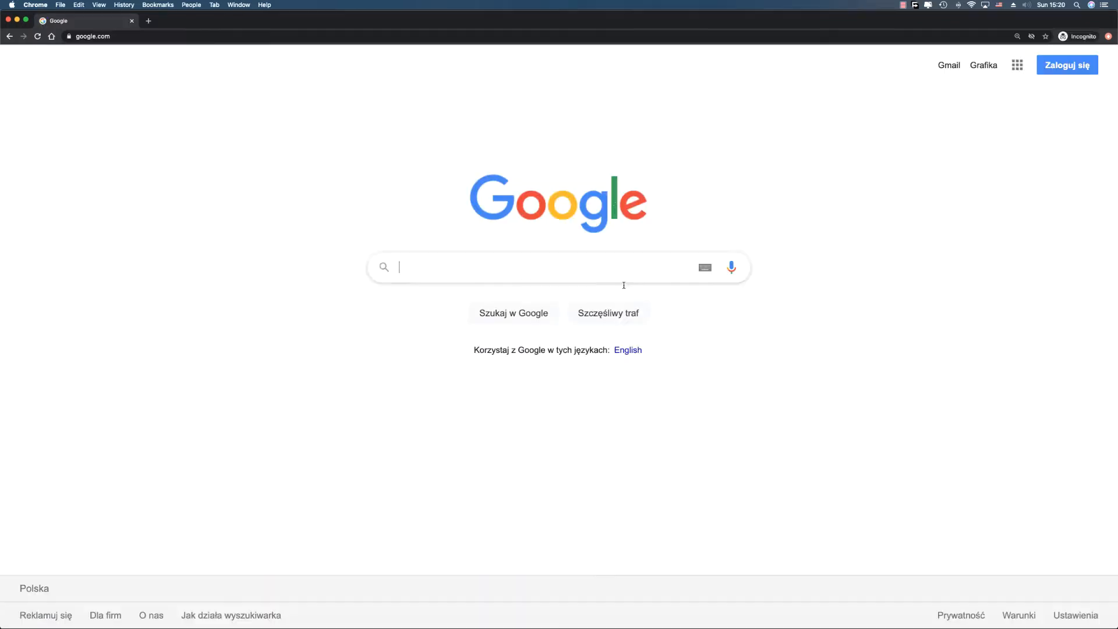
- Search Google for "bullet point" and copy the bullet character from the Wikipedia result
{"action": "type", "text": "bullet poi"}
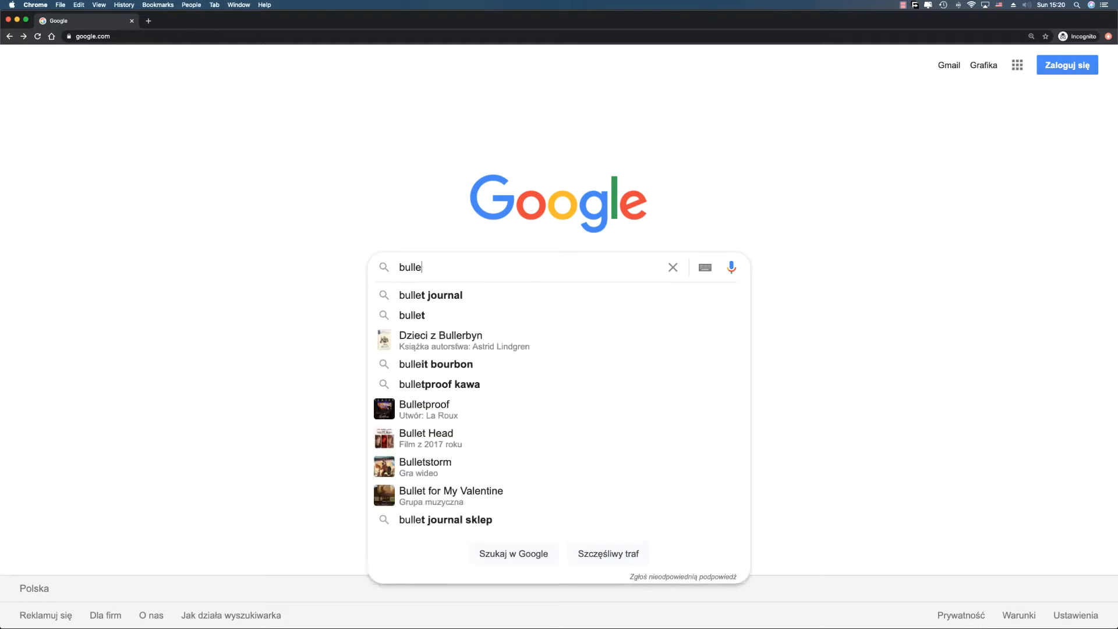
{"action": "type", "text": "nt"}
{"action": "key", "text": "Return"}
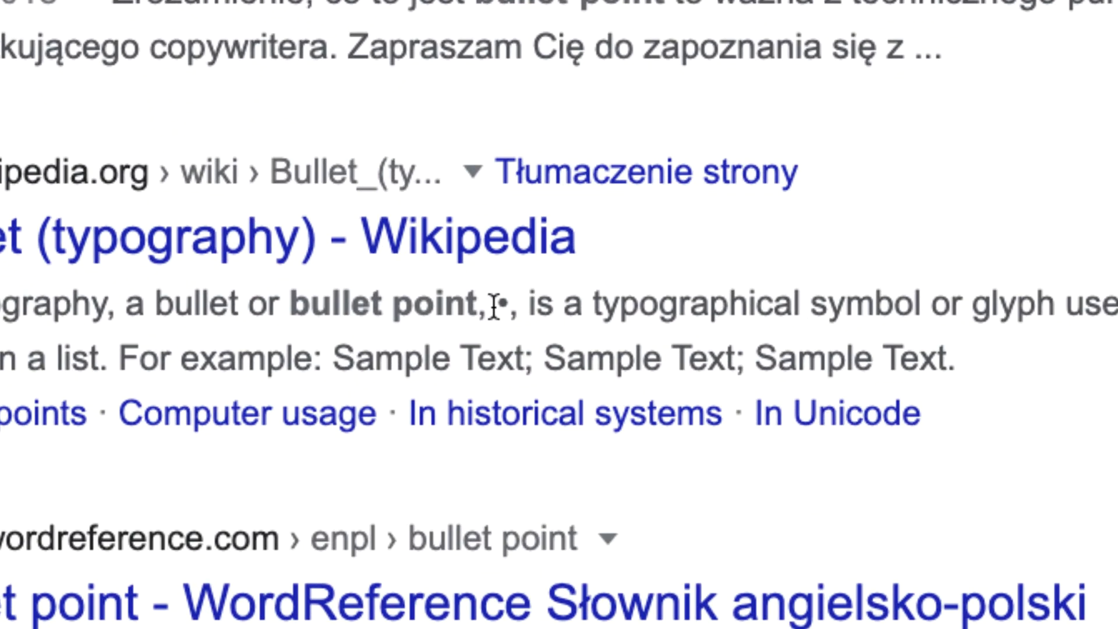
{"action": "left_click_drag", "start_coordinate": [281, 383], "coordinate": [284, 384]}
{"action": "key", "text": "super+c"}
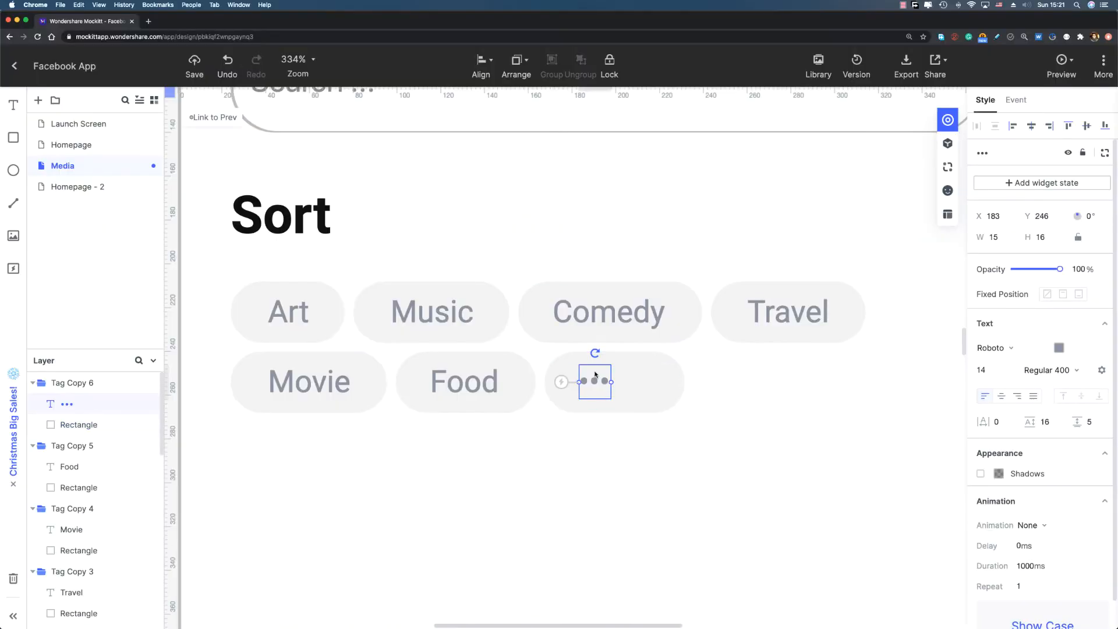
- Back in Mockitt, paste the copied bullet character three times as the text of the last tag in the second row
{"action": "double_click", "coordinate": [594, 377]}
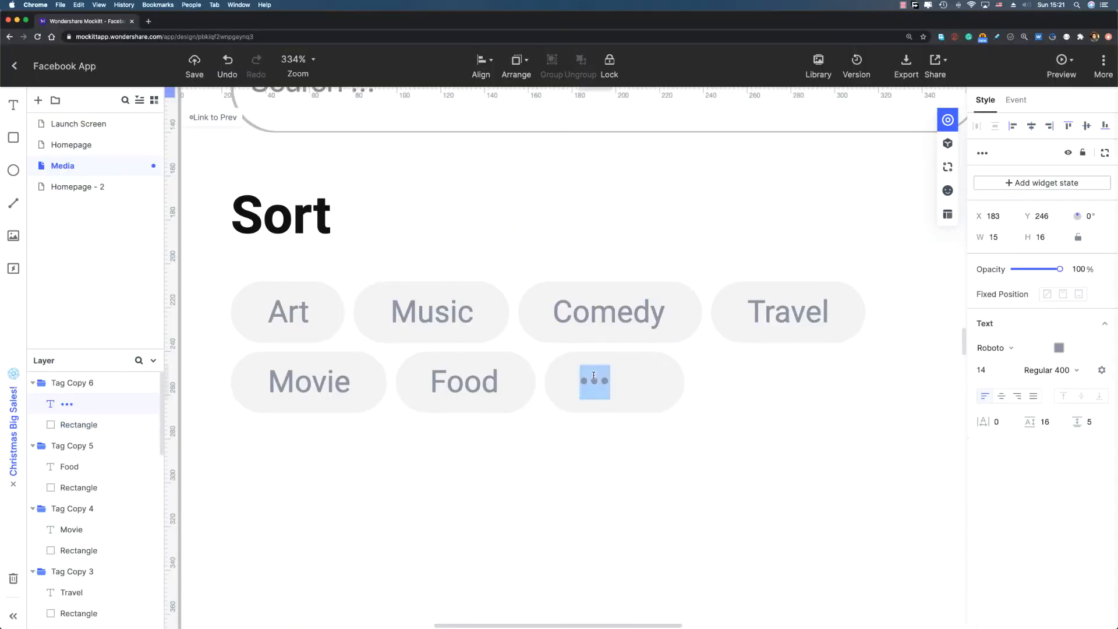
{"action": "key", "text": "super+v"}
{"action": "key", "text": "super+v"}
{"action": "key", "text": "super+v"}
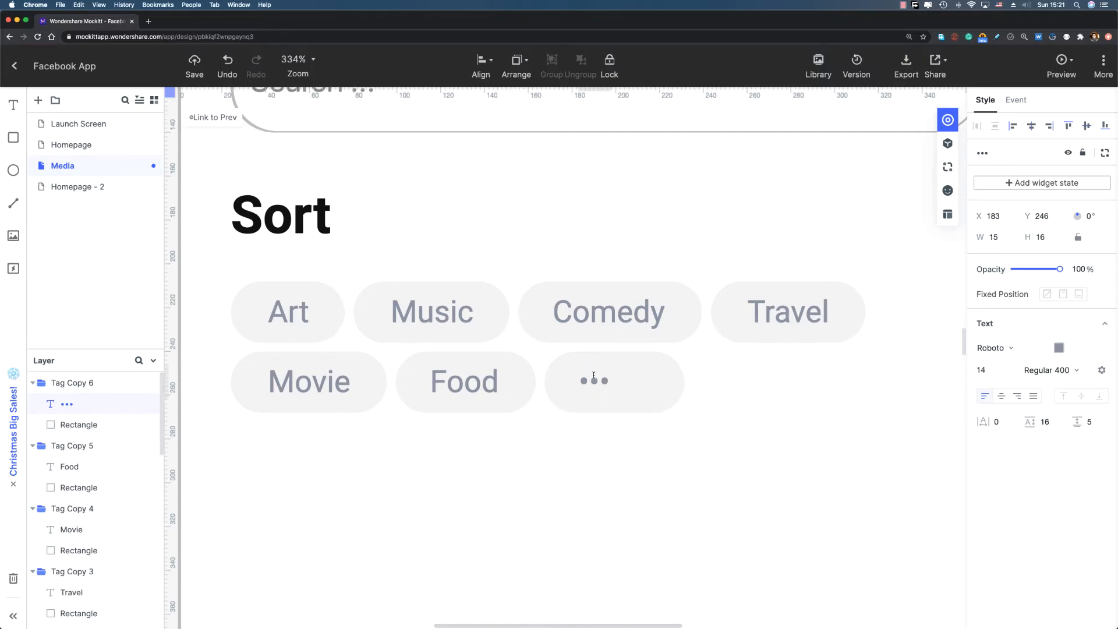
{"action": "left_click", "coordinate": [636, 437]}
- Set the letter spacing of the three bullets to 3 and centre them horizontally in their tag
{"action": "left_click", "coordinate": [595, 382]}
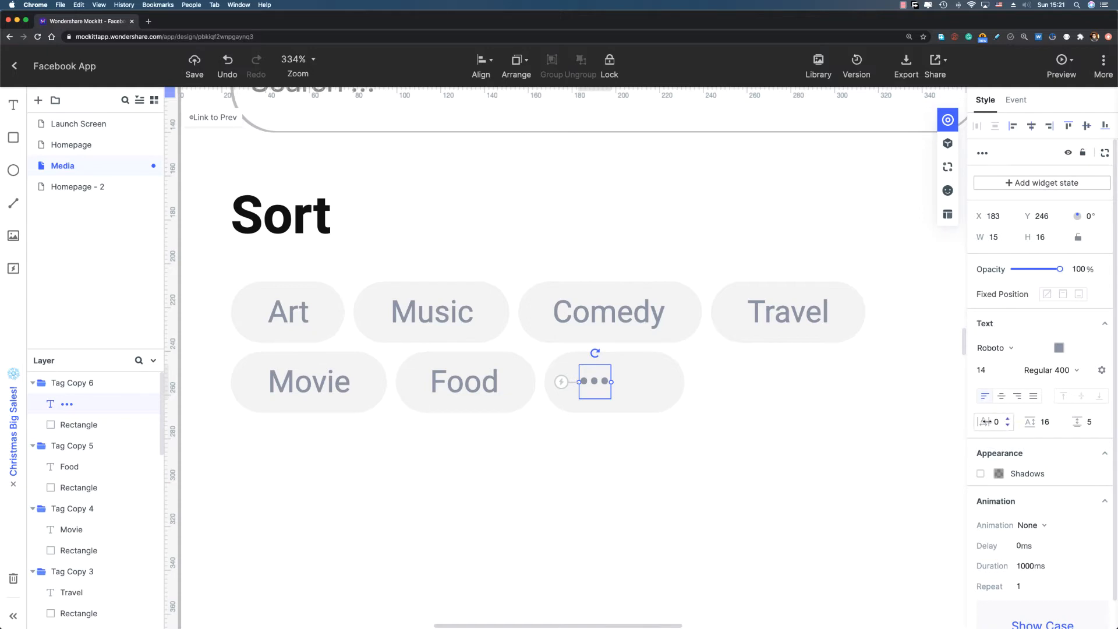
{"action": "left_click_drag", "start_coordinate": [980, 422], "coordinate": [982, 422]}
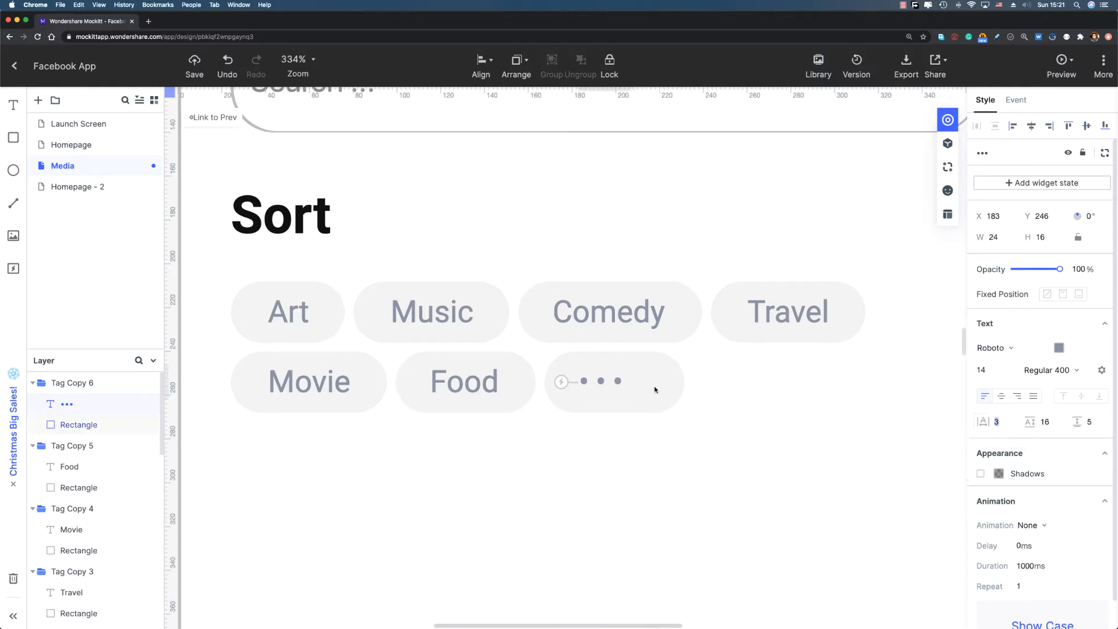
{"action": "key", "text": "shift+Right"}
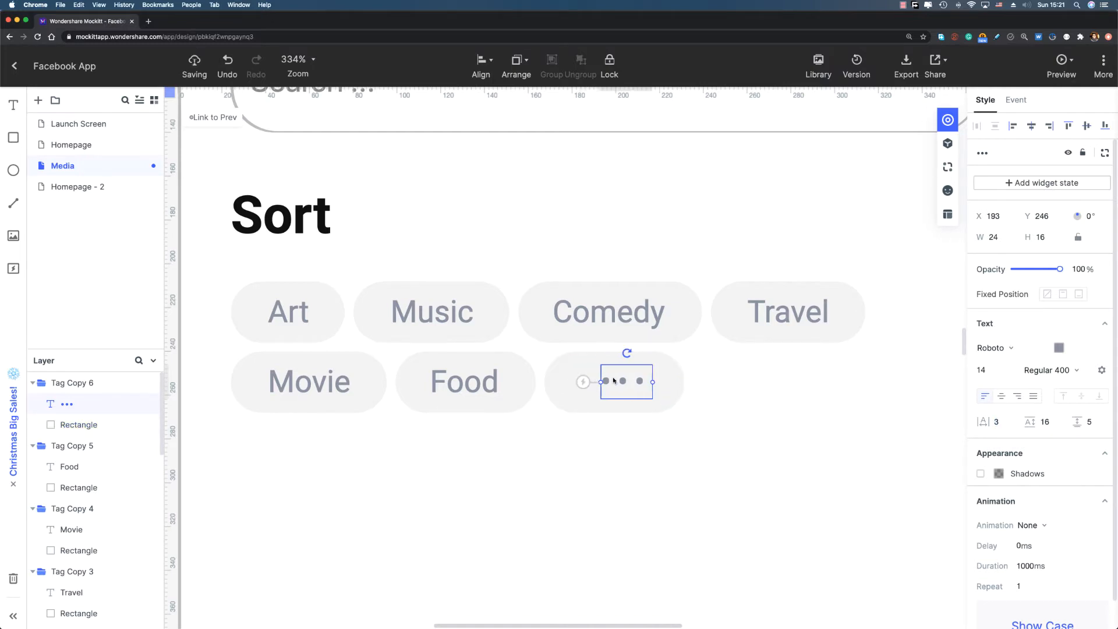
{"action": "left_click", "coordinate": [759, 399]}
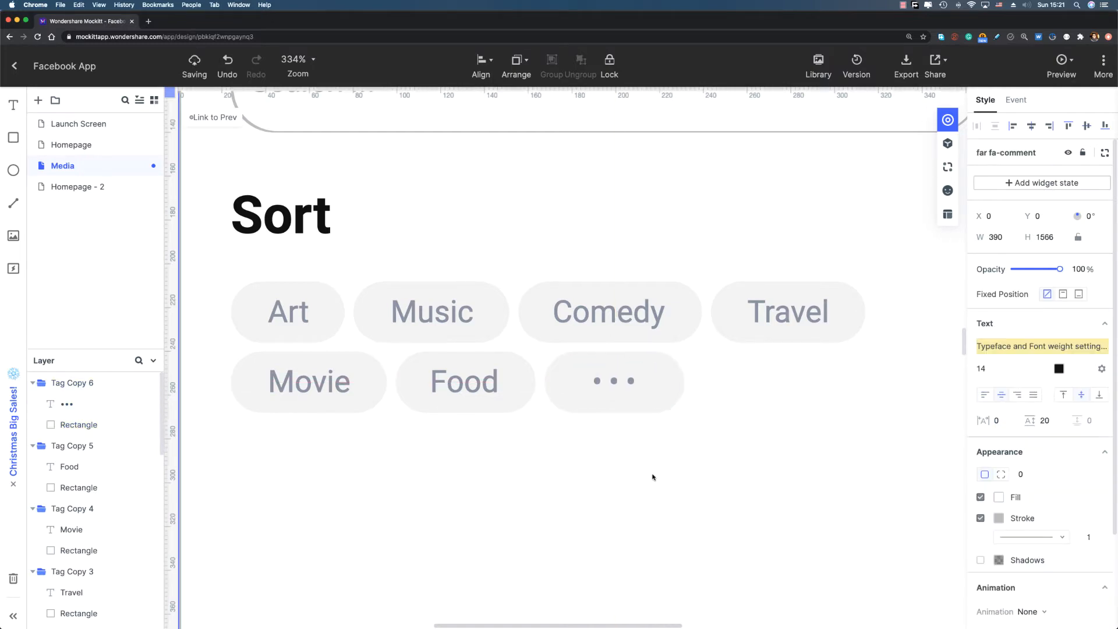
- Duplicate the Sort heading and place the copy below the tag rows at X 24, Y 324
{"action": "scroll", "coordinate": [657, 449], "scroll_direction": "down", "scroll_amount": 1}
{"action": "scroll", "coordinate": [657, 448], "scroll_direction": "left", "scroll_amount": 1}
{"action": "scroll", "coordinate": [660, 424], "scroll_direction": "down", "scroll_amount": 5}
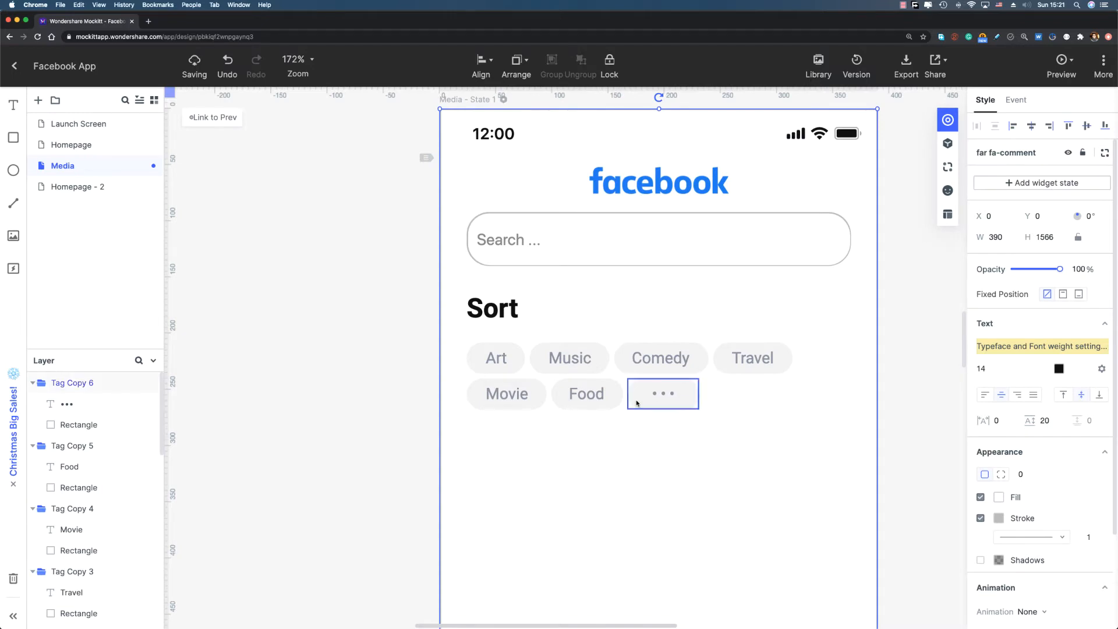
{"action": "scroll", "coordinate": [519, 329], "scroll_direction": "down", "scroll_amount": 3}
{"action": "scroll", "coordinate": [519, 330], "scroll_direction": "right", "scroll_amount": 2}
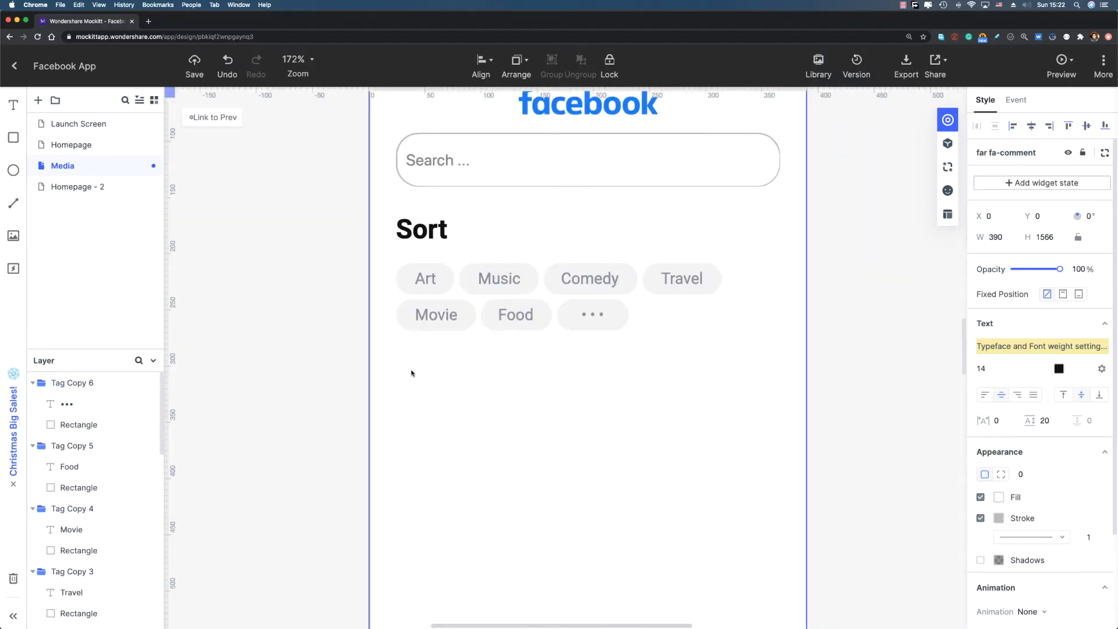
{"action": "left_click", "coordinate": [437, 236]}
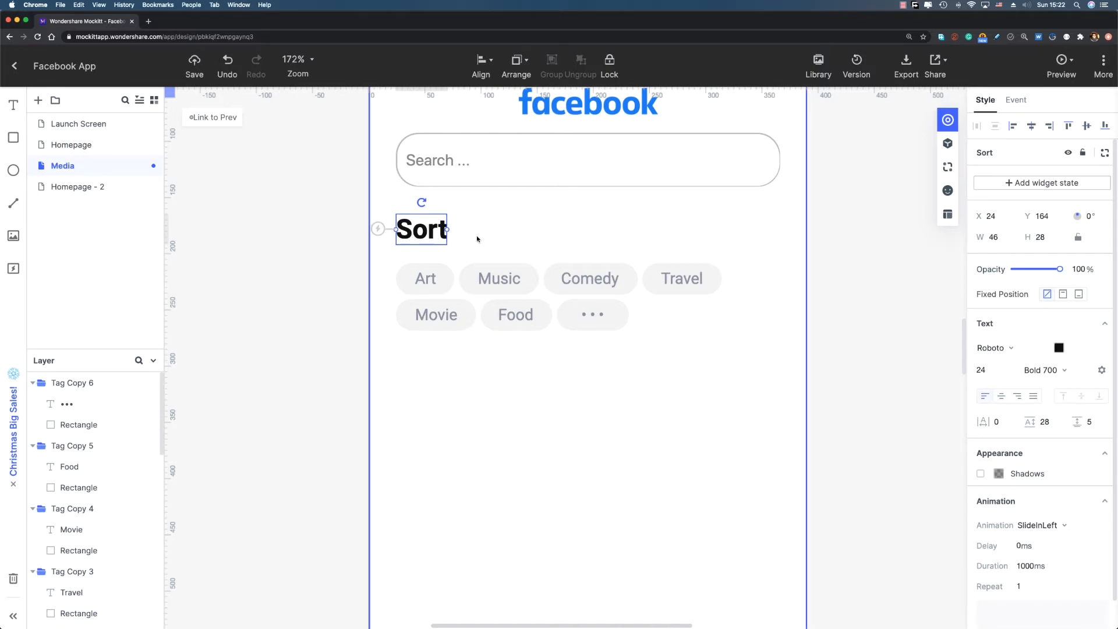
{"action": "key", "text": "super+d"}
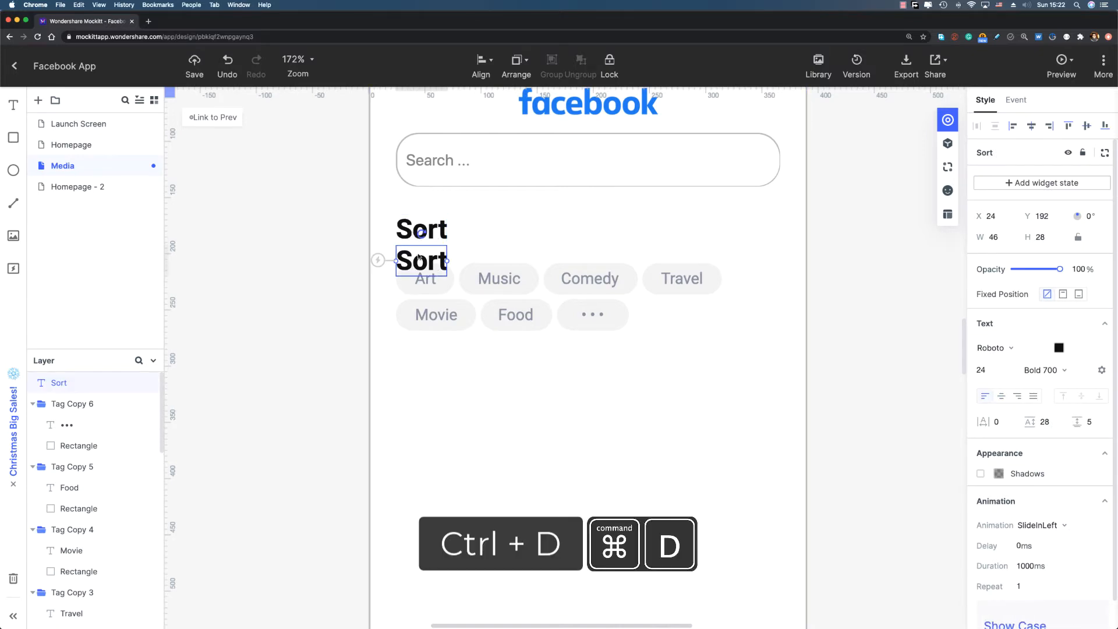
{"action": "left_click_drag", "start_coordinate": [424, 260], "coordinate": [423, 391]}
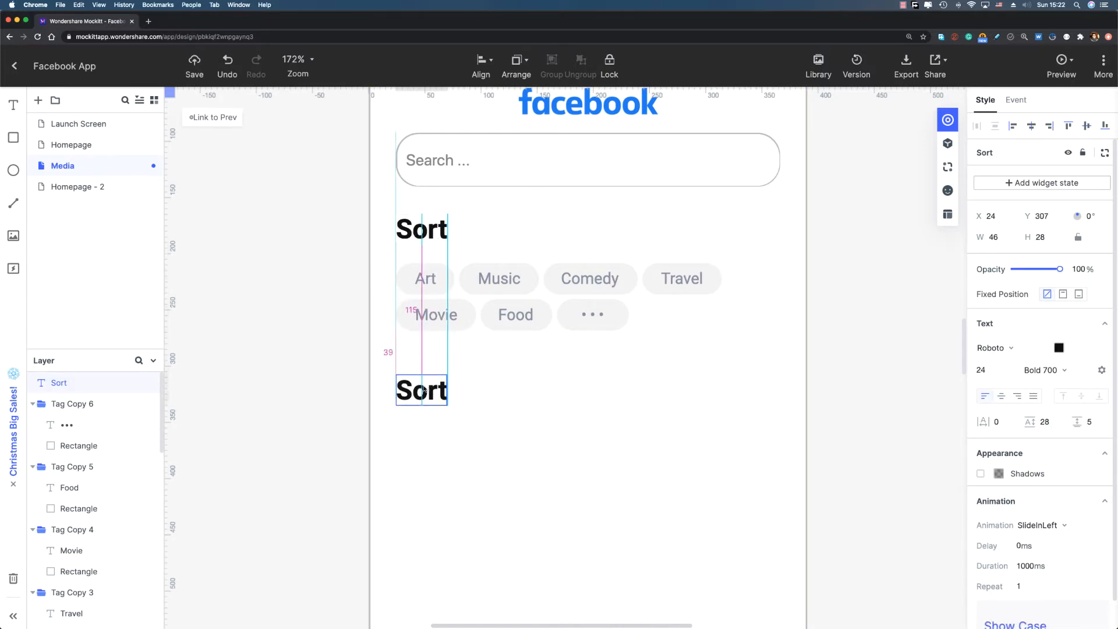
{"action": "key", "text": "Down"}
{"action": "key", "text": "Down"}
{"action": "key", "text": "Down"}
{"action": "key", "text": "Down"}
{"action": "key", "text": "Down"}
{"action": "key", "text": "Down"}
{"action": "key", "text": "Down"}
{"action": "key", "text": "Down"}
{"action": "key", "text": "Down"}
{"action": "key", "text": "Down"}
{"action": "key", "text": "Down"}
{"action": "key", "text": "Down"}
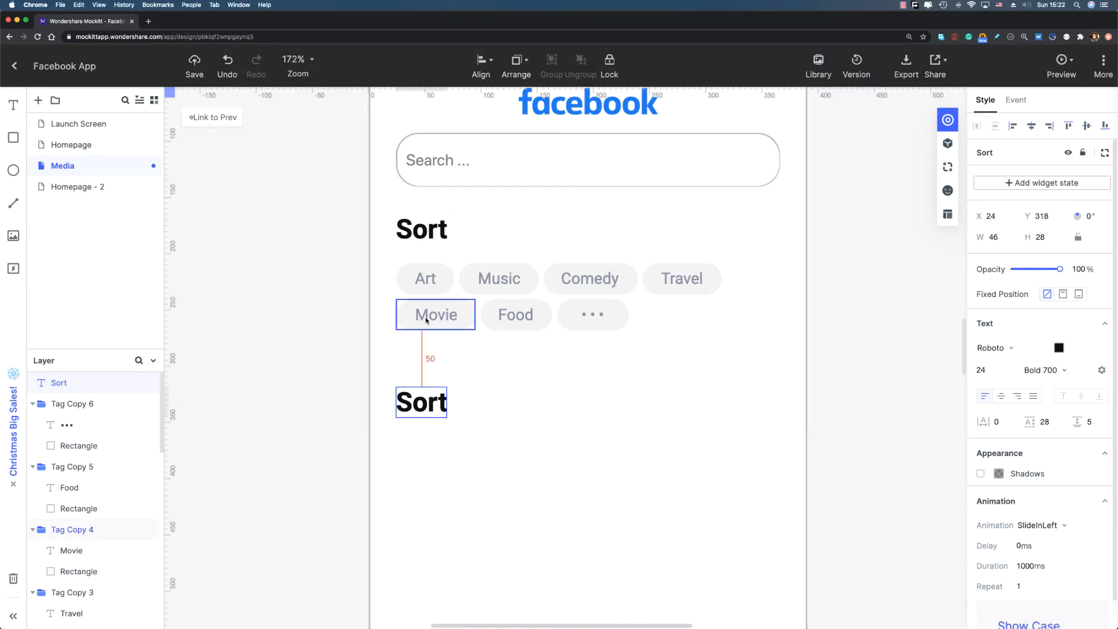
{"action": "key", "text": "Down"}
{"action": "key", "text": "Down"}
{"action": "key", "text": "Down"}
{"action": "key", "text": "Down"}
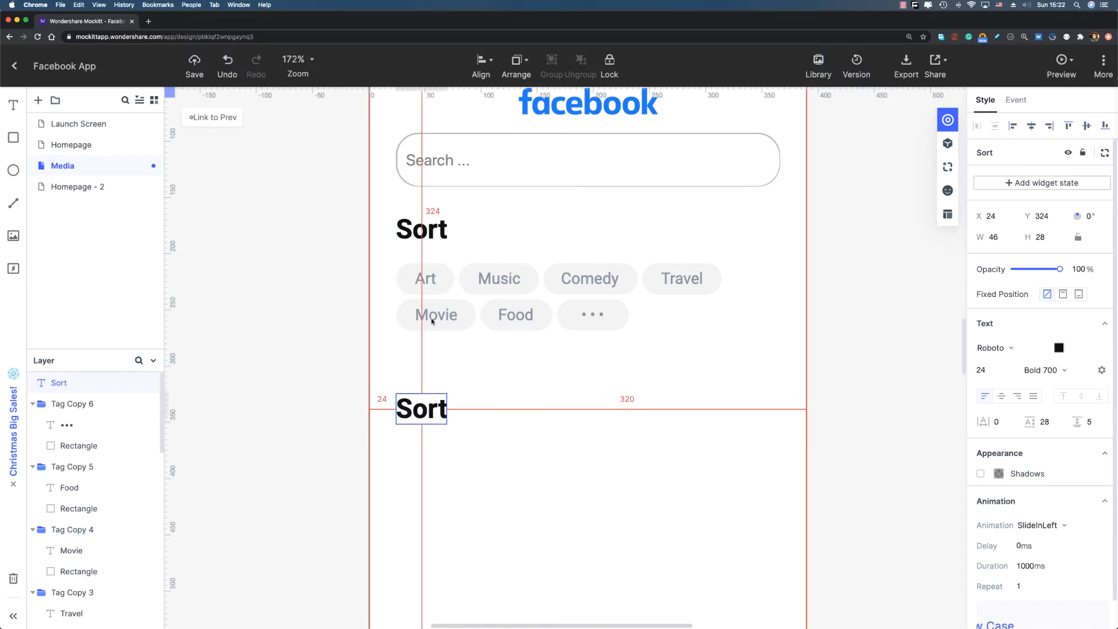
- Change the text of the duplicated heading below the tags to "Trending"
{"action": "double_click", "coordinate": [421, 412]}
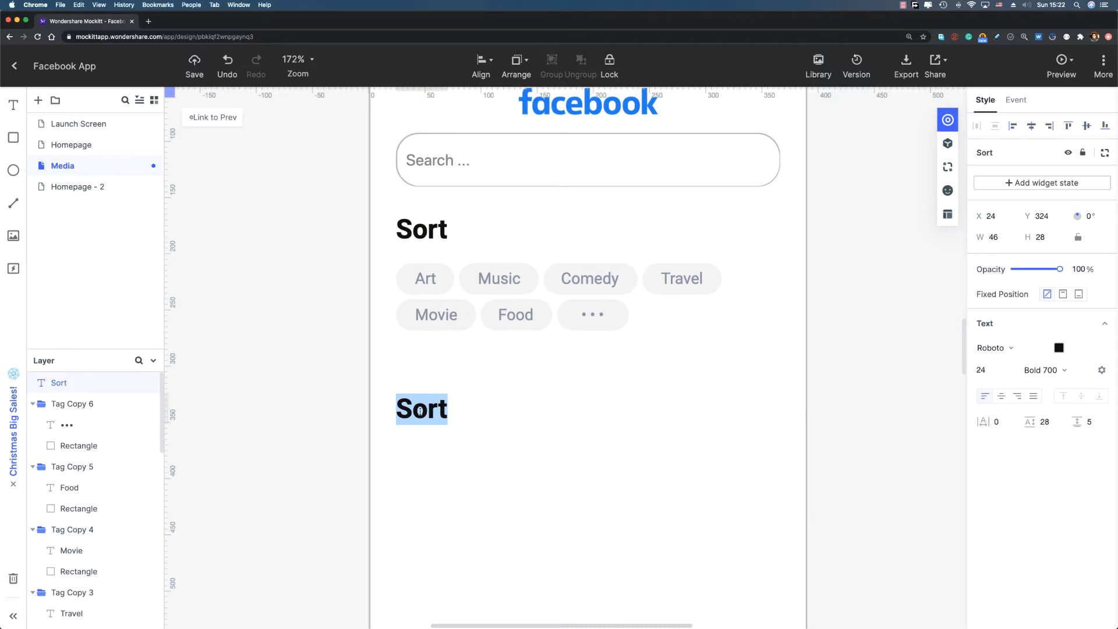
{"action": "type", "text": "Trending"}
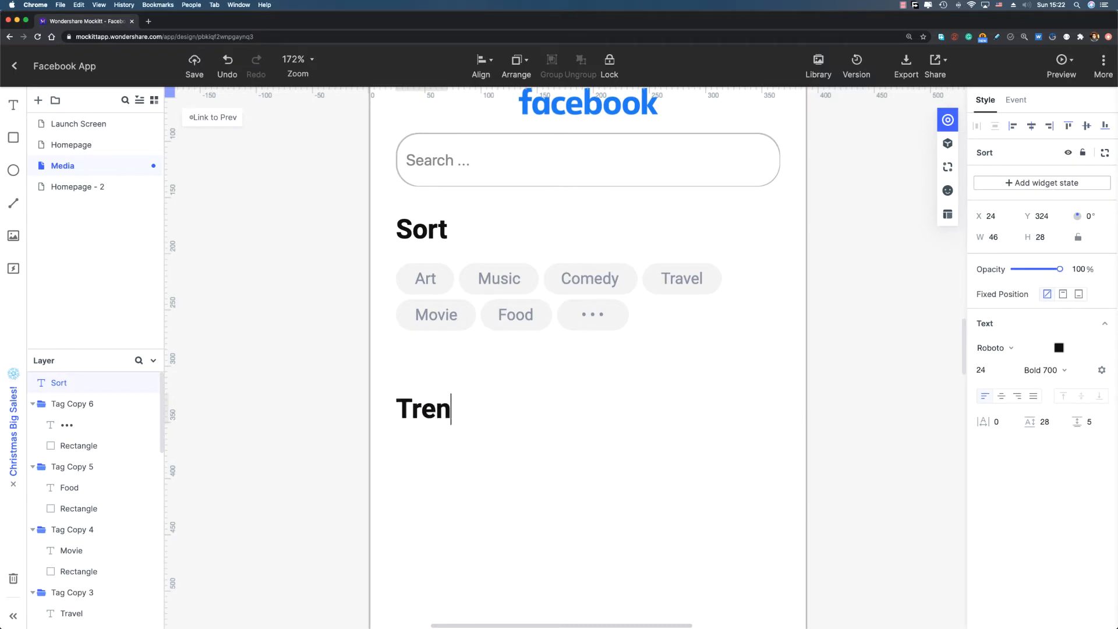
{"action": "left_click", "coordinate": [544, 384]}
- Add a Carousel widget below the Trending heading and position it at X 24, Y 368
{"action": "scroll", "coordinate": [533, 303], "scroll_direction": "down", "scroll_amount": 5}
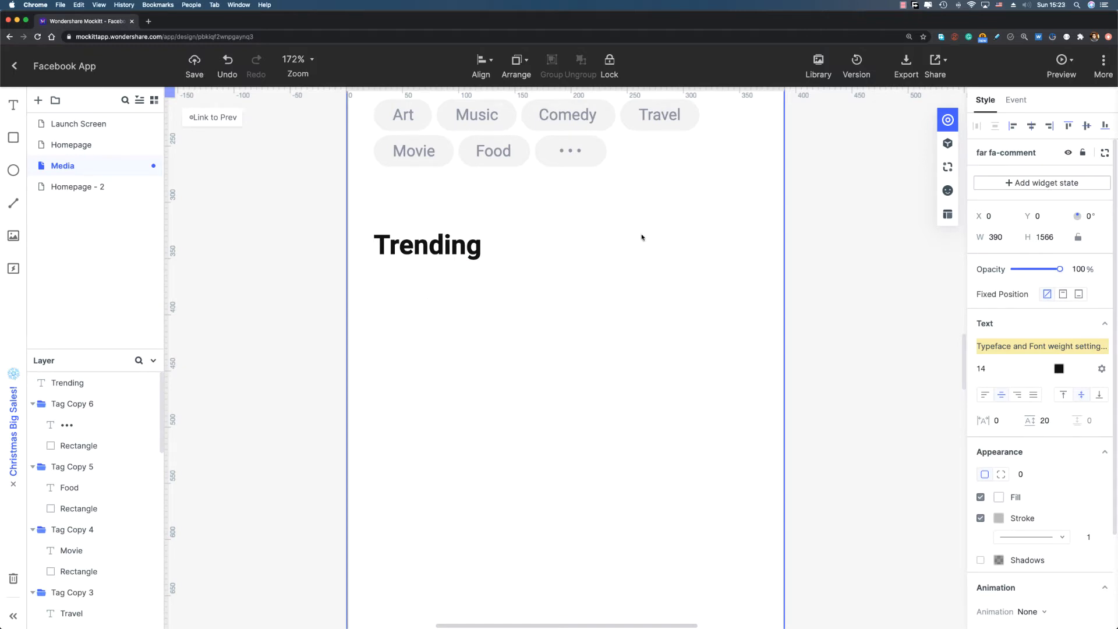
{"action": "left_click", "coordinate": [947, 144]}
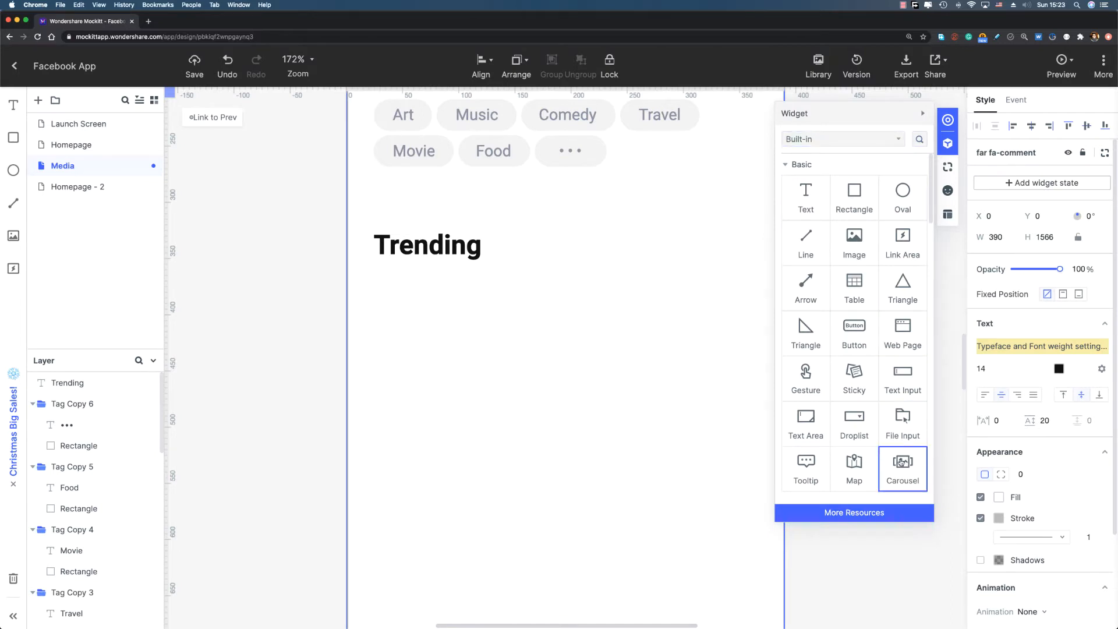
{"action": "left_click_drag", "start_coordinate": [901, 462], "coordinate": [570, 400]}
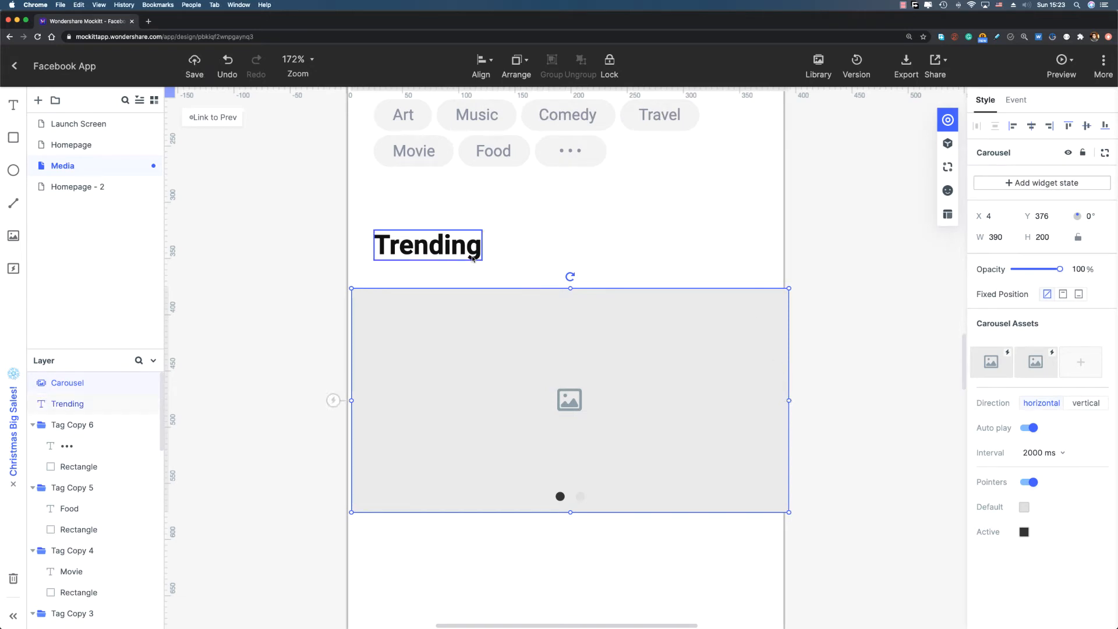
{"action": "key", "text": "Up"}
{"action": "key", "text": "Up"}
{"action": "key", "text": "Up"}
{"action": "key", "text": "Up"}
{"action": "key", "text": "Up"}
{"action": "key", "text": "Up"}
{"action": "key", "text": "Up"}
{"action": "key", "text": "Up"}
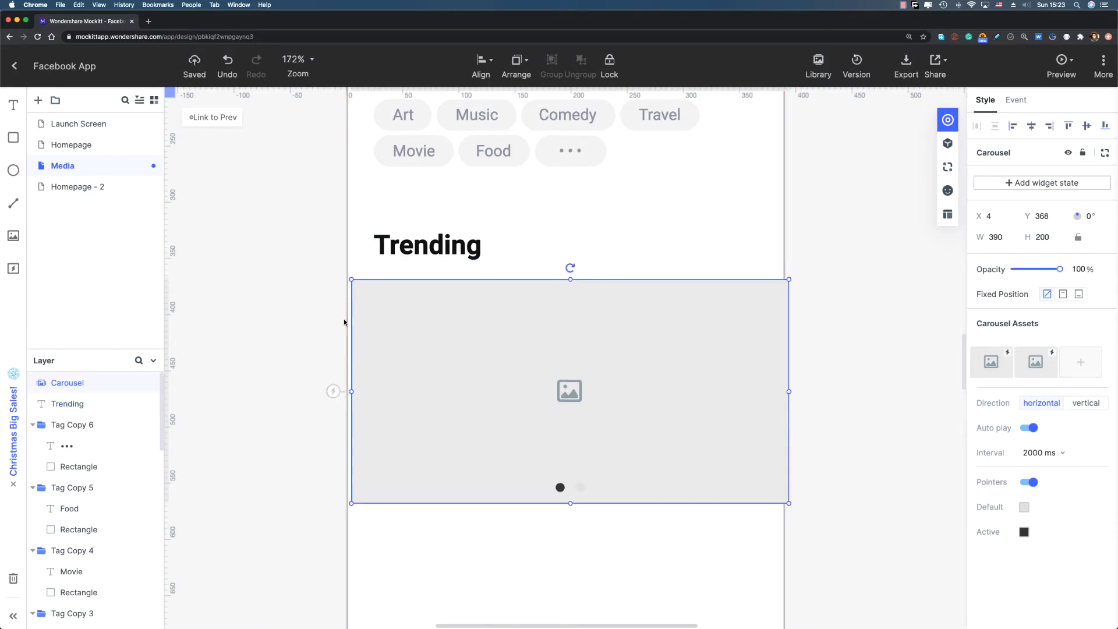
{"action": "key", "text": "shift+Right"}
{"action": "key", "text": "shift+Right"}
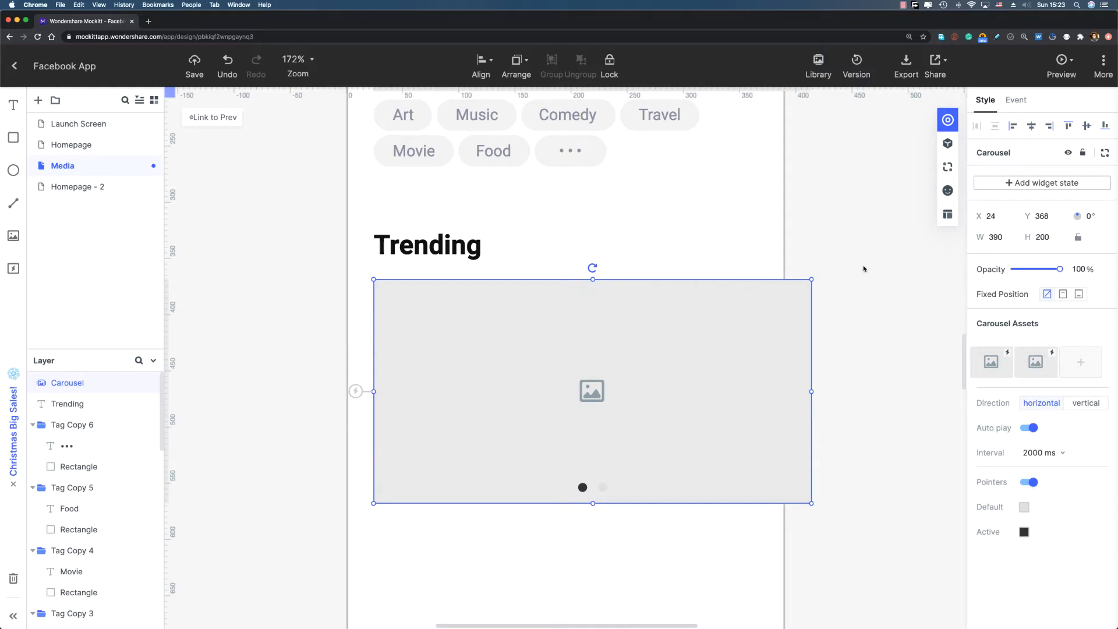
- Set the carousel's width to 342 and its height to 230
{"action": "double_click", "coordinate": [996, 237]}
{"action": "type", "text": "342"}
{"action": "key", "text": "Return"}
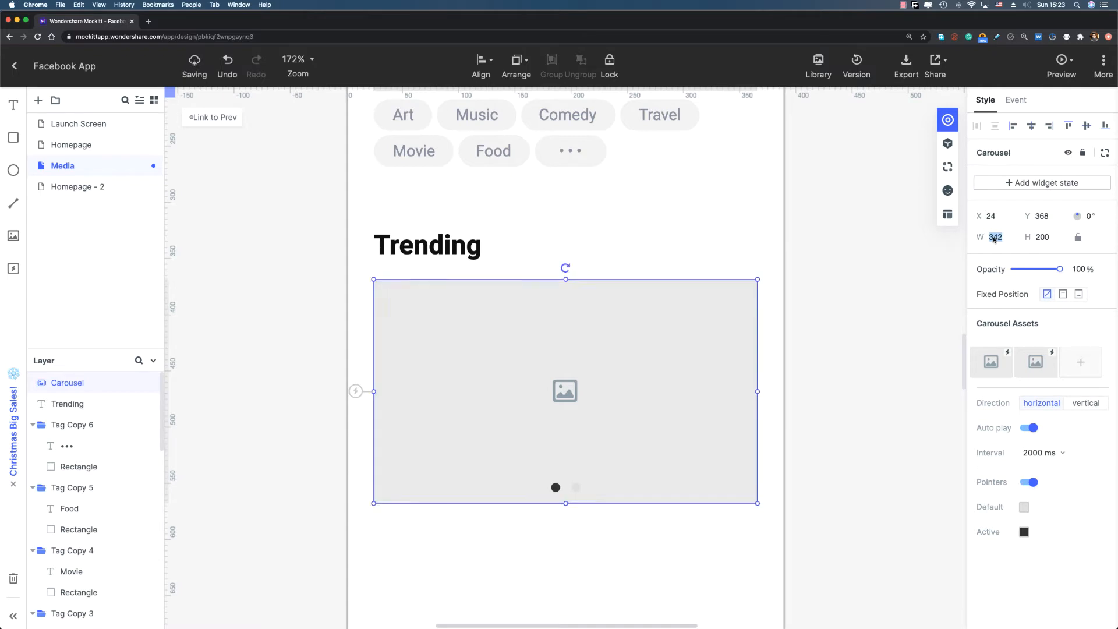
{"action": "double_click", "coordinate": [1047, 239]}
{"action": "type", "text": "2"}
{"action": "key", "text": "Return"}
{"action": "left_click", "coordinate": [943, 250]}
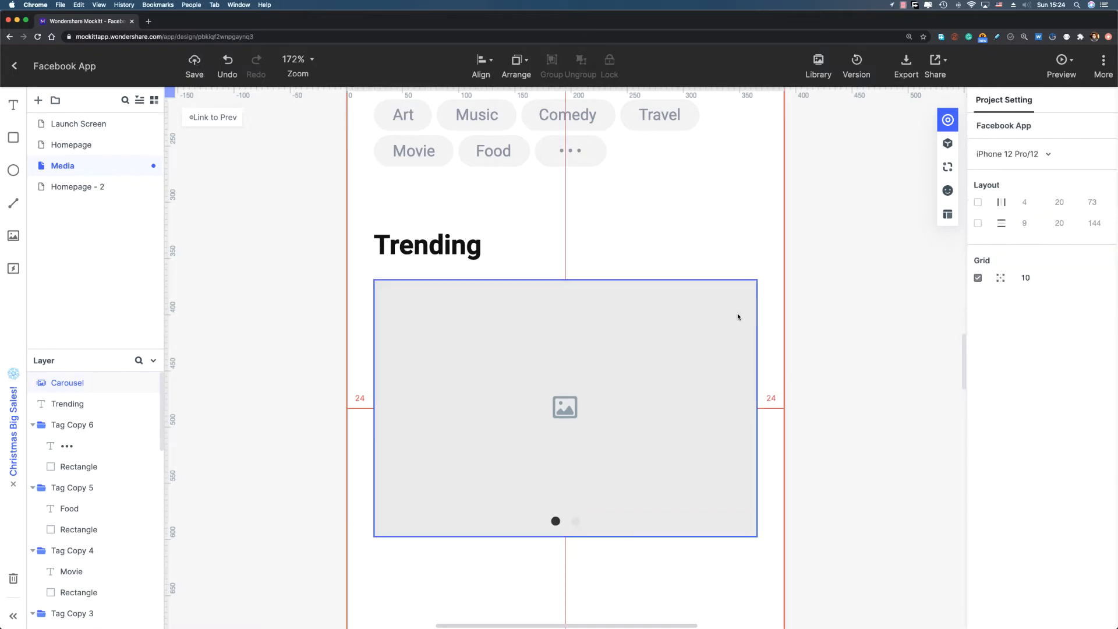
- Turn off the carousel's pointers and auto play
{"action": "left_click", "coordinate": [737, 315]}
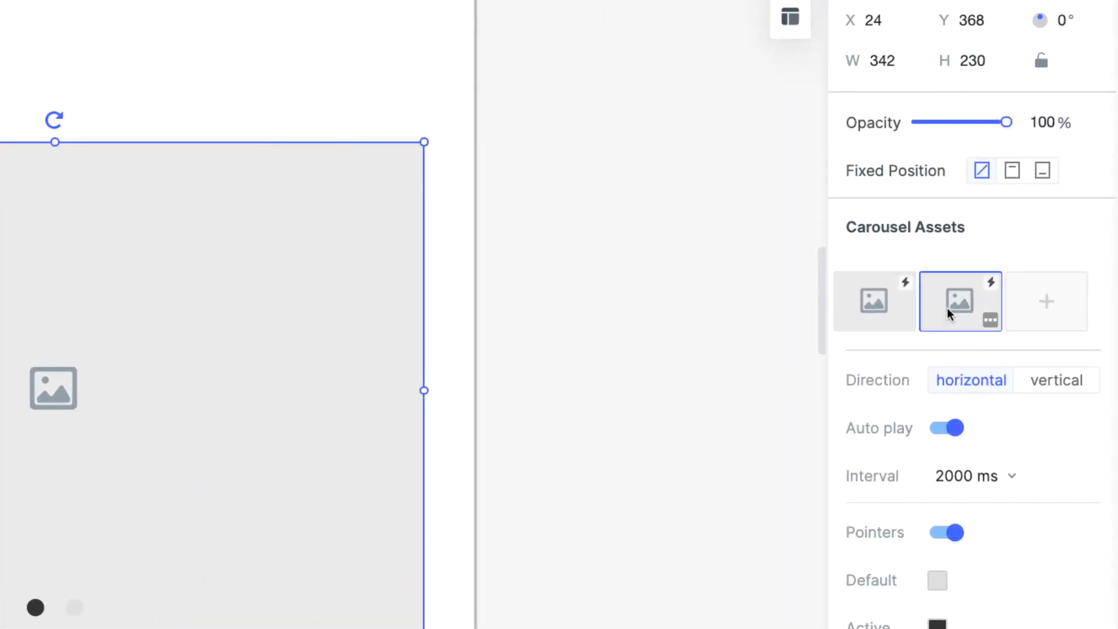
{"action": "mouse_move", "coordinate": [884, 308]}
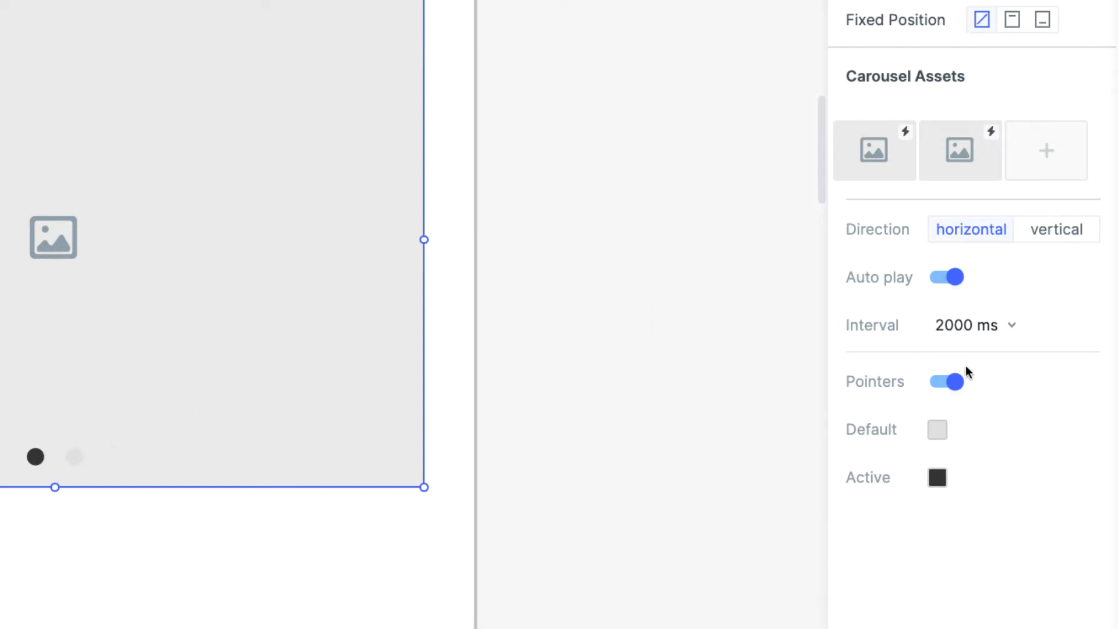
{"action": "left_click", "coordinate": [941, 385]}
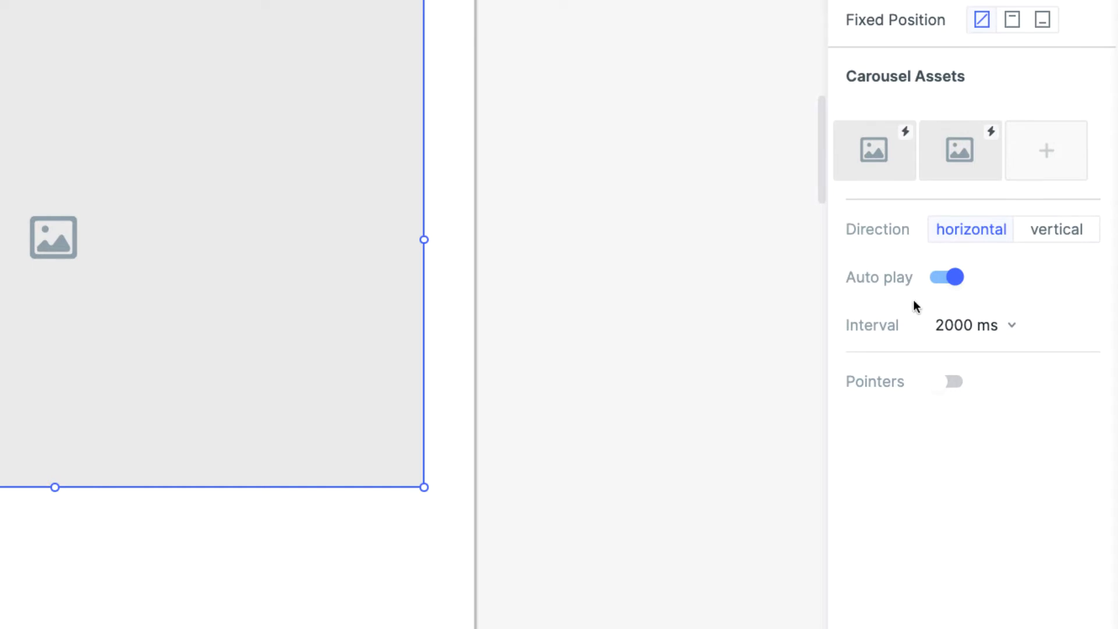
{"action": "left_click", "coordinate": [952, 280]}
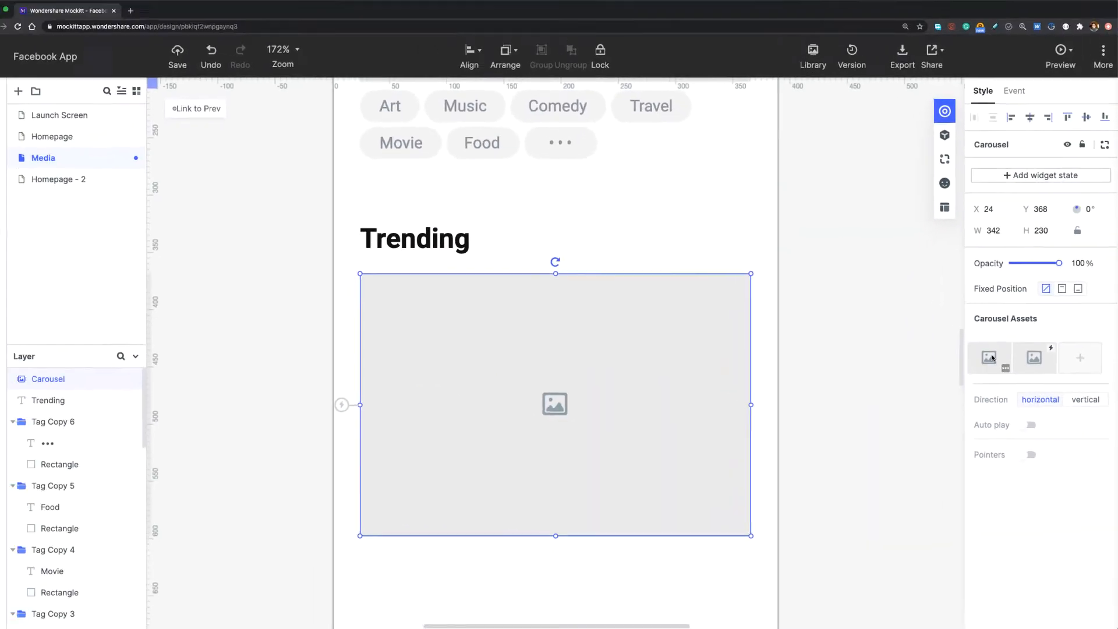
{"action": "left_click", "coordinate": [992, 359]}
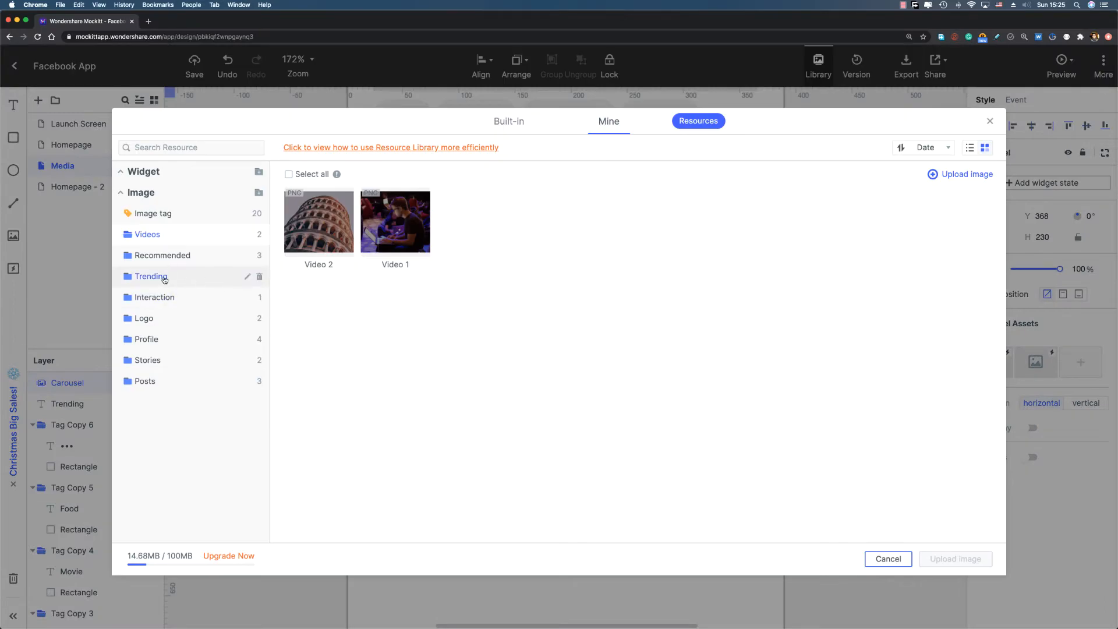
{"action": "left_click", "coordinate": [147, 272]}
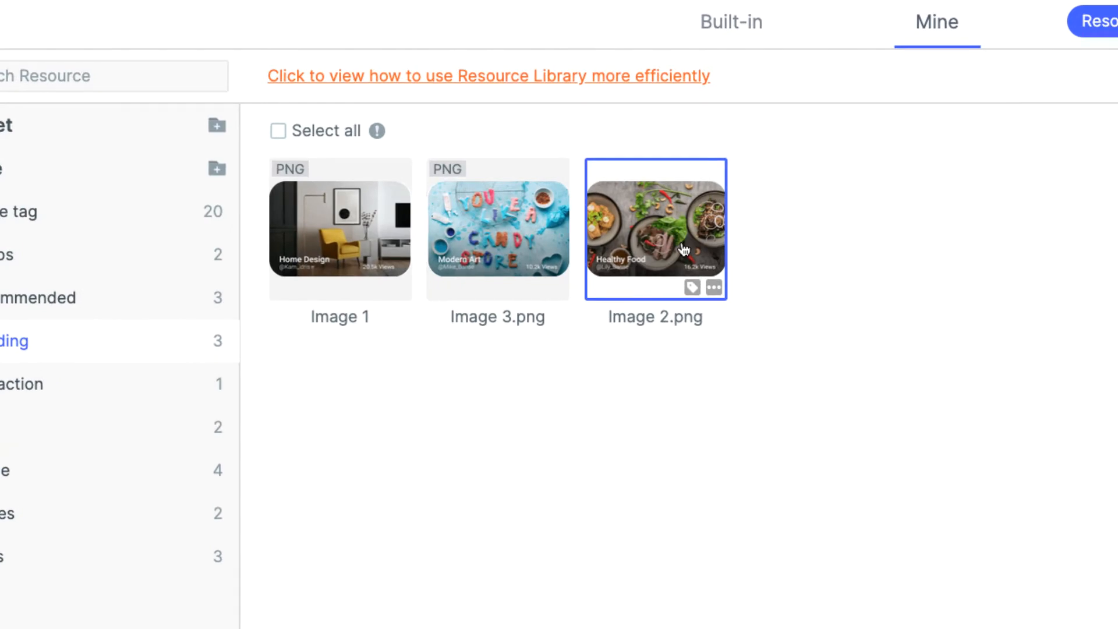
{"action": "left_click", "coordinate": [989, 122]}
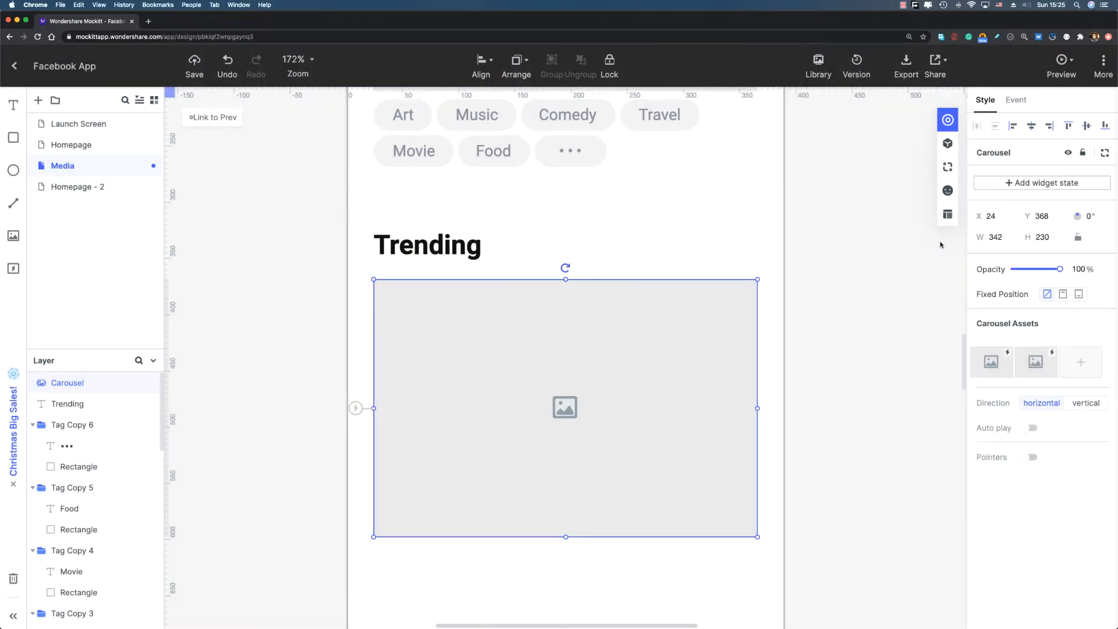
- Fill the first carousel asset with Image 1 from the Trending folder of the personal image library
{"action": "mouse_move", "coordinate": [1007, 362]}
{"action": "left_click", "coordinate": [997, 364]}
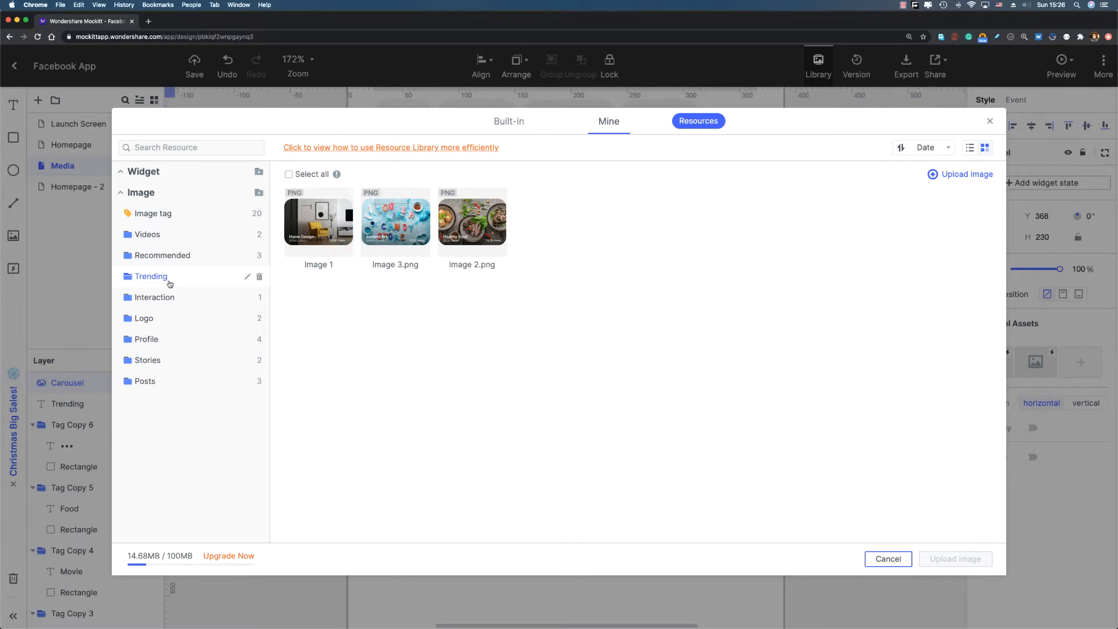
{"action": "double_click", "coordinate": [321, 230]}
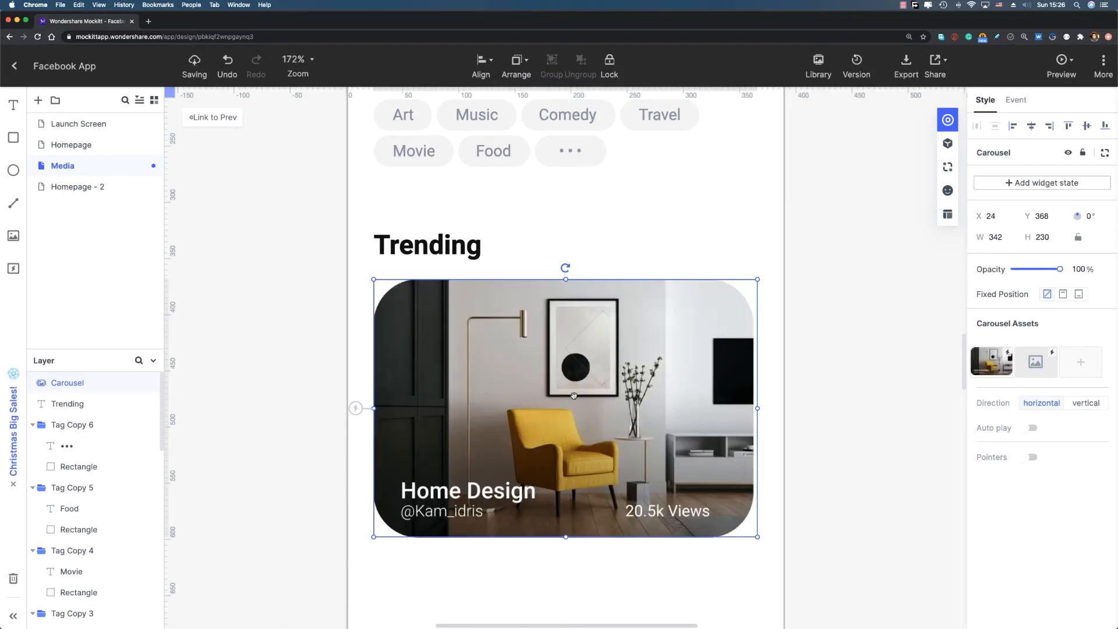
{"action": "scroll", "coordinate": [544, 344], "scroll_direction": "down", "scroll_amount": 3}
{"action": "scroll", "coordinate": [544, 343], "scroll_direction": "right", "scroll_amount": 1}
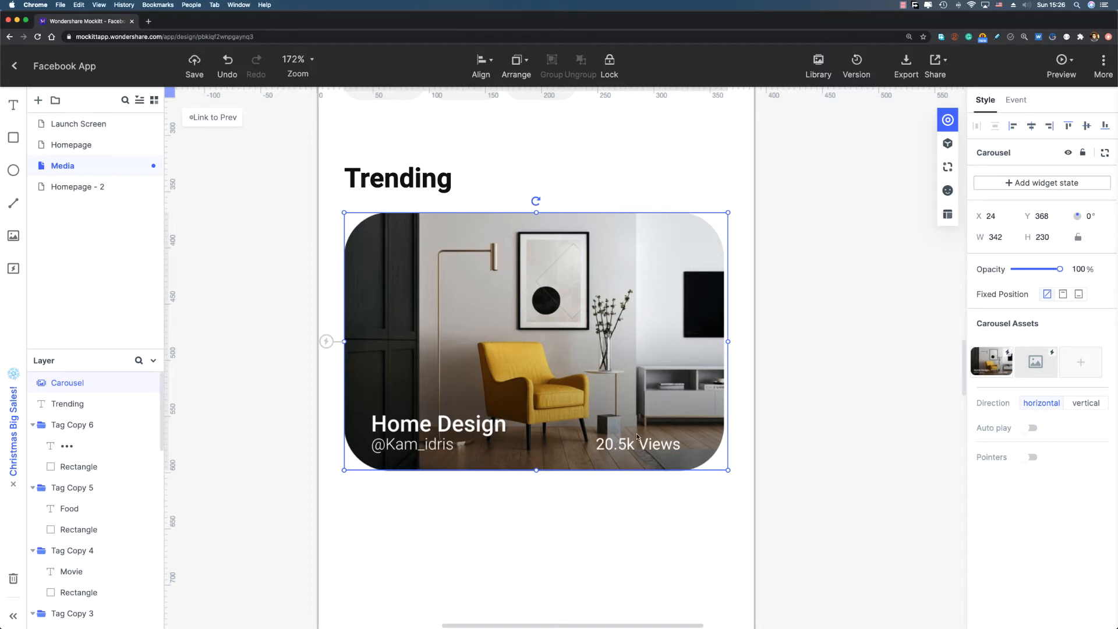
- Fill the second carousel asset with Image 2.png and add a third asset with Image 3.png from the Trending folder
{"action": "left_click", "coordinate": [1035, 365]}
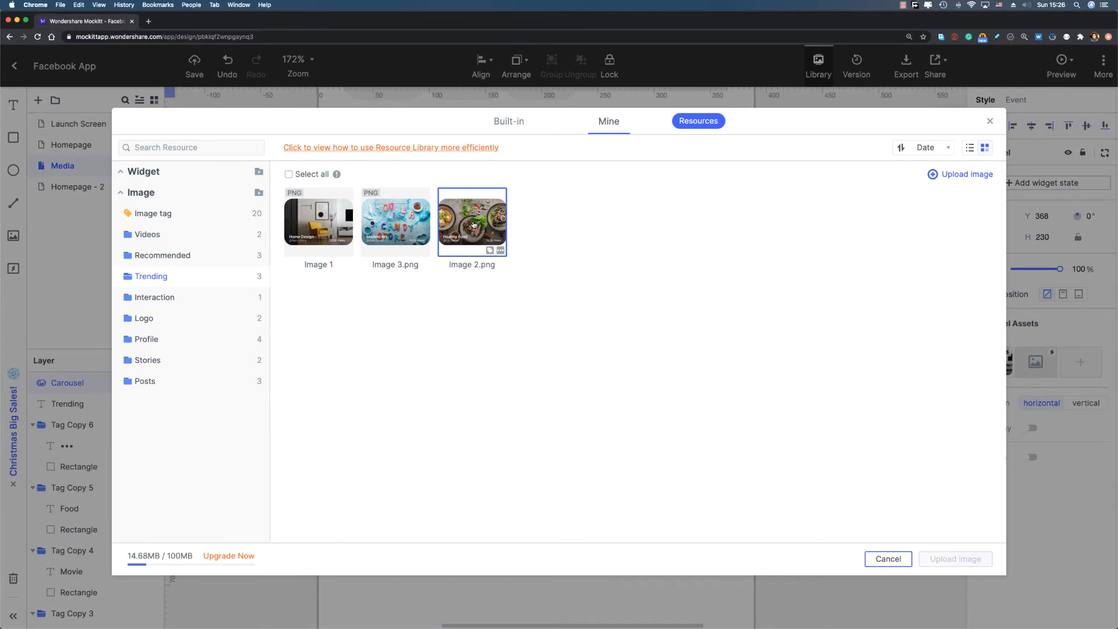
{"action": "left_click", "coordinate": [473, 225]}
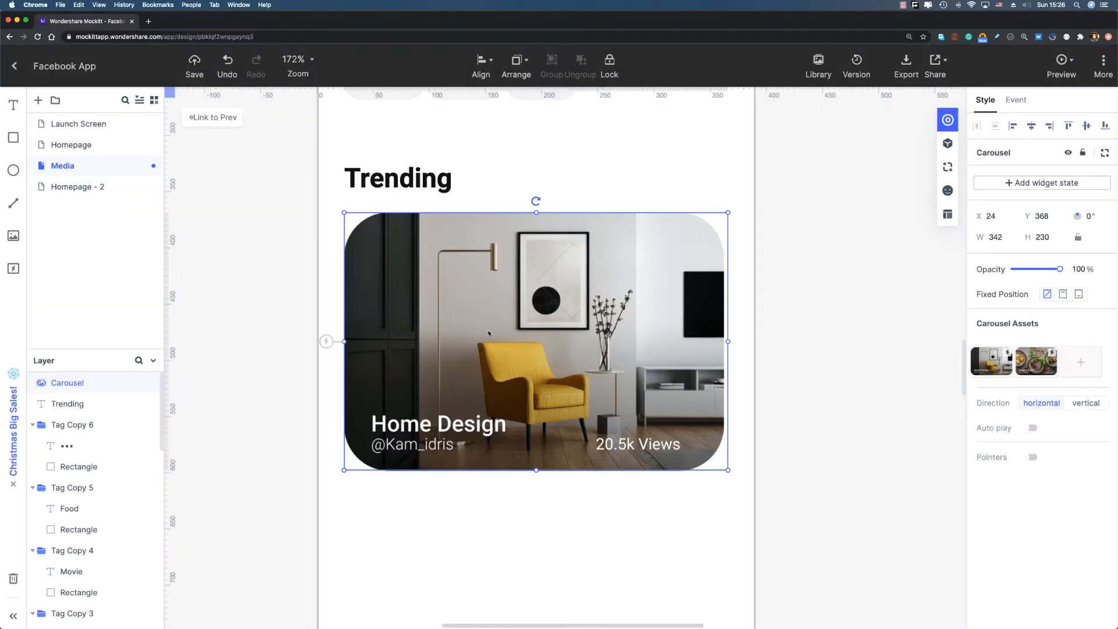
{"action": "left_click", "coordinate": [1081, 362]}
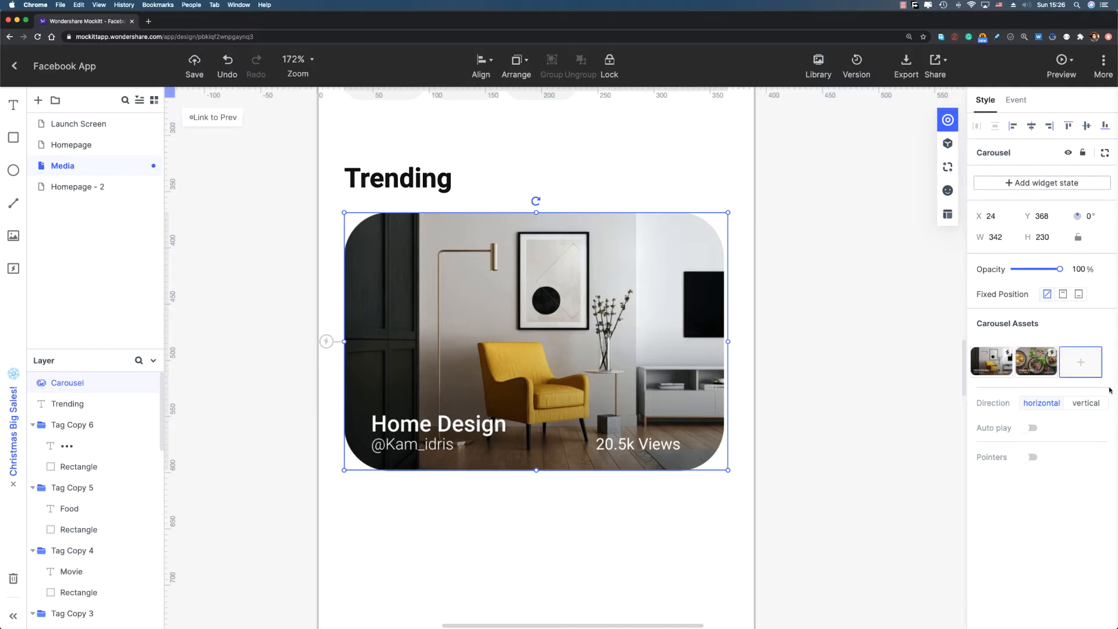
{"action": "left_click", "coordinate": [1073, 369]}
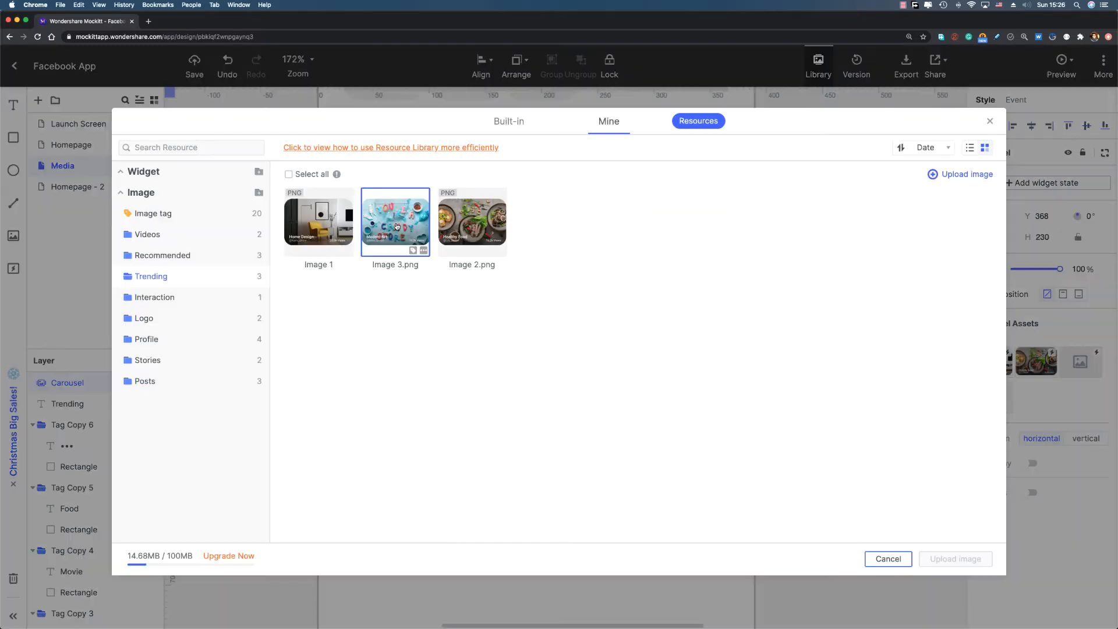
{"action": "left_click", "coordinate": [396, 229]}
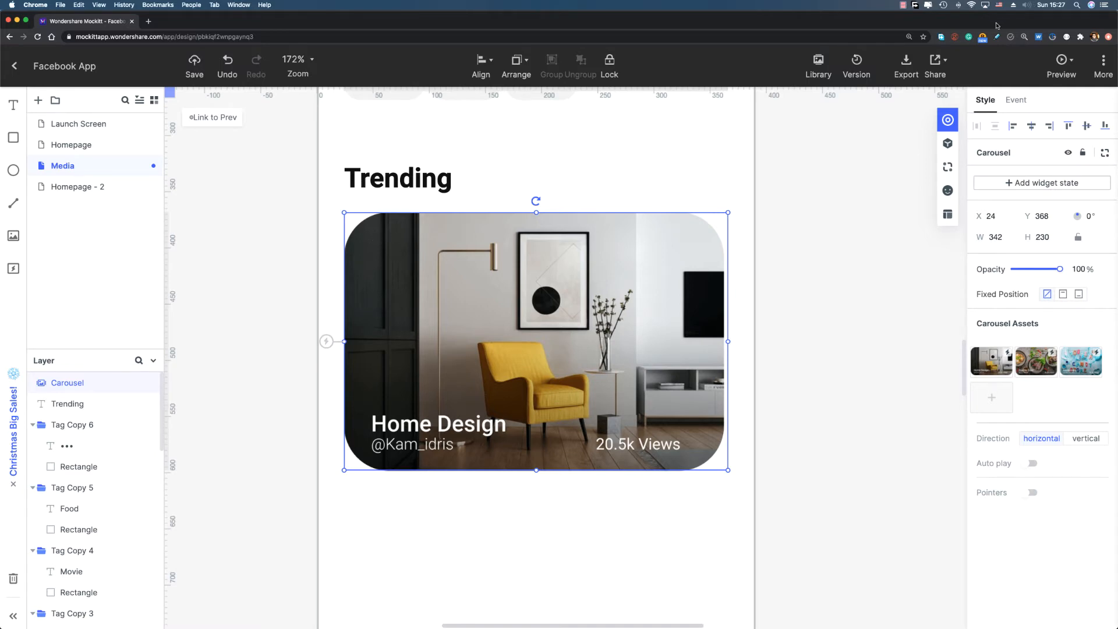
- Preview the Media screen and swipe through the Trending carousel images
{"action": "mouse_move", "coordinate": [1047, 66]}
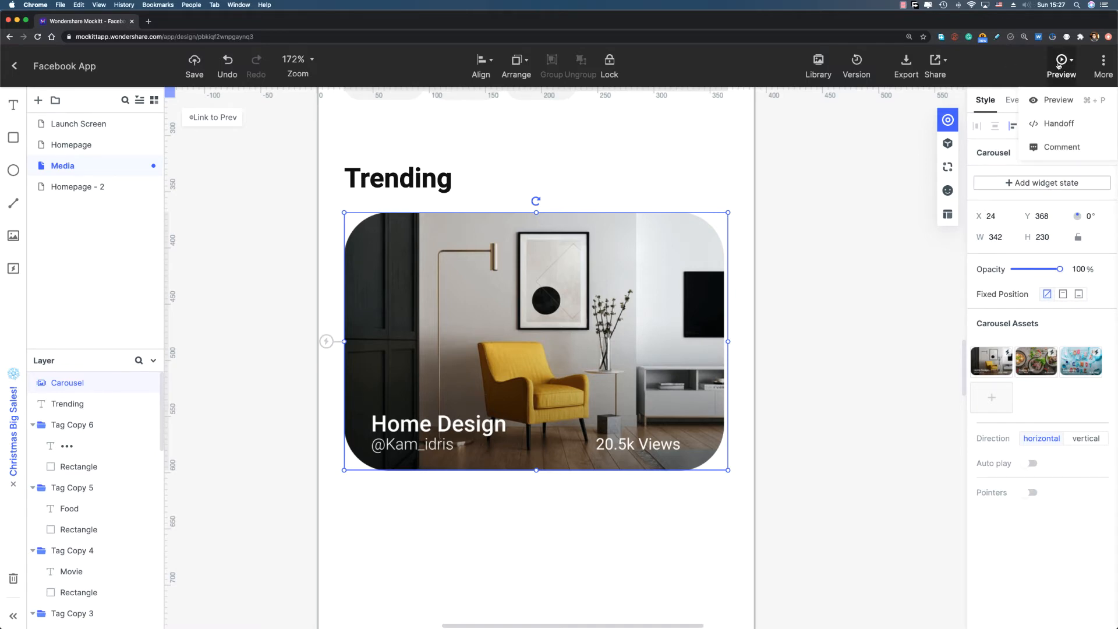
{"action": "left_click", "coordinate": [1063, 65]}
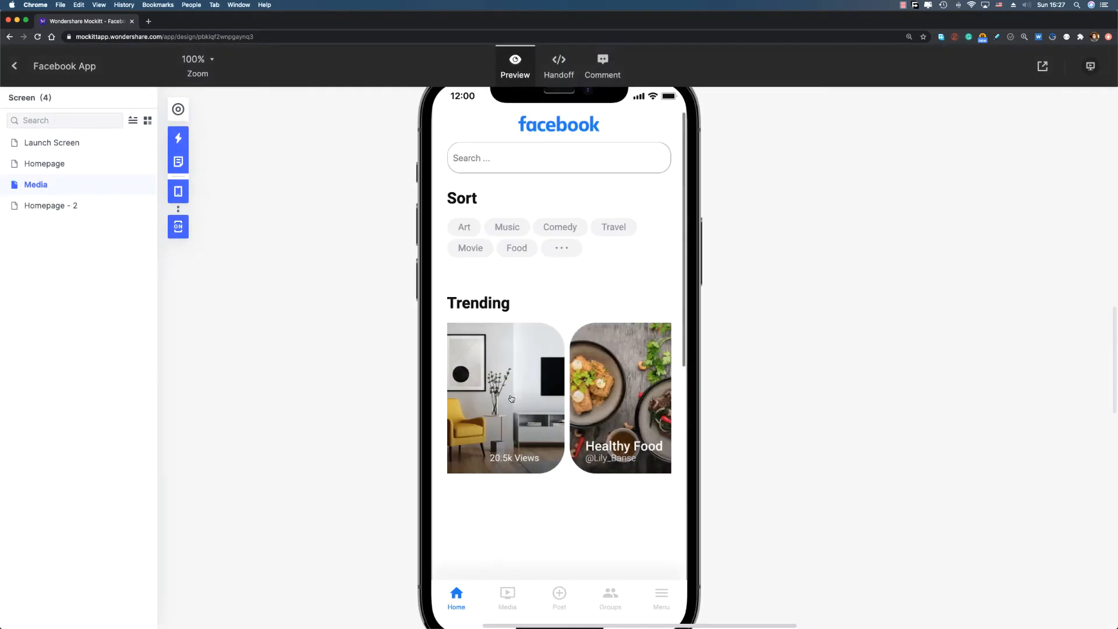
{"action": "mouse_move", "coordinate": [650, 398]}
{"action": "left_mouse_down"}
{"action": "mouse_move", "coordinate": [524, 399]}
{"action": "mouse_move", "coordinate": [638, 397]}
{"action": "left_mouse_up"}
{"action": "left_click_drag", "start_coordinate": [509, 387], "coordinate": [531, 388]}
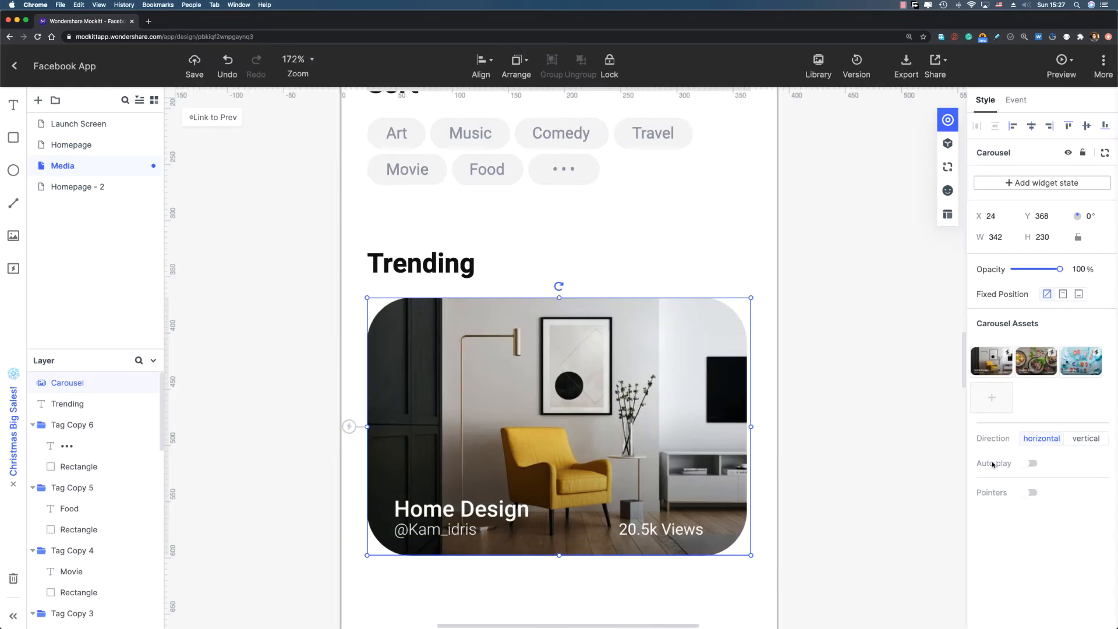
- Try out auto play on the carousel in the preview, and turn it off again
{"action": "left_click", "coordinate": [1027, 465]}
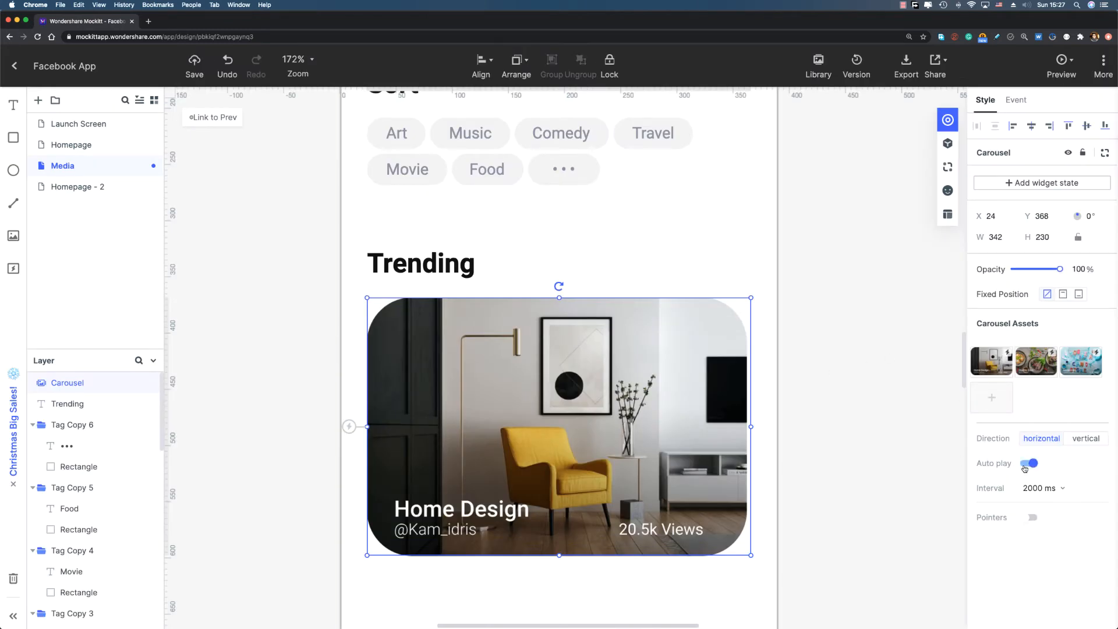
{"action": "left_click", "coordinate": [1062, 67]}
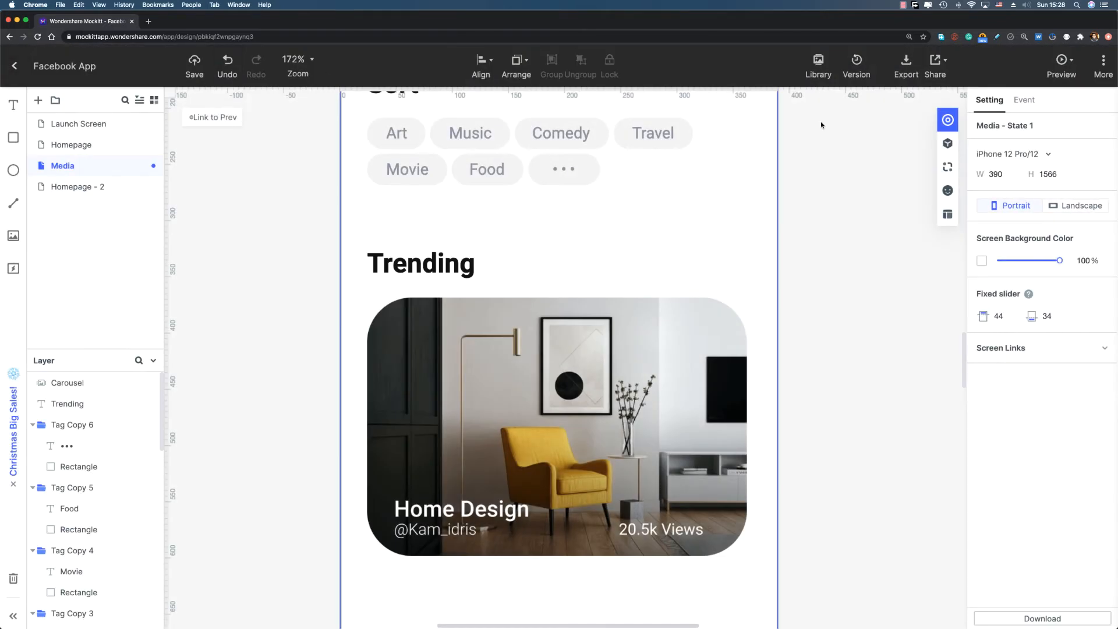
{"action": "left_click", "coordinate": [1027, 466]}
{"action": "left_click", "coordinate": [821, 402]}
- Link the first carousel asset so that tapping it goes to the Homepage screen
{"action": "scroll", "coordinate": [787, 350], "scroll_direction": "down", "scroll_amount": 5}
{"action": "left_click", "coordinate": [753, 296]}
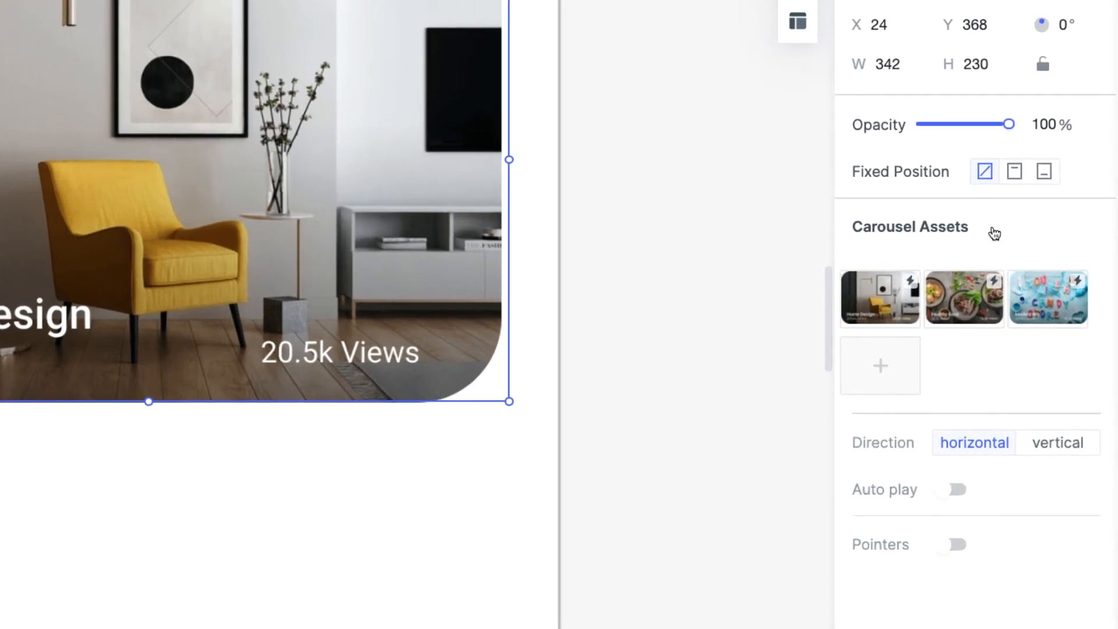
{"action": "mouse_move", "coordinate": [909, 286]}
{"action": "left_click", "coordinate": [912, 285]}
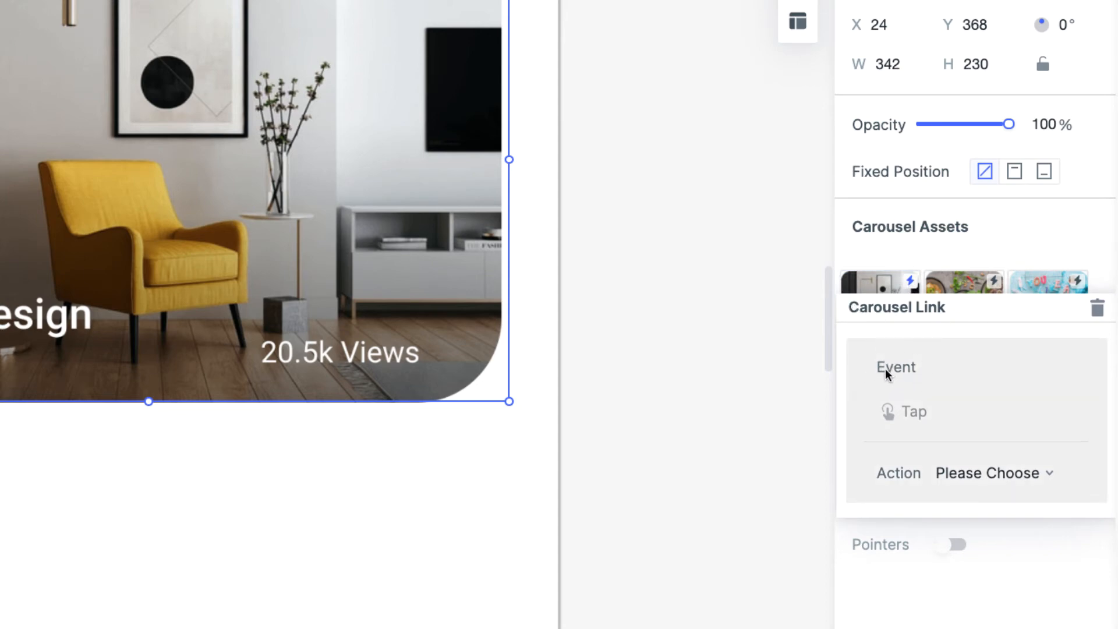
{"action": "left_click", "coordinate": [996, 476]}
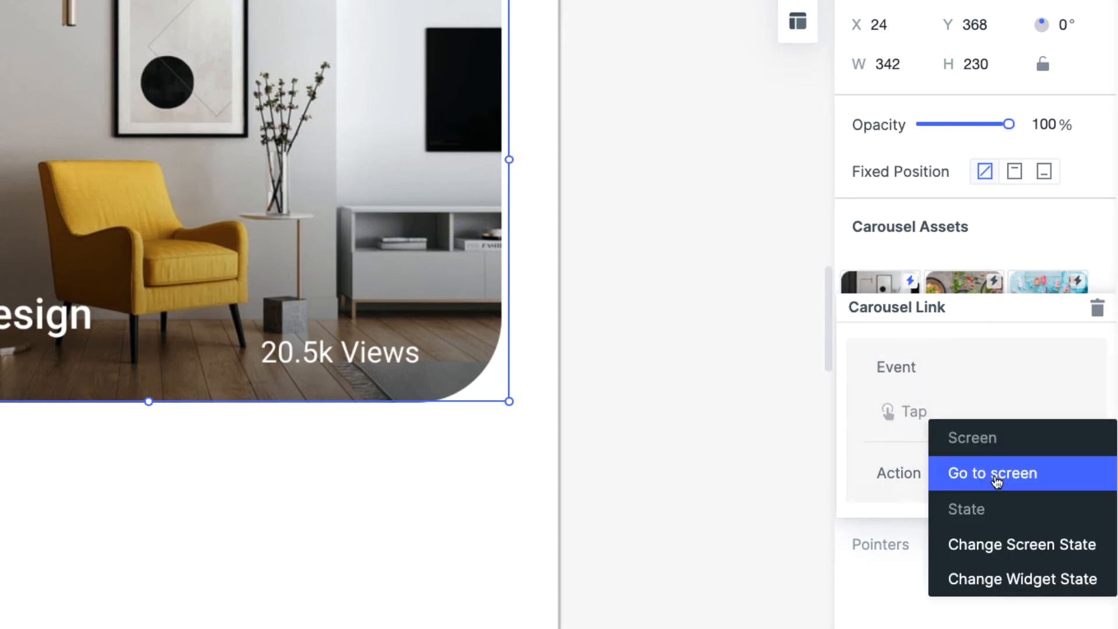
{"action": "left_click", "coordinate": [983, 481]}
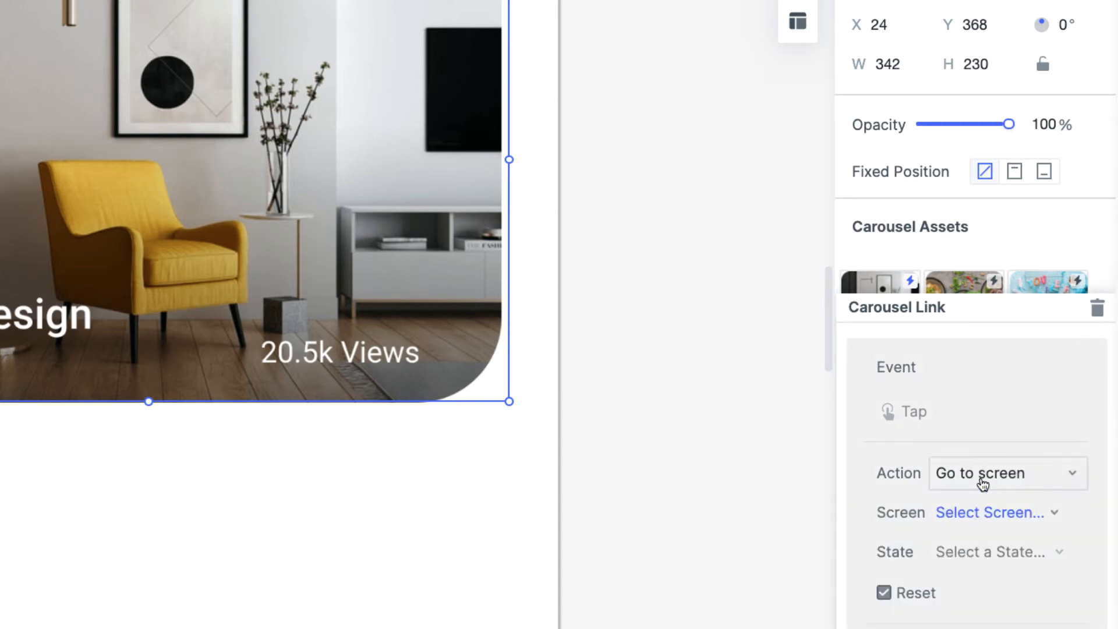
{"action": "left_click", "coordinate": [985, 519]}
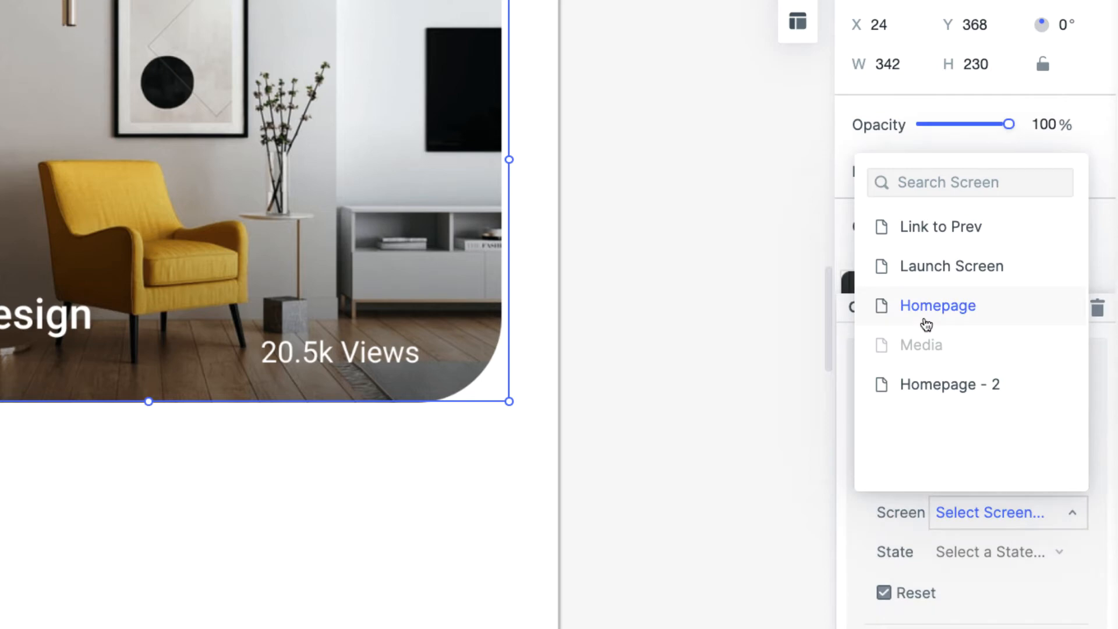
{"action": "left_click", "coordinate": [926, 322]}
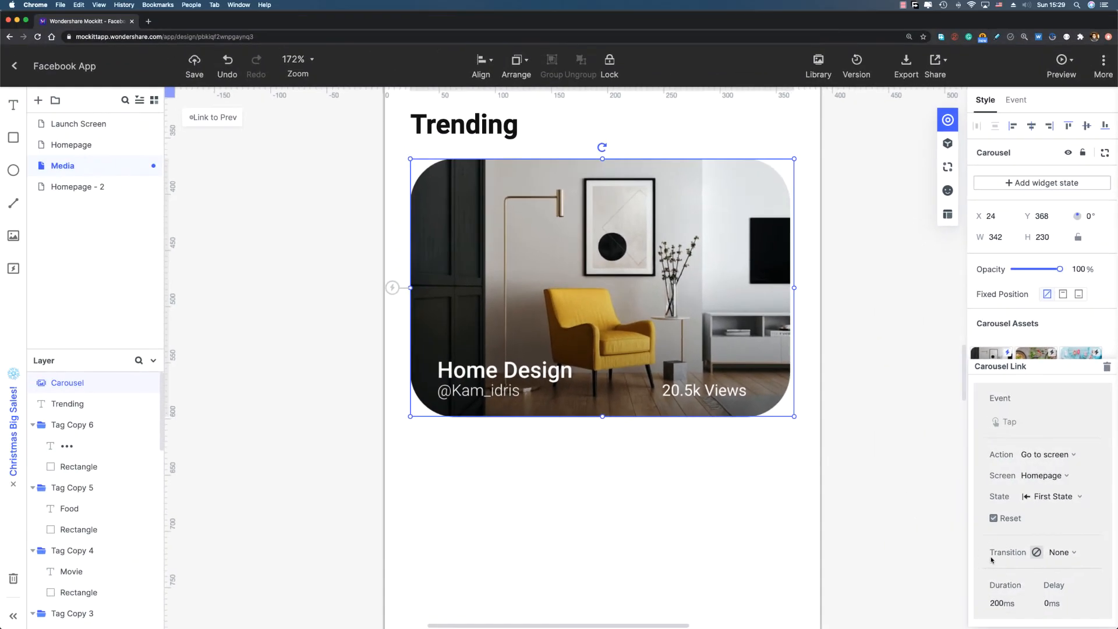
- Preview the Media screen, test the first carousel image's link twice, and return to the editor
{"action": "left_click", "coordinate": [1054, 62]}
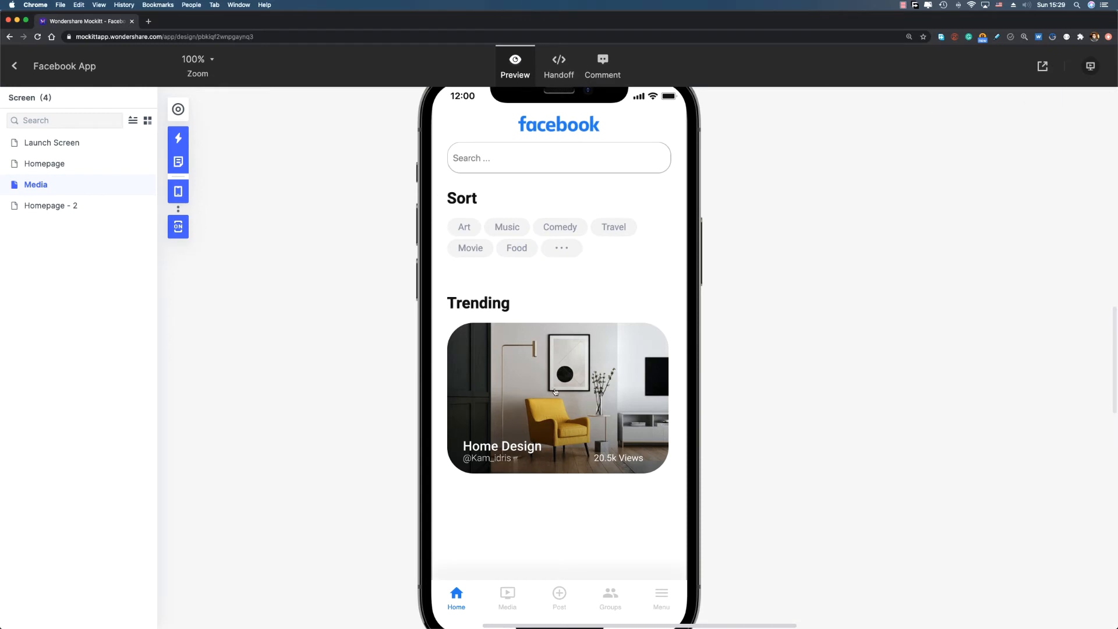
{"action": "left_click", "coordinate": [555, 390]}
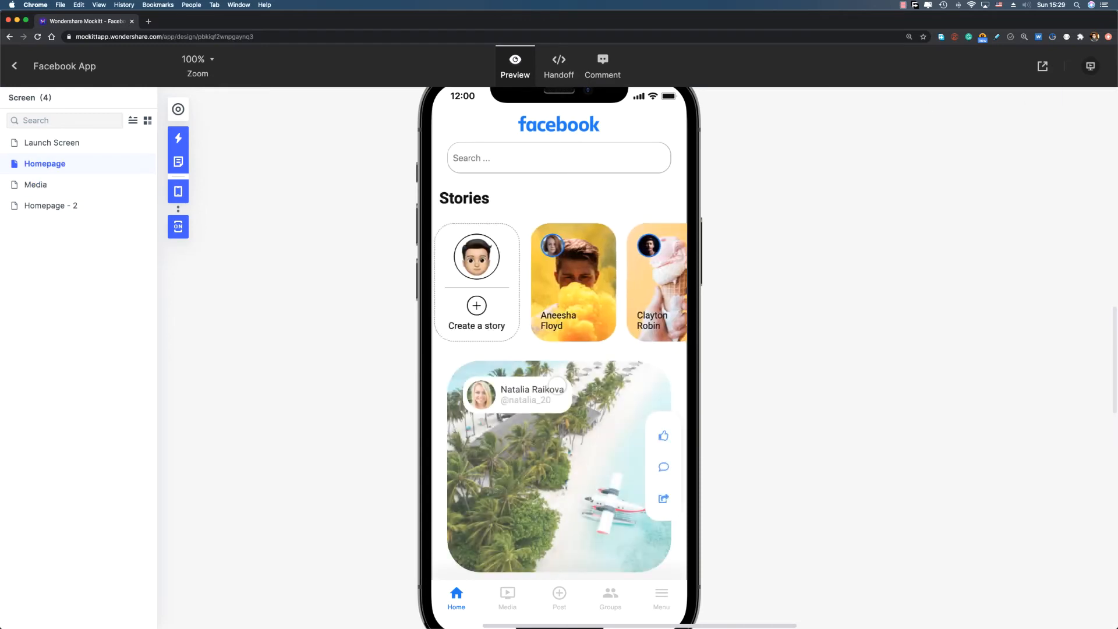
{"action": "scroll", "coordinate": [521, 210], "scroll_direction": "down", "scroll_amount": 3}
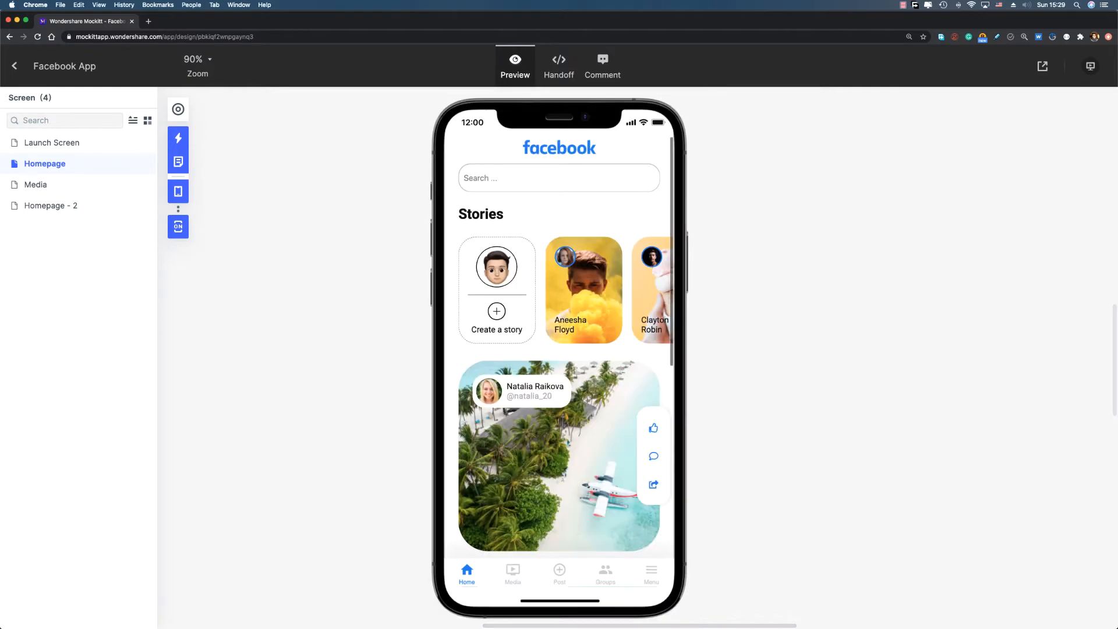
{"action": "left_click", "coordinate": [41, 185]}
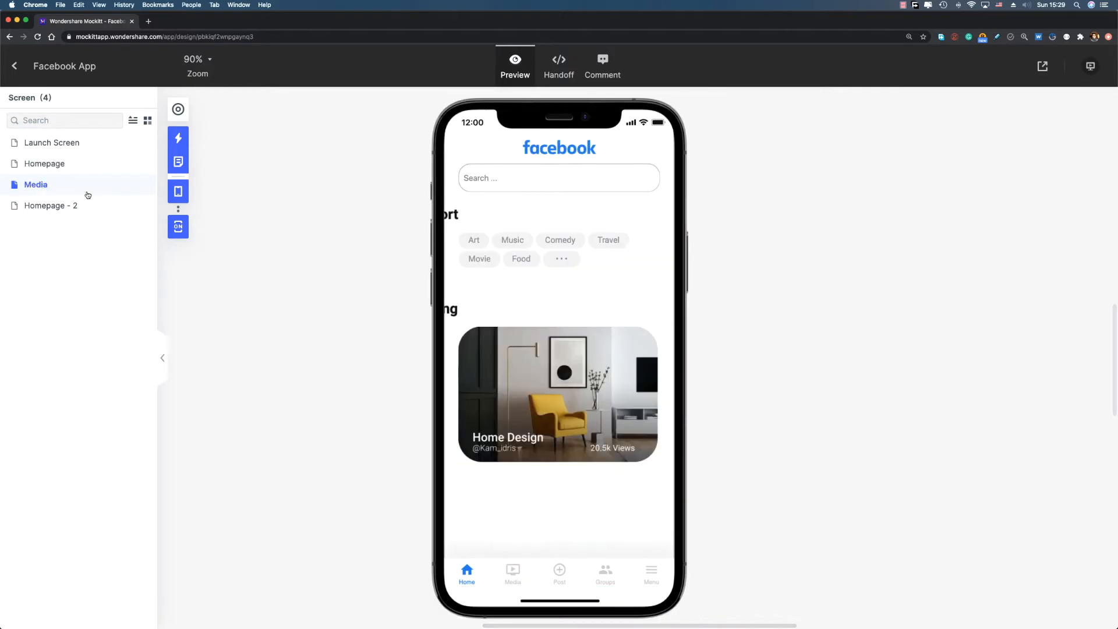
{"action": "left_click", "coordinate": [525, 376]}
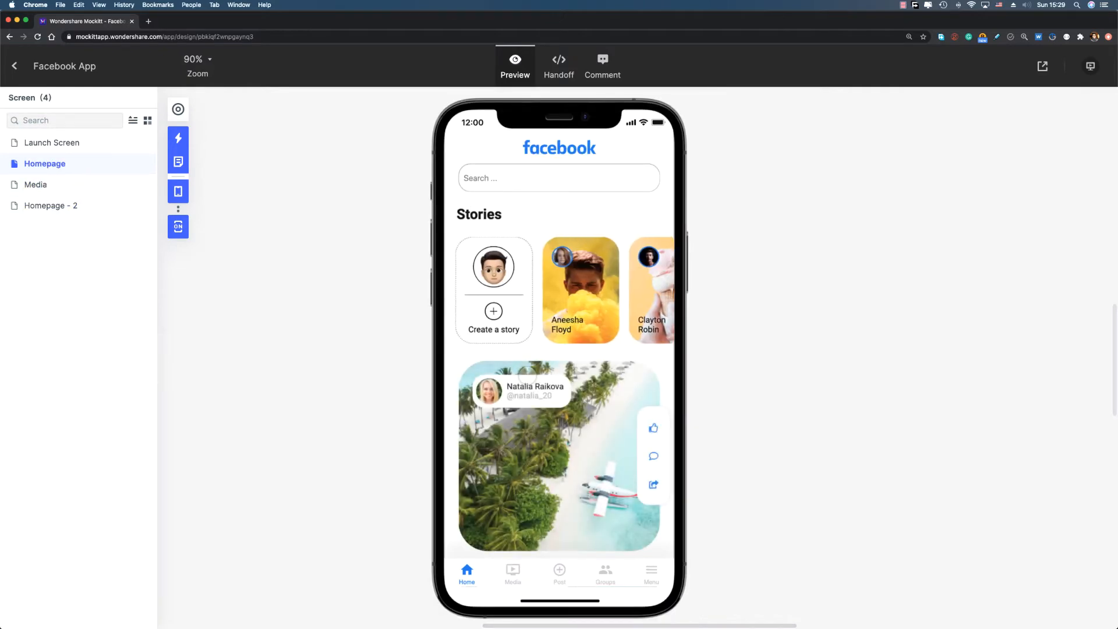
{"action": "left_click", "coordinate": [78, 186]}
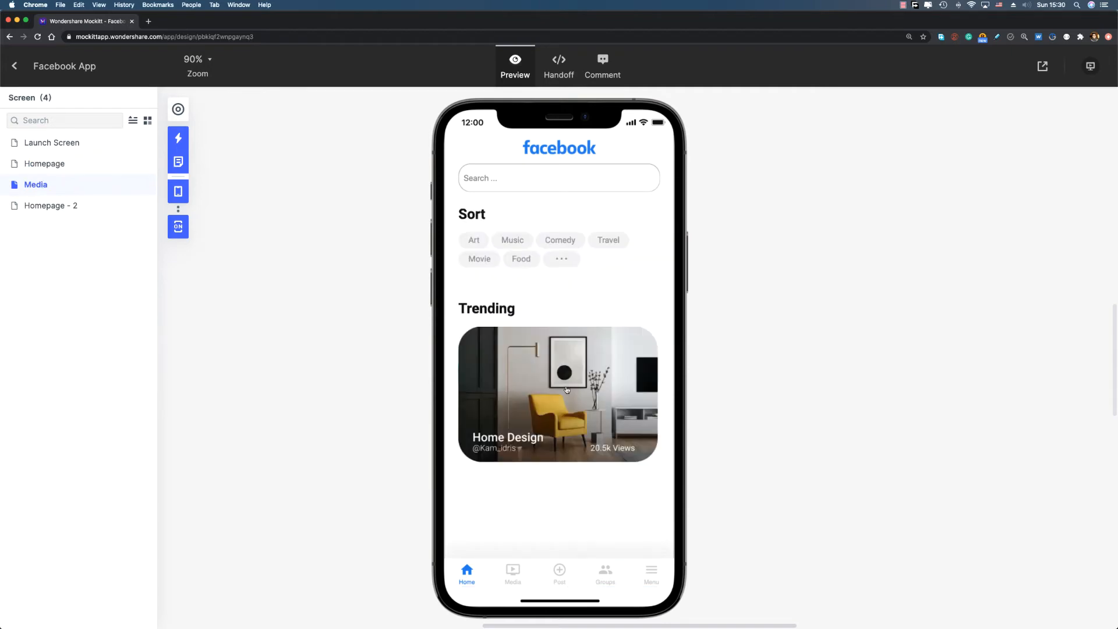
{"action": "left_click", "coordinate": [14, 66]}
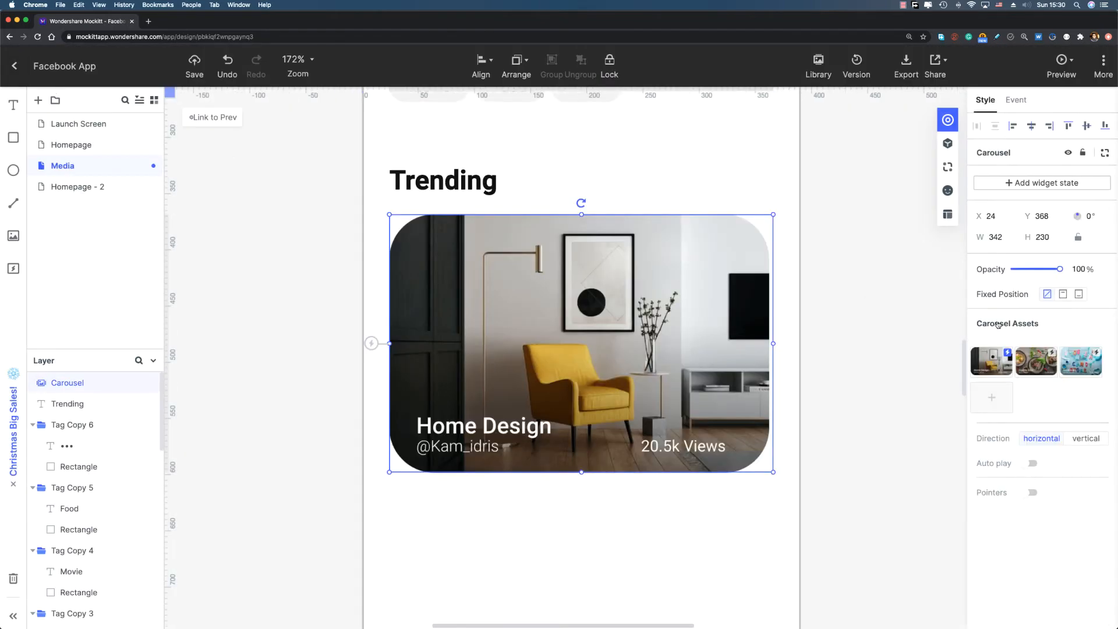
- Delete the Homepage link from the first carousel asset
{"action": "left_click", "coordinate": [1008, 354]}
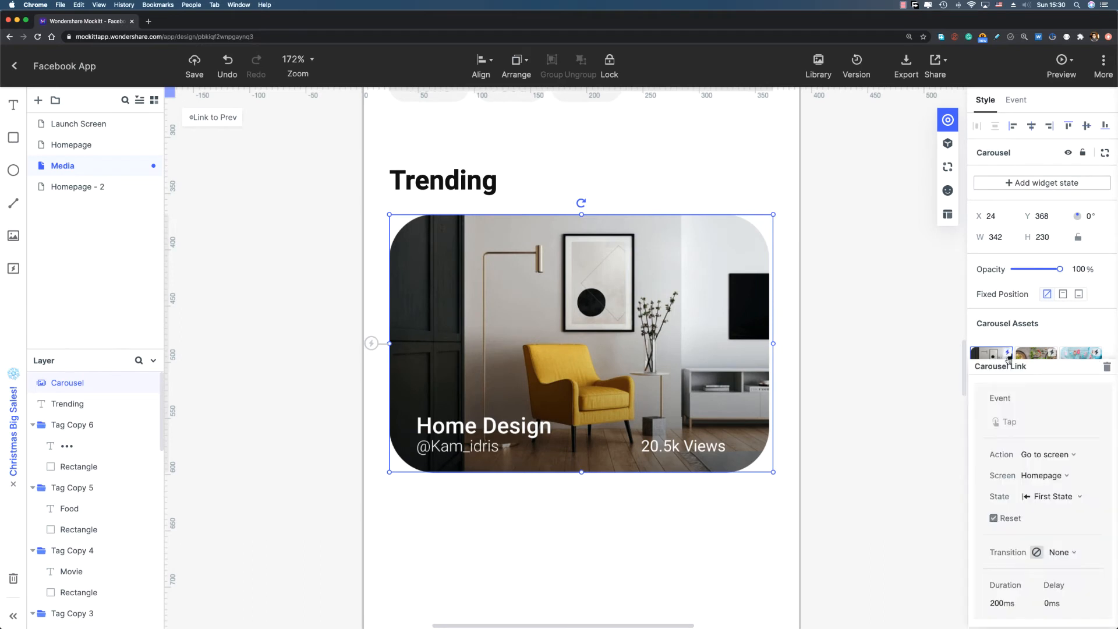
{"action": "left_click", "coordinate": [1107, 374]}
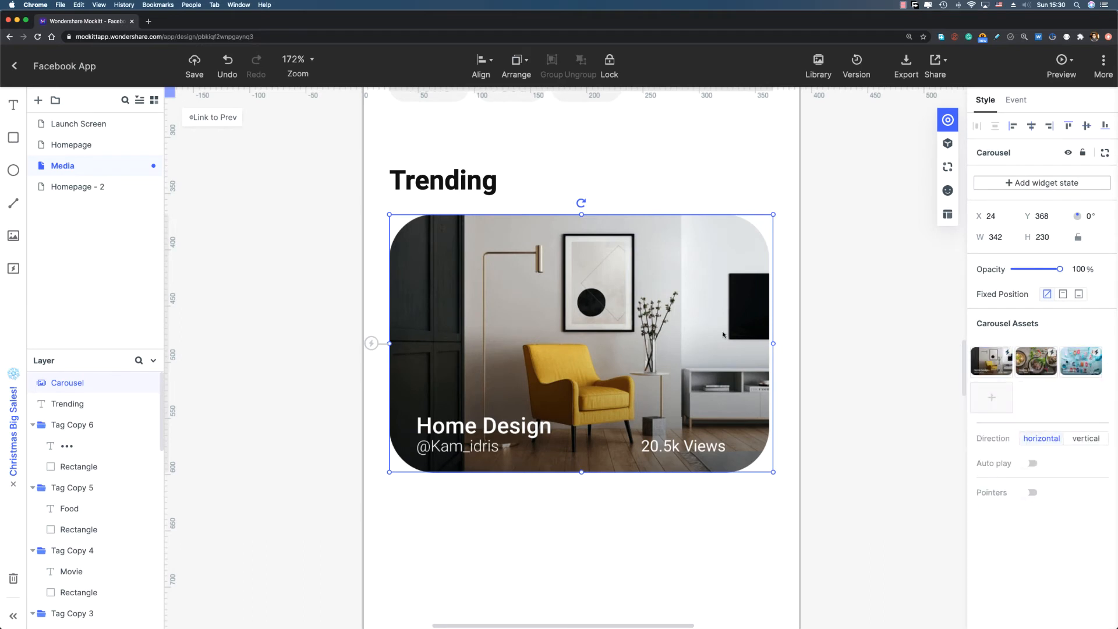
{"action": "left_click", "coordinate": [819, 360]}
- Duplicate the Trending heading with its carousel and place the copy below the original, with the copied heading at Y 654
{"action": "scroll", "coordinate": [819, 360], "scroll_direction": "down", "scroll_amount": 3}
{"action": "scroll", "coordinate": [782, 384], "scroll_direction": "down", "scroll_amount": 4}
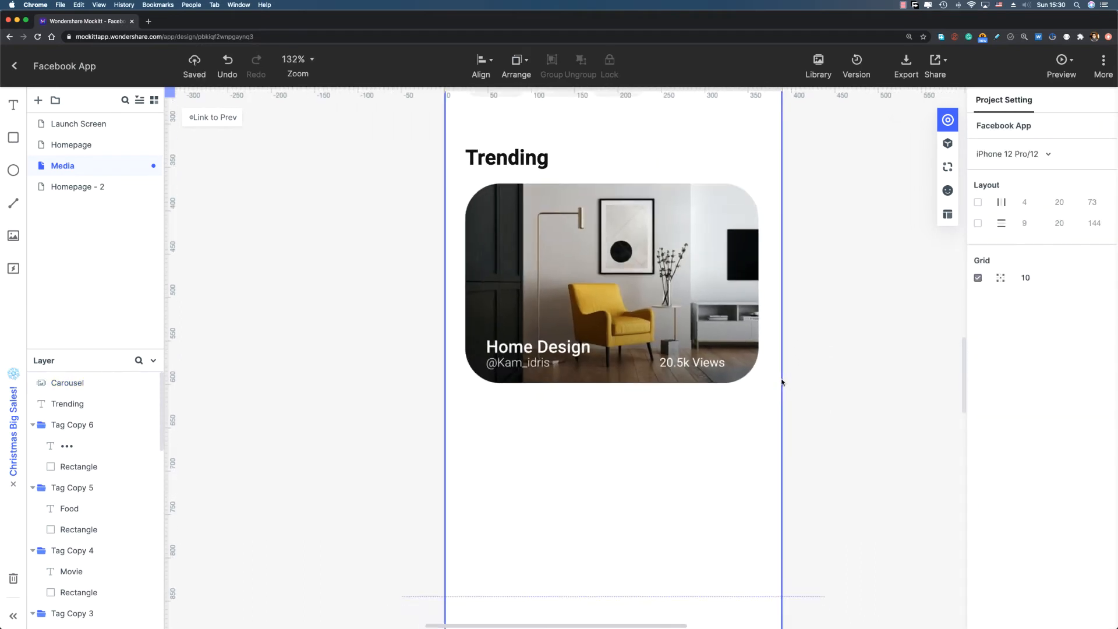
{"action": "left_click", "coordinate": [588, 247]}
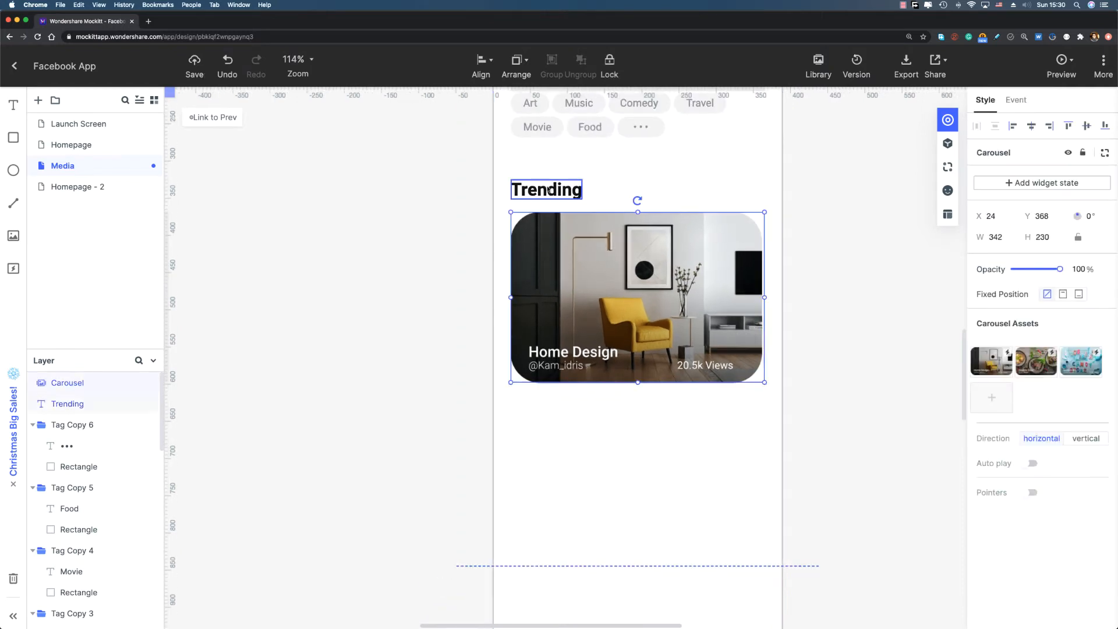
{"action": "left_click", "coordinate": [542, 199], "text": "shift"}
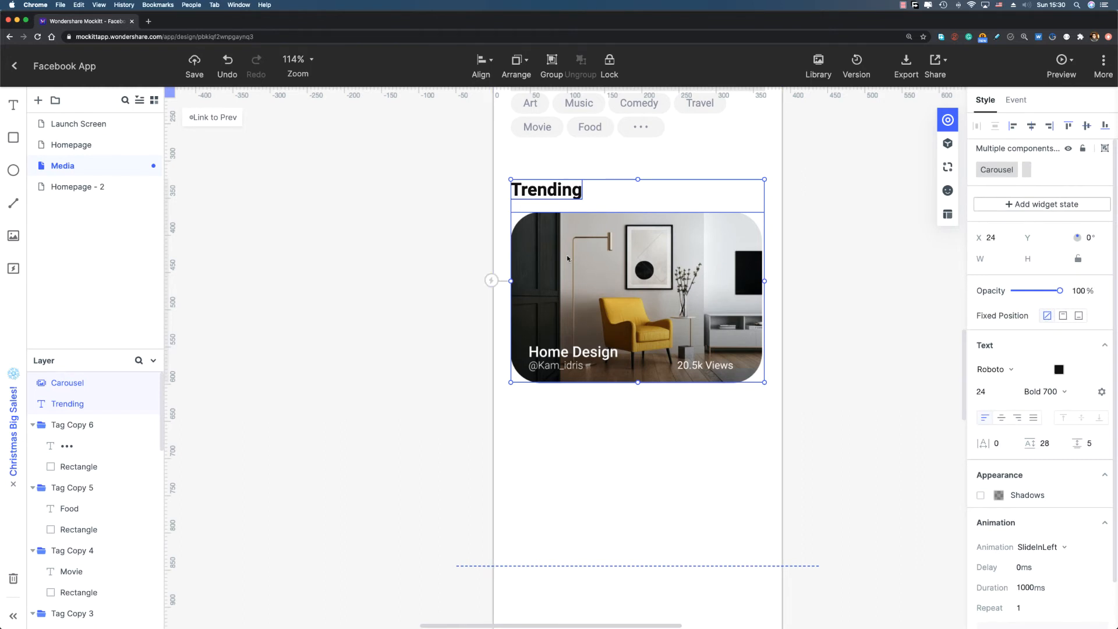
{"action": "key", "text": "super+d"}
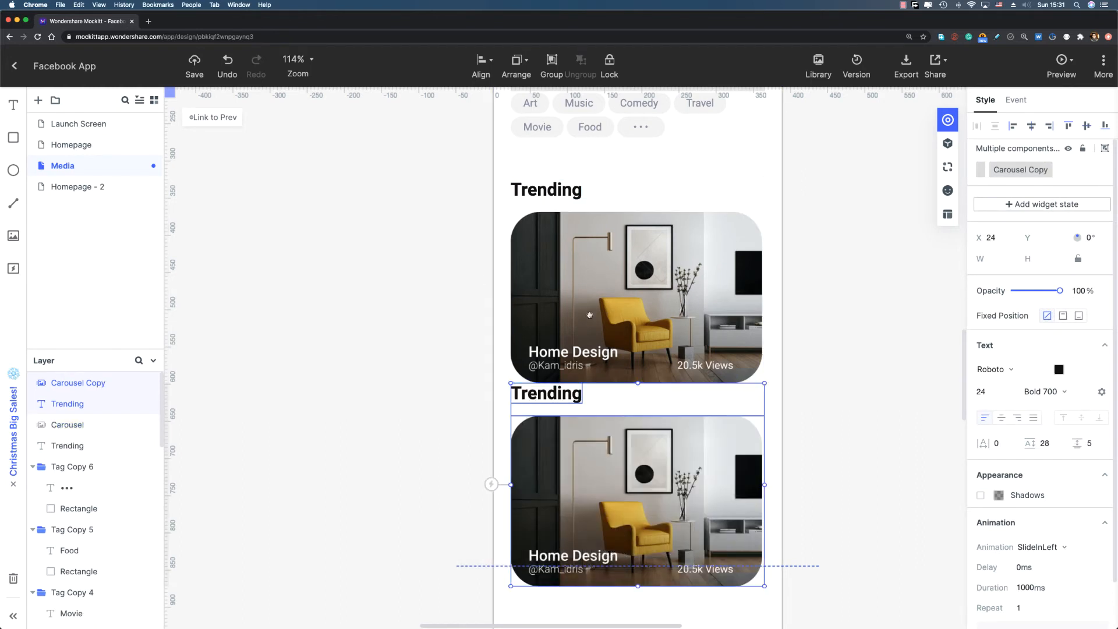
{"action": "scroll", "coordinate": [601, 210], "scroll_direction": "down", "scroll_amount": 5}
{"action": "left_click_drag", "start_coordinate": [600, 210], "coordinate": [612, 87]}
{"action": "left_click_drag", "start_coordinate": [638, 198], "coordinate": [641, 233]}
{"action": "key", "text": "alt"}
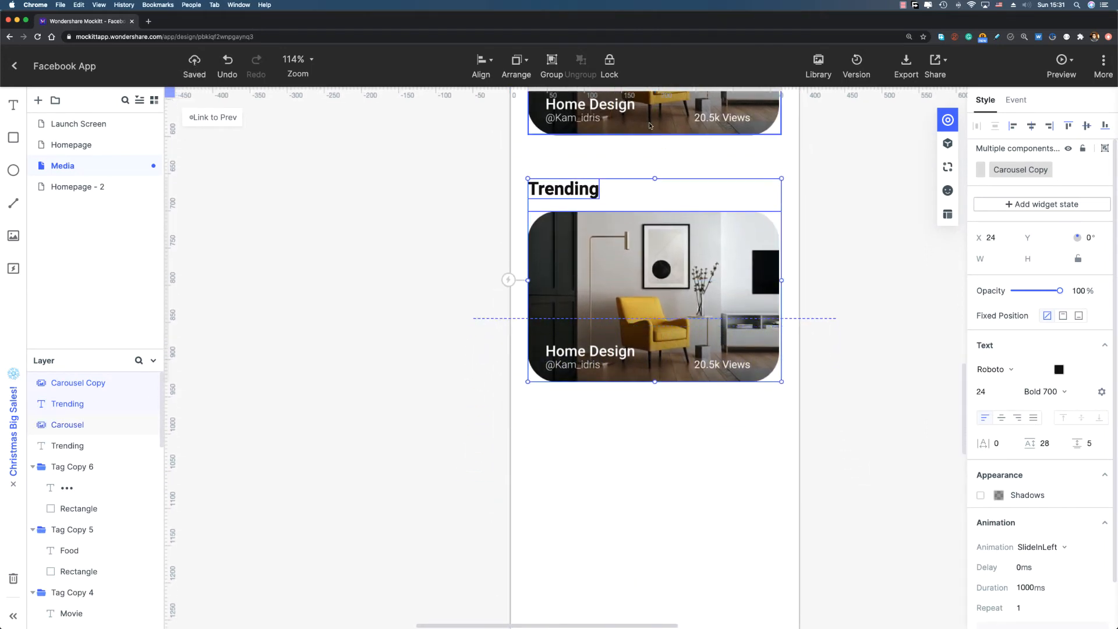
{"action": "key", "text": "shift+Down"}
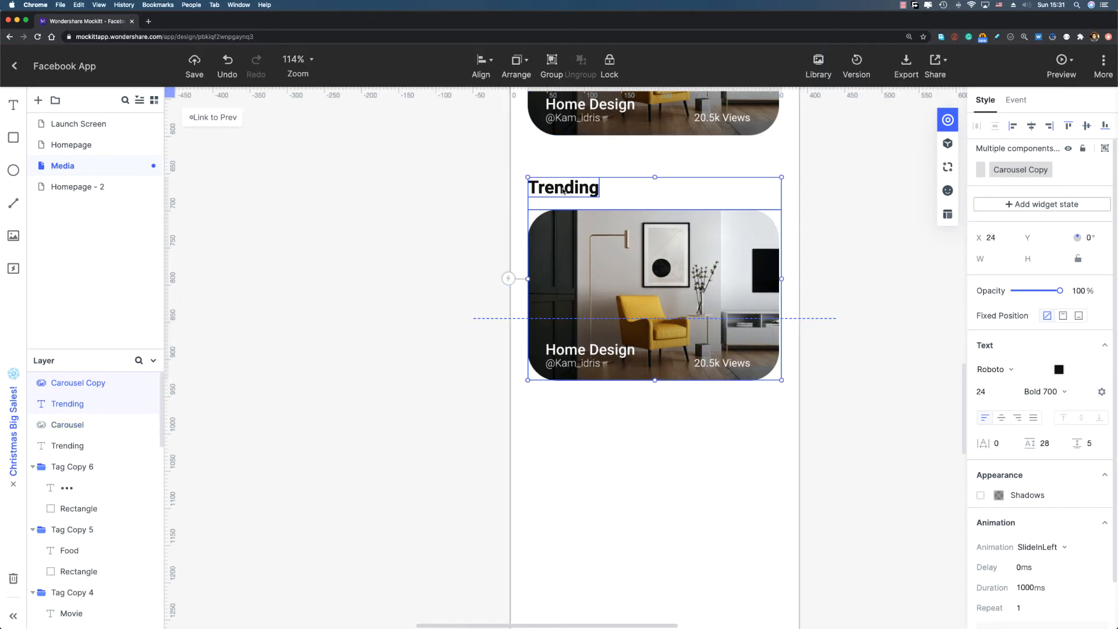
- Change the copied heading's text to Recommended
{"action": "double_click", "coordinate": [552, 191]}
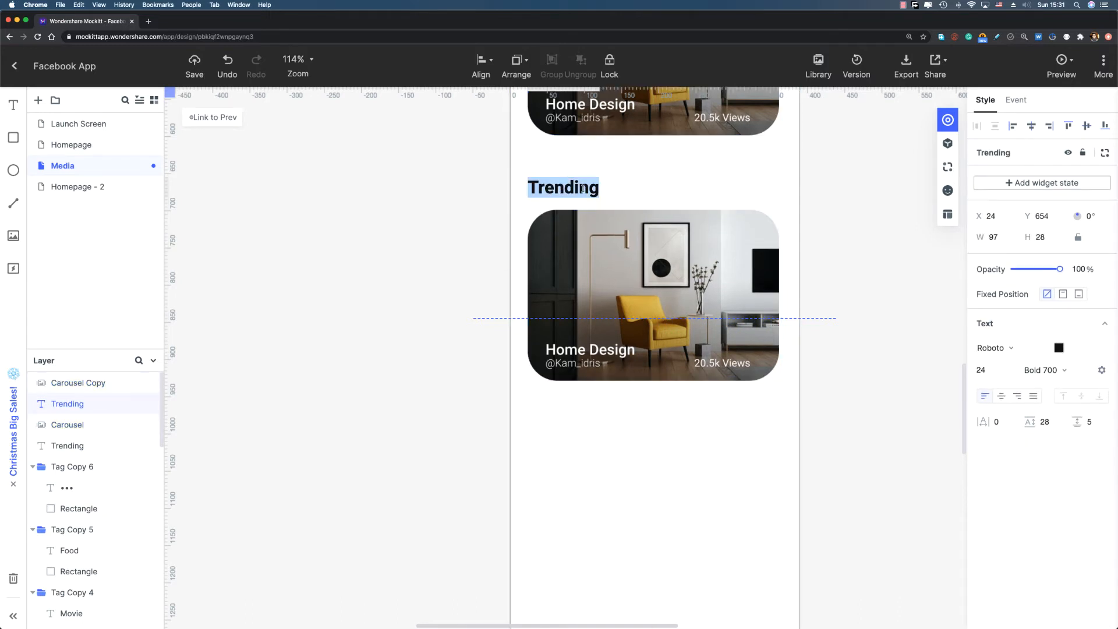
{"action": "type", "text": "Recommended"}
{"action": "scroll", "coordinate": [525, 204], "scroll_direction": "down", "scroll_amount": 2}
{"action": "scroll", "coordinate": [525, 204], "scroll_direction": "right", "scroll_amount": 3}
- Replace the first asset of the Recommended carousel with Image 4.png from the Recommended image folder
{"action": "left_click", "coordinate": [525, 204]}
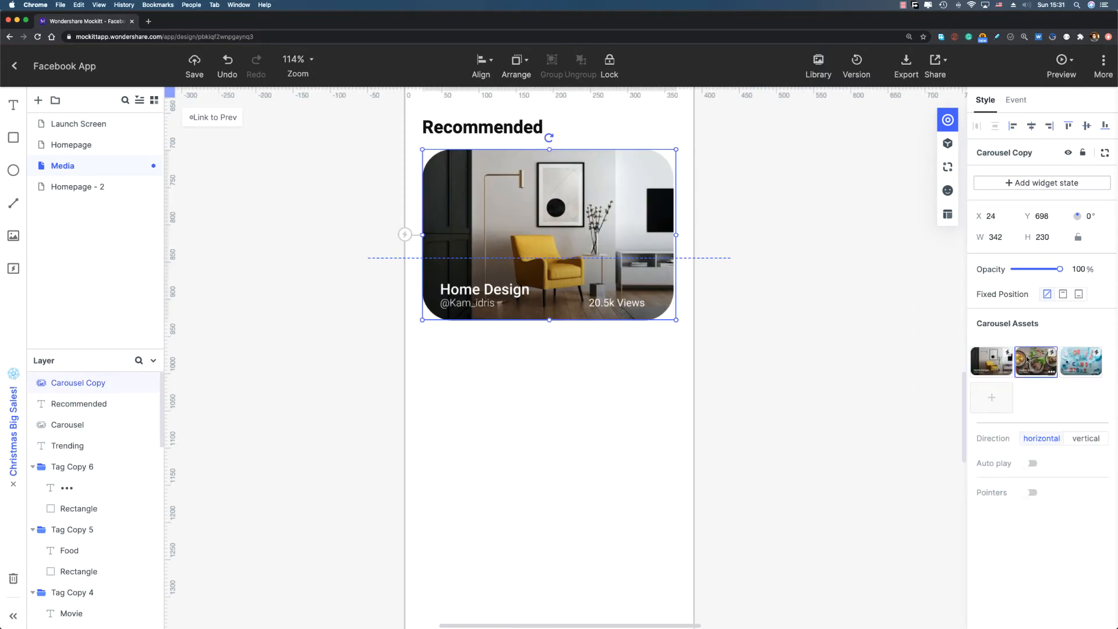
{"action": "left_click", "coordinate": [989, 362]}
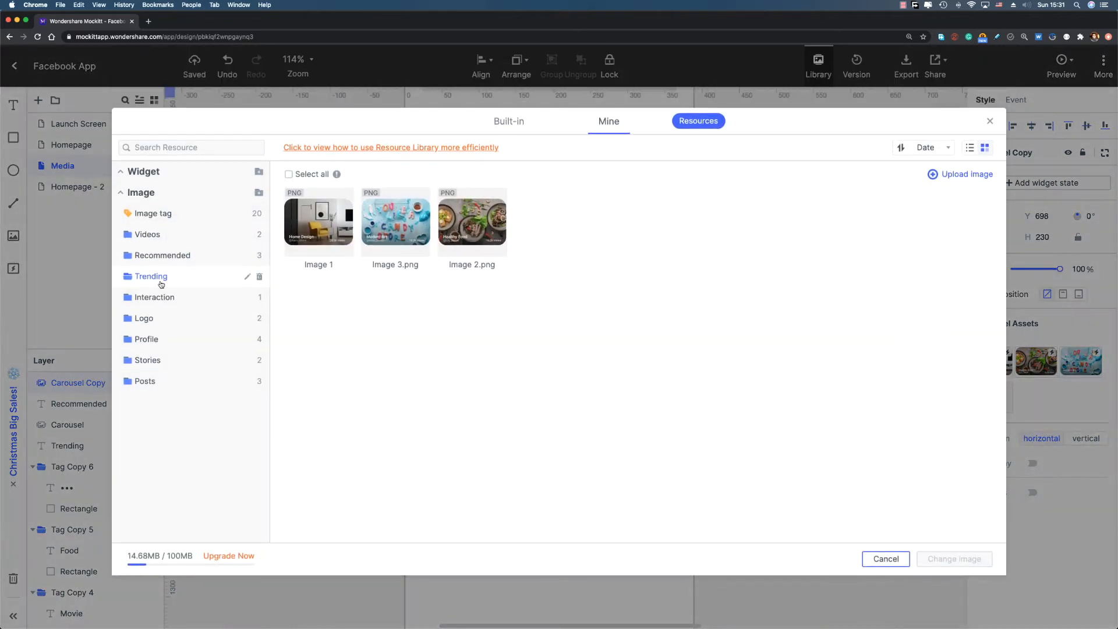
{"action": "left_click", "coordinate": [175, 264]}
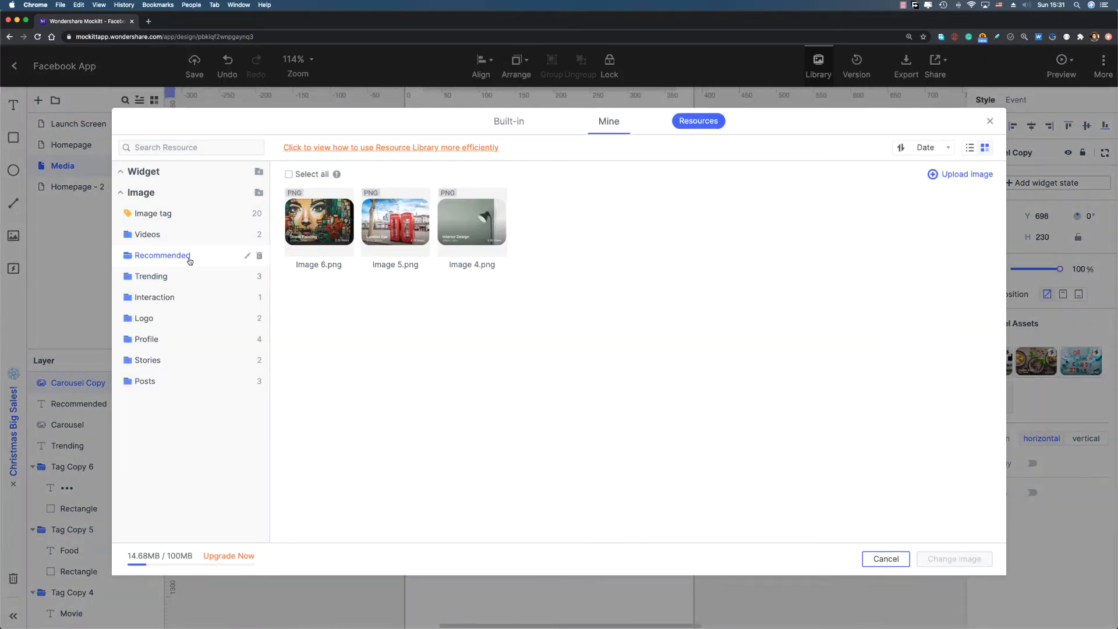
{"action": "double_click", "coordinate": [471, 222]}
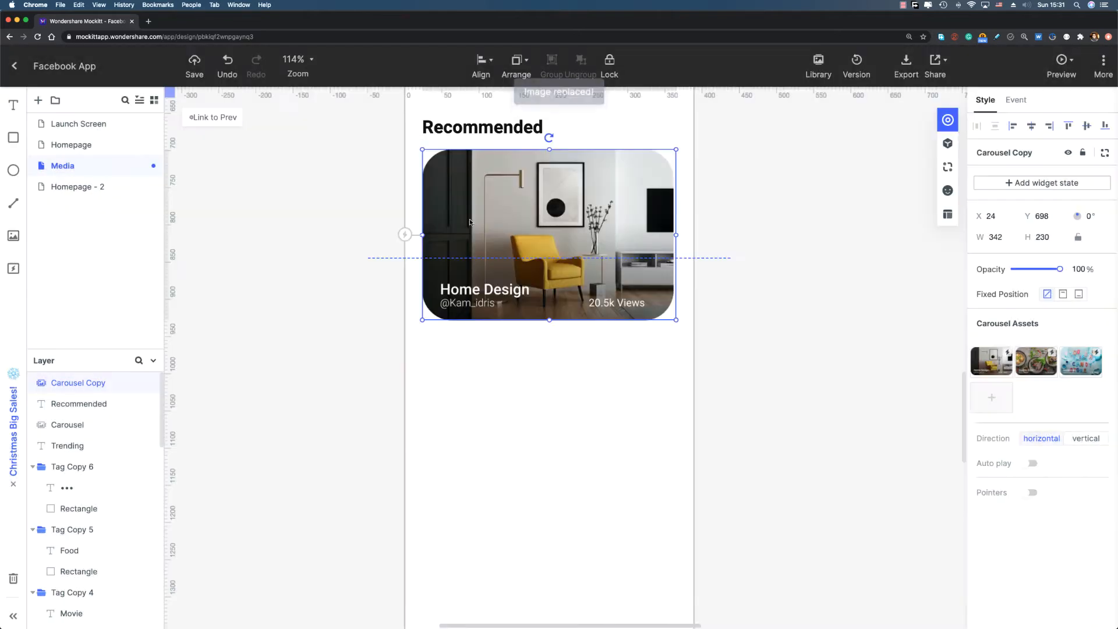
- Replace the Recommended carousel's second asset with Image 5.png and its third asset with Image 6.png
{"action": "double_click", "coordinate": [1034, 362]}
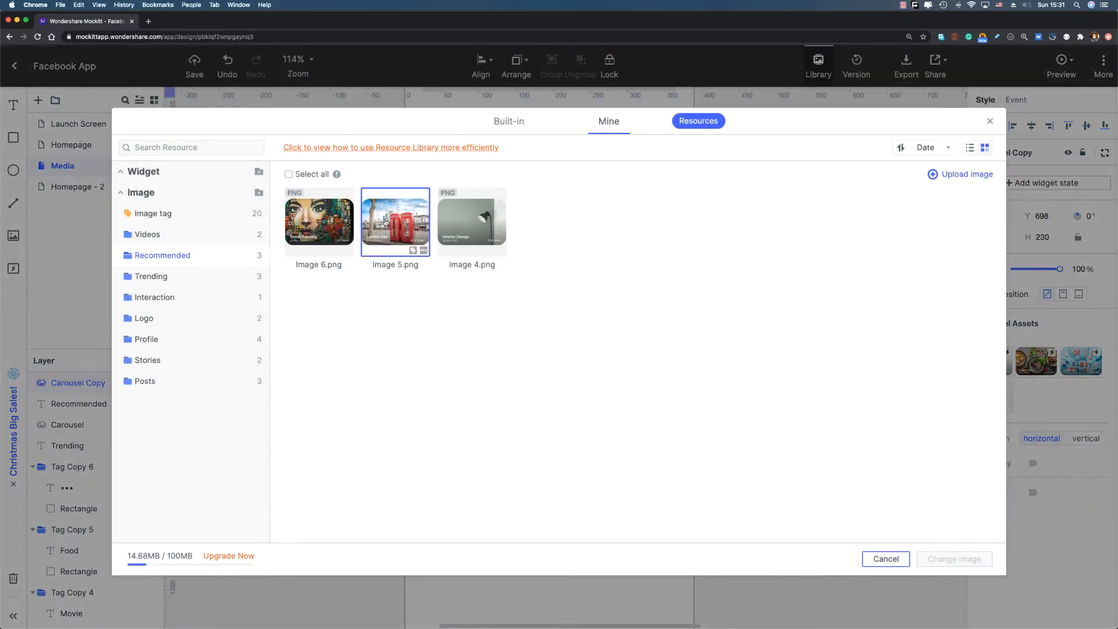
{"action": "double_click", "coordinate": [385, 222]}
{"action": "double_click", "coordinate": [1078, 366]}
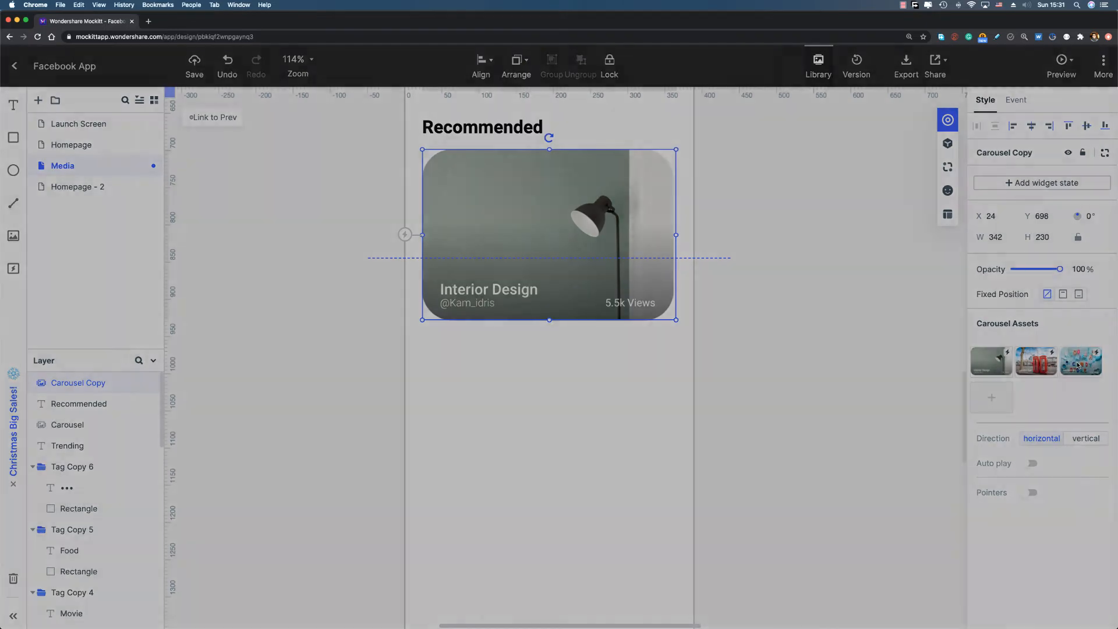
{"action": "double_click", "coordinate": [310, 219]}
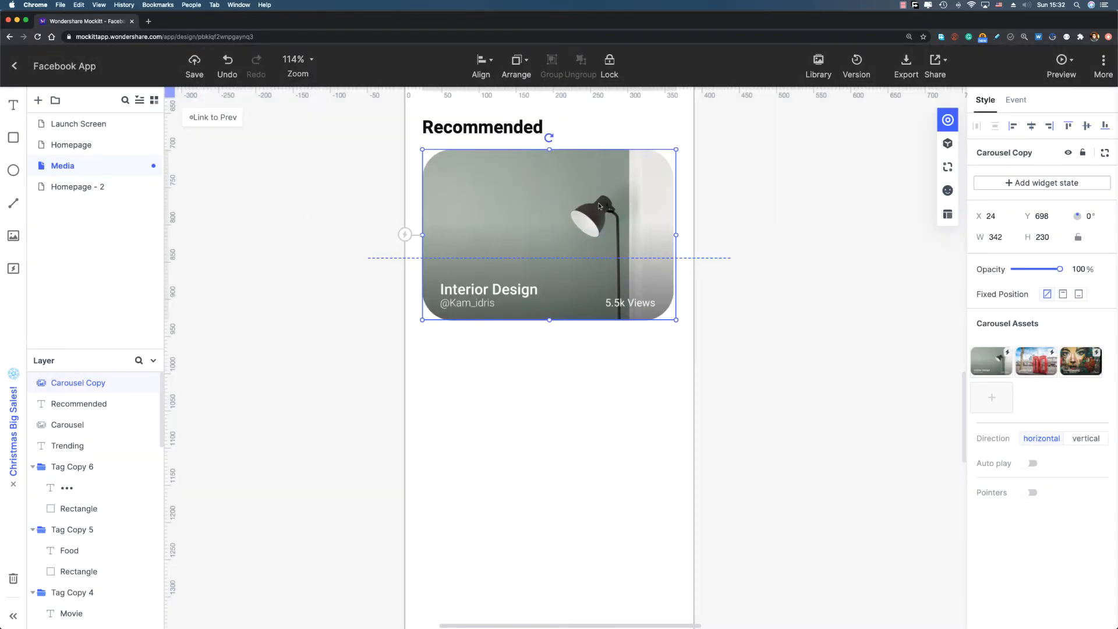
- Preview the Media screen to check the Sort, Trending and Recommended sections, and return to the editor
{"action": "left_click", "coordinate": [1063, 60]}
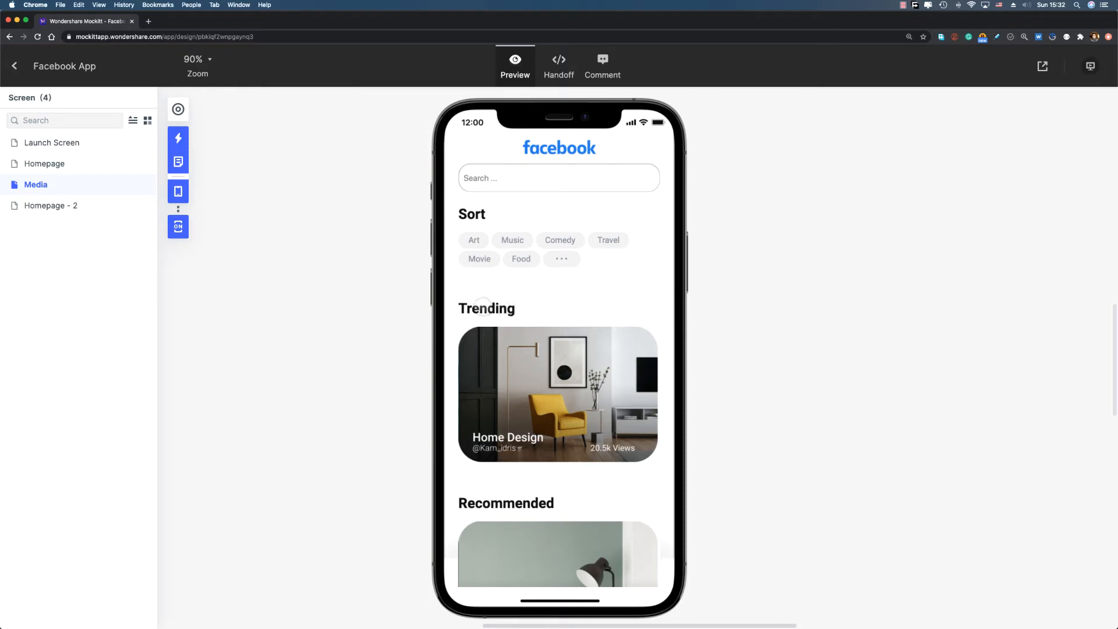
{"action": "left_click", "coordinate": [15, 67]}
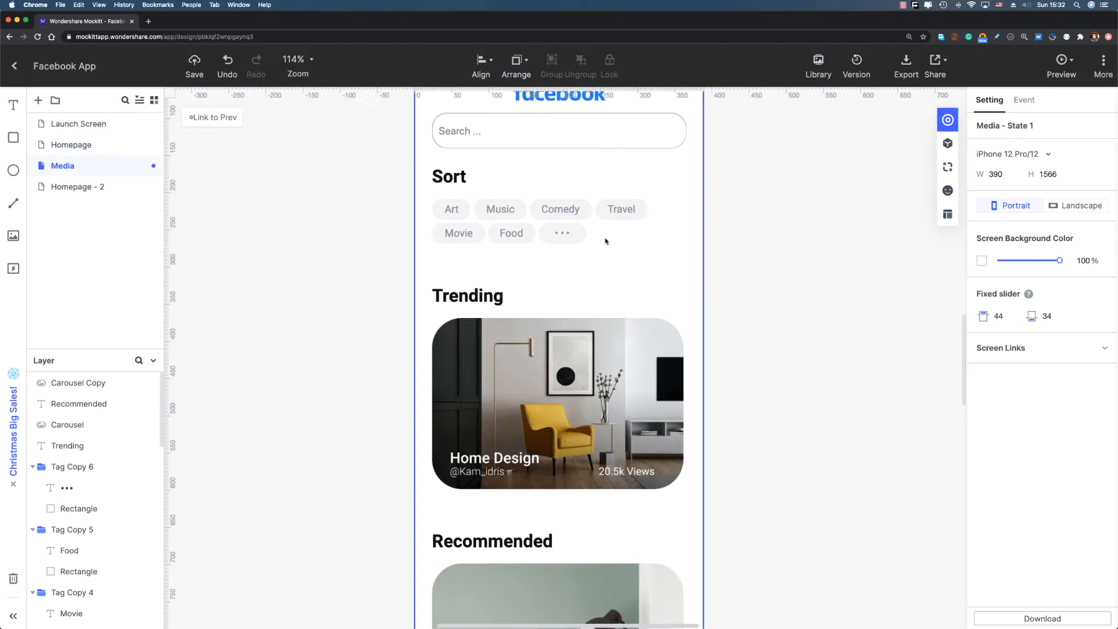
{"action": "left_click", "coordinate": [466, 296]}
{"action": "left_click", "coordinate": [457, 178]}
{"action": "scroll", "coordinate": [1018, 460], "scroll_direction": "down", "scroll_amount": 1}
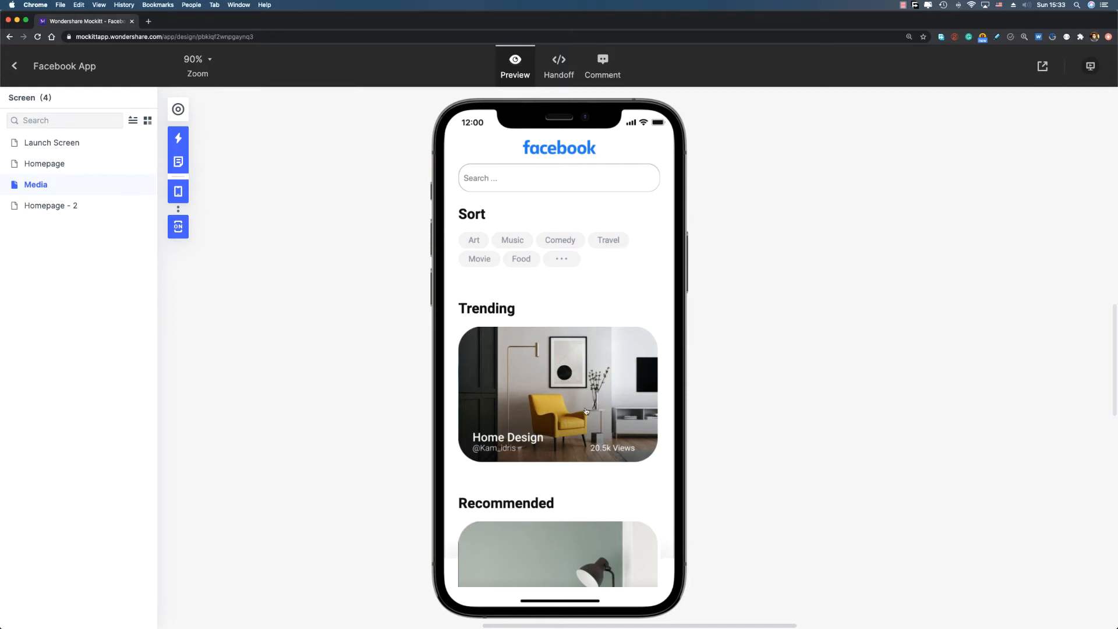
{"action": "key", "text": "Escape"}
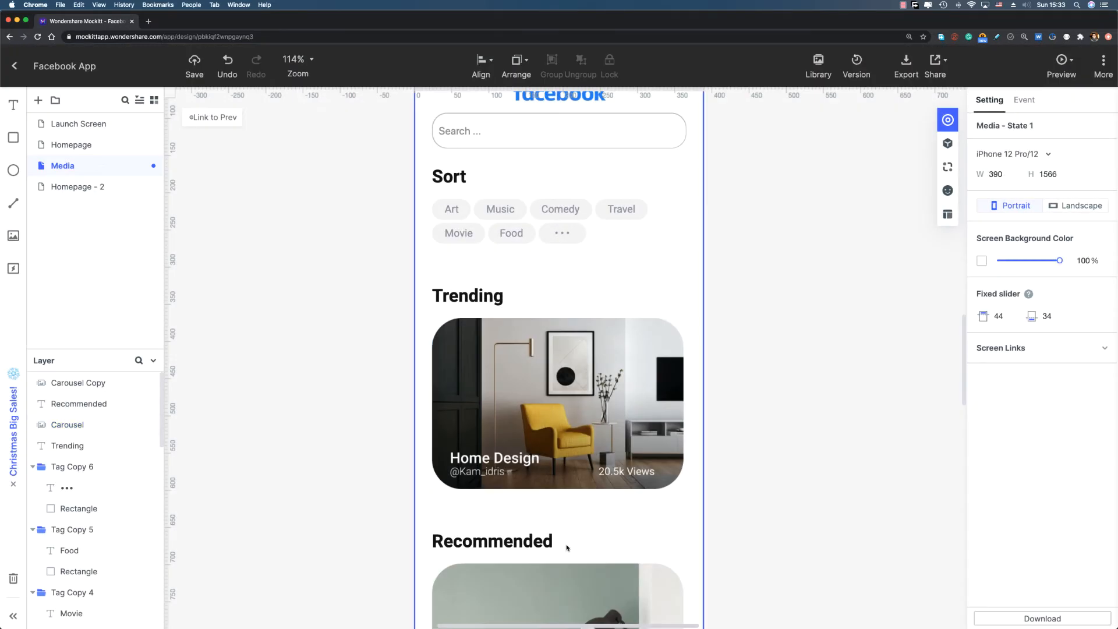
- Move the Music tag in the Sort section 4 px right to widen its gap from the Art tag
{"action": "scroll", "coordinate": [590, 308], "scroll_direction": "down", "scroll_amount": 5}
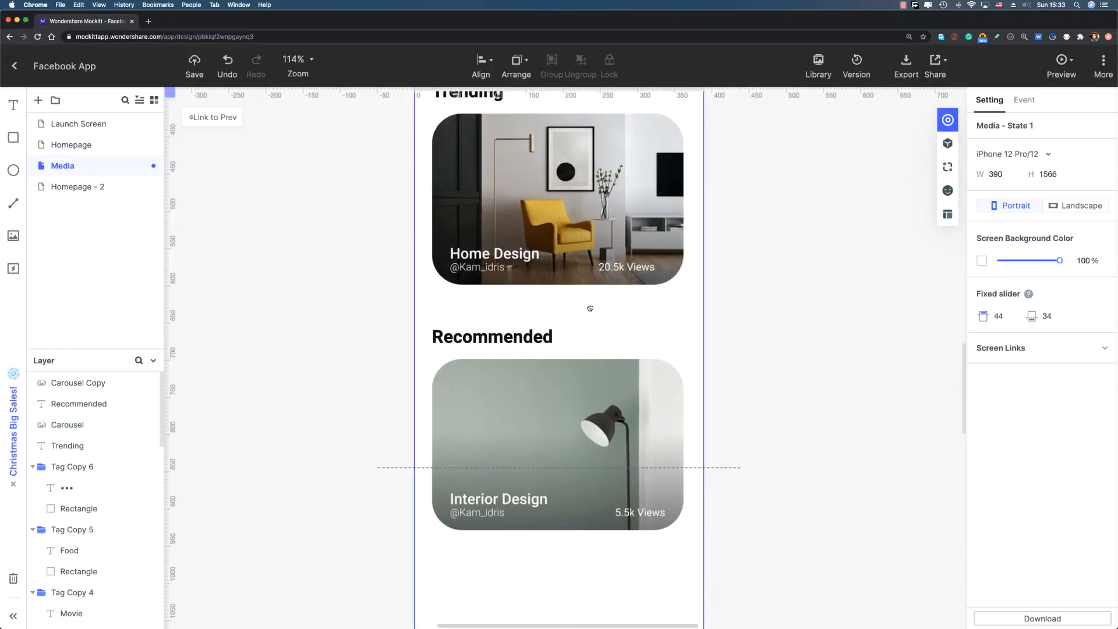
{"action": "scroll", "coordinate": [590, 308], "scroll_direction": "up", "scroll_amount": 3}
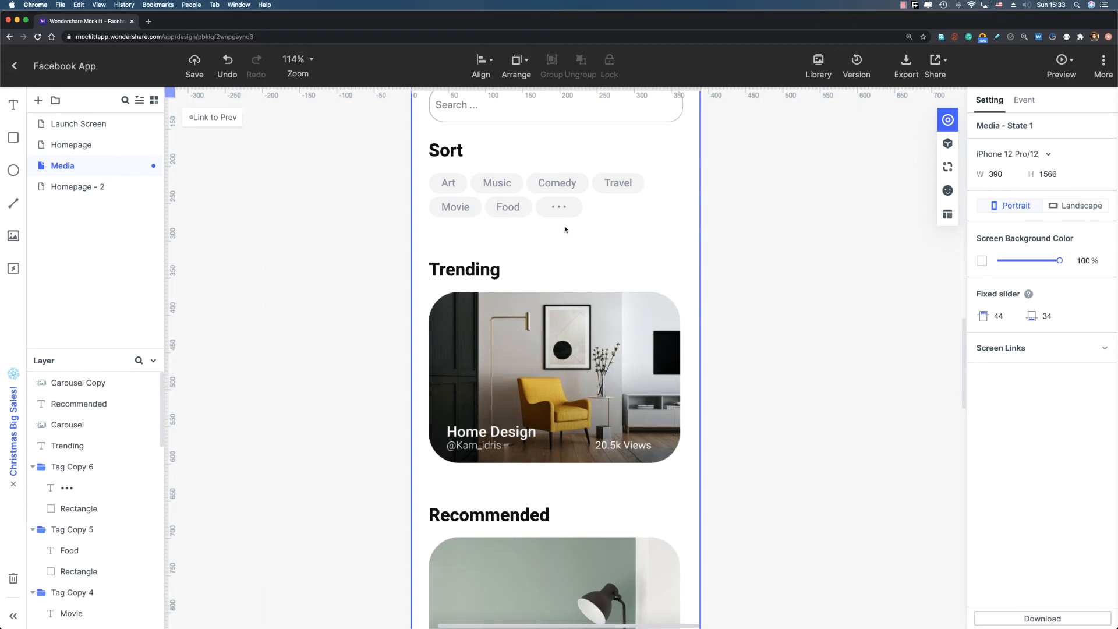
{"action": "scroll", "coordinate": [565, 229], "scroll_direction": "up", "scroll_amount": 5}
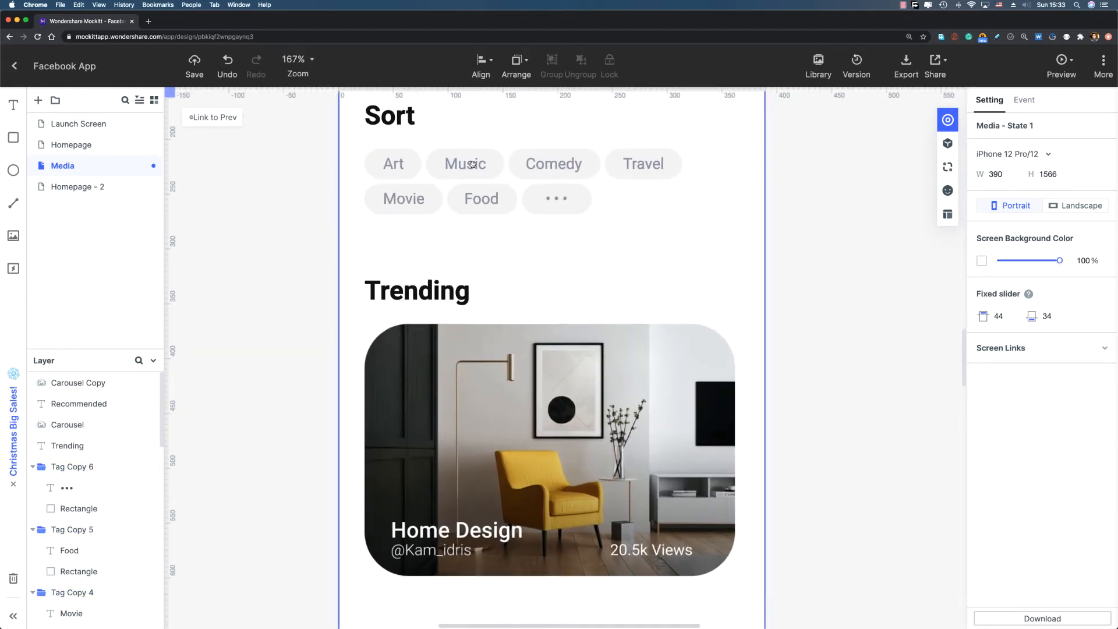
{"action": "scroll", "coordinate": [472, 164], "scroll_direction": "up", "scroll_amount": 2}
{"action": "left_click", "coordinate": [448, 244]}
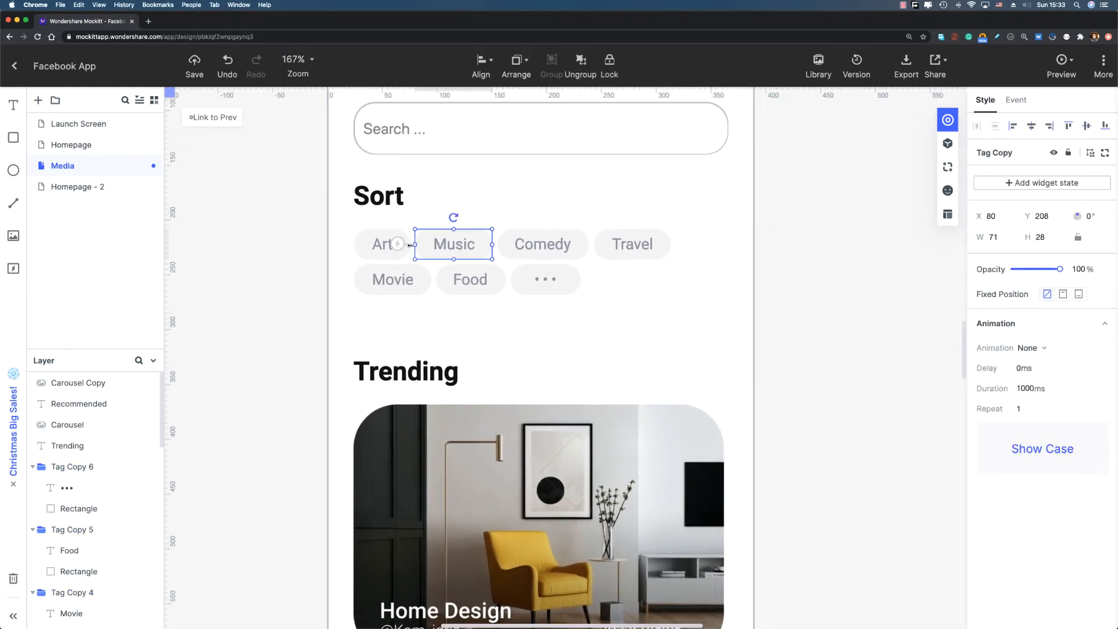
{"action": "scroll", "coordinate": [412, 248], "scroll_direction": "up", "scroll_amount": 5}
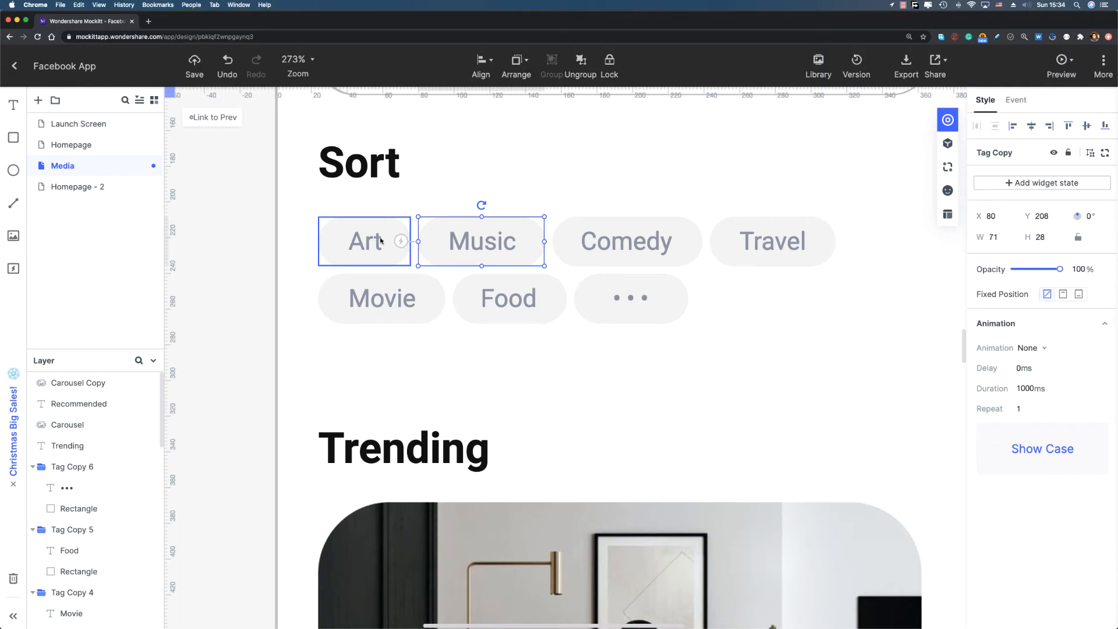
{"action": "key", "text": "Right"}
{"action": "key", "text": "Right"}
{"action": "key", "text": "Right"}
{"action": "key", "text": "Right"}
- Move the Comedy tag 8 px right to match the wider gap between Art and Music
{"action": "left_click", "coordinate": [594, 242]}
{"action": "key", "text": "Right"}
{"action": "key", "text": "Right"}
{"action": "key", "text": "Right"}
{"action": "key", "text": "Right"}
{"action": "key", "text": "Right"}
{"action": "key", "text": "Right"}
{"action": "key", "text": "Right"}
{"action": "key", "text": "Right"}
- Move the Travel tag 12 px right so the first row of Sort tags is evenly spaced
{"action": "left_click", "coordinate": [757, 242]}
{"action": "key", "text": "Right"}
{"action": "key", "text": "Right"}
{"action": "key", "text": "Right"}
{"action": "key", "text": "Right"}
{"action": "key", "text": "Right"}
{"action": "key", "text": "Right"}
{"action": "key", "text": "Right"}
{"action": "key", "text": "Right"}
{"action": "key", "text": "Right"}
{"action": "key", "text": "Right"}
{"action": "key", "text": "Right"}
{"action": "key", "text": "Right"}
- Space out the second tag row by moving Food 4 px and the ••• tag 8 px right, and lower the row slightly
{"action": "left_click", "coordinate": [501, 299]}
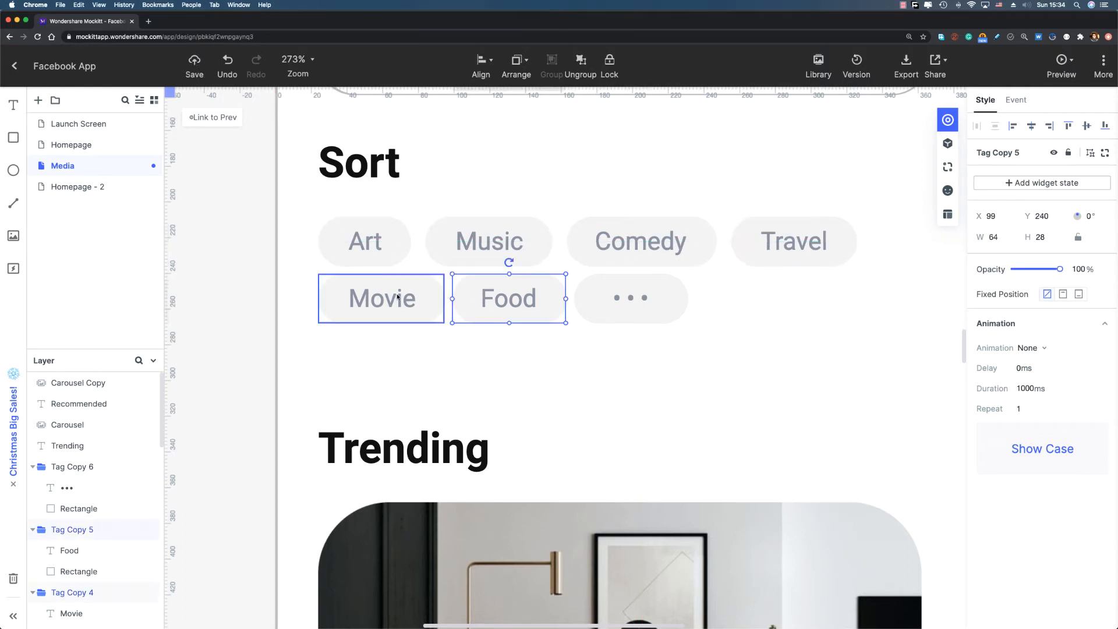
{"action": "key", "text": "Right"}
{"action": "key", "text": "Right"}
{"action": "key", "text": "Right"}
{"action": "key", "text": "Right"}
{"action": "left_click", "coordinate": [618, 299]}
{"action": "left_click_drag", "start_coordinate": [662, 407], "coordinate": [618, 413]}
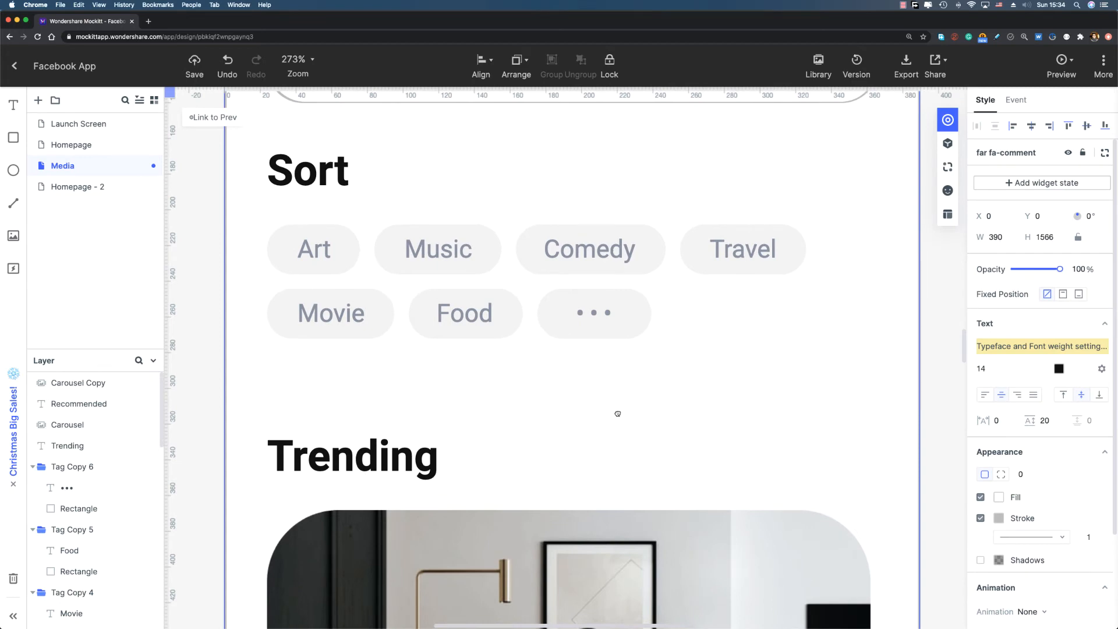
- Duplicate the Recommended heading and place the copy below the Recommended carousel at X 24, Y 984
{"action": "scroll", "coordinate": [587, 380], "scroll_direction": "down", "scroll_amount": 10}
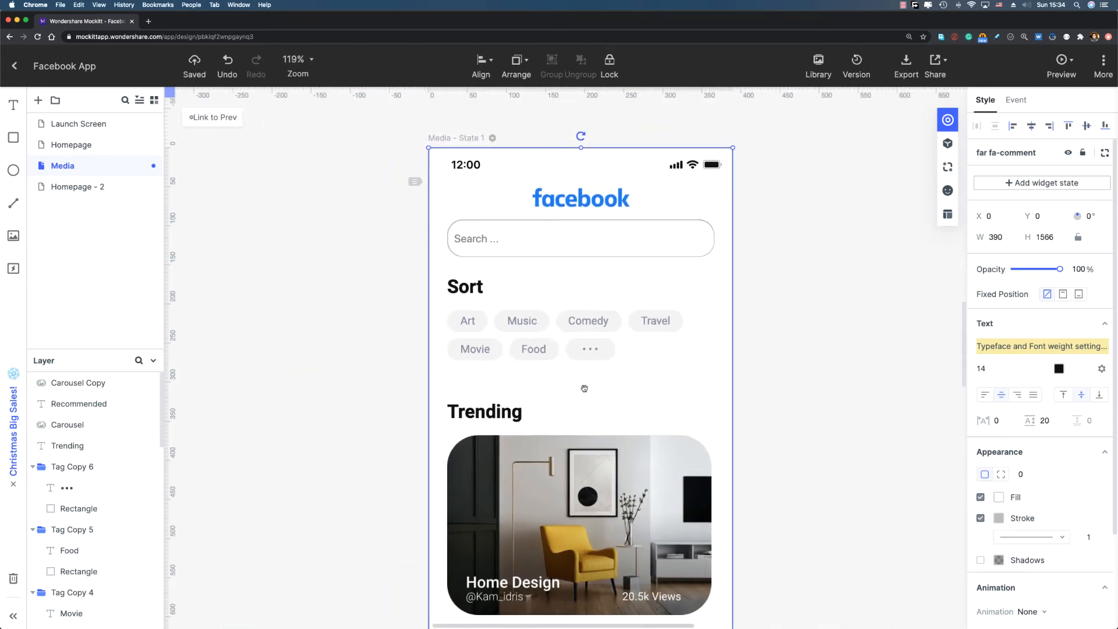
{"action": "left_click_drag", "start_coordinate": [584, 495], "coordinate": [582, 130]}
{"action": "left_click_drag", "start_coordinate": [549, 426], "coordinate": [575, 268]}
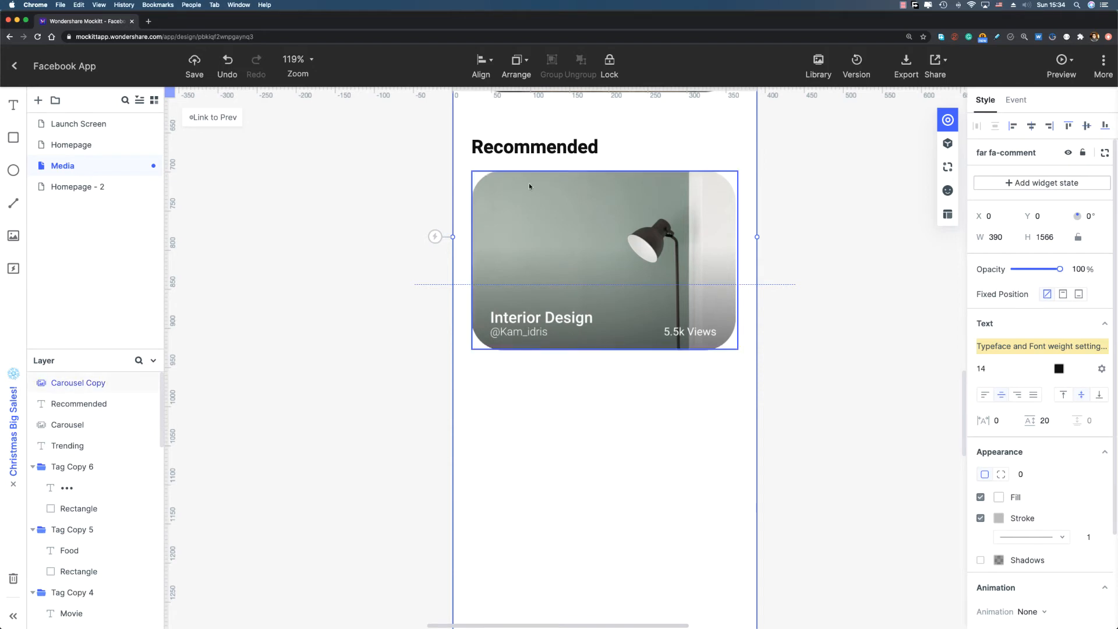
{"action": "left_click", "coordinate": [500, 150]}
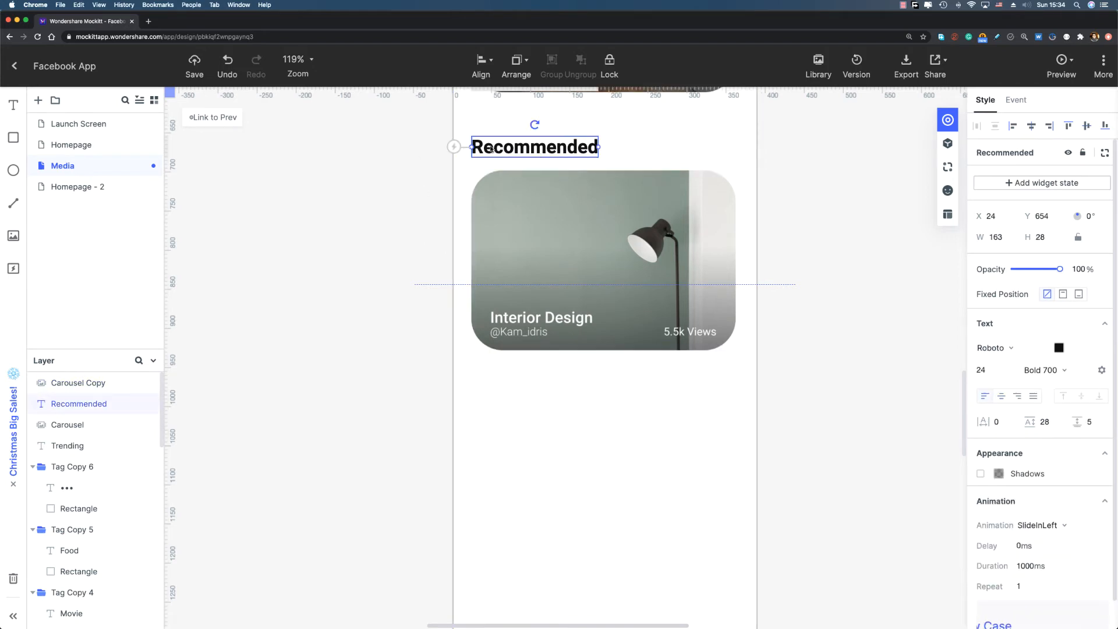
{"action": "key", "text": "super+d"}
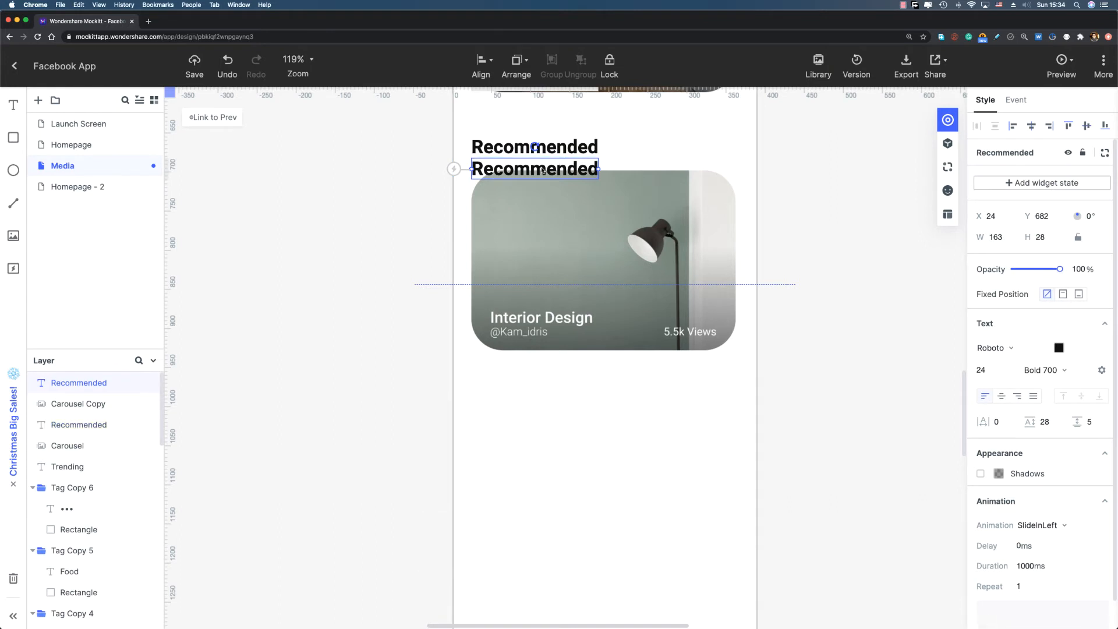
{"action": "left_click_drag", "start_coordinate": [542, 171], "coordinate": [542, 407]}
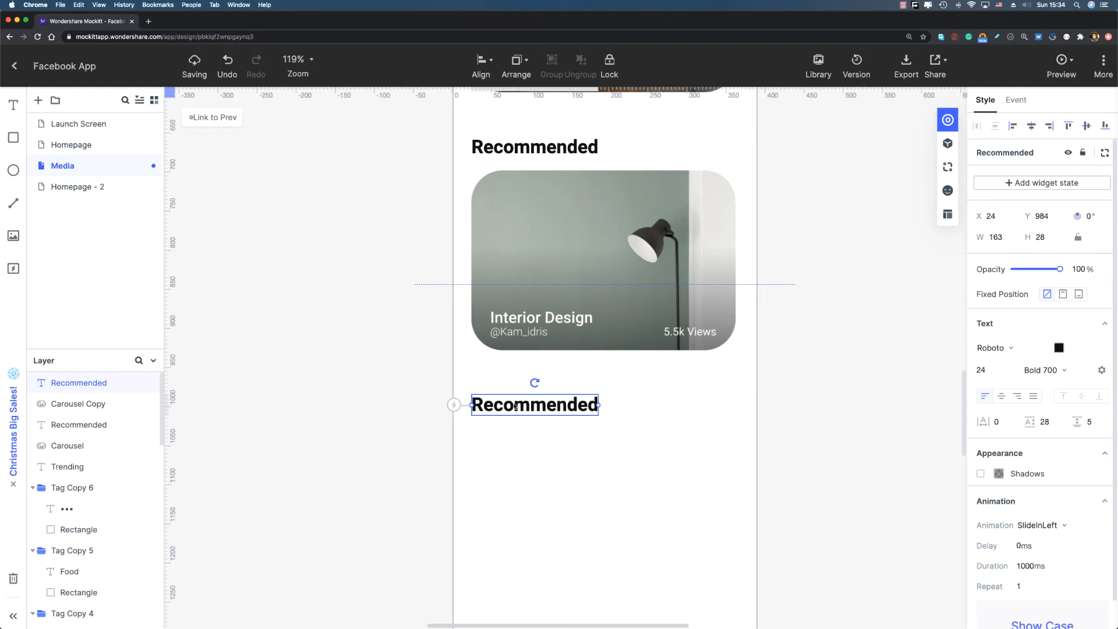
- Change the text of the heading copy below the Recommended carousel to Others
{"action": "double_click", "coordinate": [515, 404]}
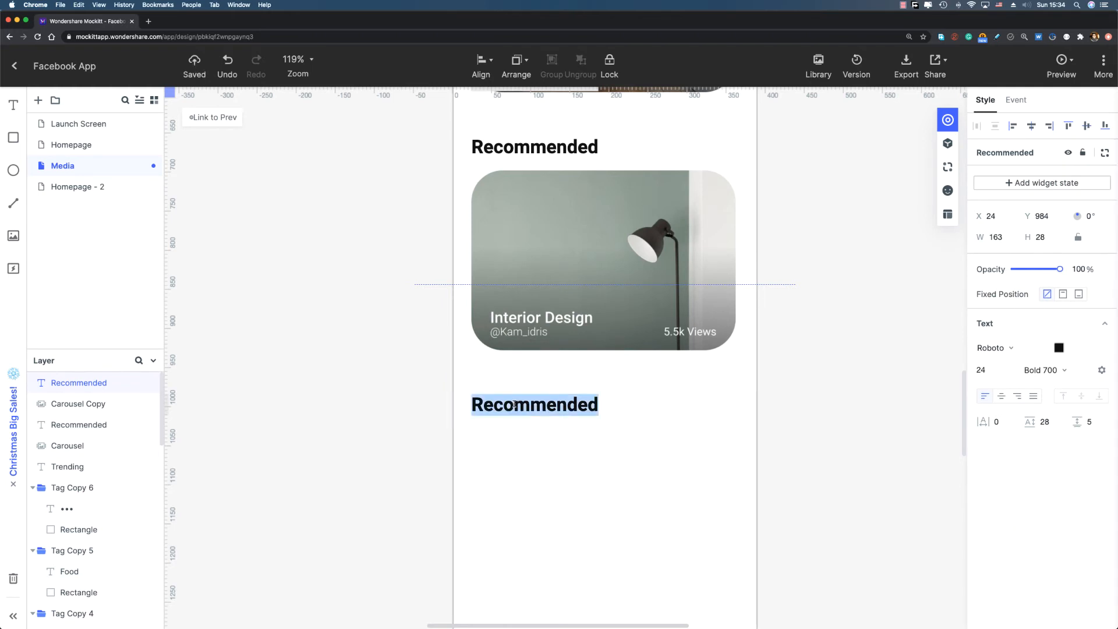
{"action": "type", "text": "Others"}
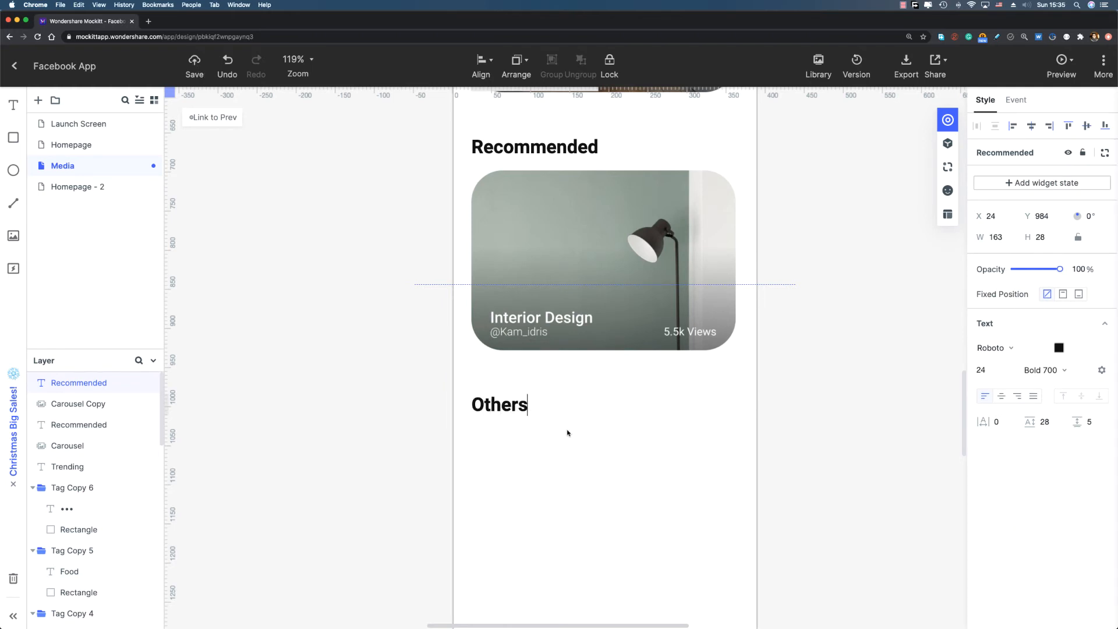
{"action": "left_click", "coordinate": [564, 428]}
- Compare the posts on the Homepage screen with the empty area under the Others heading on the Media screen
{"action": "left_click_drag", "start_coordinate": [577, 447], "coordinate": [560, 297]}
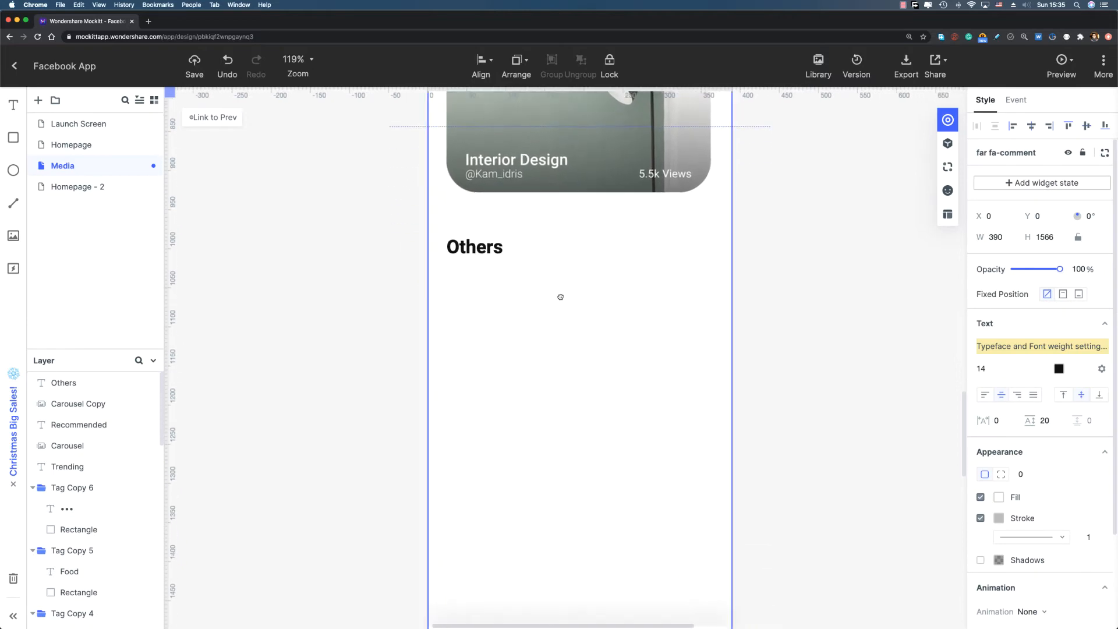
{"action": "left_click", "coordinate": [76, 144]}
{"action": "scroll", "coordinate": [584, 254], "scroll_direction": "down", "scroll_amount": 3}
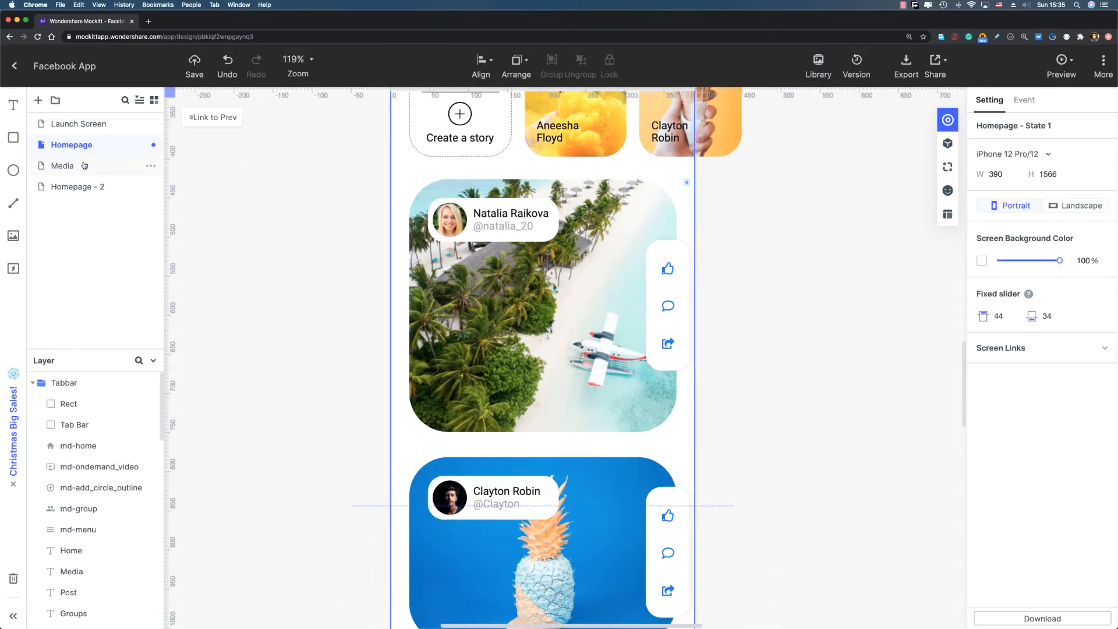
{"action": "left_click", "coordinate": [63, 165]}
{"action": "scroll", "coordinate": [521, 231], "scroll_direction": "down", "scroll_amount": 5}
{"action": "scroll", "coordinate": [521, 230], "scroll_direction": "down", "scroll_amount": 2}
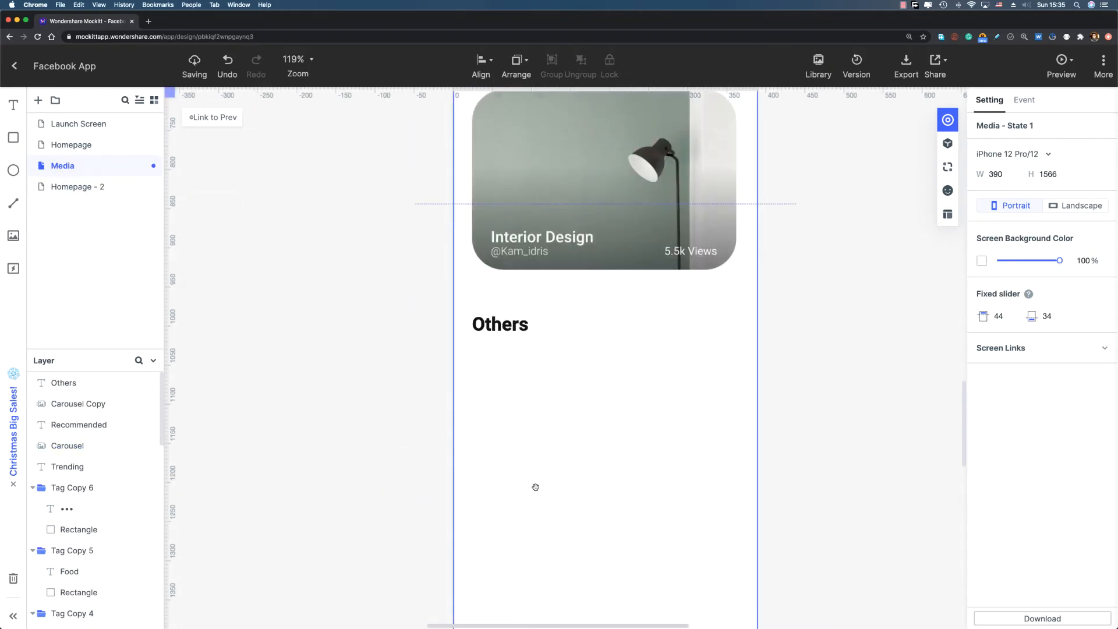
{"action": "scroll", "coordinate": [568, 461], "scroll_direction": "down", "scroll_amount": 2}
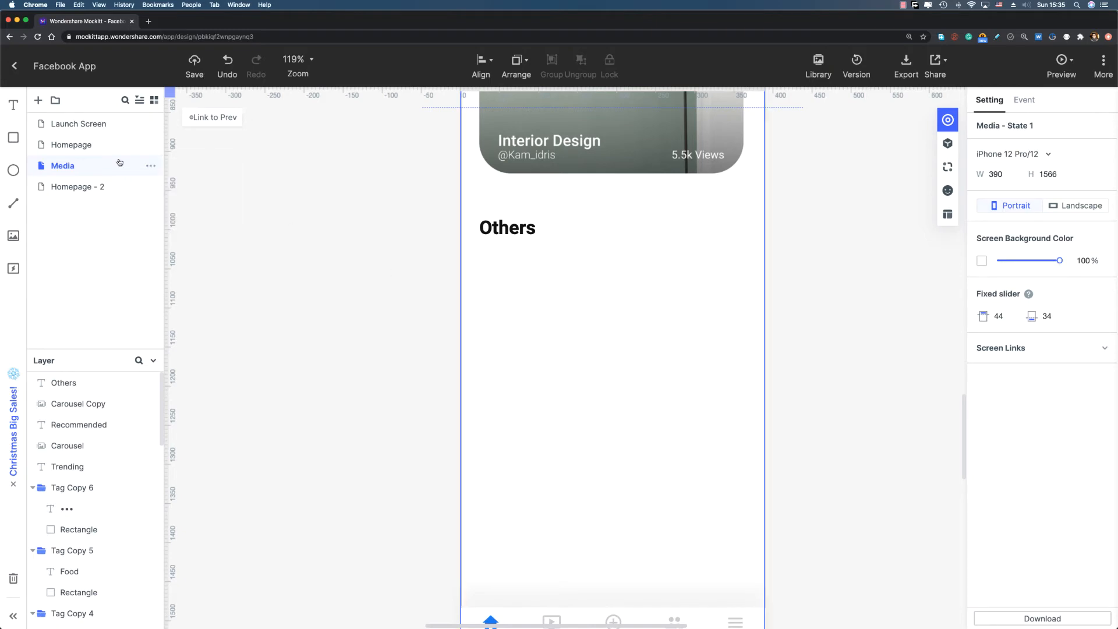
- Copy the beach photo post group from the Homepage screen and paste it below the Others heading on the Media screen
{"action": "left_click", "coordinate": [72, 146]}
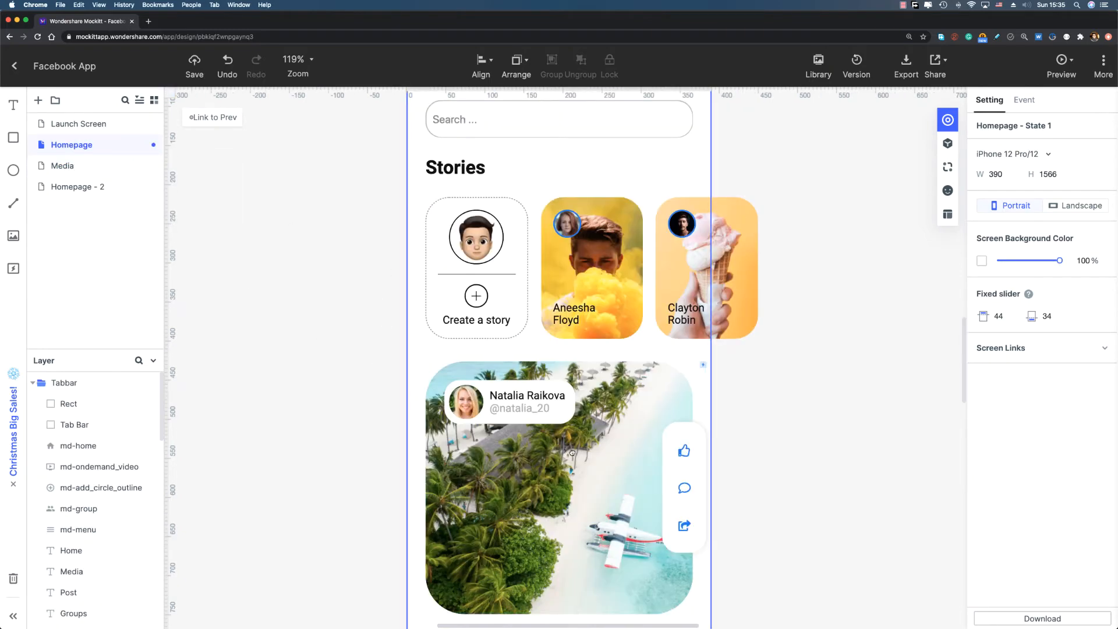
{"action": "scroll", "coordinate": [604, 368], "scroll_direction": "down", "scroll_amount": 3}
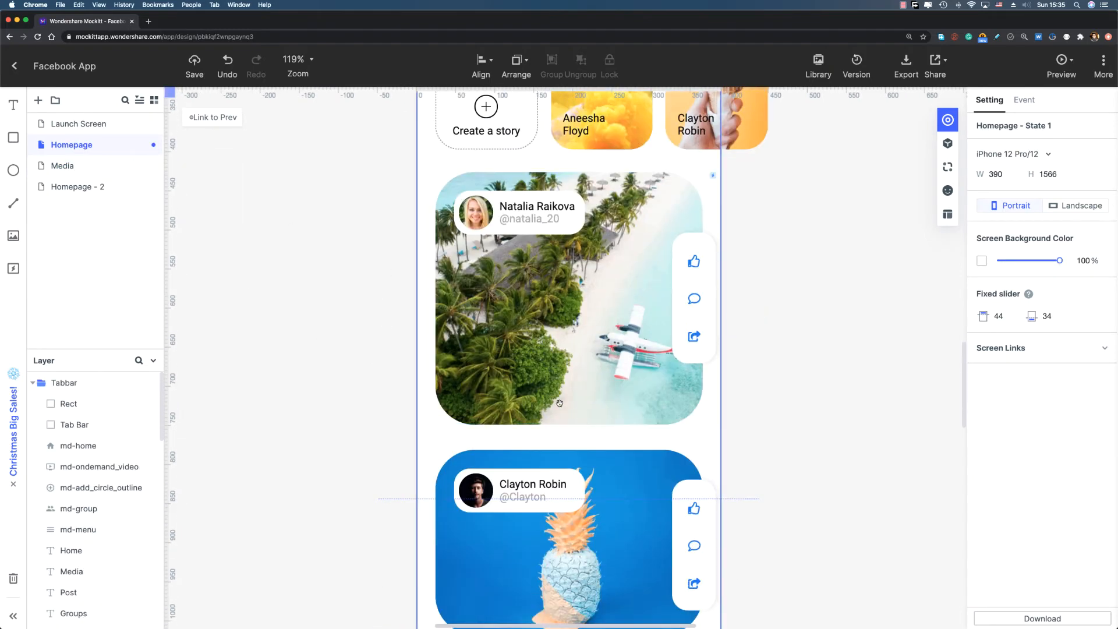
{"action": "left_click_drag", "start_coordinate": [560, 405], "coordinate": [541, 196]}
{"action": "left_click_drag", "start_coordinate": [543, 238], "coordinate": [526, 502]}
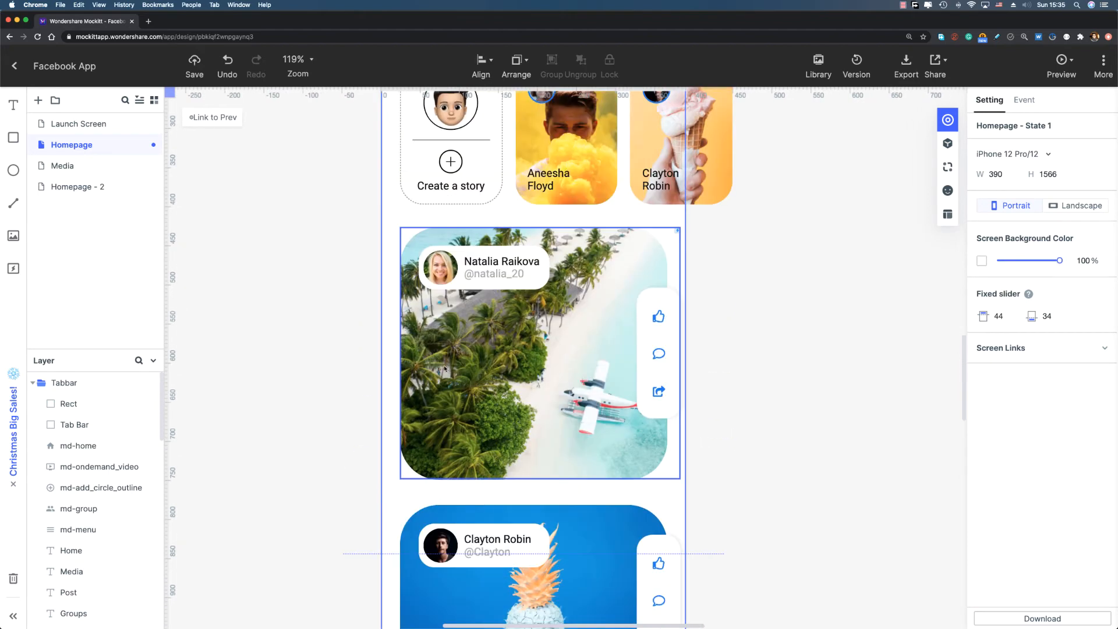
{"action": "left_click", "coordinate": [601, 376]}
{"action": "key", "text": "super+c"}
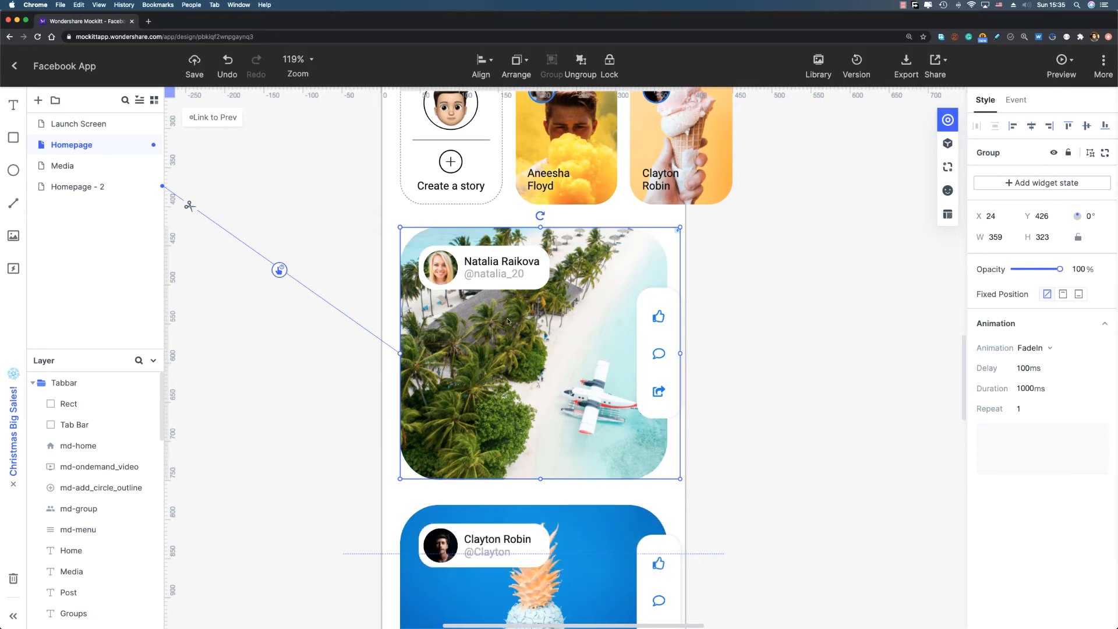
{"action": "left_click", "coordinate": [71, 167]}
{"action": "scroll", "coordinate": [324, 250], "scroll_direction": "down", "scroll_amount": 10}
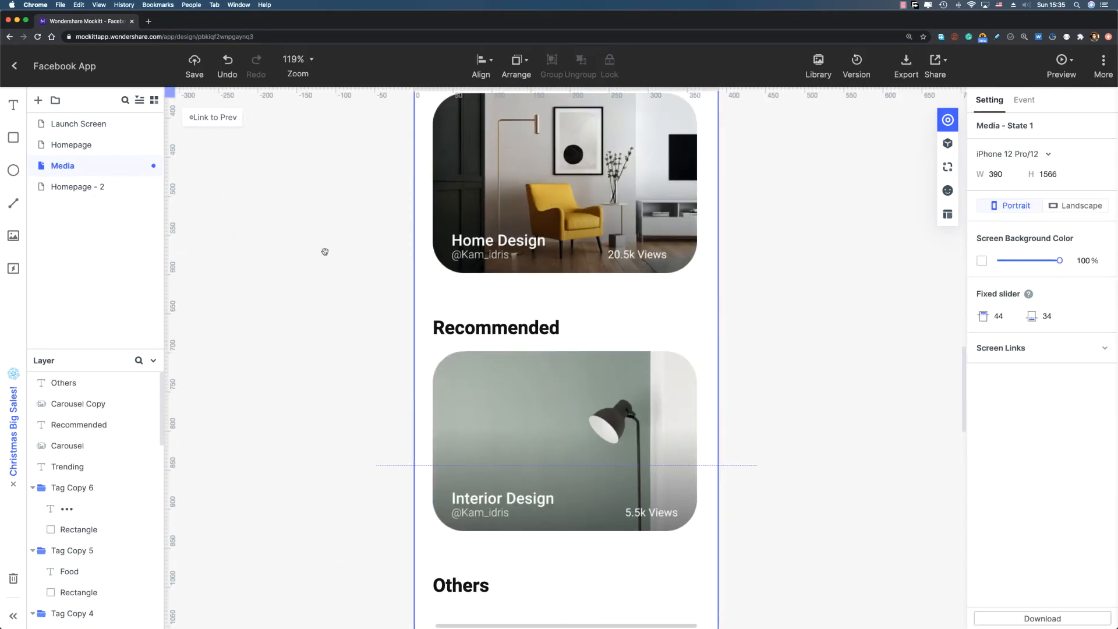
{"action": "key", "text": "super+v"}
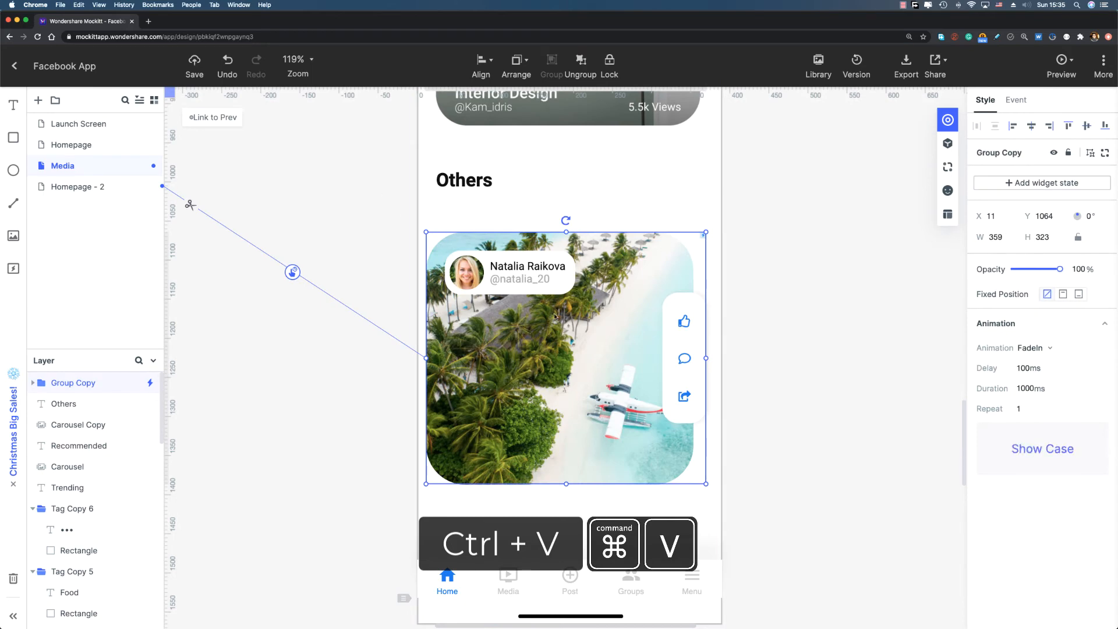
- Move the pasted beach post group up closer to the Others heading, to X 11, Y 1028
{"action": "left_click_drag", "start_coordinate": [433, 233], "coordinate": [434, 235]}
{"action": "key", "text": "super+z"}
{"action": "key", "text": "shift+Up"}
{"action": "key", "text": "shift+Up"}
{"action": "key", "text": "shift+Up"}
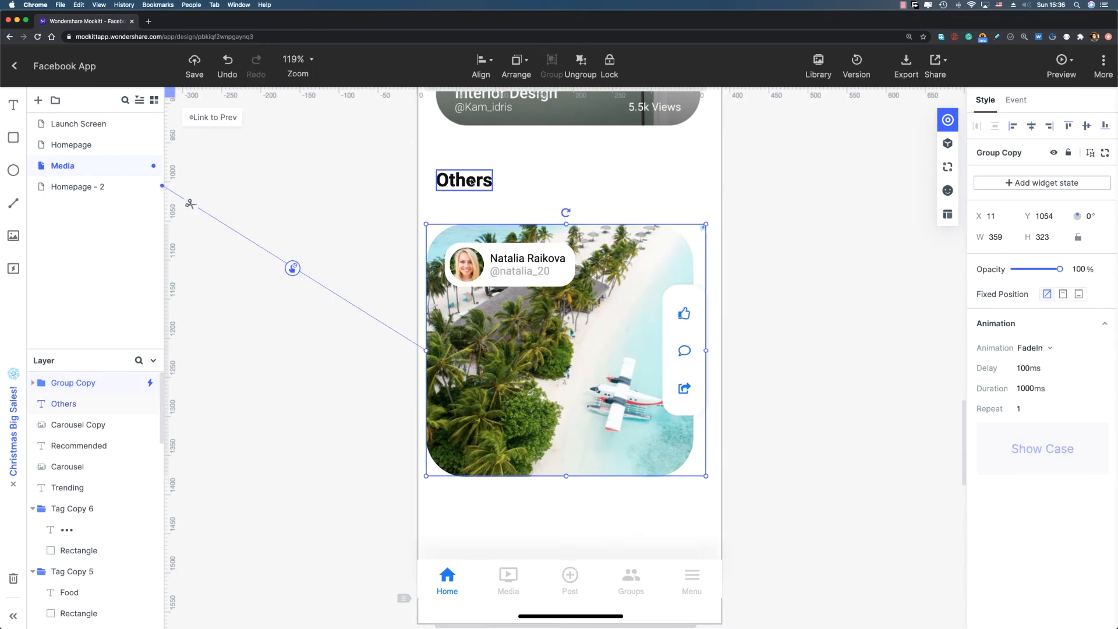
{"action": "key", "text": "alt"}
{"action": "key", "text": "Up"}
{"action": "key", "text": "Up"}
{"action": "key", "text": "Up"}
{"action": "key", "text": "Up"}
{"action": "key", "text": "Up"}
{"action": "key", "text": "Up"}
{"action": "key", "text": "alt"}
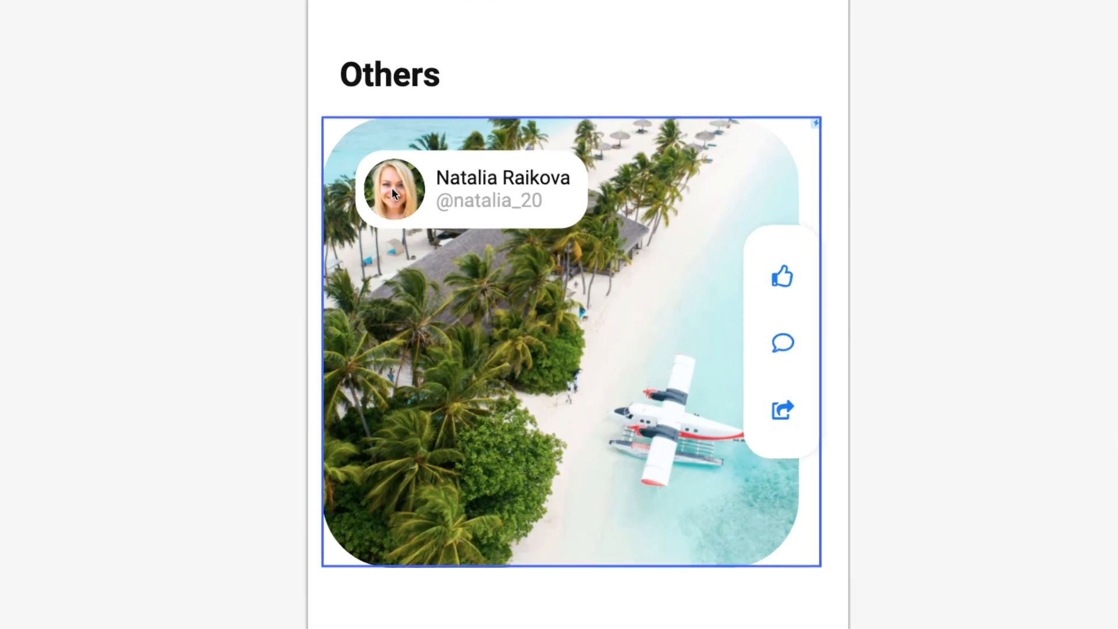
- Delete the profile picture and its white rounded background from the beach post under Others
{"action": "double_click", "coordinate": [467, 243]}
{"action": "key", "text": "BackSpace"}
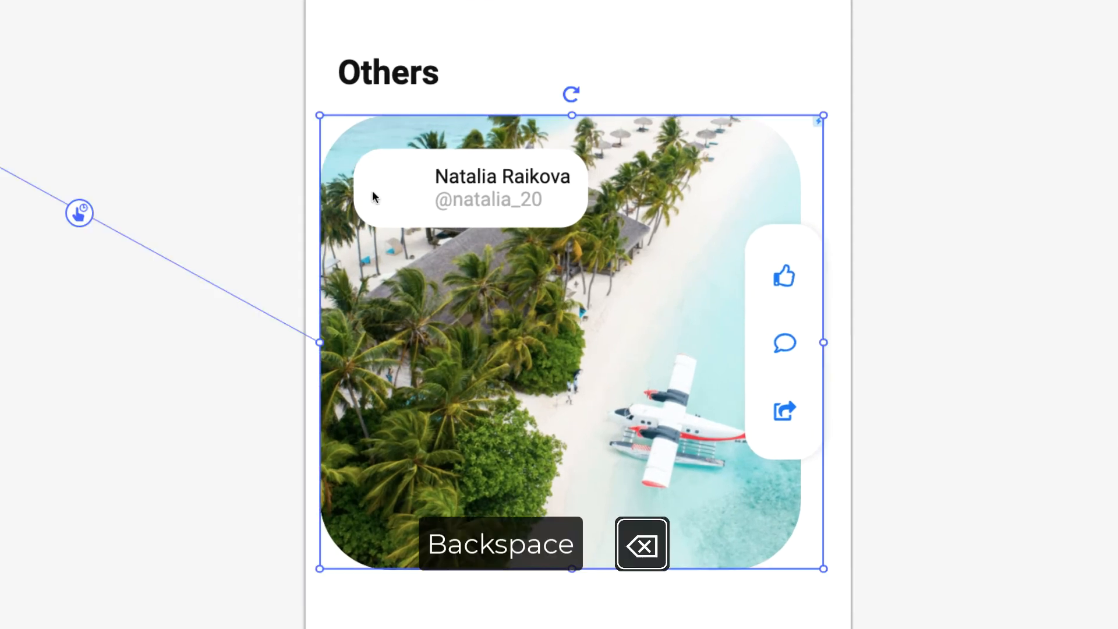
{"action": "left_click", "coordinate": [372, 190]}
{"action": "key", "text": "BackSpace"}
- Move the profile name and handle texts to the beach photo's lower-left area and colour them white (#FFFFFF)
{"action": "left_click", "coordinate": [469, 185]}
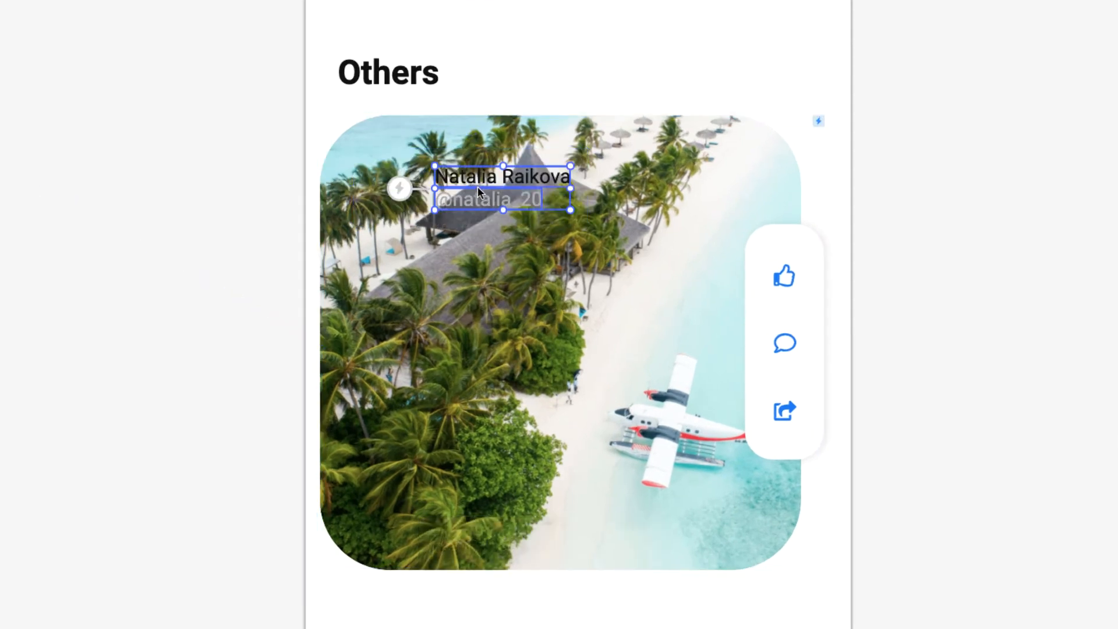
{"action": "left_click_drag", "start_coordinate": [472, 186], "coordinate": [410, 506]}
{"action": "scroll", "coordinate": [410, 505], "scroll_direction": "up", "scroll_amount": 5}
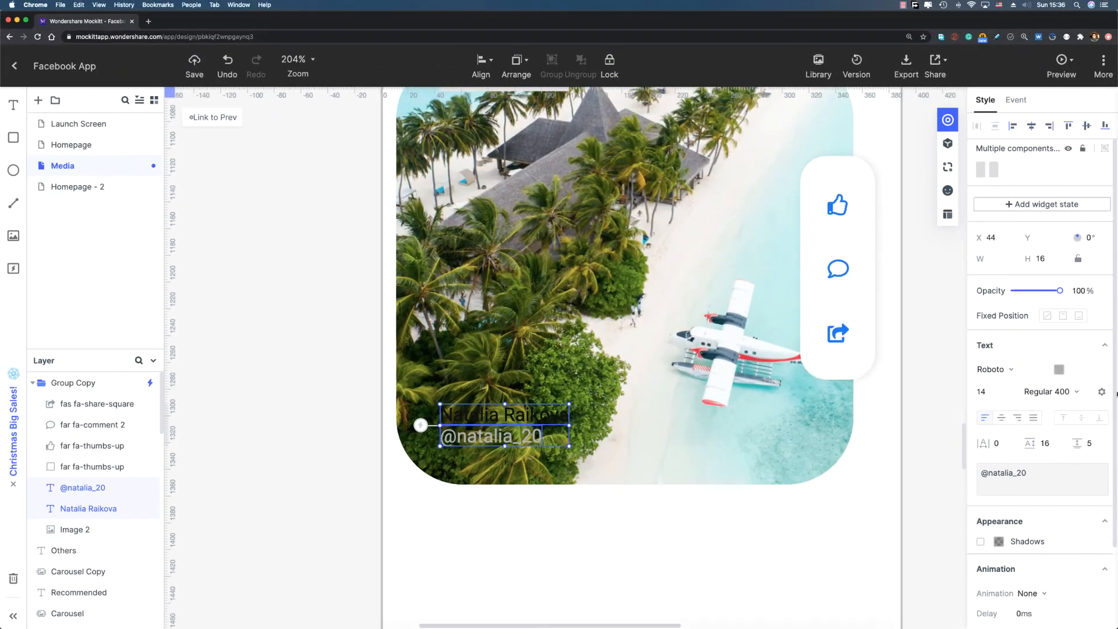
{"action": "left_click", "coordinate": [1059, 370]}
{"action": "left_click_drag", "start_coordinate": [953, 356], "coordinate": [765, 219]}
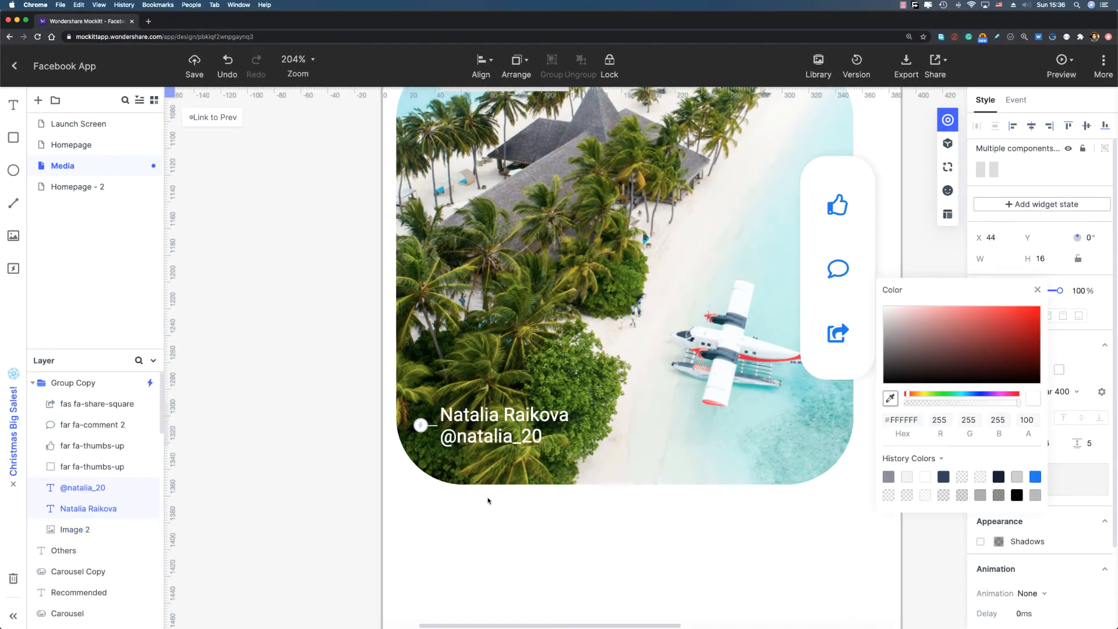
- Nudge the profile name and handle texts left to X 35 and slightly down within the photo
{"action": "key", "text": "Left"}
{"action": "key", "text": "Left"}
{"action": "key", "text": "Left"}
{"action": "key", "text": "Left"}
{"action": "key", "text": "Left"}
{"action": "key", "text": "Left"}
{"action": "key", "text": "Left"}
{"action": "key", "text": "Left"}
{"action": "key", "text": "Left"}
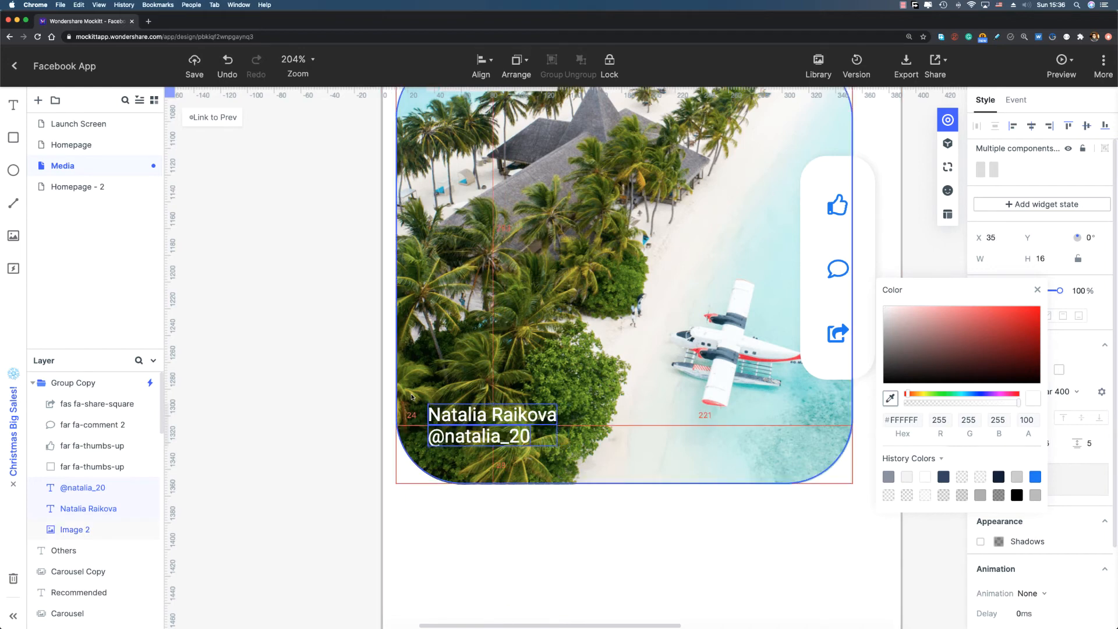
{"action": "key", "text": "Down"}
{"action": "key", "text": "Down"}
{"action": "key", "text": "Down"}
{"action": "key", "text": "Down"}
{"action": "key", "text": "Down"}
{"action": "key", "text": "Down"}
{"action": "key", "text": "Down"}
{"action": "key", "text": "Down"}
{"action": "key", "text": "Down"}
{"action": "key", "text": "Down"}
{"action": "key", "text": "Down"}
{"action": "key", "text": "Up"}
{"action": "key", "text": "Up"}
{"action": "key", "text": "Up"}
{"action": "key", "text": "Up"}
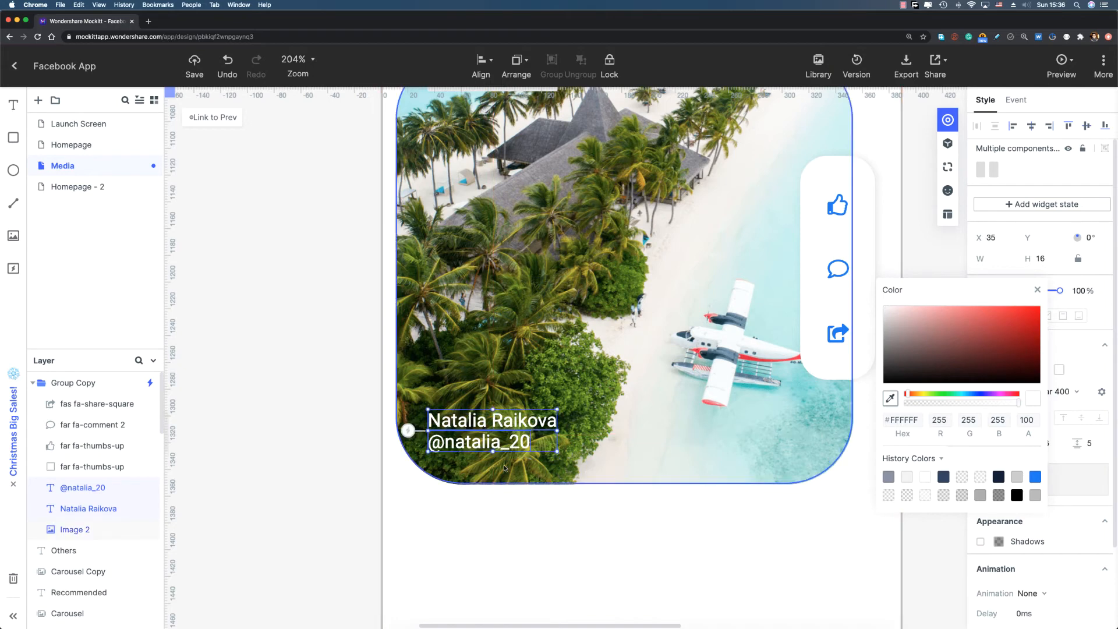
- Replace the post's beach image with Video 1 from the Videos folder of the image library
{"action": "left_click", "coordinate": [582, 532]}
{"action": "scroll", "coordinate": [528, 535], "scroll_direction": "right", "scroll_amount": 3}
{"action": "left_click_drag", "start_coordinate": [528, 534], "coordinate": [549, 602]}
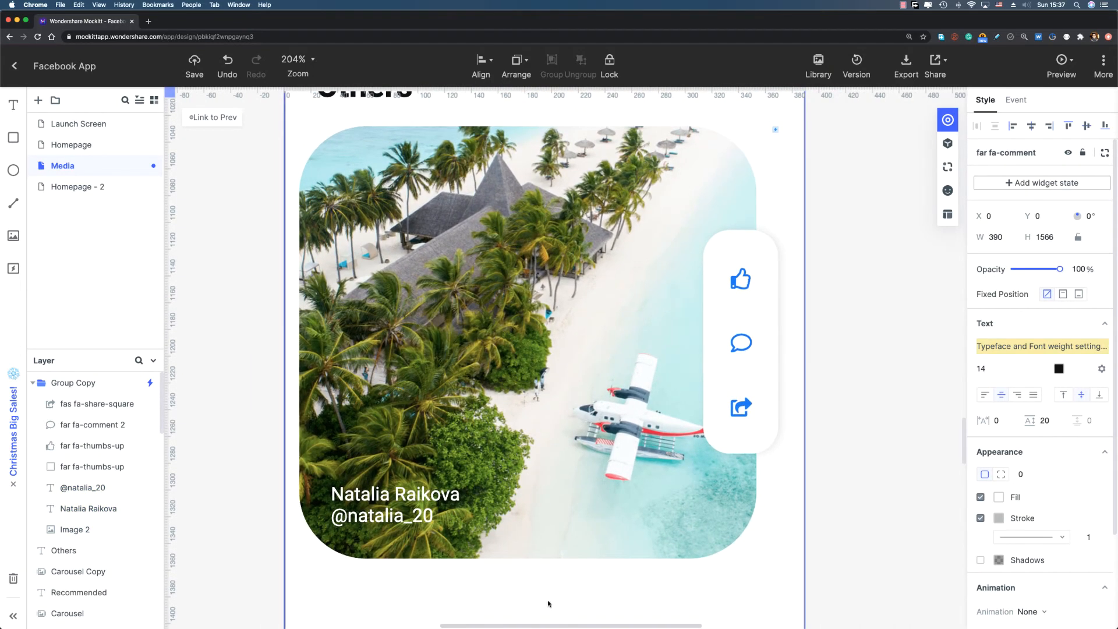
{"action": "left_click", "coordinate": [524, 524]}
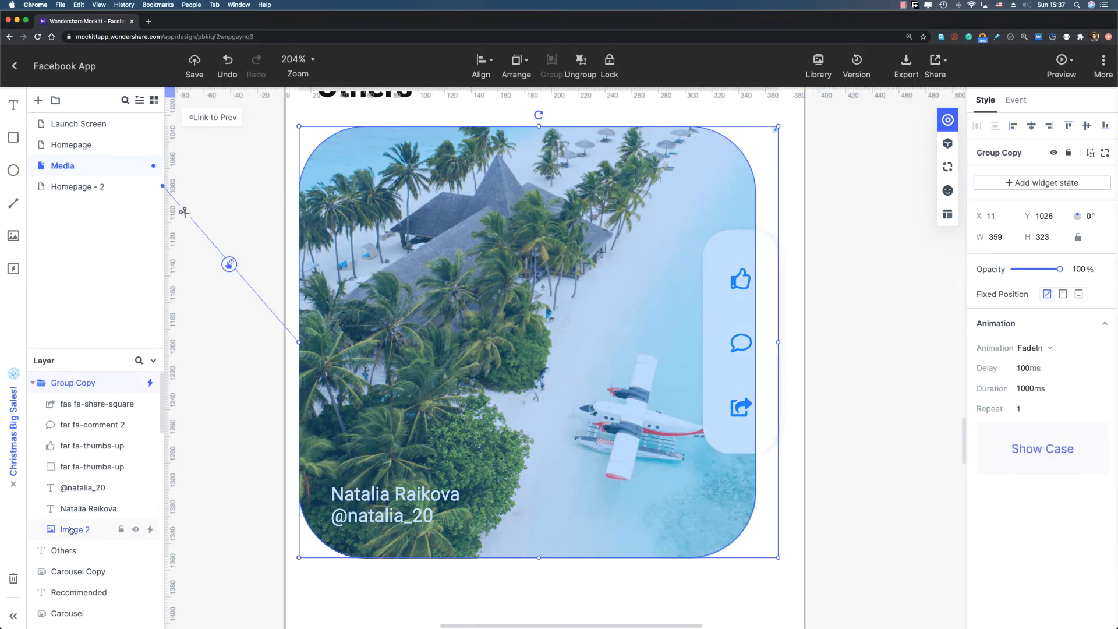
{"action": "left_click", "coordinate": [71, 530]}
{"action": "left_click", "coordinate": [1036, 374]}
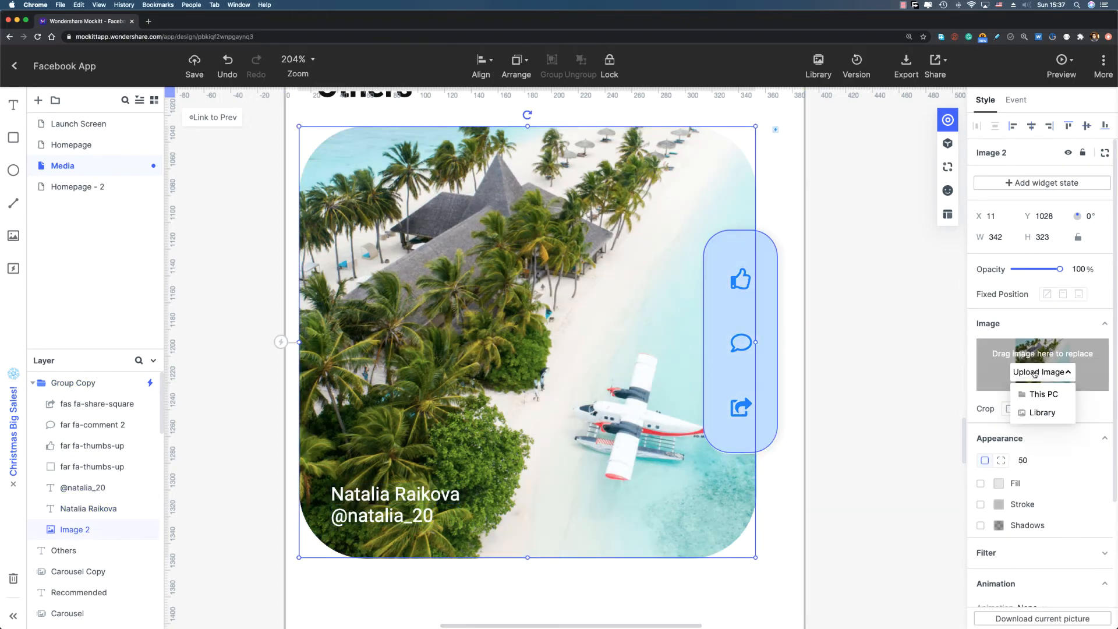
{"action": "left_click", "coordinate": [1037, 413]}
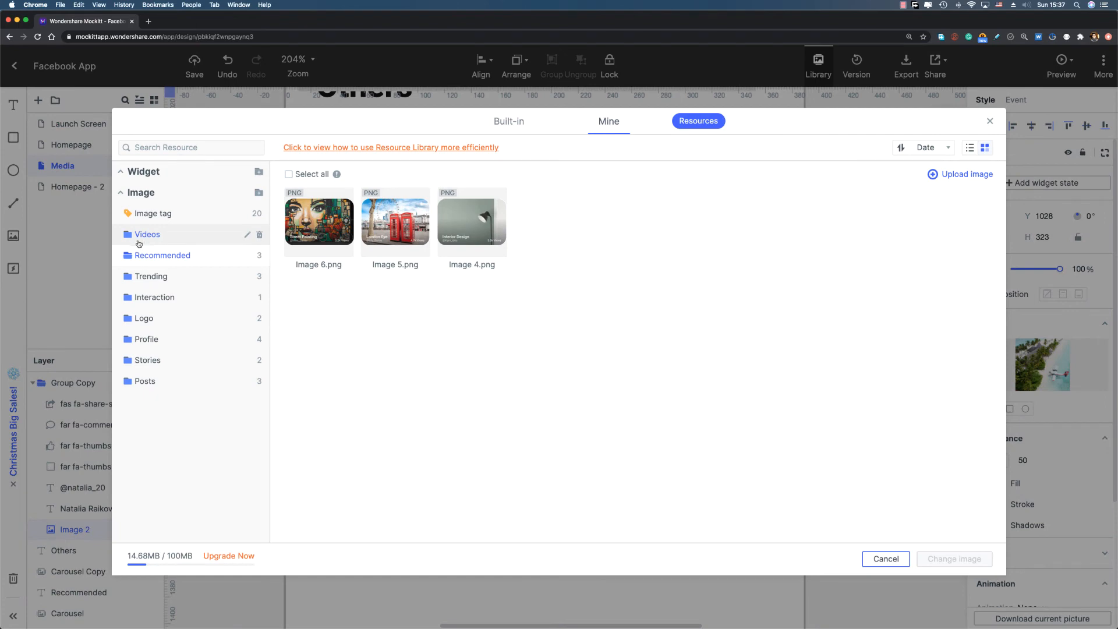
{"action": "left_click", "coordinate": [169, 244]}
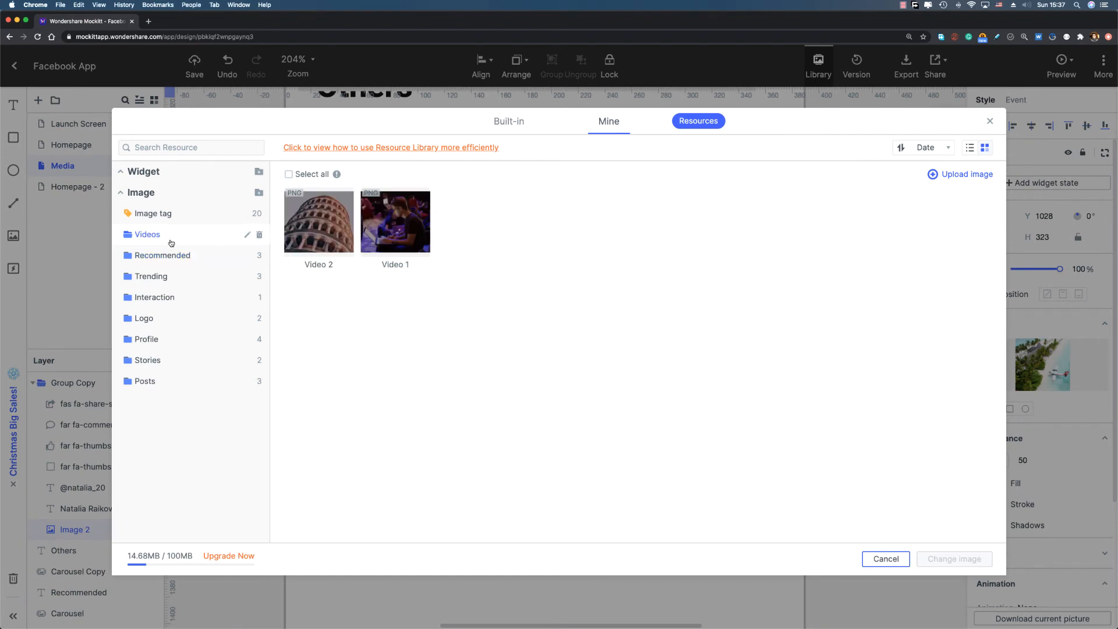
{"action": "double_click", "coordinate": [389, 232]}
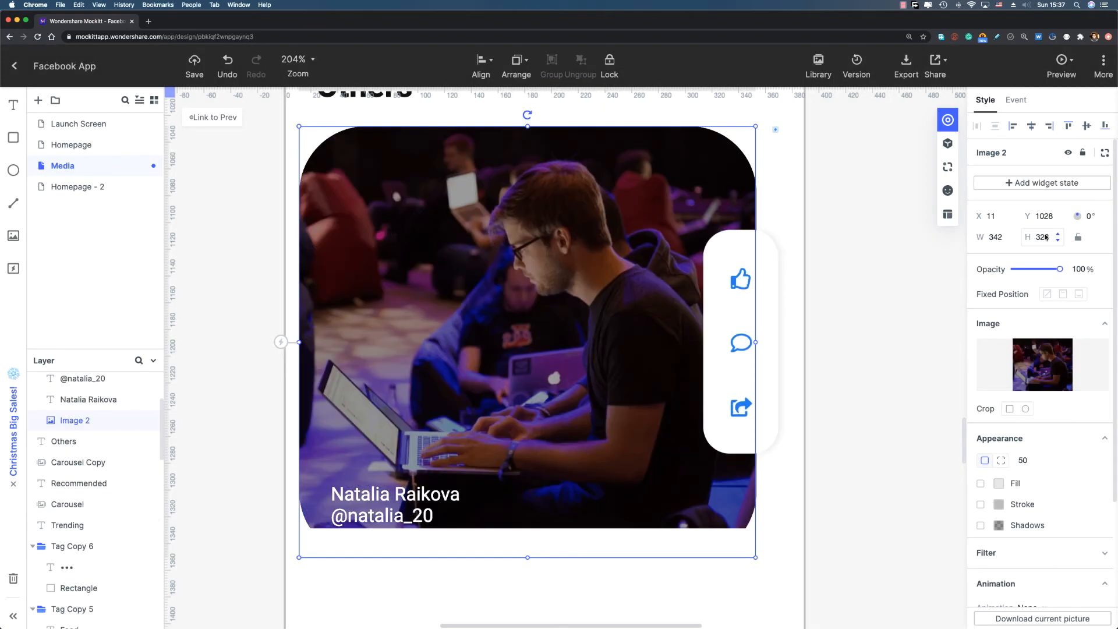
- Set the post image's height to 270 and move the profile name and handle up inside its lower-left corner
{"action": "left_click", "coordinate": [1045, 239]}
{"action": "type", "text": "2"}
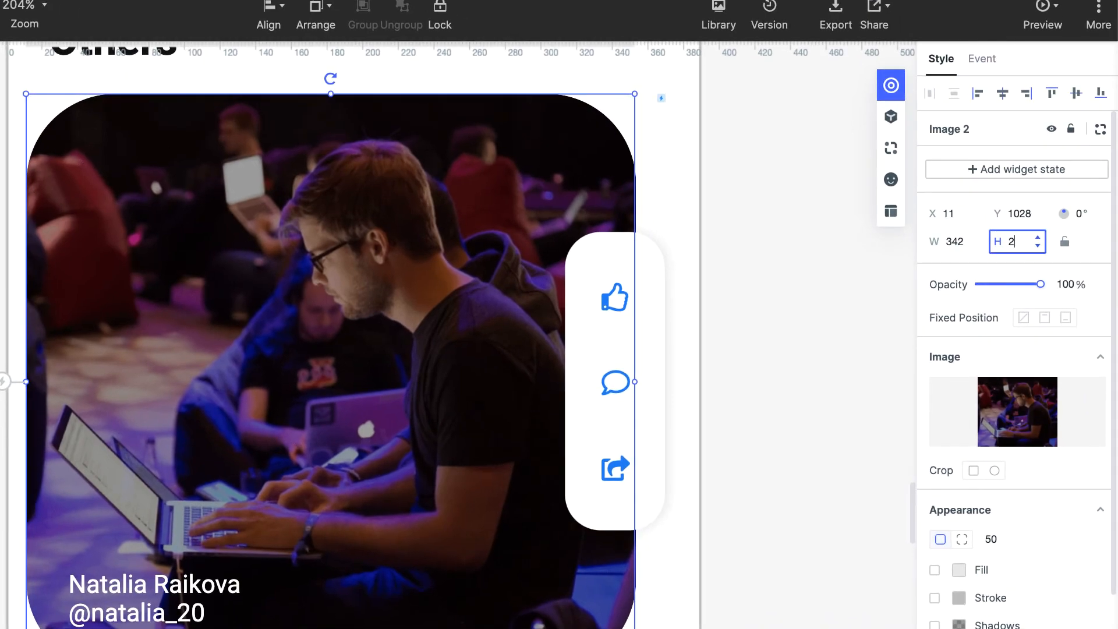
{"action": "type", "text": "70"}
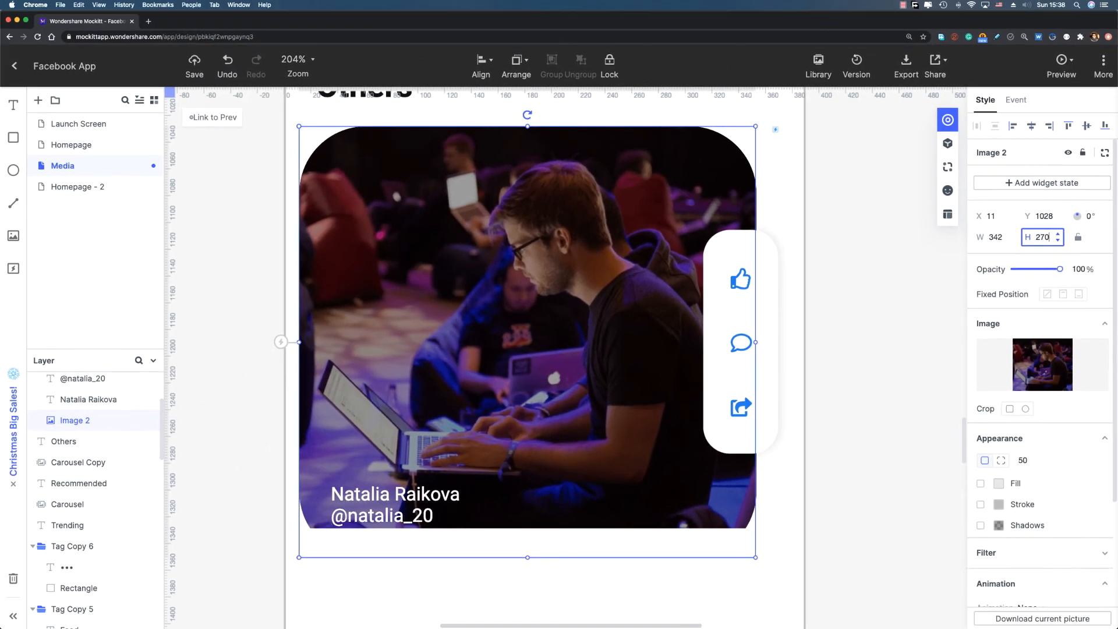
{"action": "left_click", "coordinate": [160, 611]}
{"action": "left_click", "coordinate": [161, 591], "text": "shift"}
{"action": "left_click_drag", "start_coordinate": [400, 499], "coordinate": [421, 427]}
- Move the white reaction bar with its like, comment and share icons up to the middle of the image's right edge
{"action": "left_click", "coordinate": [745, 350]}
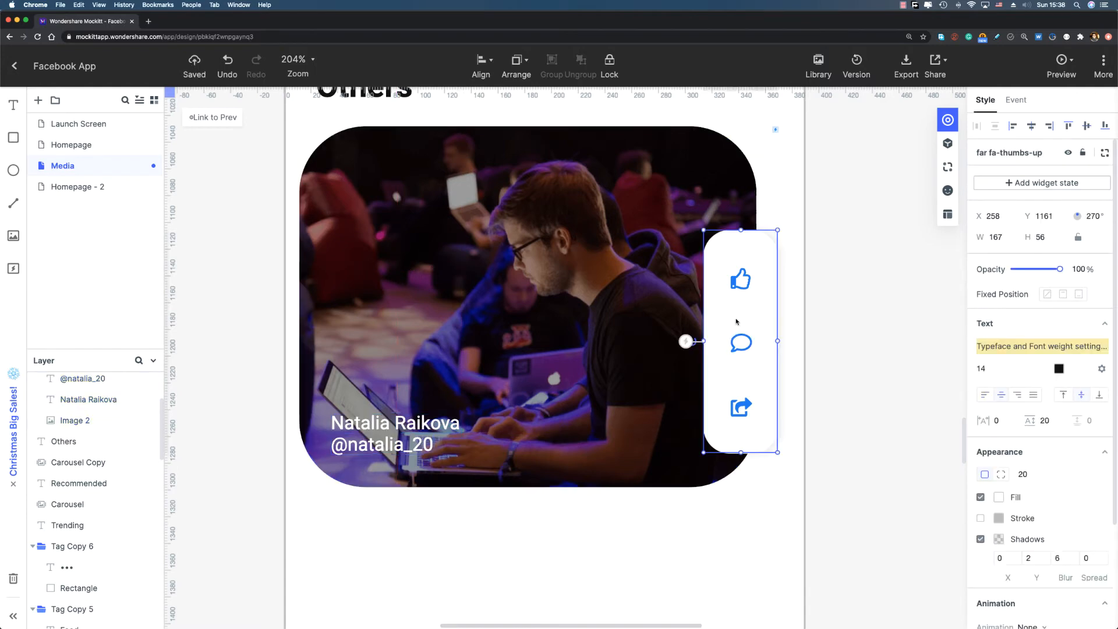
{"action": "left_click", "coordinate": [742, 343], "text": "shift"}
{"action": "left_click", "coordinate": [742, 406], "text": "shift"}
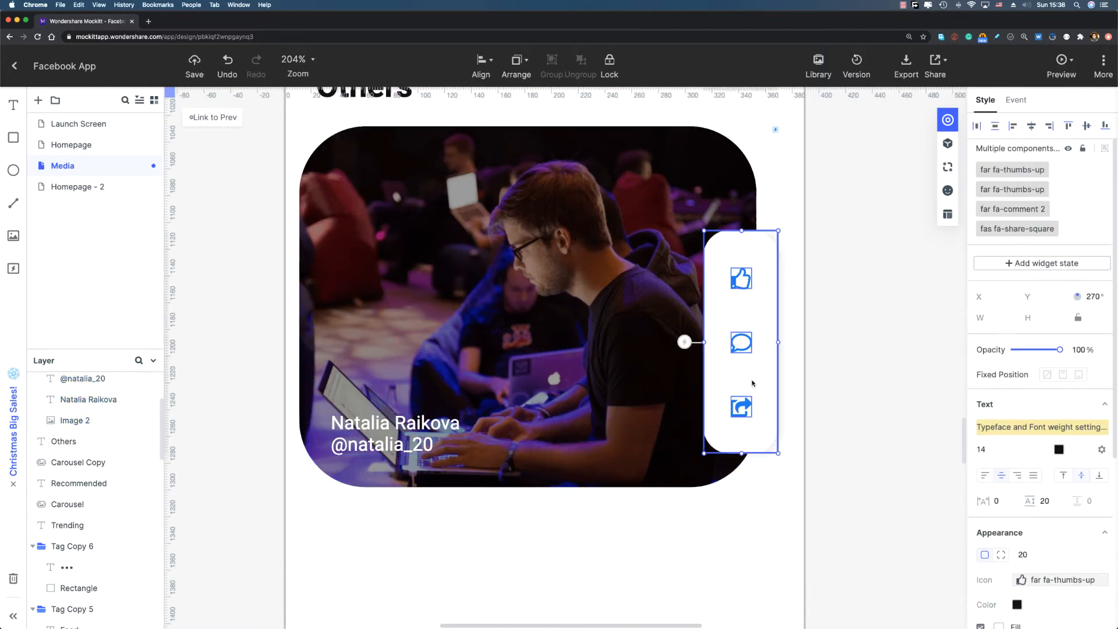
{"action": "left_click_drag", "start_coordinate": [737, 433], "coordinate": [735, 400]}
{"action": "scroll", "coordinate": [676, 584], "scroll_direction": "up", "scroll_amount": 2}
{"action": "scroll", "coordinate": [675, 584], "scroll_direction": "left", "scroll_amount": 2}
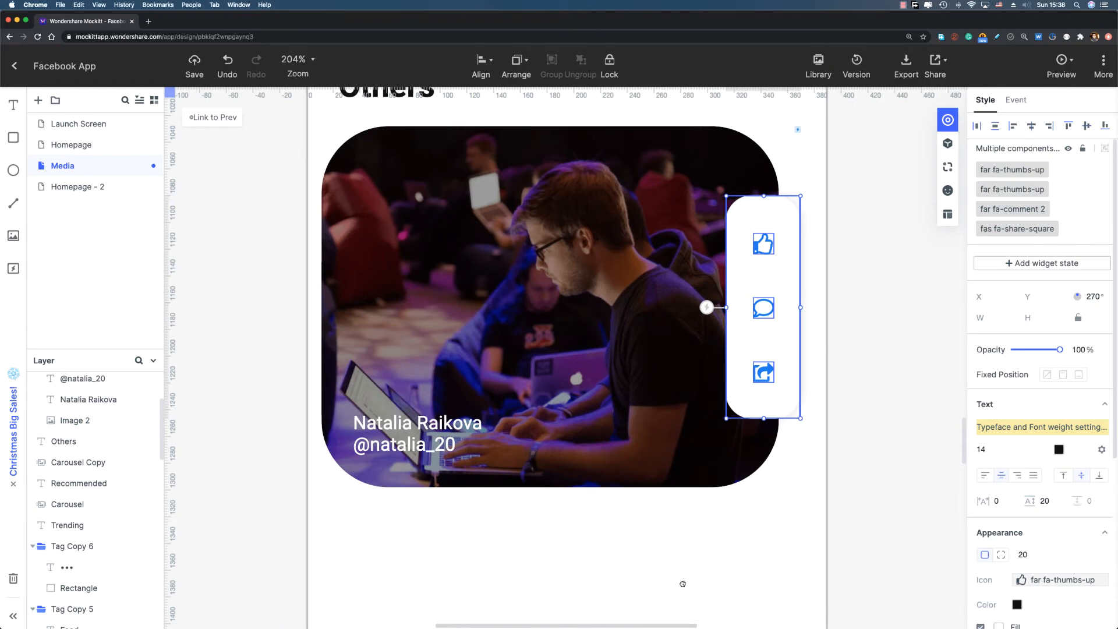
{"action": "scroll", "coordinate": [700, 610], "scroll_direction": "up", "scroll_amount": 1}
{"action": "scroll", "coordinate": [700, 610], "scroll_direction": "left", "scroll_amount": 1}
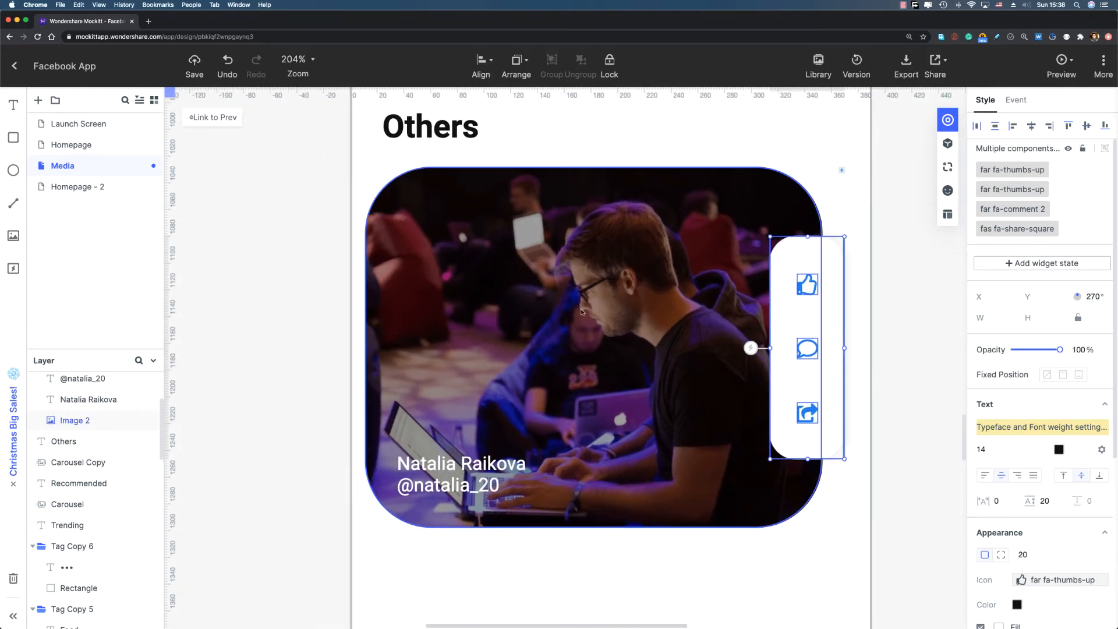
- Find the play icons in the icon library and place fas fa-play-circle in the middle of the post image
{"action": "left_click", "coordinate": [596, 361]}
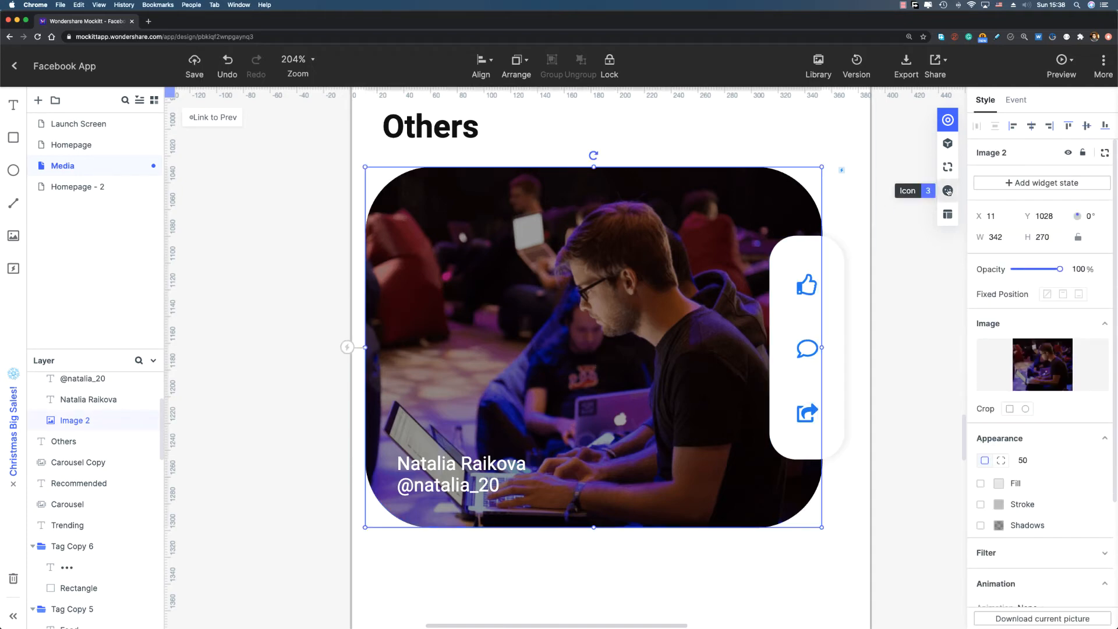
{"action": "left_click", "coordinate": [948, 191]}
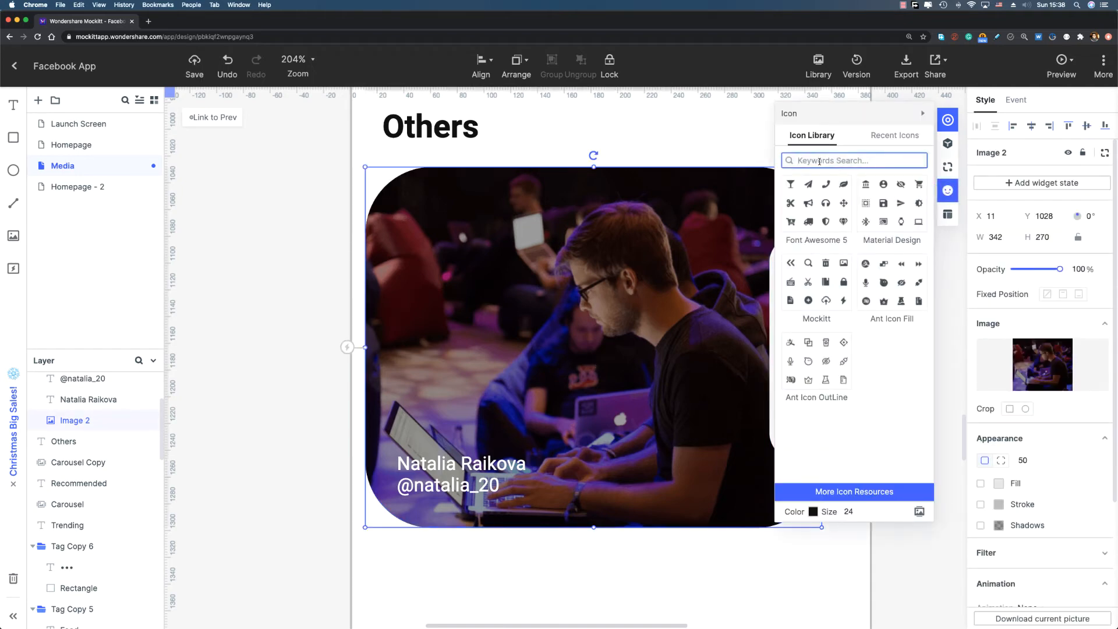
{"action": "type", "text": "play"}
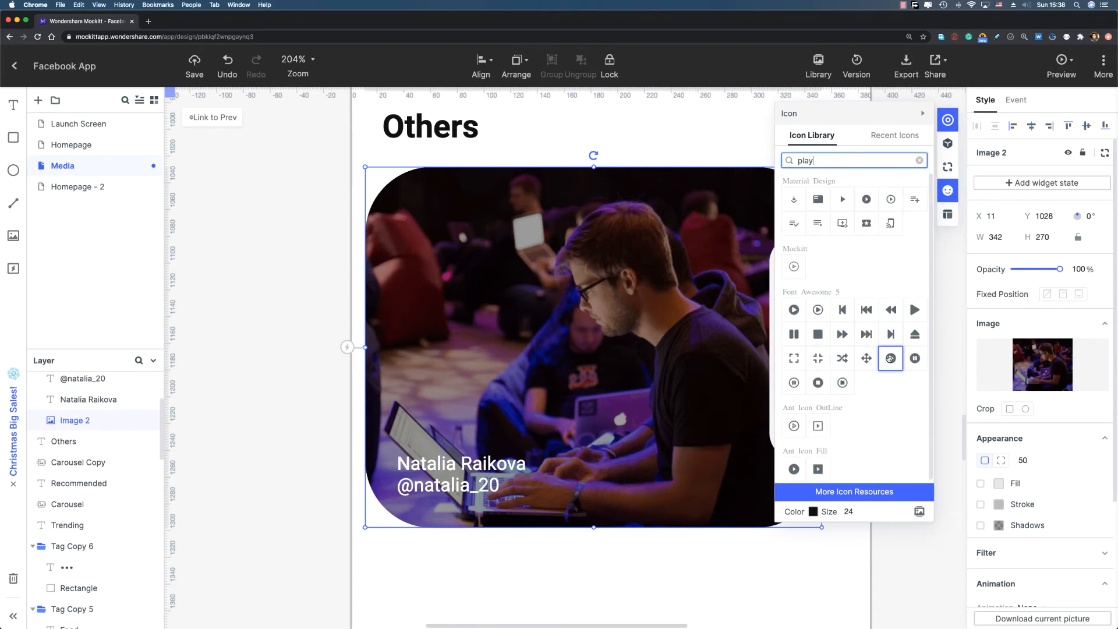
{"action": "left_click_drag", "start_coordinate": [891, 358], "coordinate": [607, 355]}
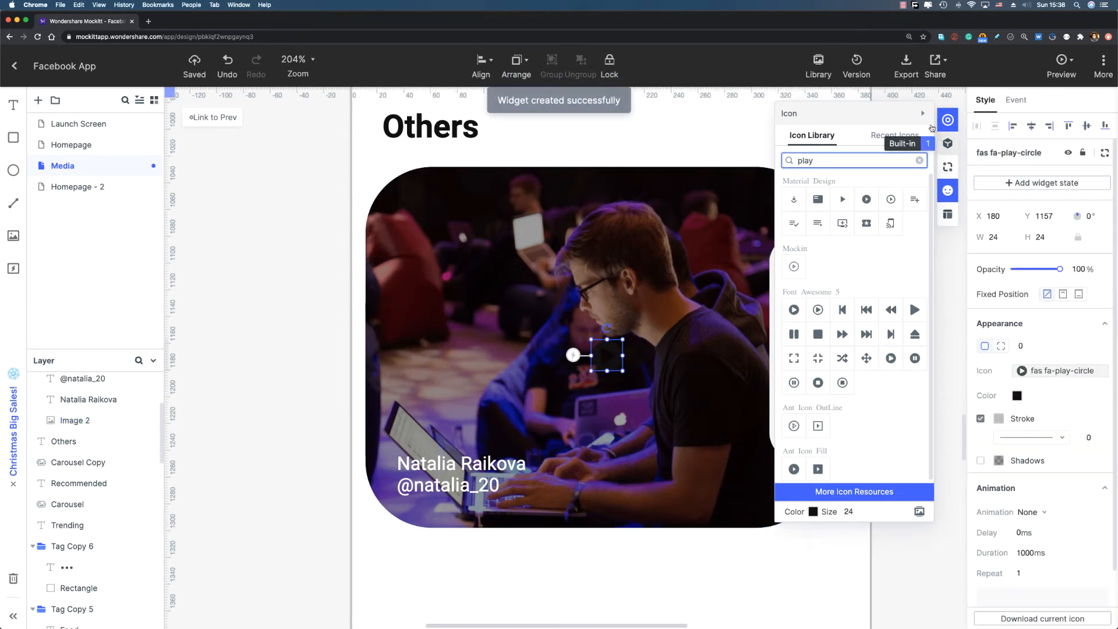
{"action": "left_click", "coordinate": [922, 113]}
- Change the play icon's colour to white
{"action": "left_click", "coordinate": [1019, 397]}
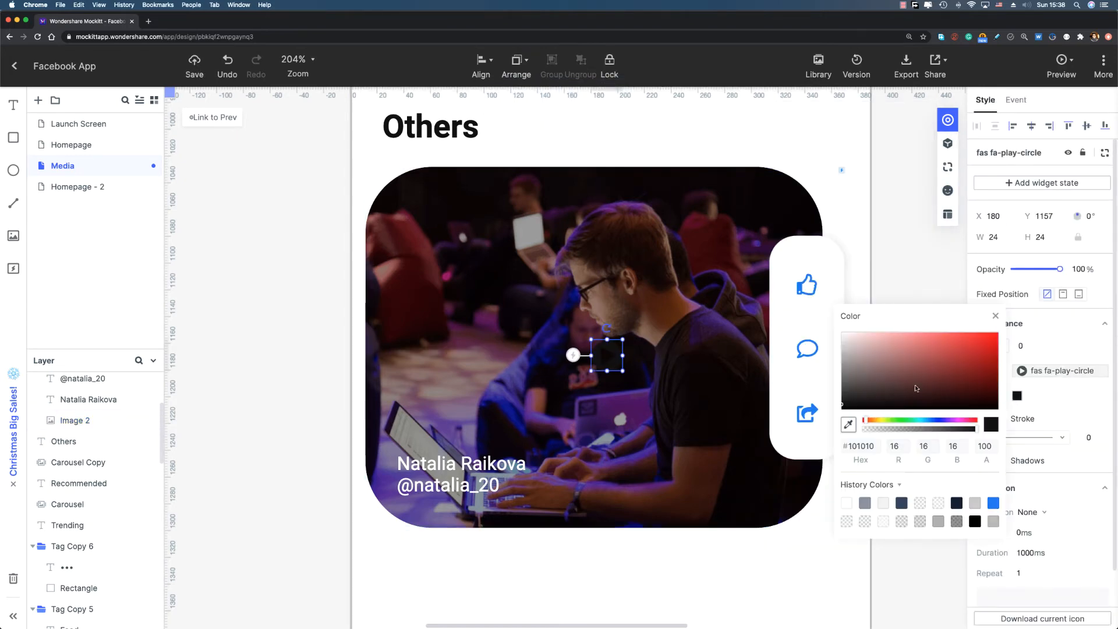
{"action": "left_click_drag", "start_coordinate": [918, 389], "coordinate": [809, 309]}
{"action": "left_click", "coordinate": [1015, 315]}
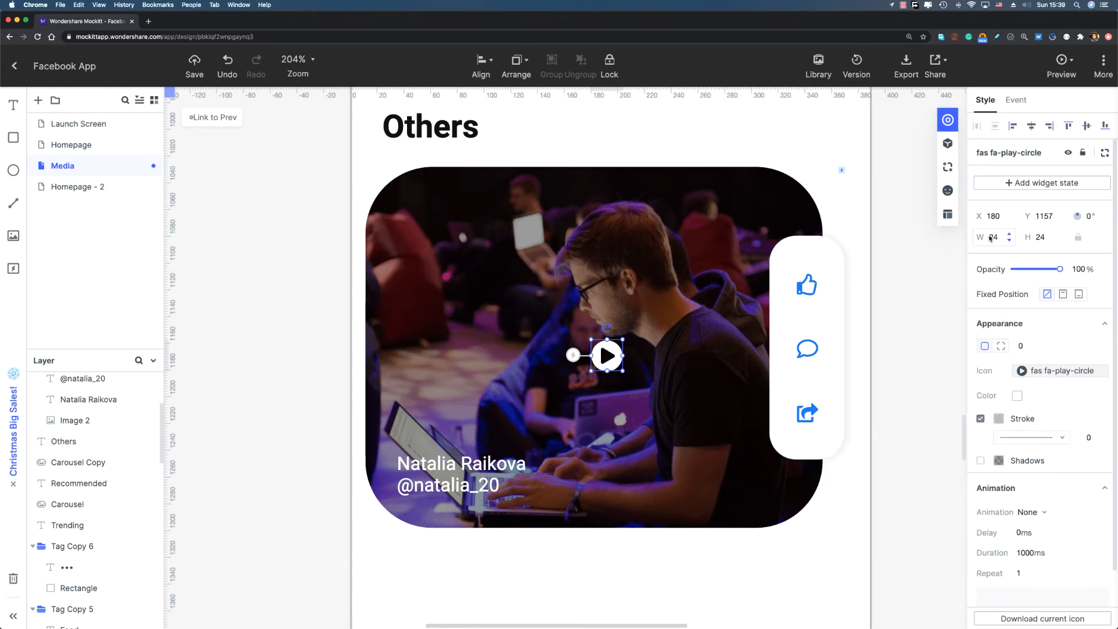
- Enlarge the play icon to 56 × 56 and centre it on the post image at X 159, Y 1135
{"action": "left_click", "coordinate": [992, 238]}
{"action": "left_click", "coordinate": [1011, 235]}
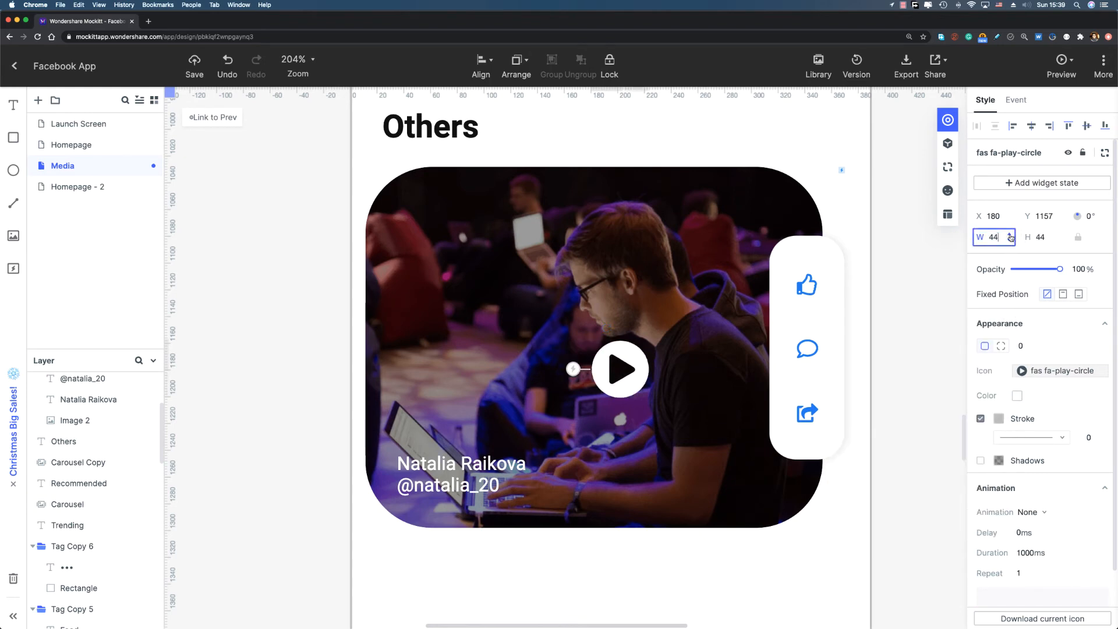
{"action": "left_click_drag", "start_coordinate": [634, 368], "coordinate": [607, 338]}
{"action": "scroll", "coordinate": [607, 338], "scroll_direction": "down", "scroll_amount": 1}
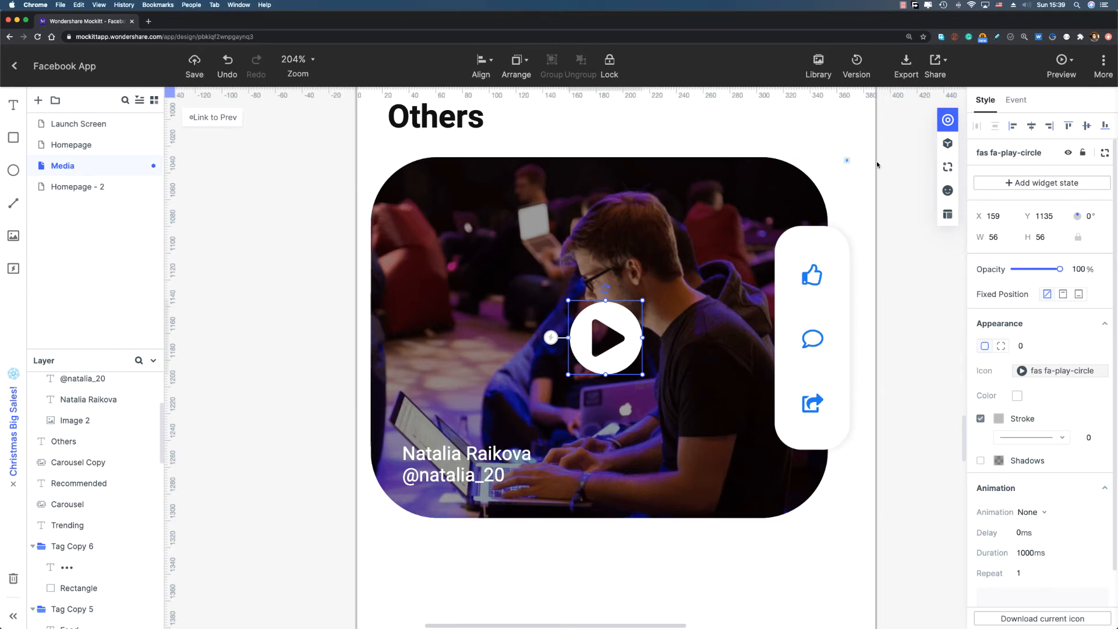
- Add an oval widget over the play icon and remove its stroke
{"action": "left_click", "coordinate": [949, 144]}
{"action": "left_click_drag", "start_coordinate": [894, 179], "coordinate": [597, 338]}
{"action": "left_click", "coordinate": [926, 114]}
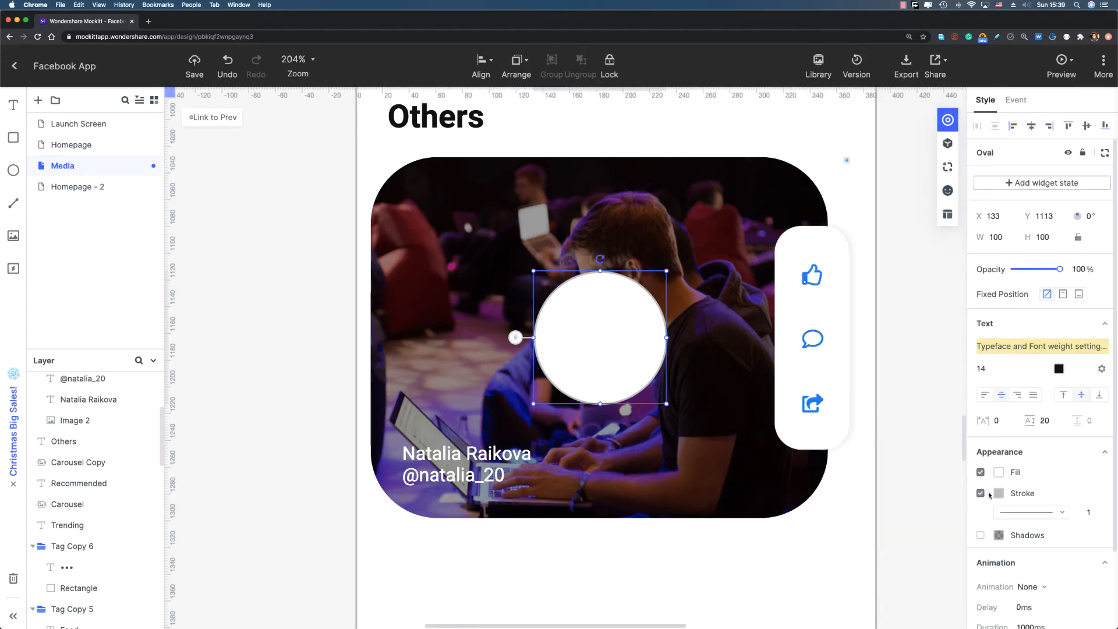
{"action": "left_click", "coordinate": [981, 493]}
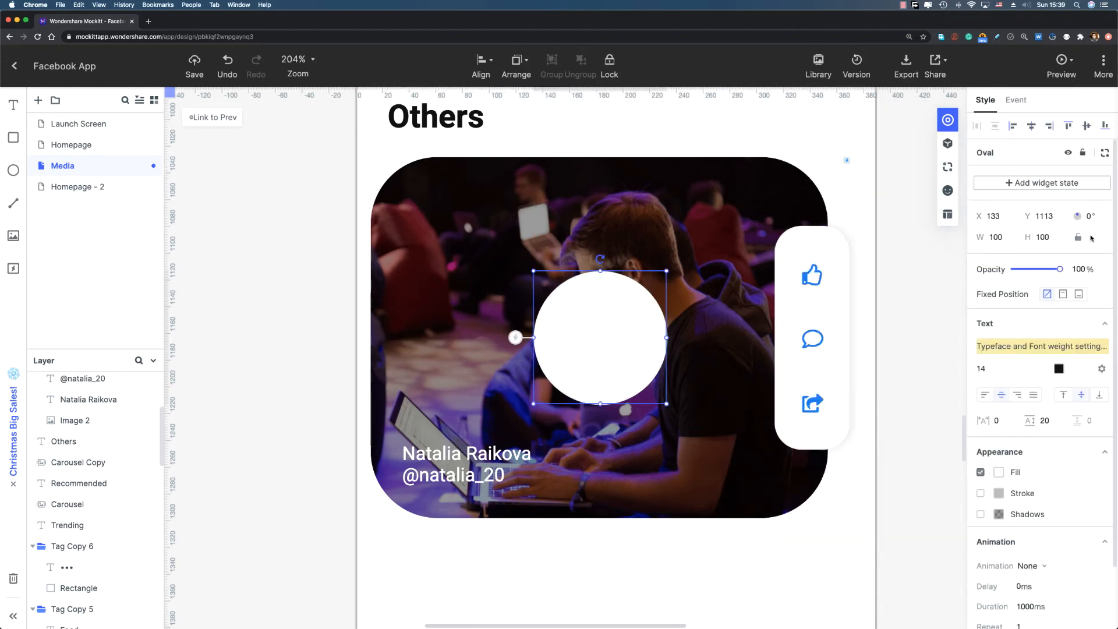
- Lock the oval's proportions and resize it to 76 × 76
{"action": "left_click", "coordinate": [1078, 237]}
{"action": "left_click", "coordinate": [996, 238]}
{"action": "type", "text": "76"}
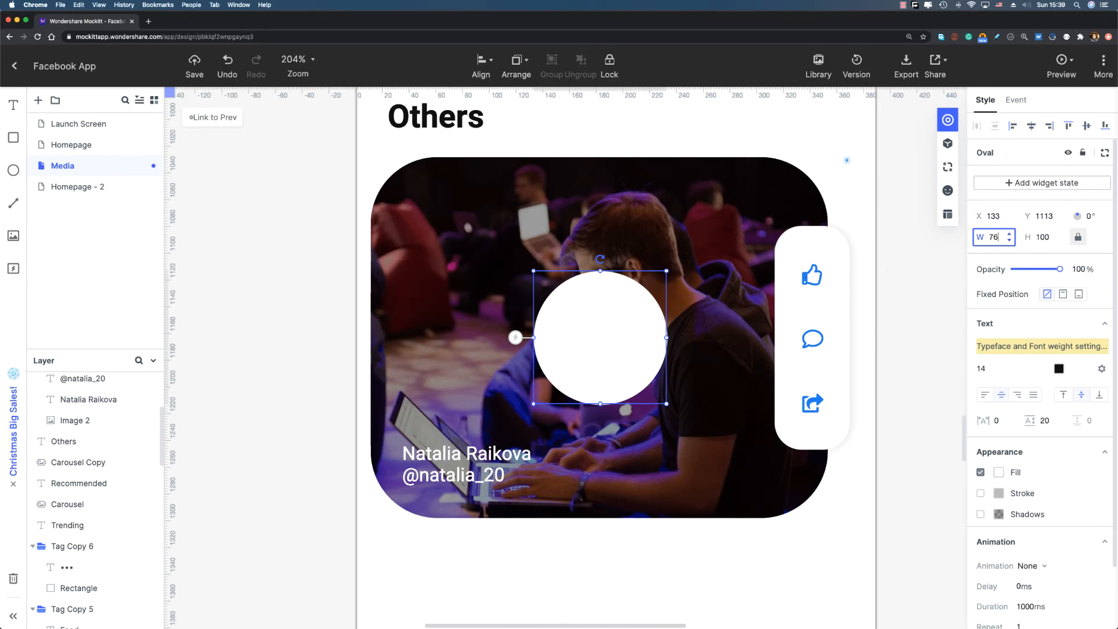
{"action": "key", "text": "Return"}
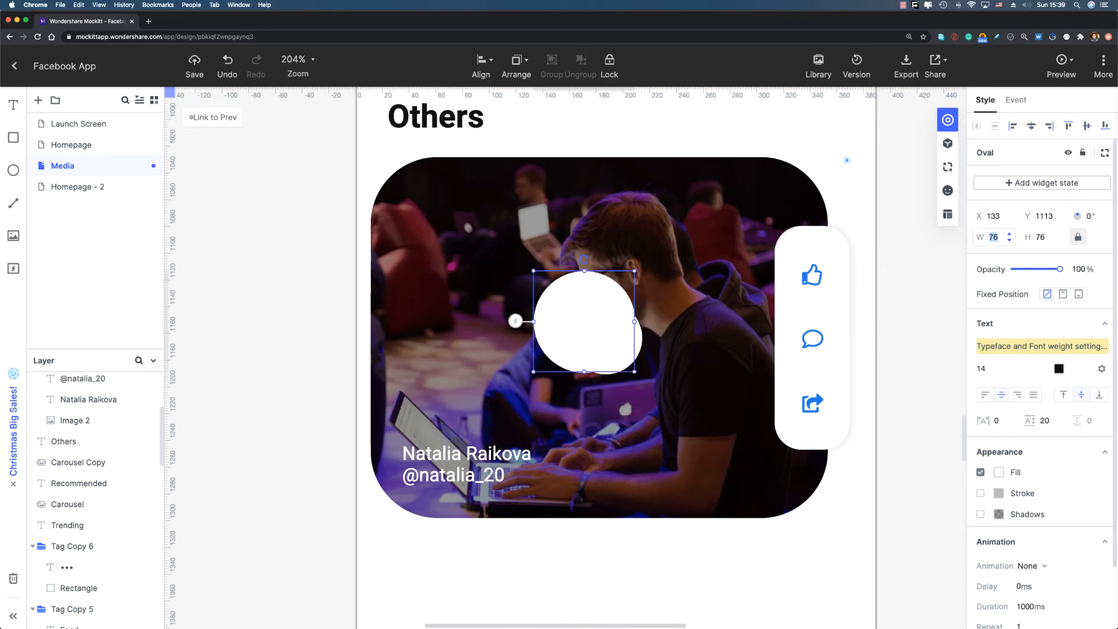
- Centre the oval on the play icon at X 149, Y 1125 and order it behind the icon
{"action": "left_click_drag", "start_coordinate": [600, 314], "coordinate": [621, 329]}
{"action": "scroll", "coordinate": [90, 384], "scroll_direction": "up", "scroll_amount": 3}
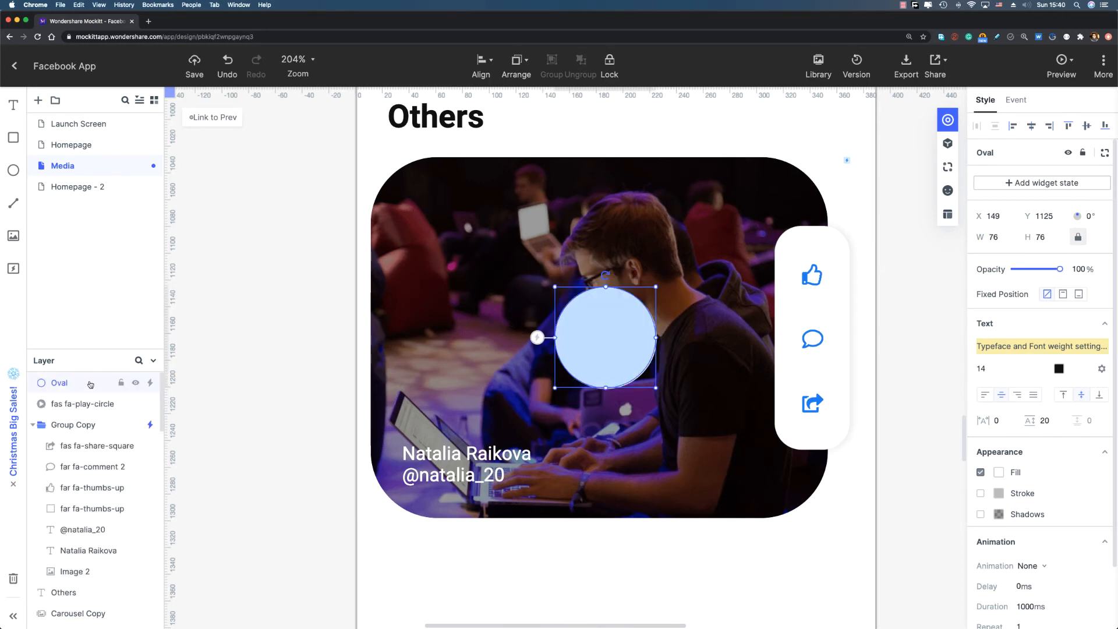
{"action": "left_click_drag", "start_coordinate": [87, 386], "coordinate": [84, 412]}
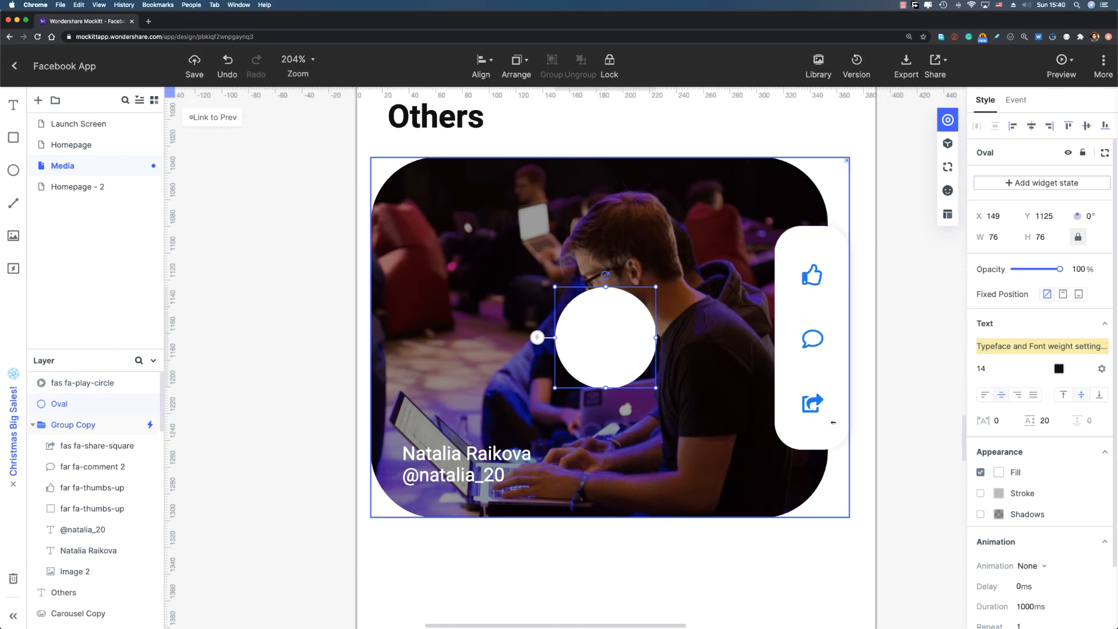
- Set the oval's fill colour opacity to 20
{"action": "left_click", "coordinate": [998, 472]}
{"action": "left_click", "coordinate": [967, 524]}
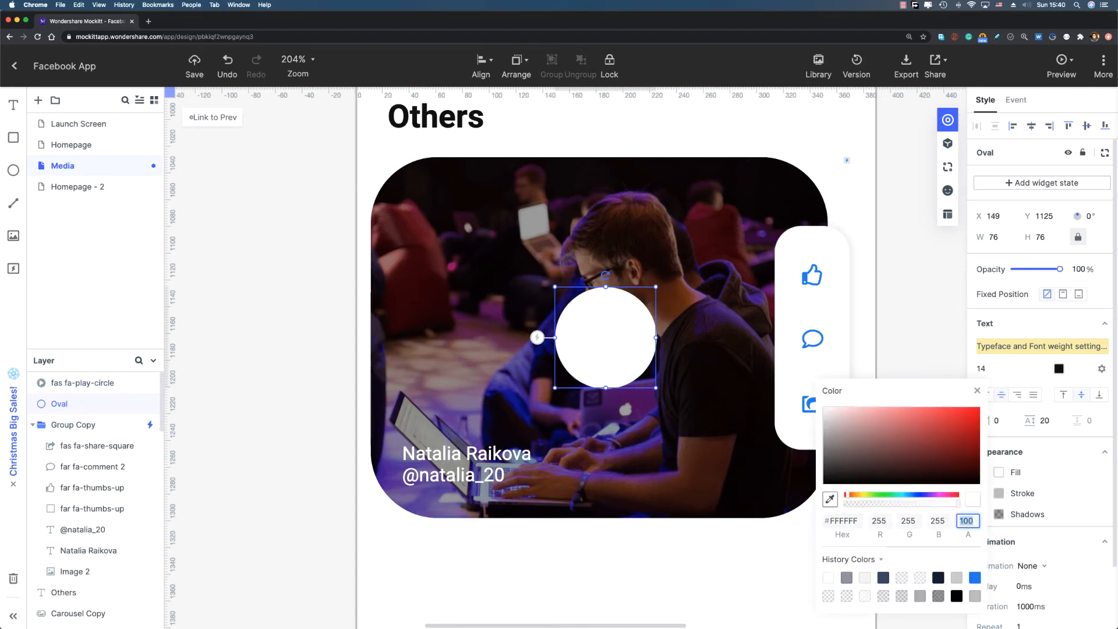
{"action": "type", "text": "20"}
{"action": "key", "text": "Return"}
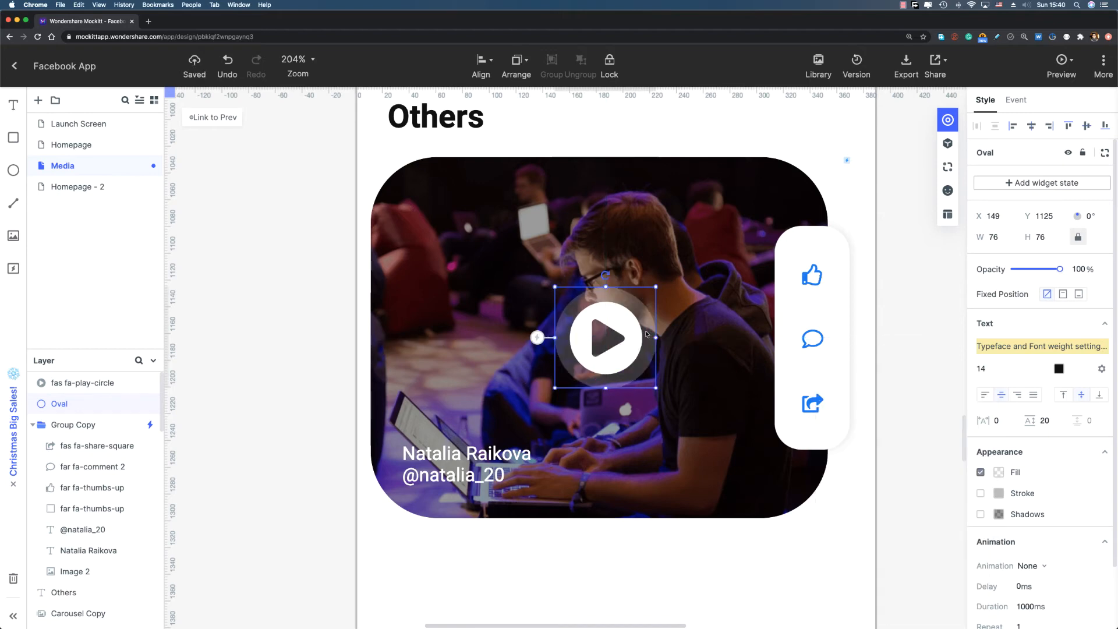
- Move the play icon and its oval into the video post's group, and duplicate the group
{"action": "scroll", "coordinate": [650, 484], "scroll_direction": "down", "scroll_amount": 5}
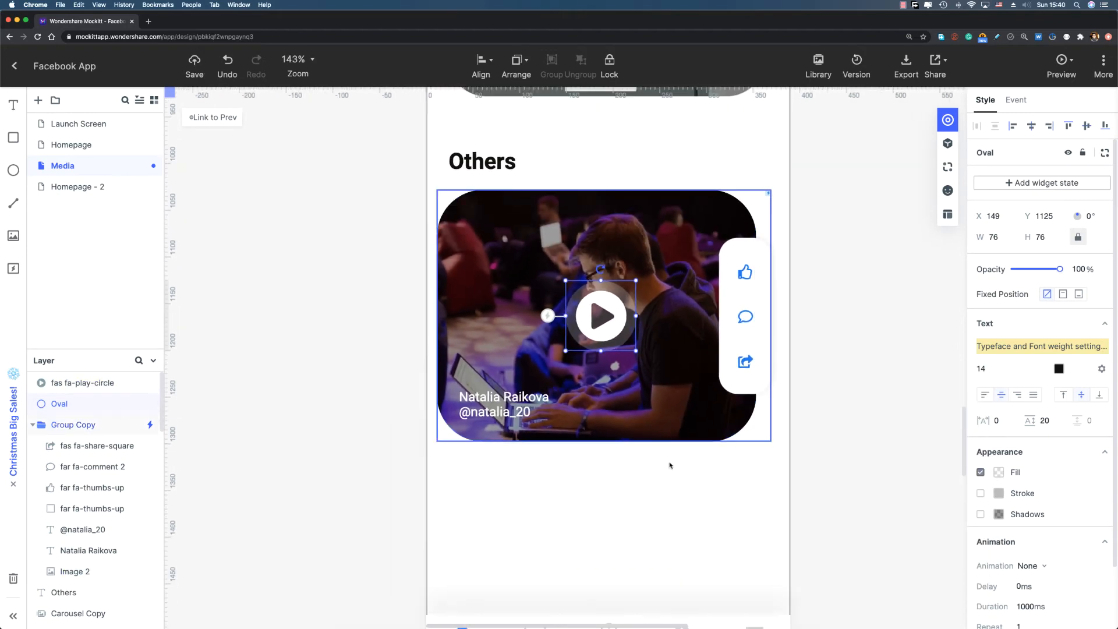
{"action": "left_click", "coordinate": [652, 329], "text": "shift"}
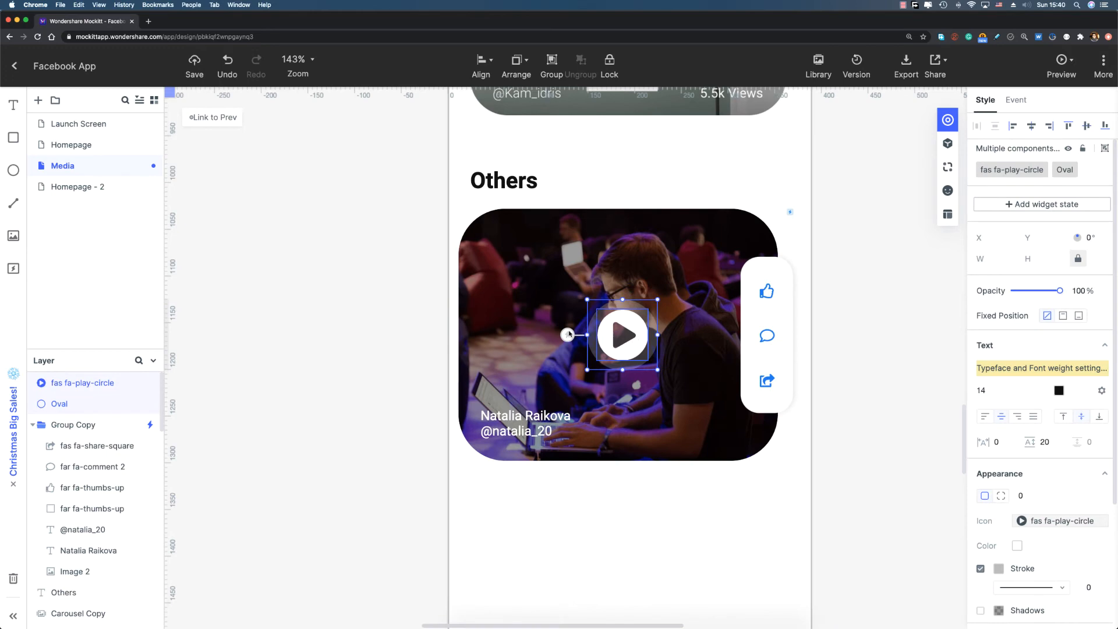
{"action": "left_click_drag", "start_coordinate": [85, 404], "coordinate": [87, 434]}
{"action": "left_click", "coordinate": [548, 267]}
{"action": "key", "text": "super+d"}
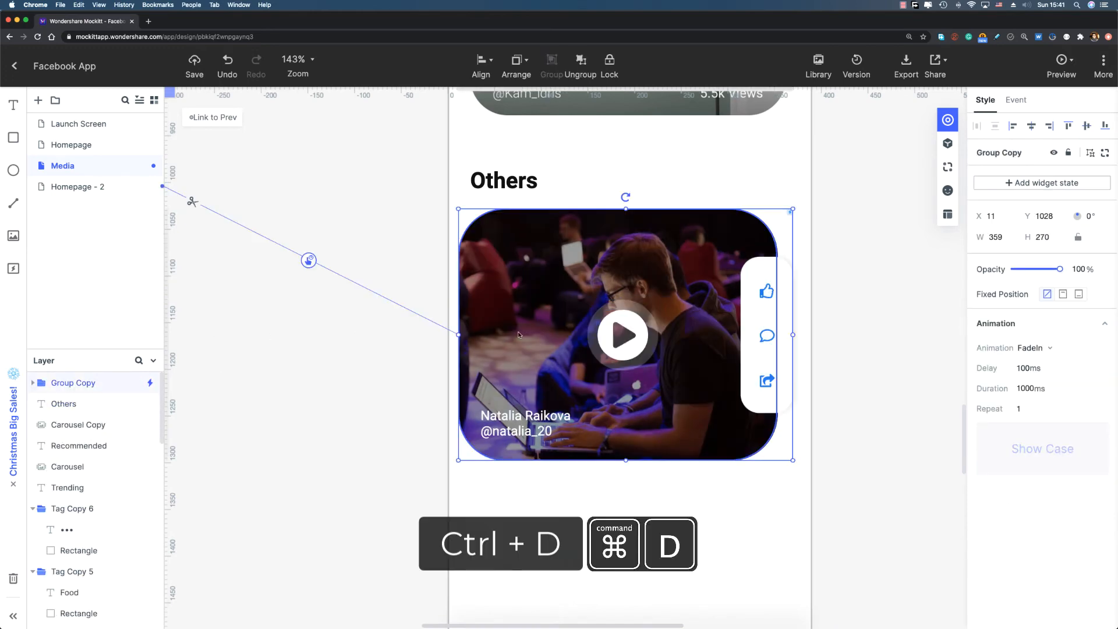
- Increase the Media screen's height so there is room below the duplicated video post
{"action": "scroll", "coordinate": [571, 327], "scroll_direction": "down", "scroll_amount": 4}
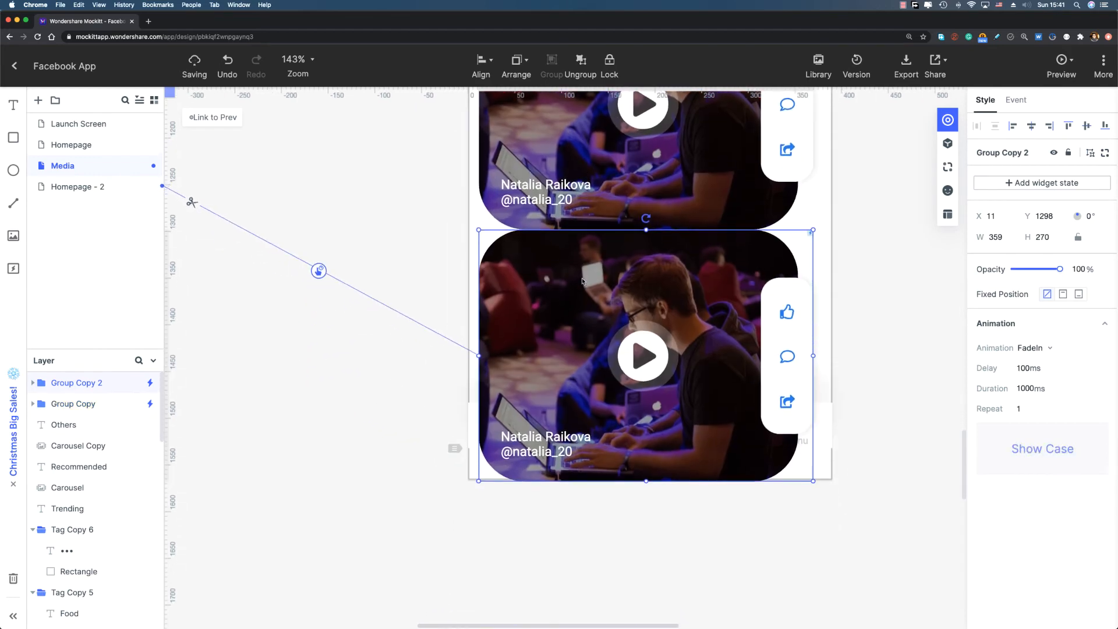
{"action": "scroll", "coordinate": [785, 323], "scroll_direction": "down", "scroll_amount": 5}
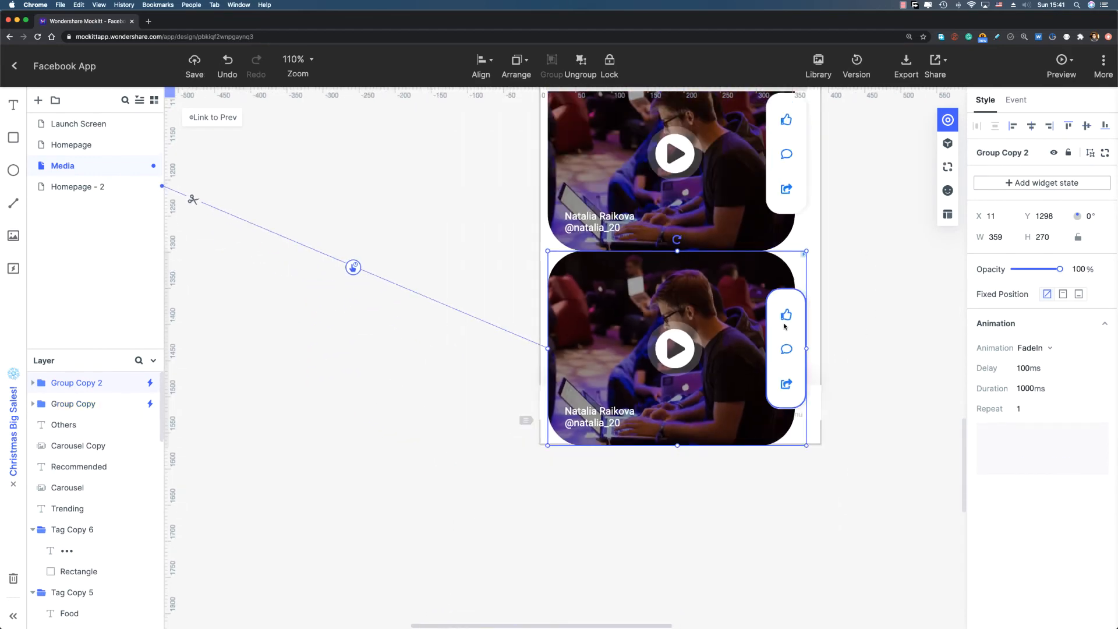
{"action": "scroll", "coordinate": [779, 392], "scroll_direction": "down", "scroll_amount": 6}
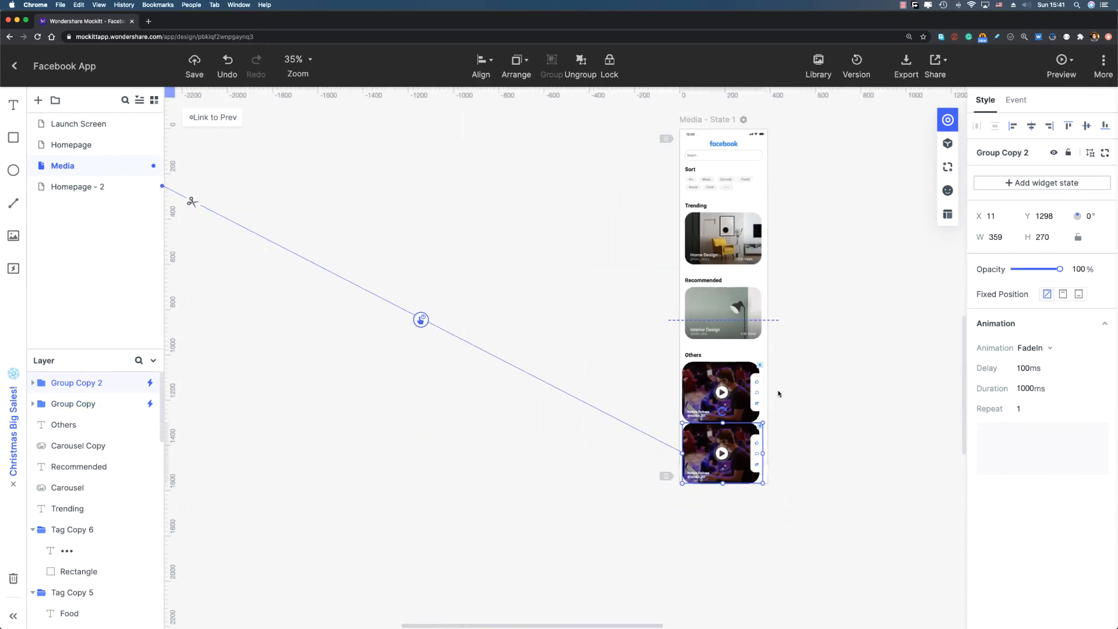
{"action": "left_click_drag", "start_coordinate": [691, 362], "coordinate": [663, 373]}
{"action": "left_click", "coordinate": [678, 249]}
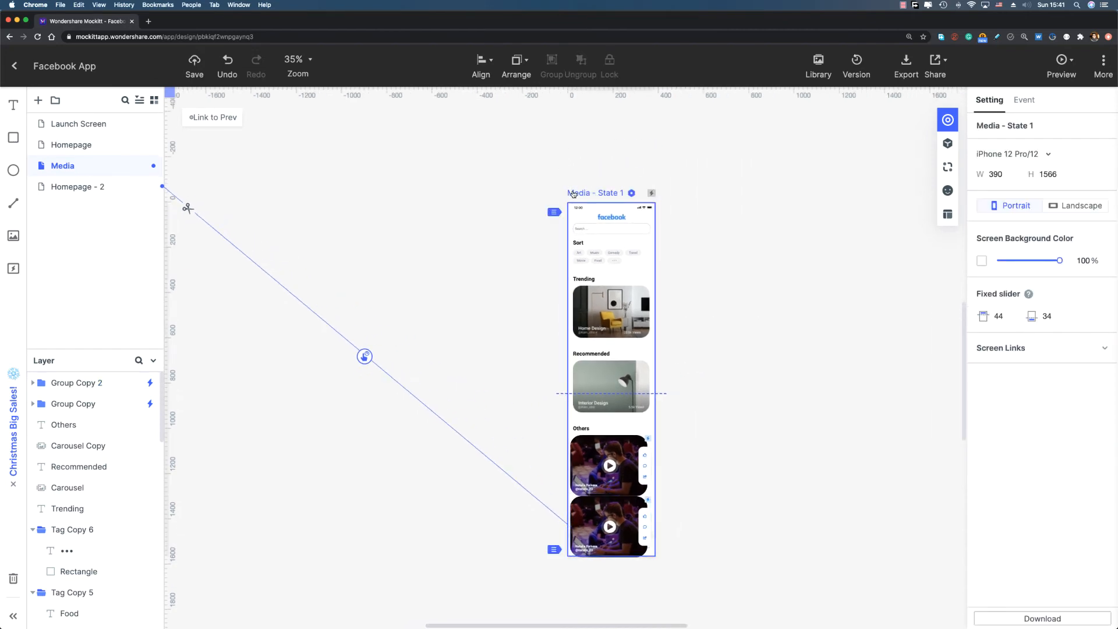
{"action": "left_click", "coordinate": [1054, 175]}
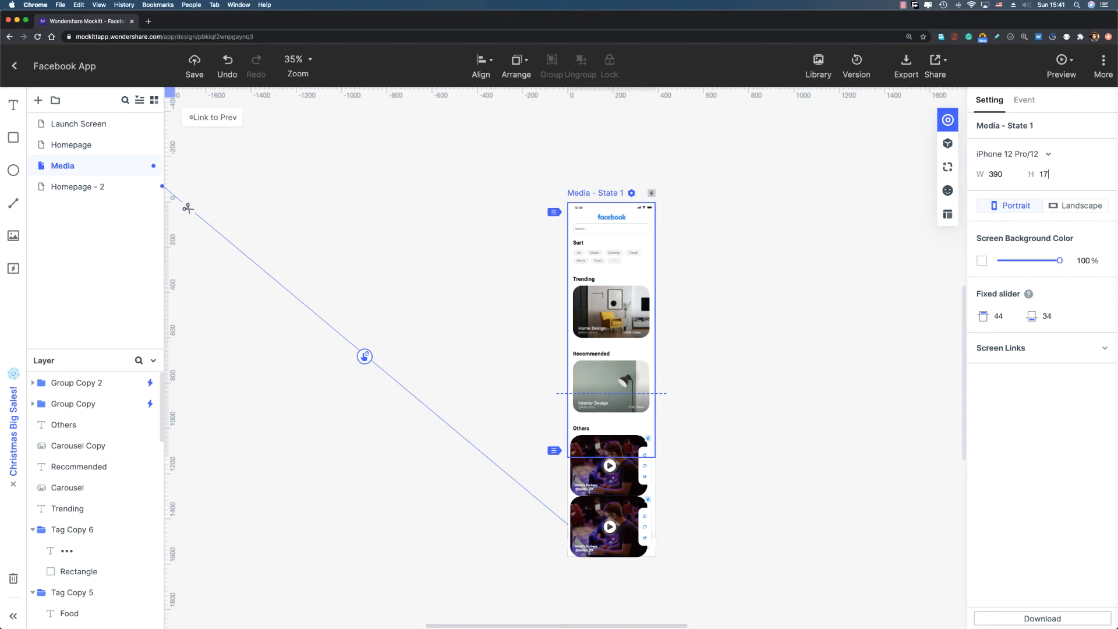
{"action": "key", "text": "Return"}
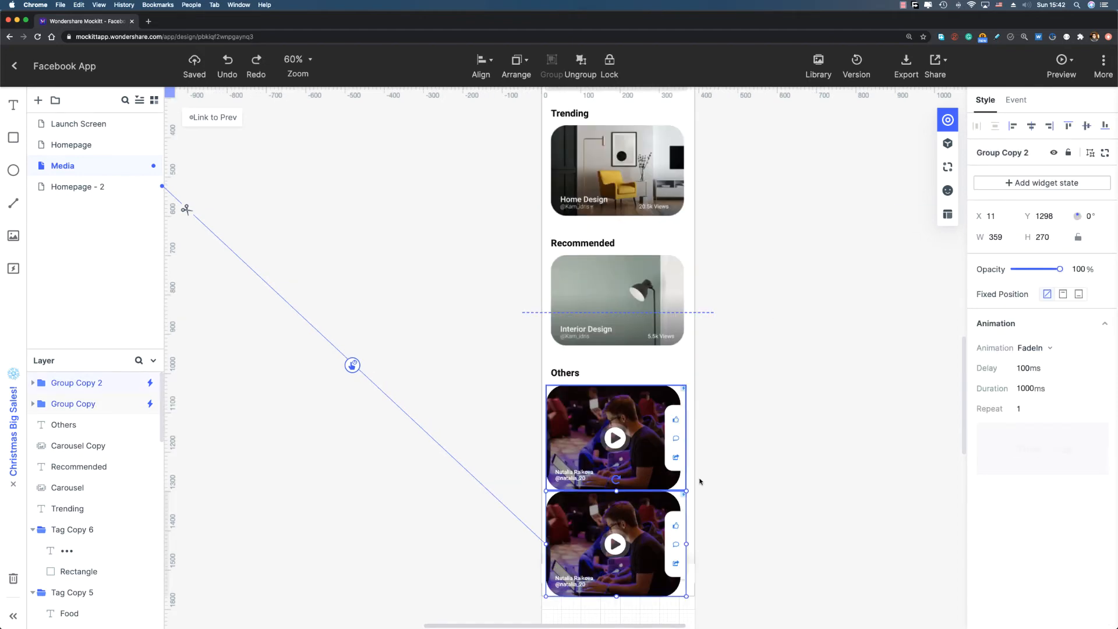
- Extend the white background rectangle down to the screen's lower edge, with a height of 1727
{"action": "left_click_drag", "start_coordinate": [741, 499], "coordinate": [770, 401]}
{"action": "left_click", "coordinate": [668, 272]}
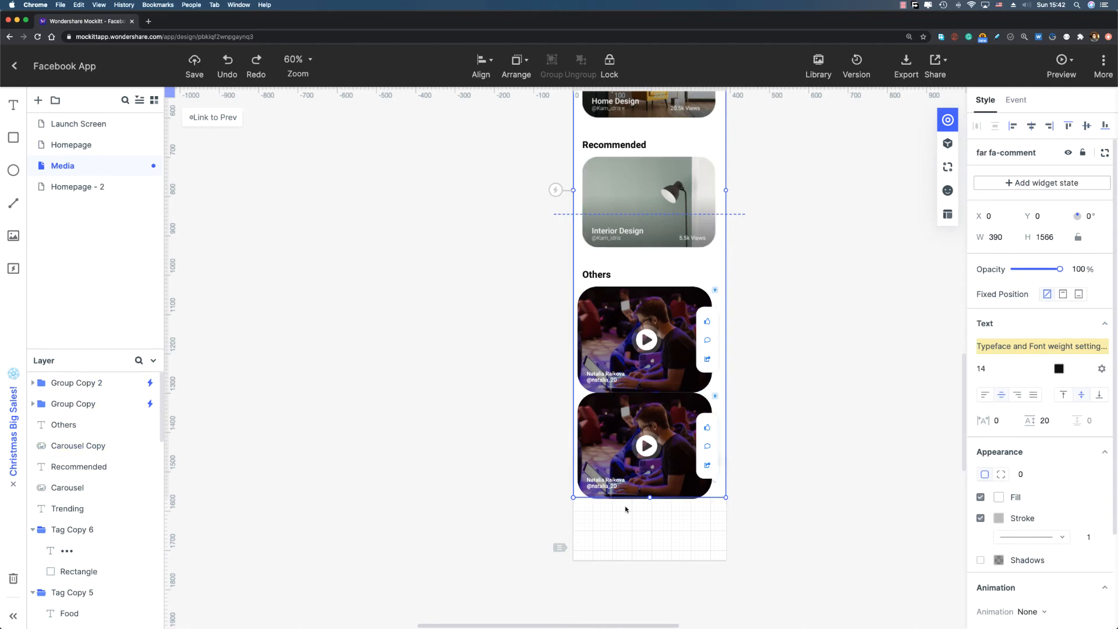
{"action": "left_click_drag", "start_coordinate": [650, 497], "coordinate": [650, 560]}
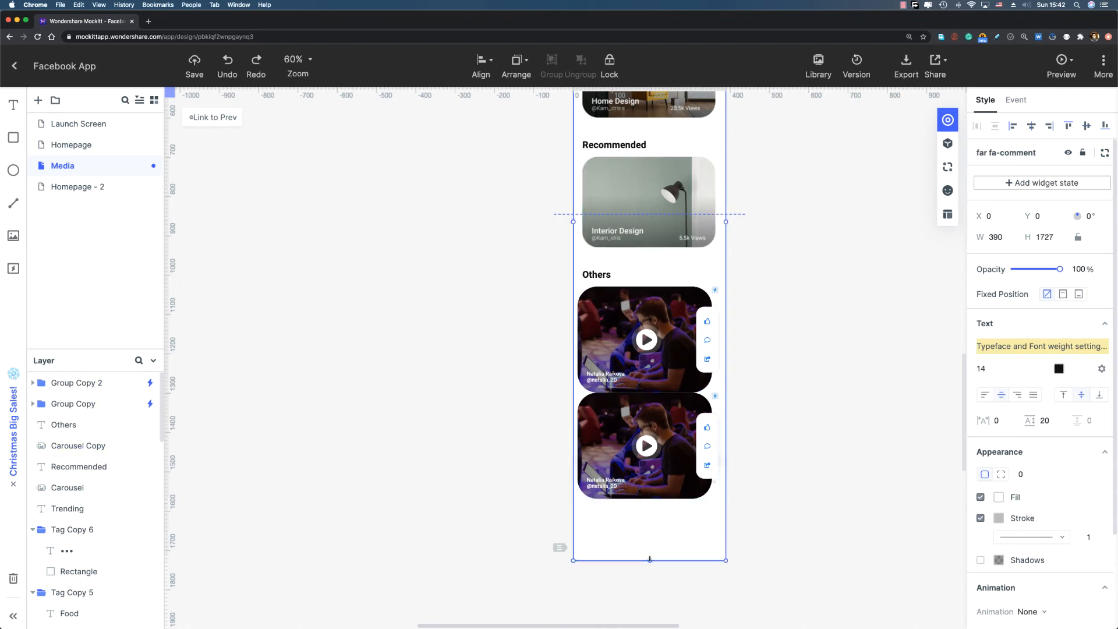
- Move the Tabbar group down to the lower end of the extended Media screen
{"action": "scroll", "coordinate": [116, 478], "scroll_direction": "down", "scroll_amount": 10}
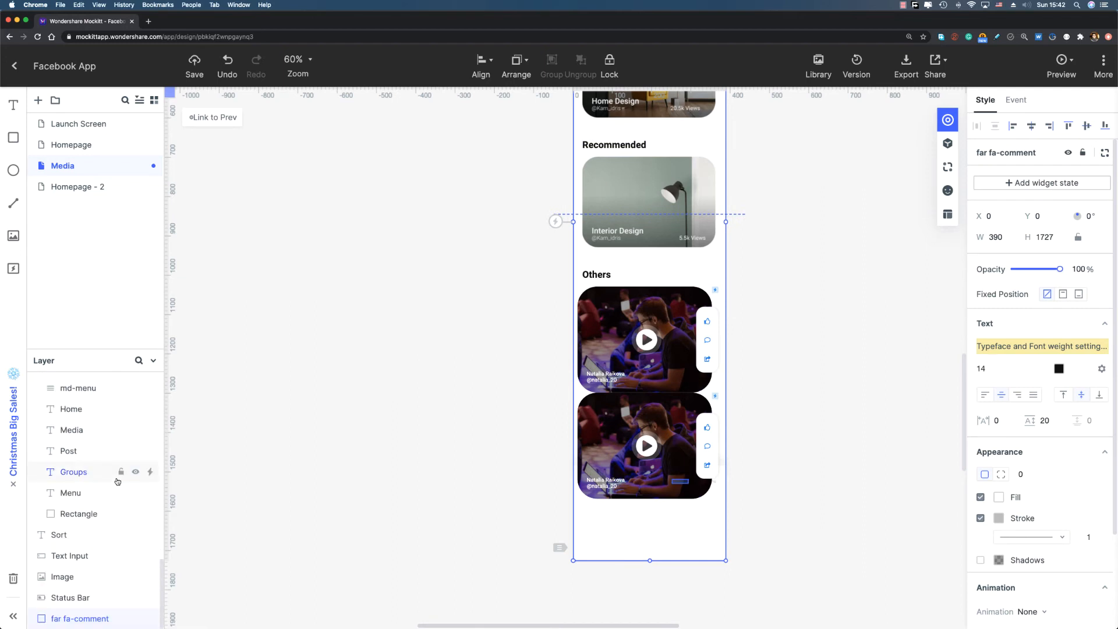
{"action": "scroll", "coordinate": [117, 482], "scroll_direction": "up", "scroll_amount": 4}
{"action": "left_click", "coordinate": [59, 475]}
{"action": "key", "text": "shift+Down"}
{"action": "key", "text": "shift+Down"}
{"action": "key", "text": "shift+Down"}
{"action": "key", "text": "shift+Down"}
{"action": "key", "text": "shift+Down"}
{"action": "key", "text": "shift+Down"}
{"action": "key", "text": "shift+Down"}
{"action": "key", "text": "shift+Down"}
{"action": "key", "text": "shift+Down"}
{"action": "key", "text": "shift+Down"}
{"action": "key", "text": "shift+Down"}
{"action": "key", "text": "shift+Down"}
{"action": "key", "text": "shift+Down"}
{"action": "key", "text": "shift+Down"}
{"action": "key", "text": "shift+Down"}
{"action": "key", "text": "shift+Down"}
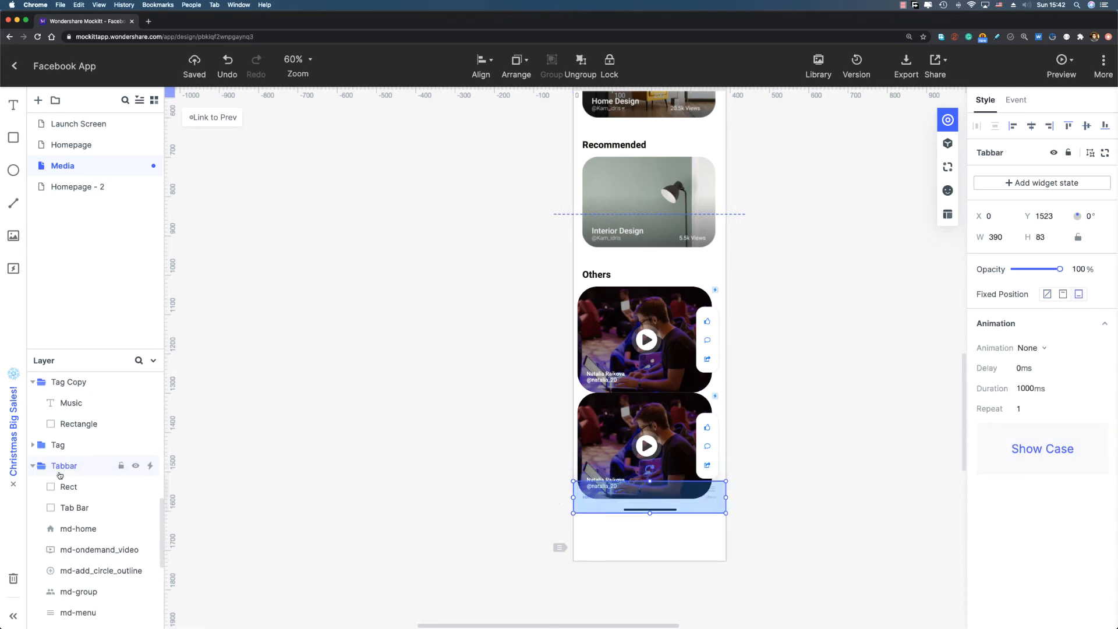
{"action": "scroll", "coordinate": [610, 559], "scroll_direction": "up", "scroll_amount": 5}
{"action": "left_click", "coordinate": [850, 466]}
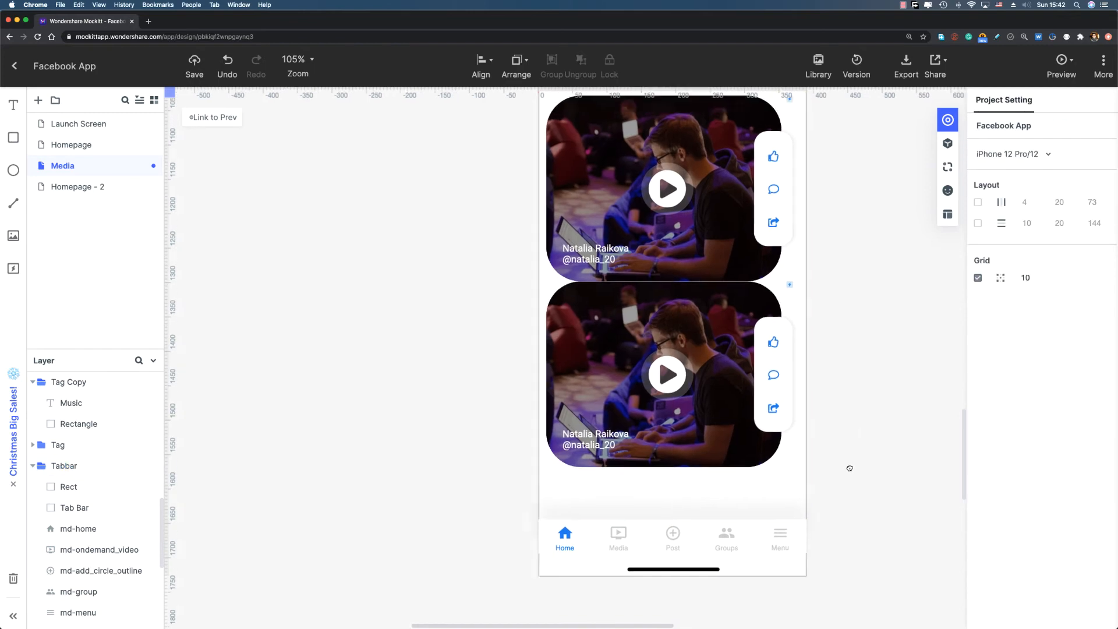
- Move the duplicated video post down to Y 1330, leaving a gap below the first post
{"action": "scroll", "coordinate": [699, 402], "scroll_direction": "up", "scroll_amount": 2}
{"action": "left_click", "coordinate": [589, 333]}
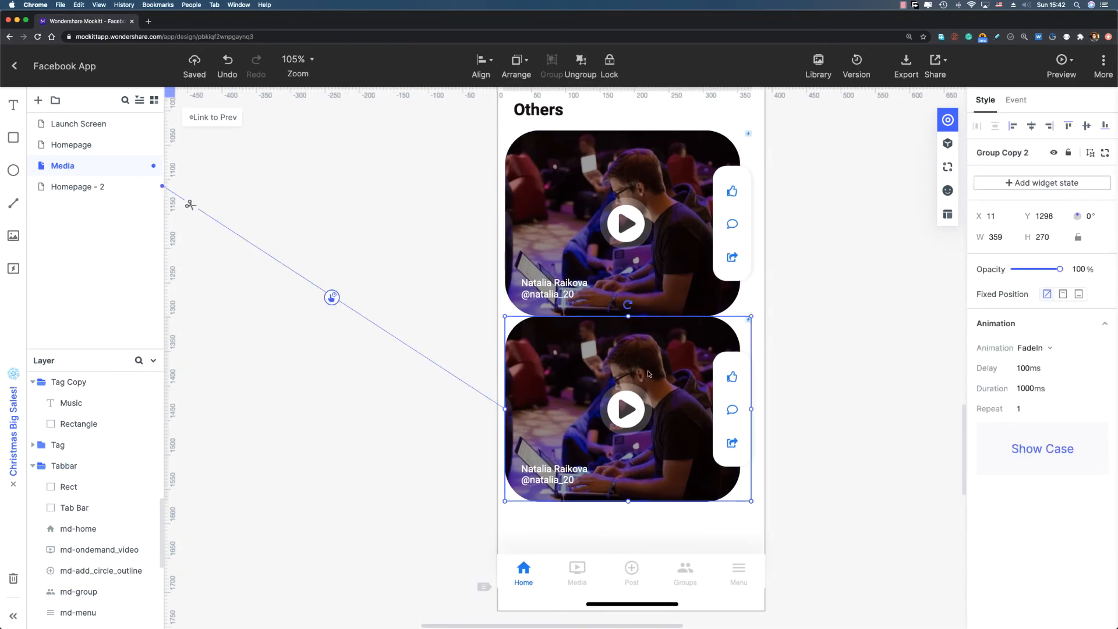
{"action": "left_click_drag", "start_coordinate": [608, 344], "coordinate": [609, 361]}
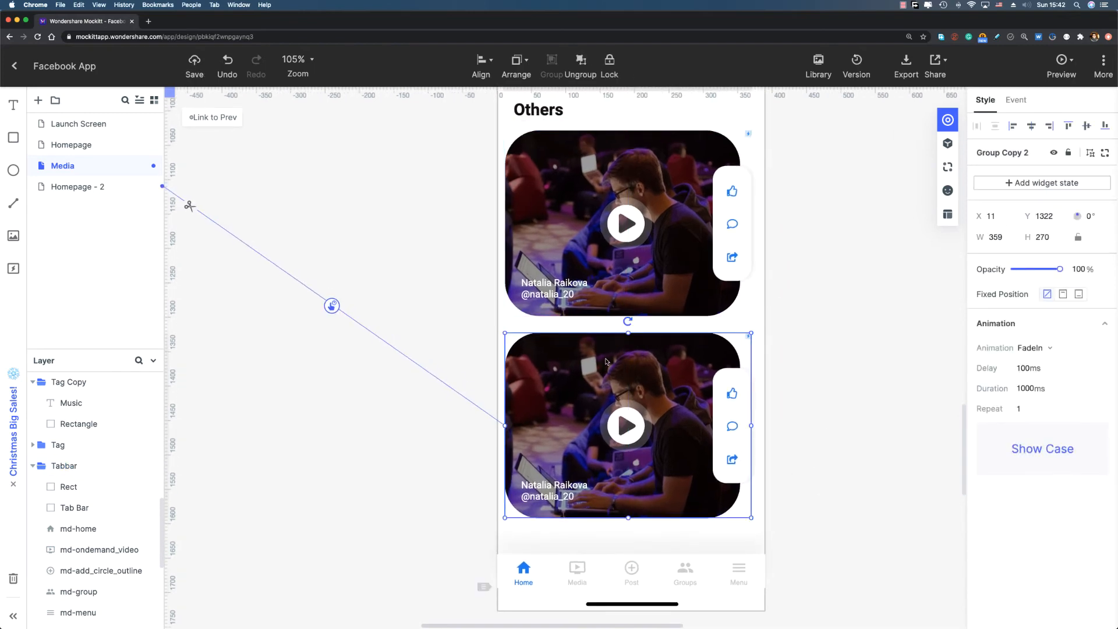
{"action": "key", "text": "alt"}
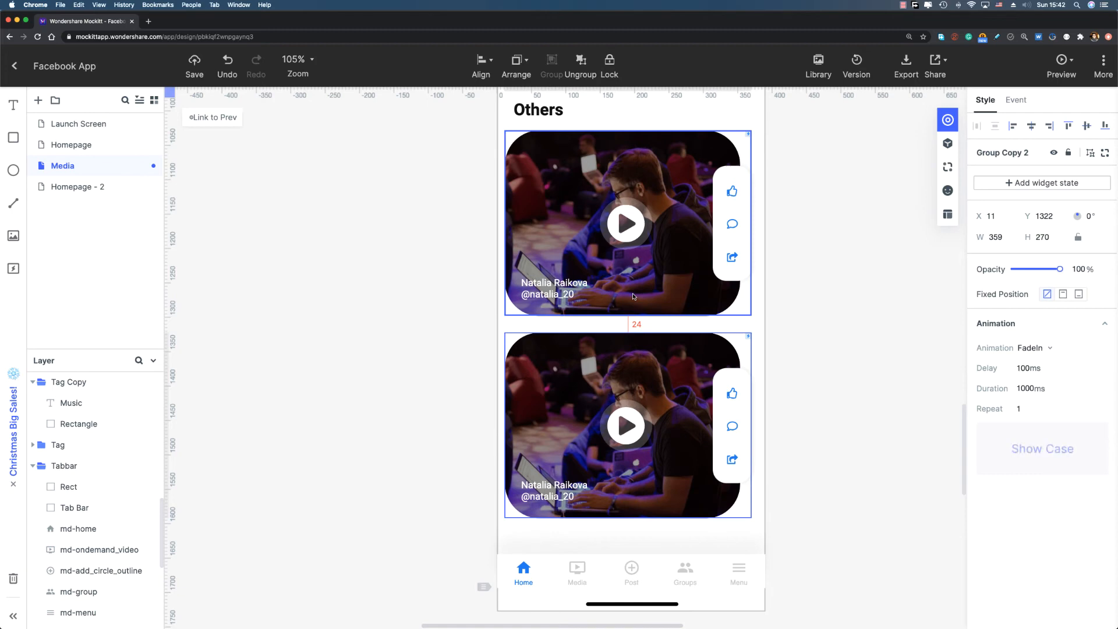
{"action": "key", "text": "Down"}
{"action": "key", "text": "Down"}
{"action": "key", "text": "Down"}
{"action": "key", "text": "Down"}
{"action": "key", "text": "Down"}
{"action": "key", "text": "Down"}
{"action": "key", "text": "Down"}
{"action": "key", "text": "Down"}
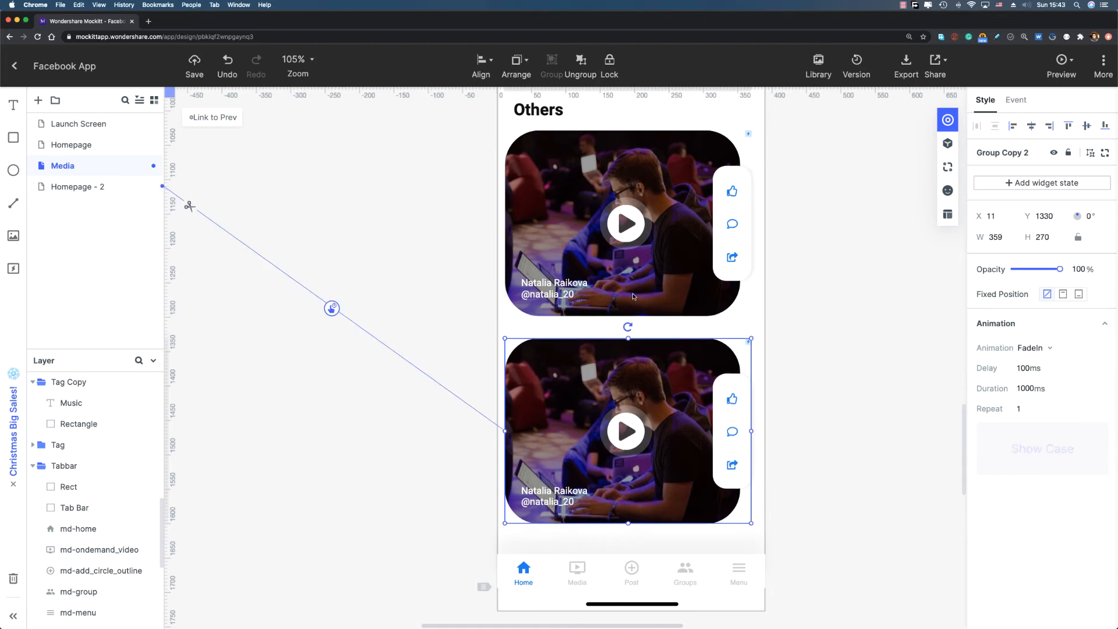
- Replace the second post's image with Video 2 from the Videos folder of the resource library
{"action": "double_click", "coordinate": [631, 382]}
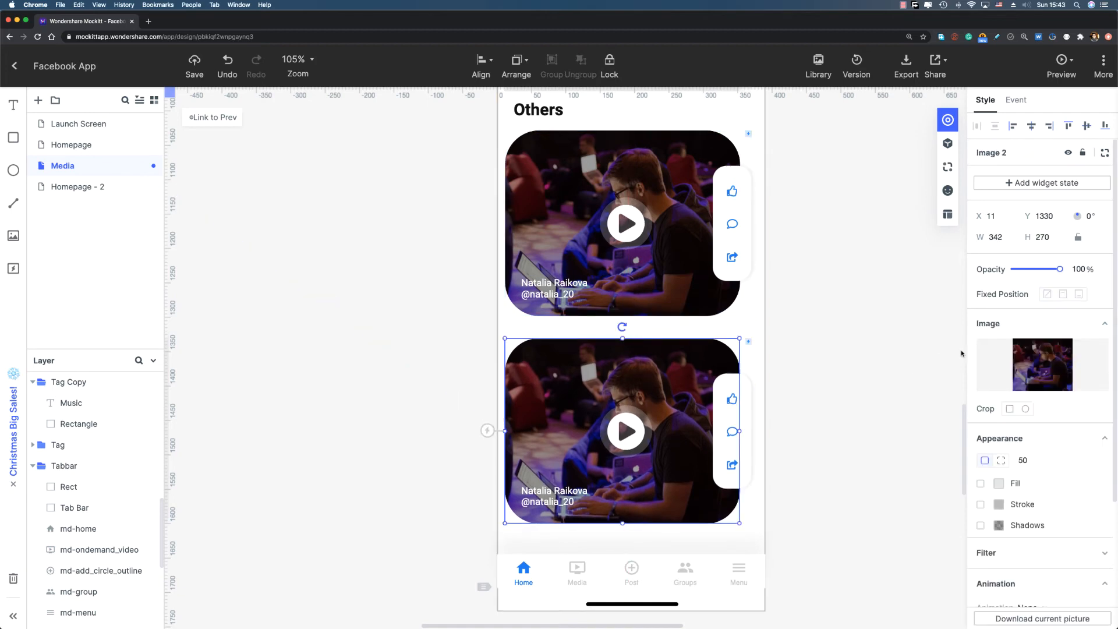
{"action": "mouse_move", "coordinate": [1043, 373]}
{"action": "left_click", "coordinate": [1050, 413]}
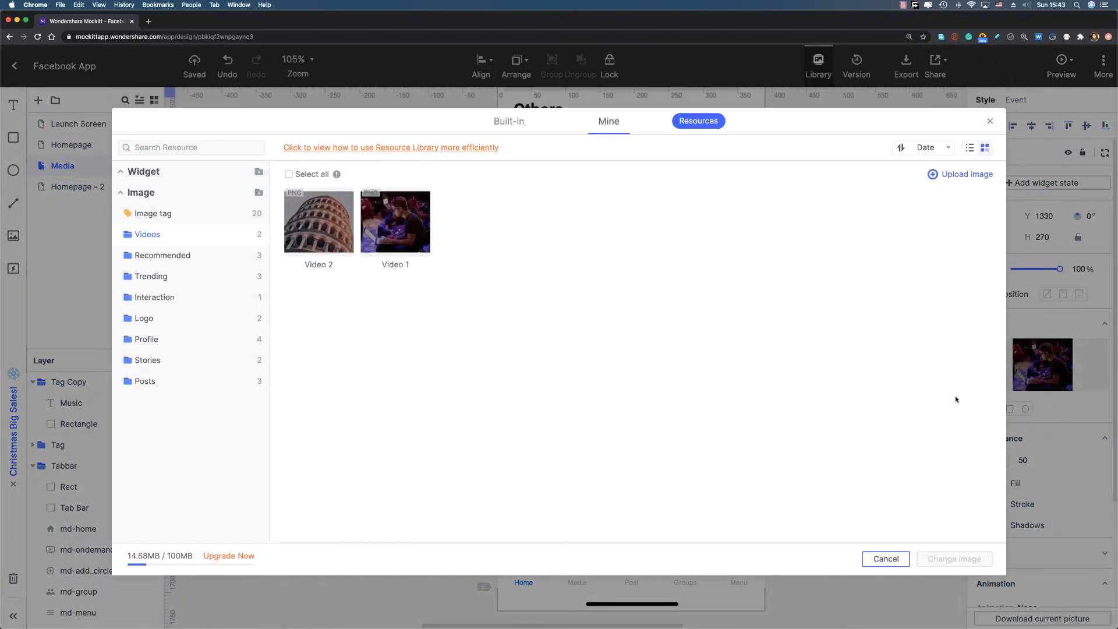
{"action": "double_click", "coordinate": [320, 227]}
{"action": "left_click", "coordinate": [355, 304]}
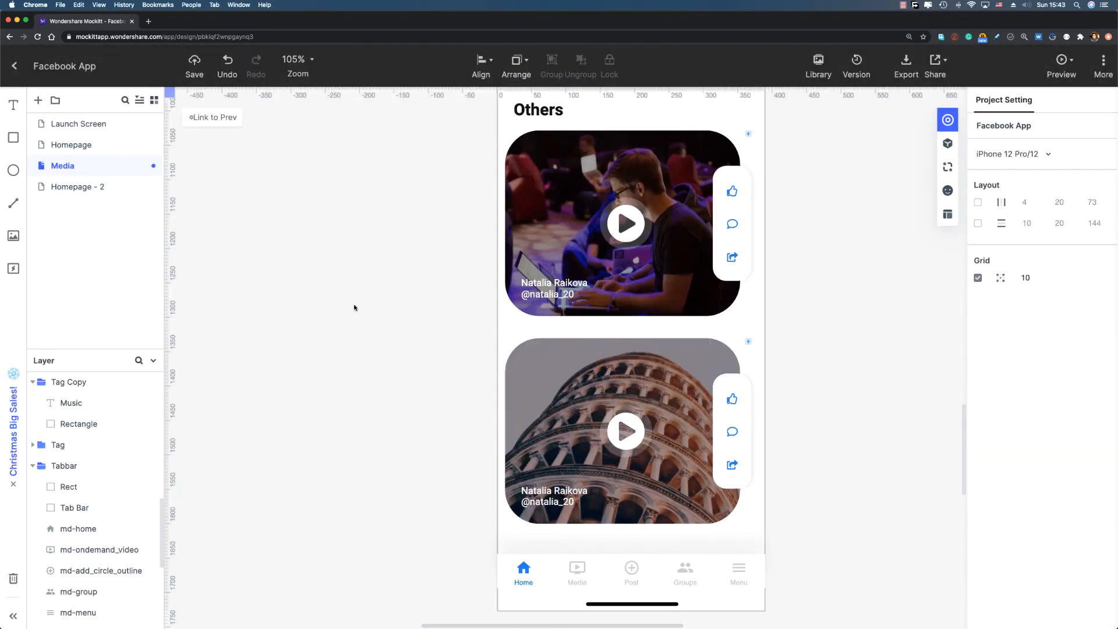
- Replace the second post's author name and handle with those of a different person
{"action": "scroll", "coordinate": [400, 379], "scroll_direction": "down", "scroll_amount": 3}
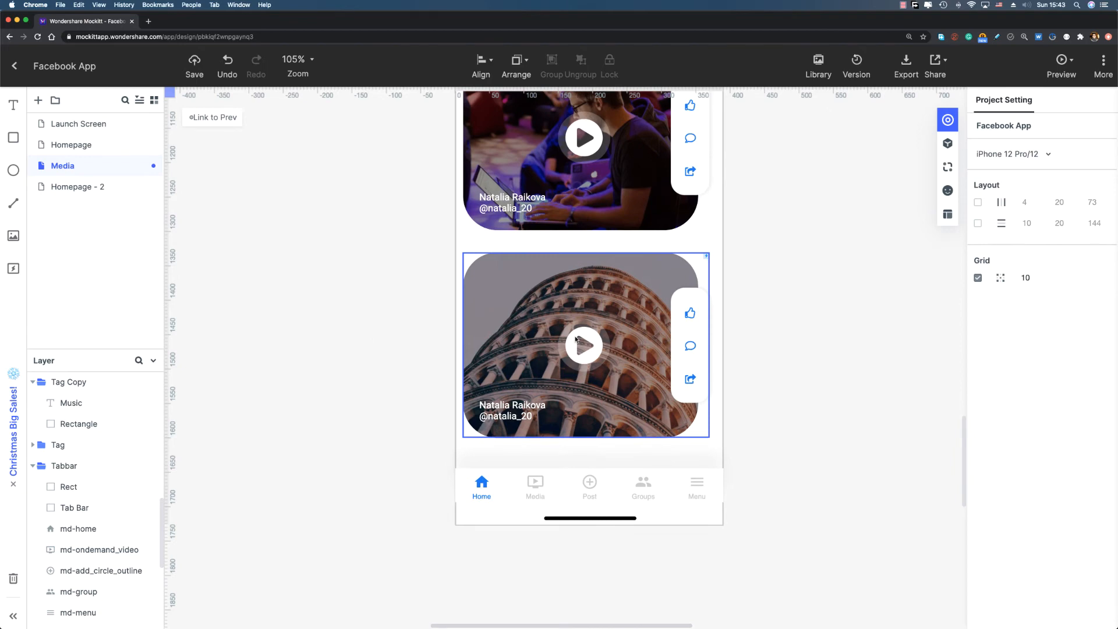
{"action": "scroll", "coordinate": [500, 393], "scroll_direction": "up", "scroll_amount": 5}
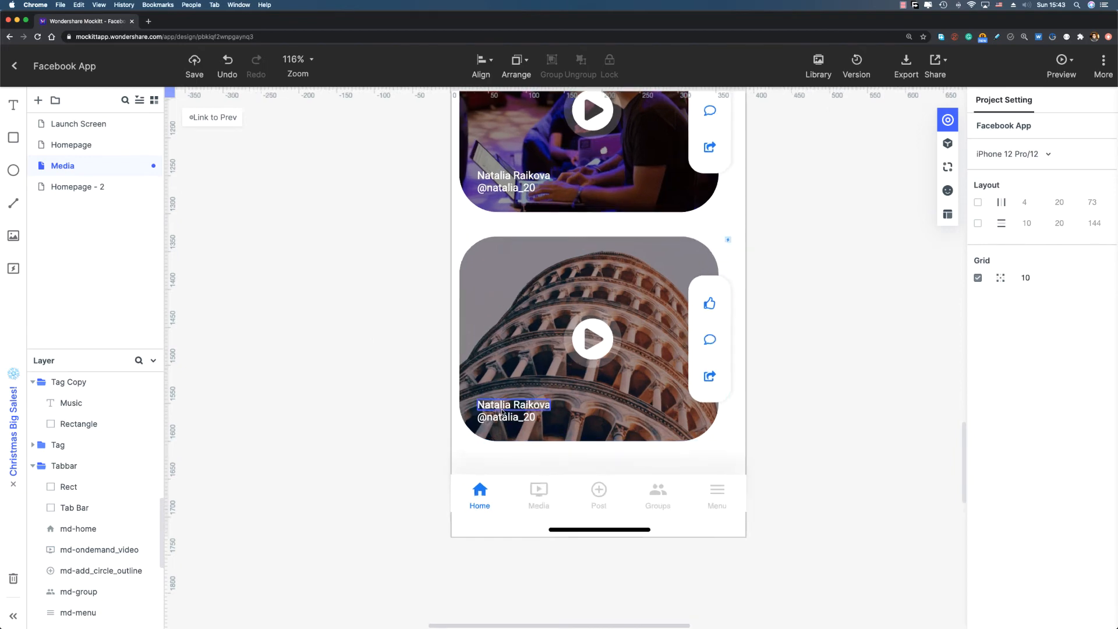
{"action": "scroll", "coordinate": [516, 417], "scroll_direction": "up", "scroll_amount": 1}
{"action": "double_click", "coordinate": [533, 416]}
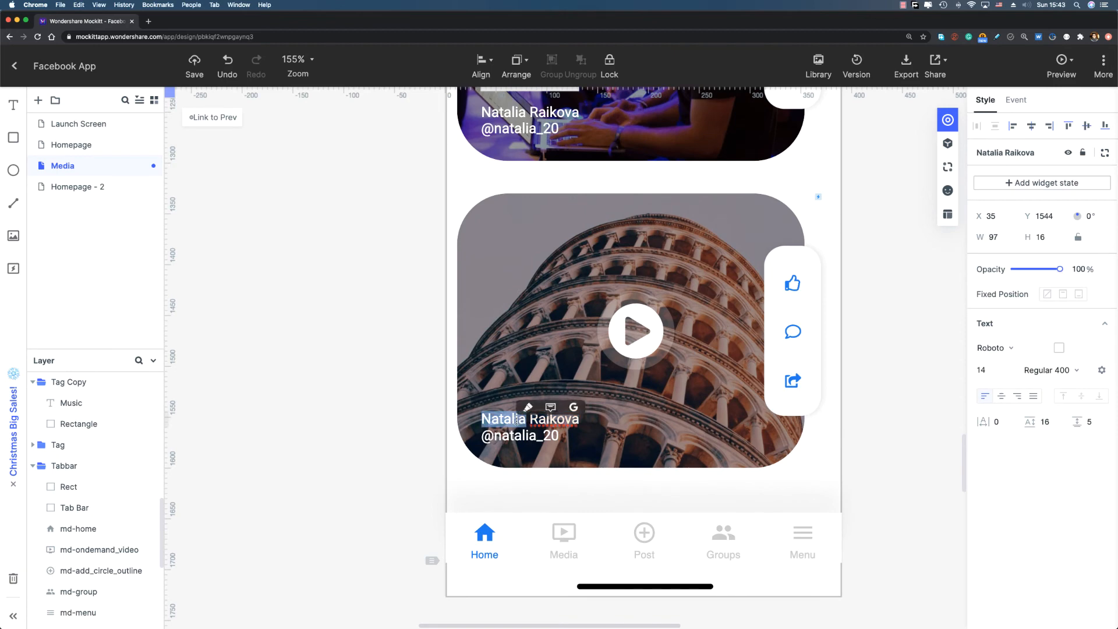
{"action": "type", "text": "John Sm"}
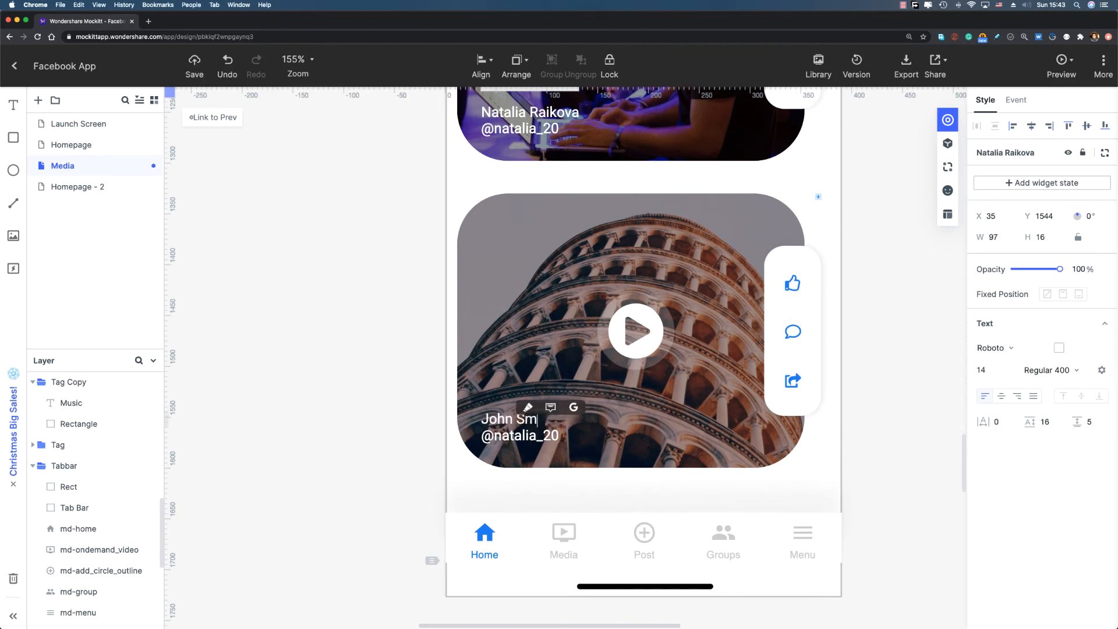
{"action": "type", "text": "ith"}
{"action": "left_click", "coordinate": [521, 435]}
{"action": "double_click", "coordinate": [521, 435]}
{"action": "type", "text": "John_smith"}
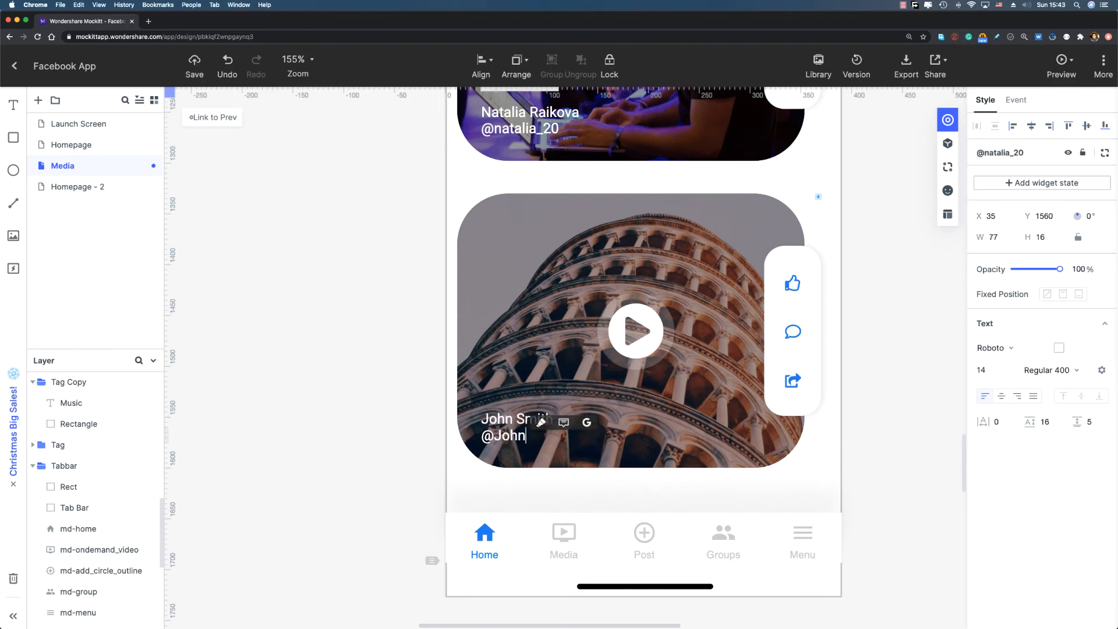
{"action": "left_click", "coordinate": [417, 333]}
{"action": "left_click_drag", "start_coordinate": [417, 332], "coordinate": [387, 376]}
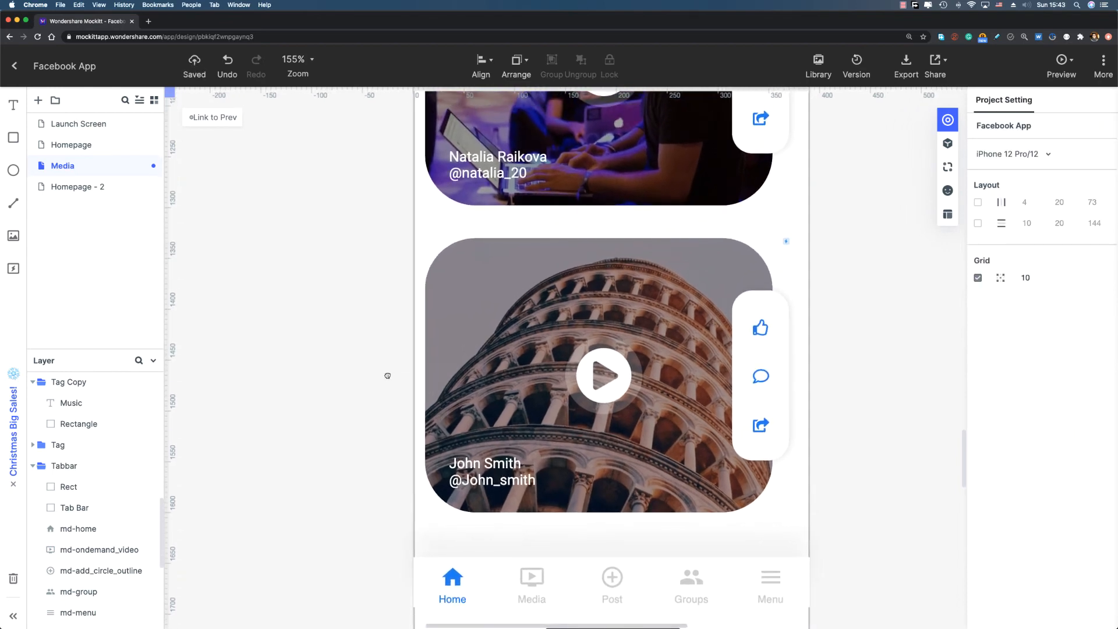
- Add a "3.2k Views" text label over the lower part of the first video post under Others
{"action": "left_click_drag", "start_coordinate": [701, 268], "coordinate": [694, 324]}
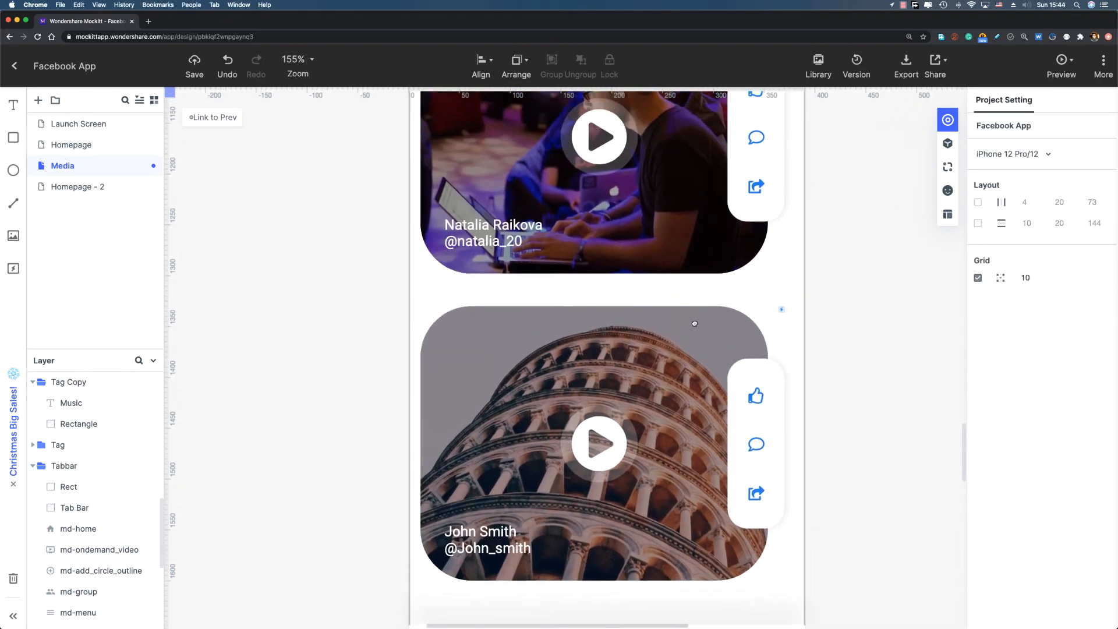
{"action": "scroll", "coordinate": [681, 223], "scroll_direction": "up", "scroll_amount": 10}
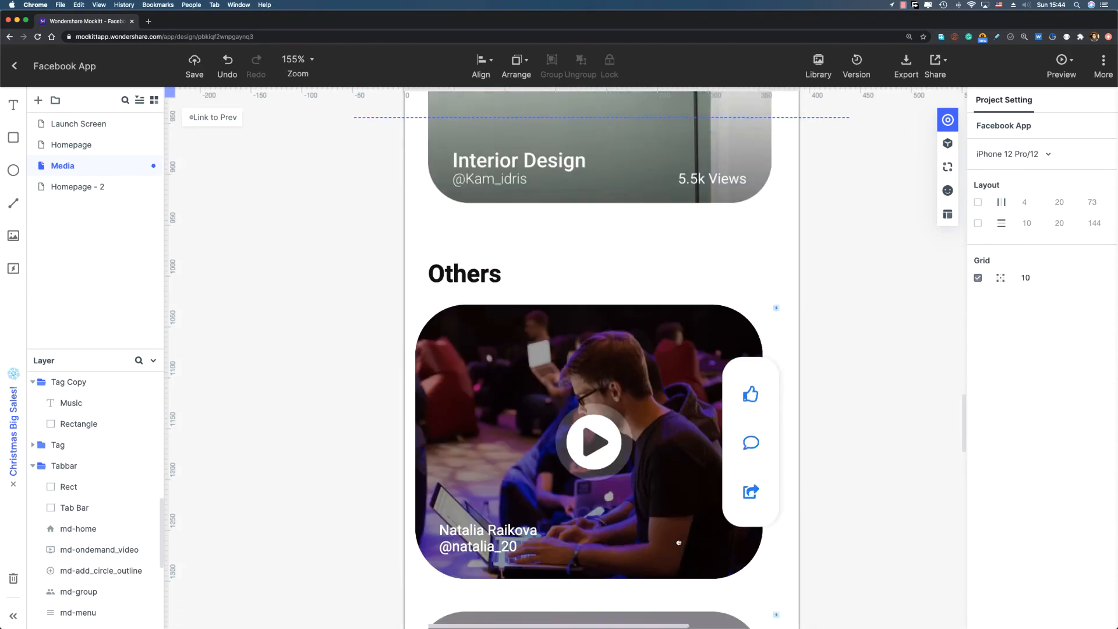
{"action": "scroll", "coordinate": [669, 297], "scroll_direction": "up", "scroll_amount": 4}
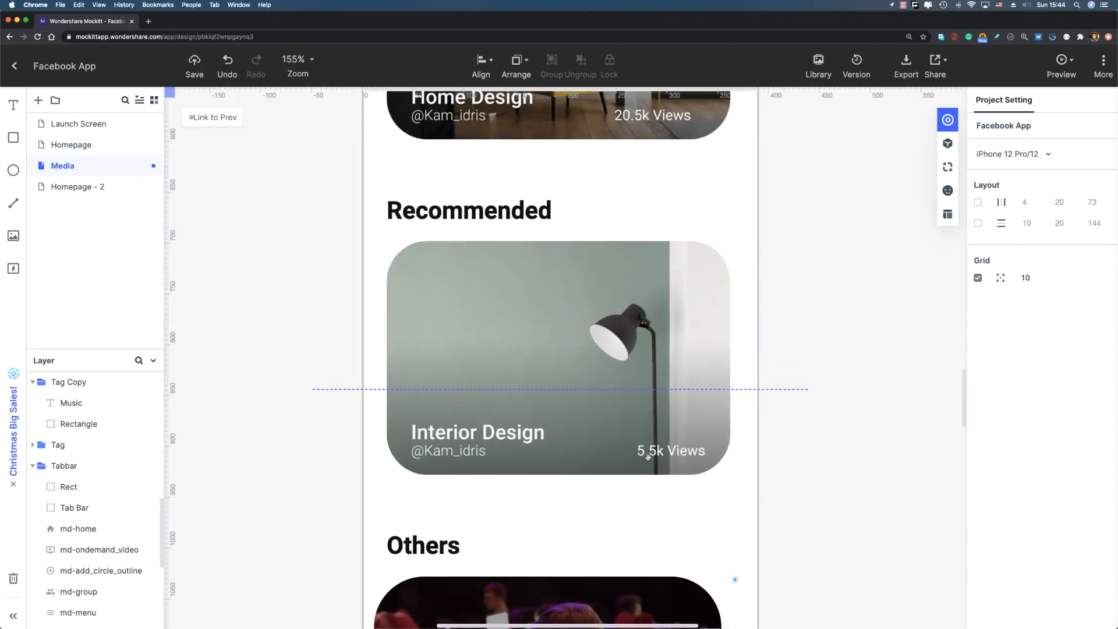
{"action": "scroll", "coordinate": [578, 282], "scroll_direction": "down", "scroll_amount": 11}
{"action": "key", "text": "t"}
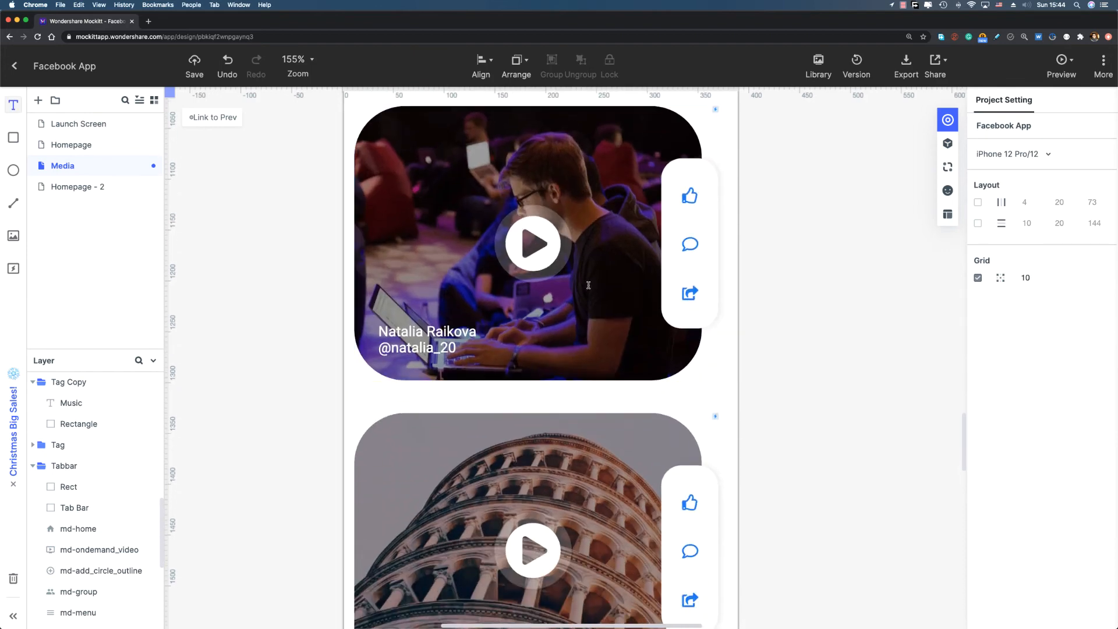
{"action": "key", "text": "t"}
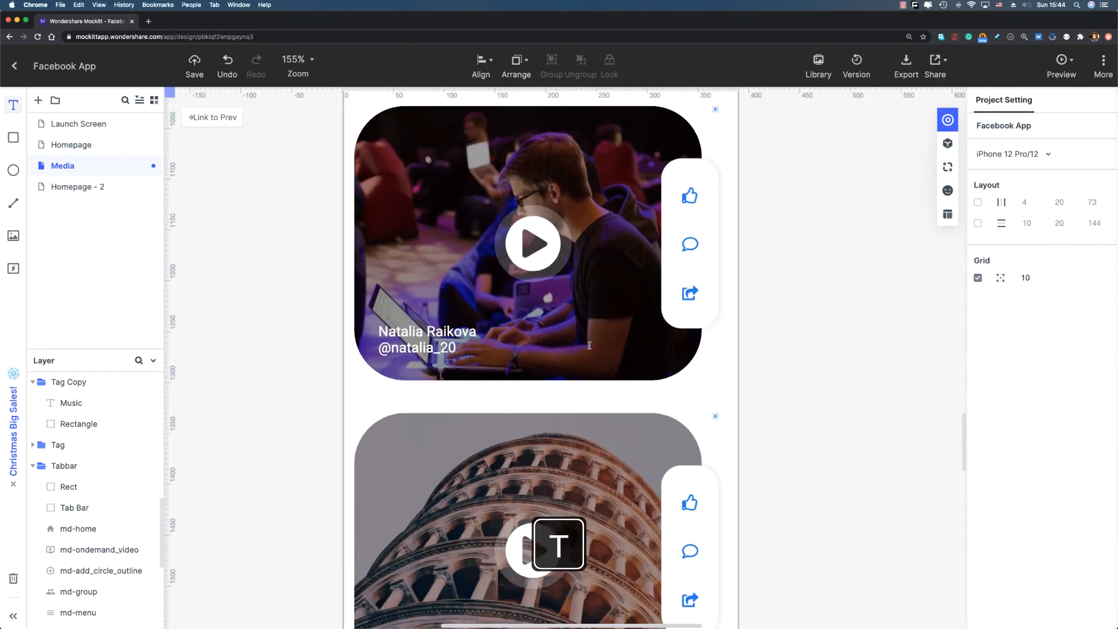
{"action": "left_click", "coordinate": [589, 345]}
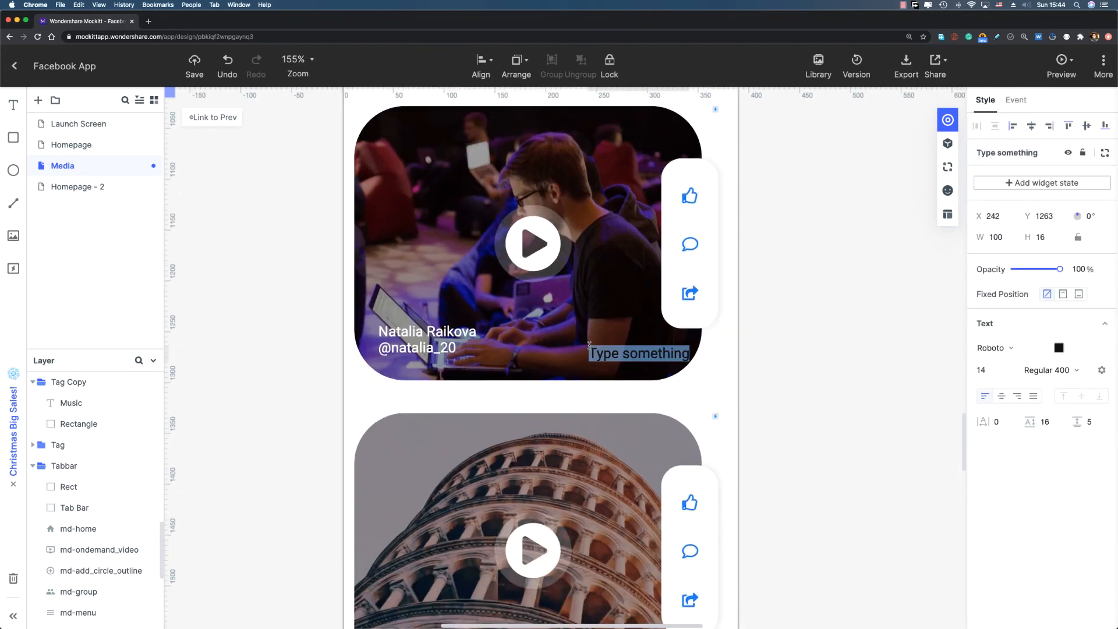
{"action": "type", "text": "3.2k vi"}
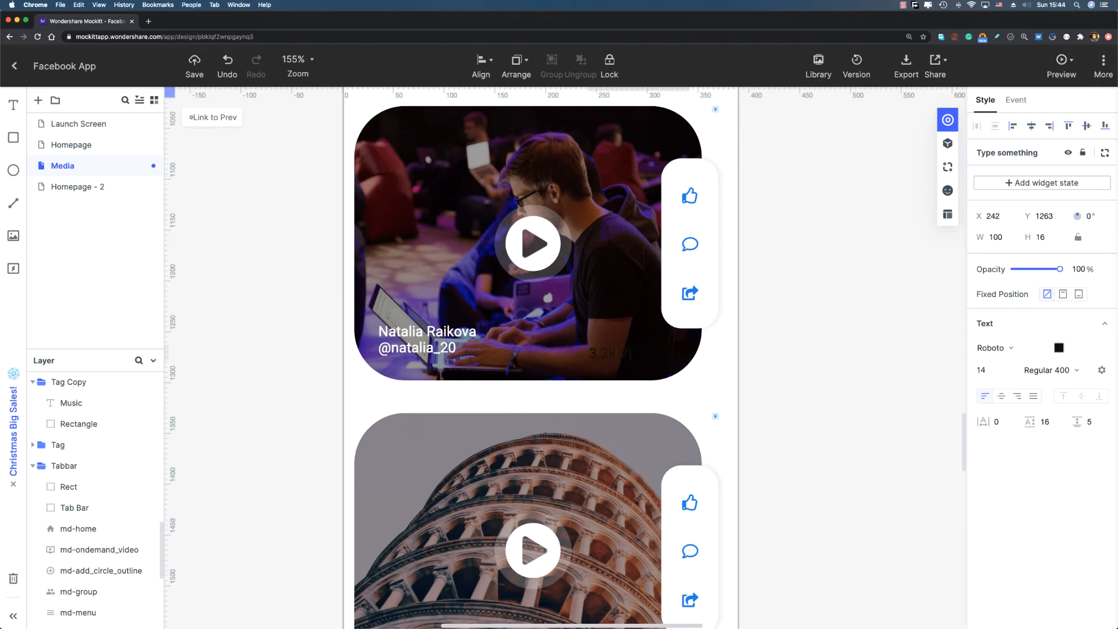
- Colour the 3.2k Views label white and set its font weight to Light 300
{"action": "key", "text": "super+a"}
{"action": "left_click", "coordinate": [1060, 348]}
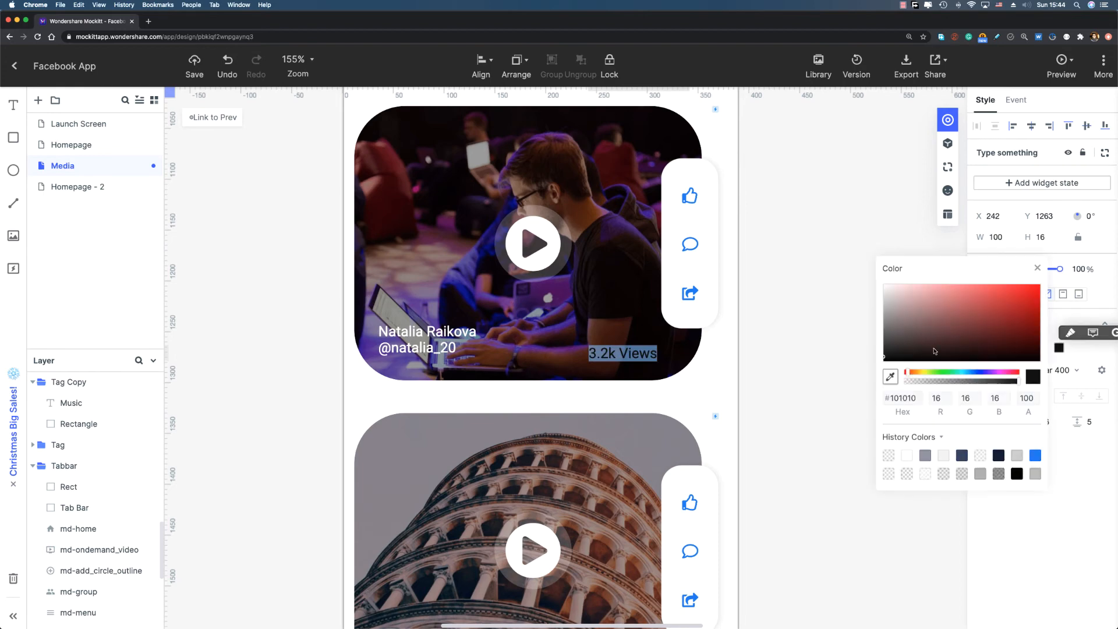
{"action": "left_click_drag", "start_coordinate": [935, 349], "coordinate": [809, 232]}
{"action": "left_click", "coordinate": [1023, 269]}
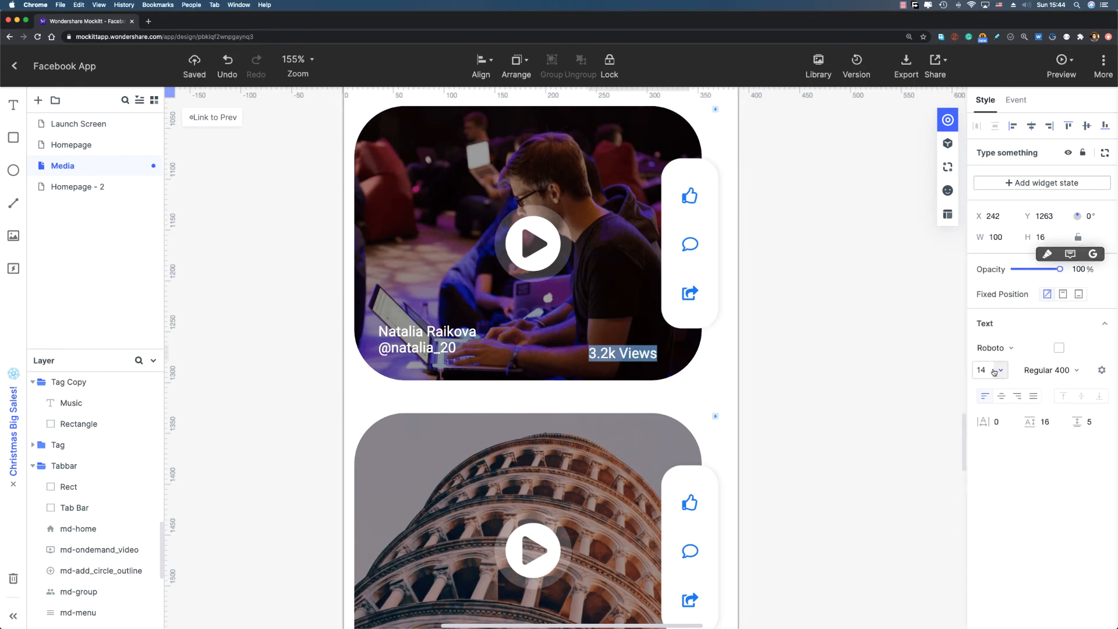
{"action": "left_click", "coordinate": [1076, 373]}
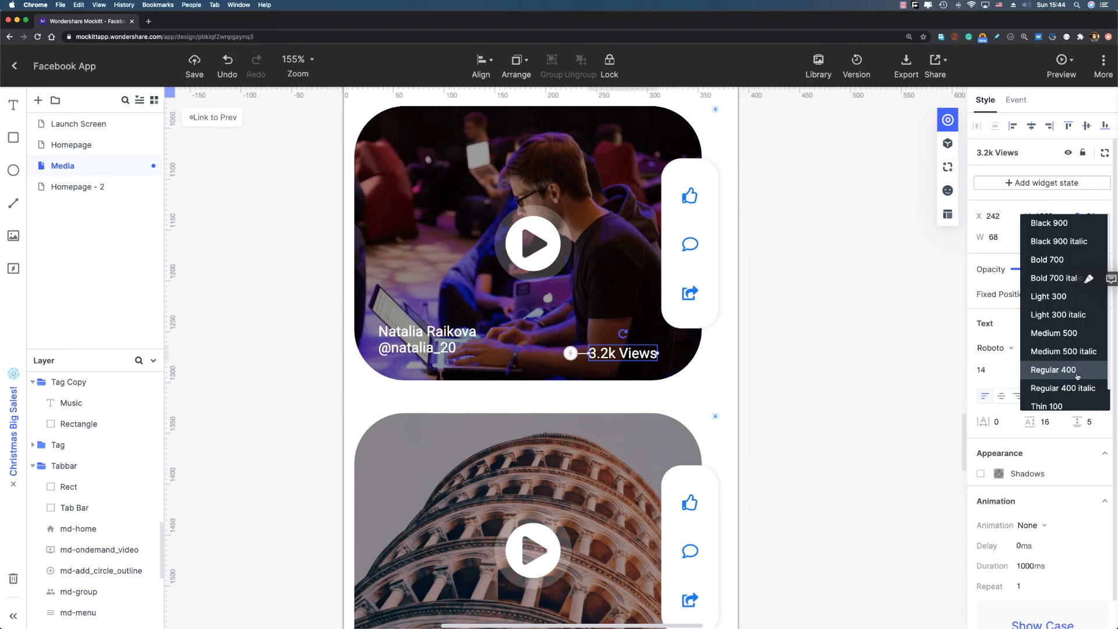
{"action": "left_click", "coordinate": [1078, 304]}
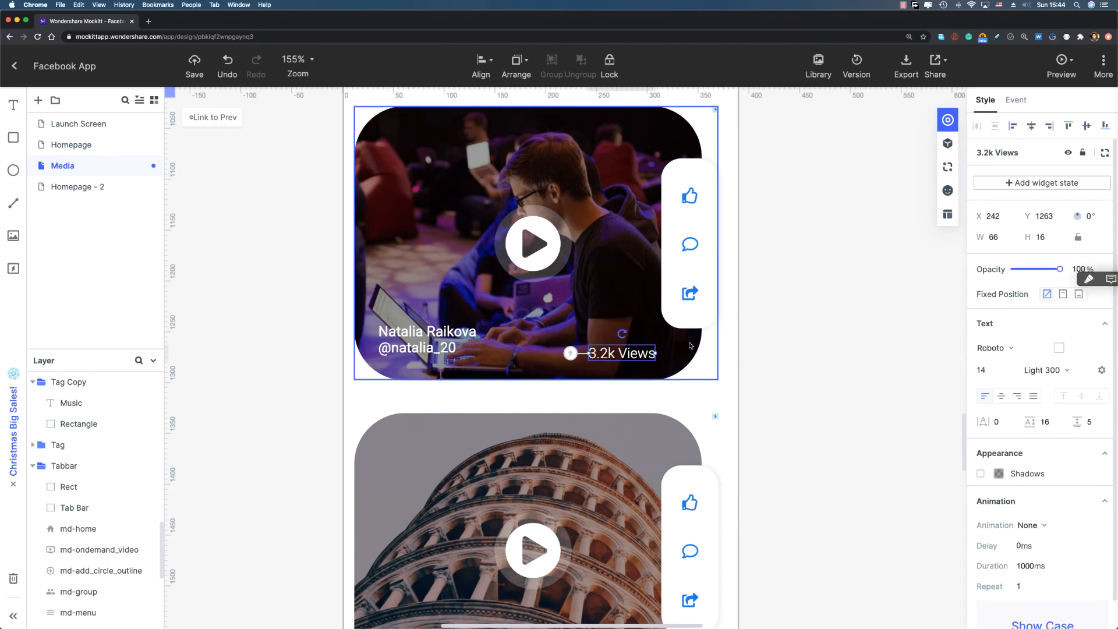
- Nudge the 3.2k Views label to X 263, Y 1258, level with the first post's handle
{"action": "key", "text": "Up"}
{"action": "key", "text": "Up"}
{"action": "key", "text": "Up"}
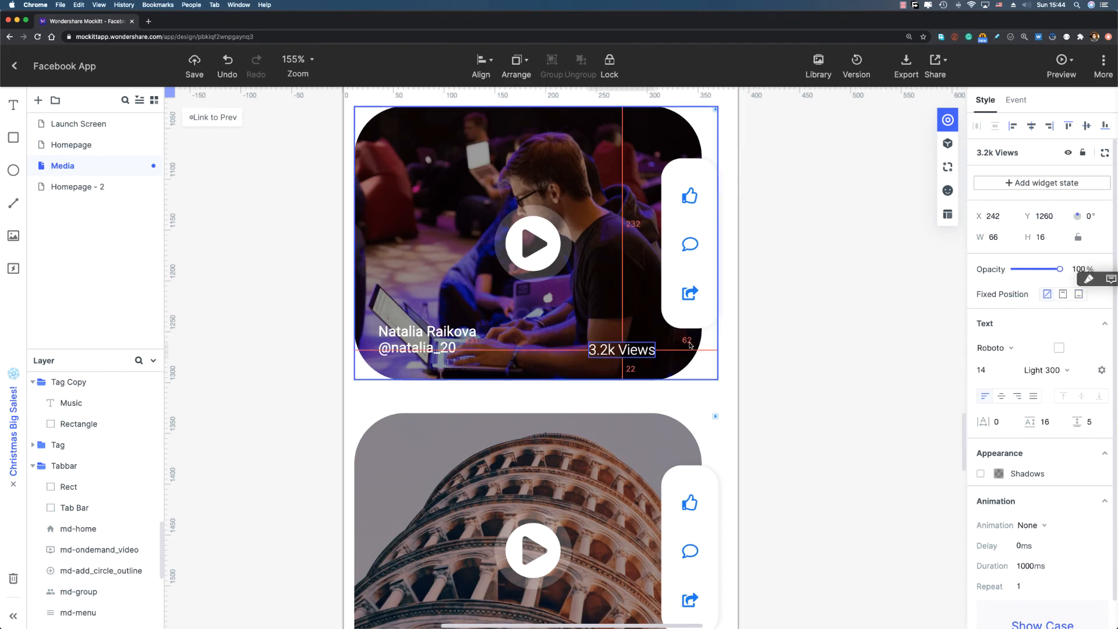
{"action": "key", "text": "Right"}
{"action": "key", "text": "Right"}
{"action": "key", "text": "Right"}
{"action": "key", "text": "Right"}
{"action": "key", "text": "Right"}
{"action": "key", "text": "Right"}
{"action": "key", "text": "Right"}
{"action": "key", "text": "Right"}
{"action": "key", "text": "Right"}
{"action": "key", "text": "Right"}
{"action": "key", "text": "Right"}
{"action": "key", "text": "Right"}
{"action": "key", "text": "Right"}
{"action": "key", "text": "Right"}
{"action": "key", "text": "Right"}
{"action": "key", "text": "Right"}
{"action": "key", "text": "Right"}
{"action": "key", "text": "Right"}
{"action": "key", "text": "Right"}
{"action": "key", "text": "Up"}
{"action": "key", "text": "Up"}
{"action": "key", "text": "Right"}
{"action": "key", "text": "Right"}
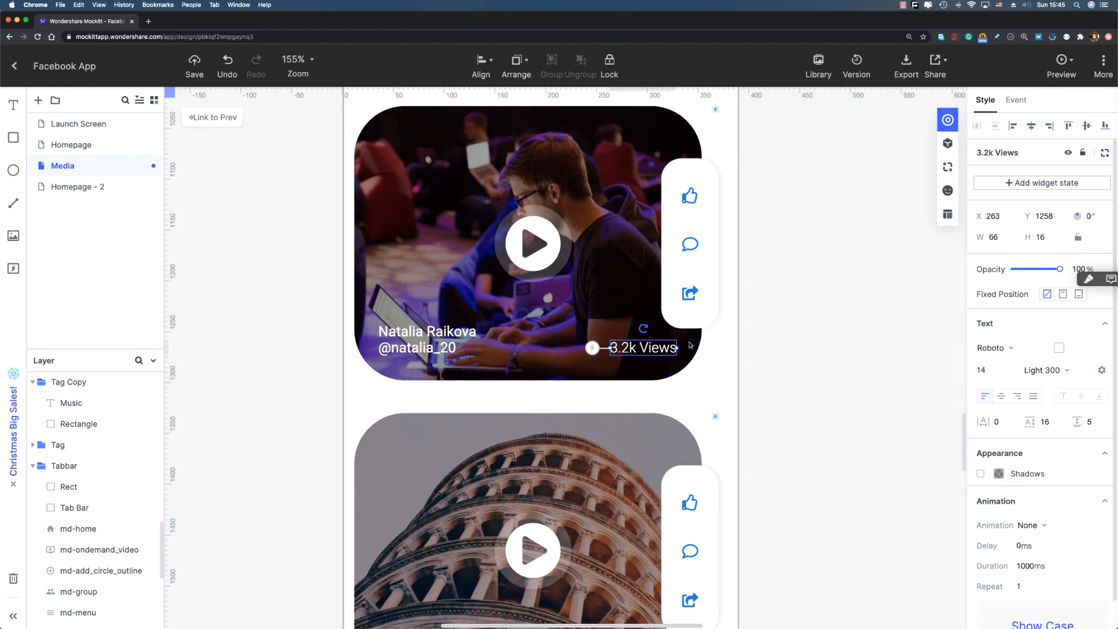
- Duplicate the views label, place the copy on the second post at X 263, Y 1560, and change its text to "5.8k Views"
{"action": "key", "text": "super+d"}
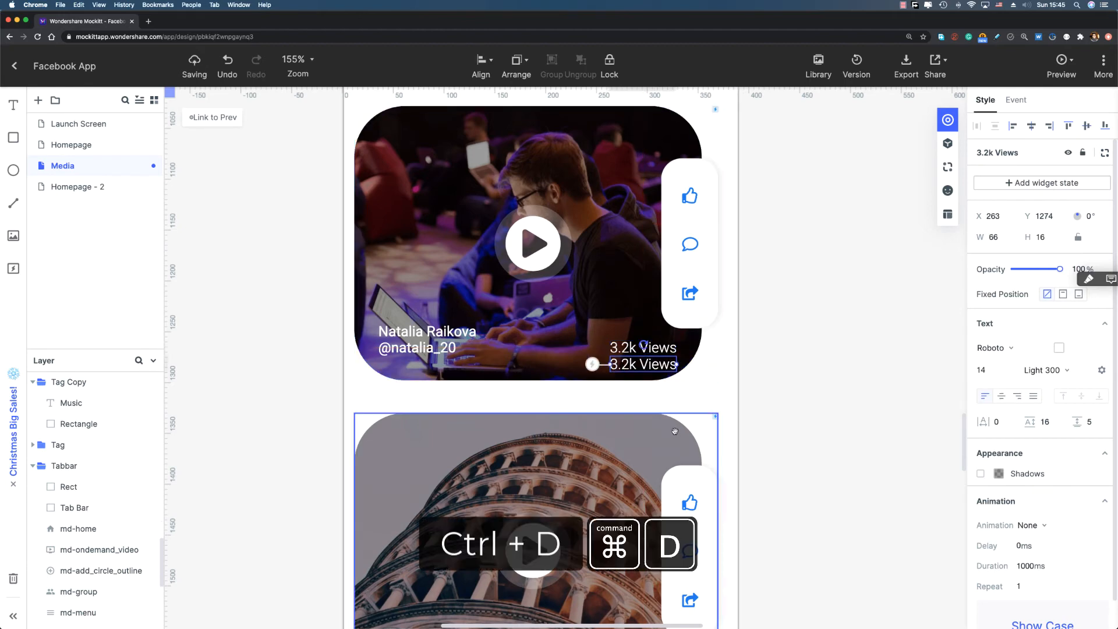
{"action": "scroll", "coordinate": [673, 413], "scroll_direction": "down", "scroll_amount": 3}
{"action": "left_click_drag", "start_coordinate": [683, 227], "coordinate": [683, 497]}
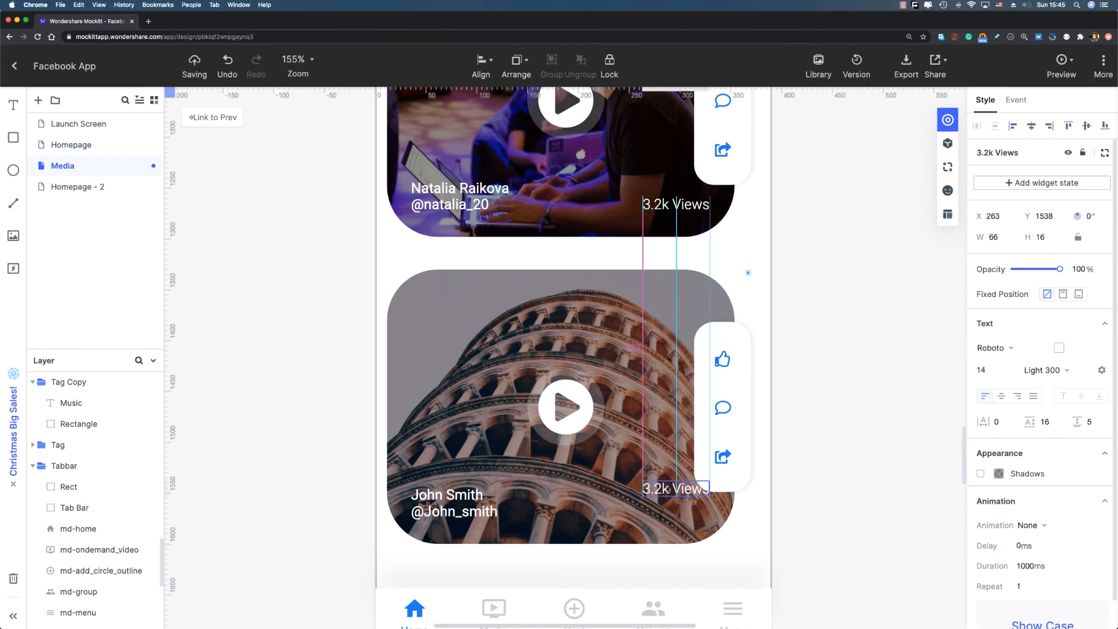
{"action": "scroll", "coordinate": [675, 484], "scroll_direction": "down", "scroll_amount": 2}
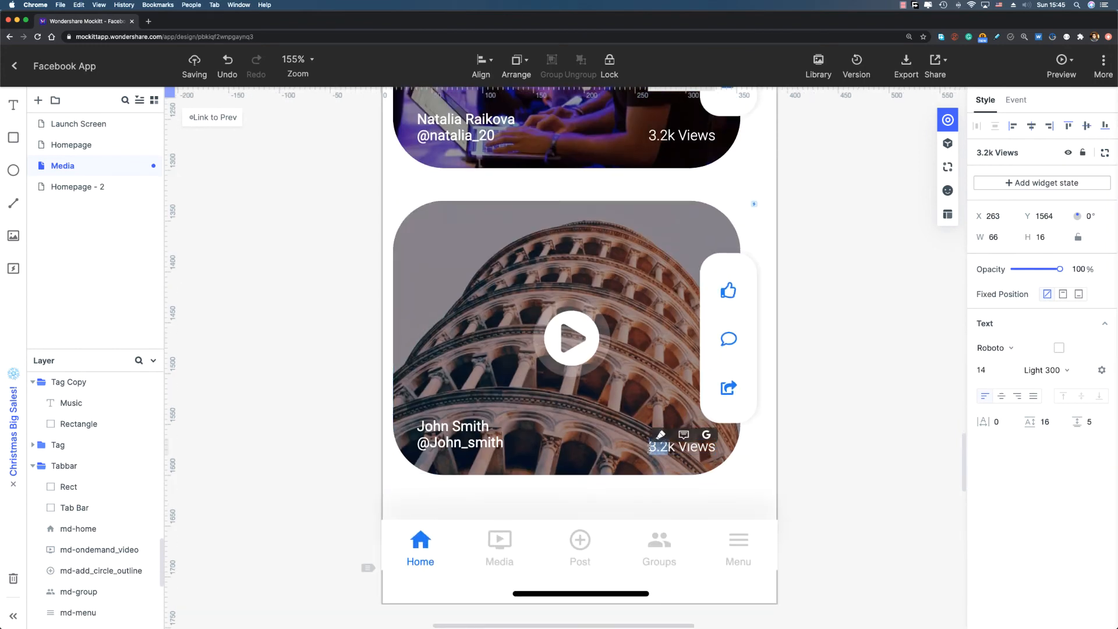
{"action": "type", "text": "5."}
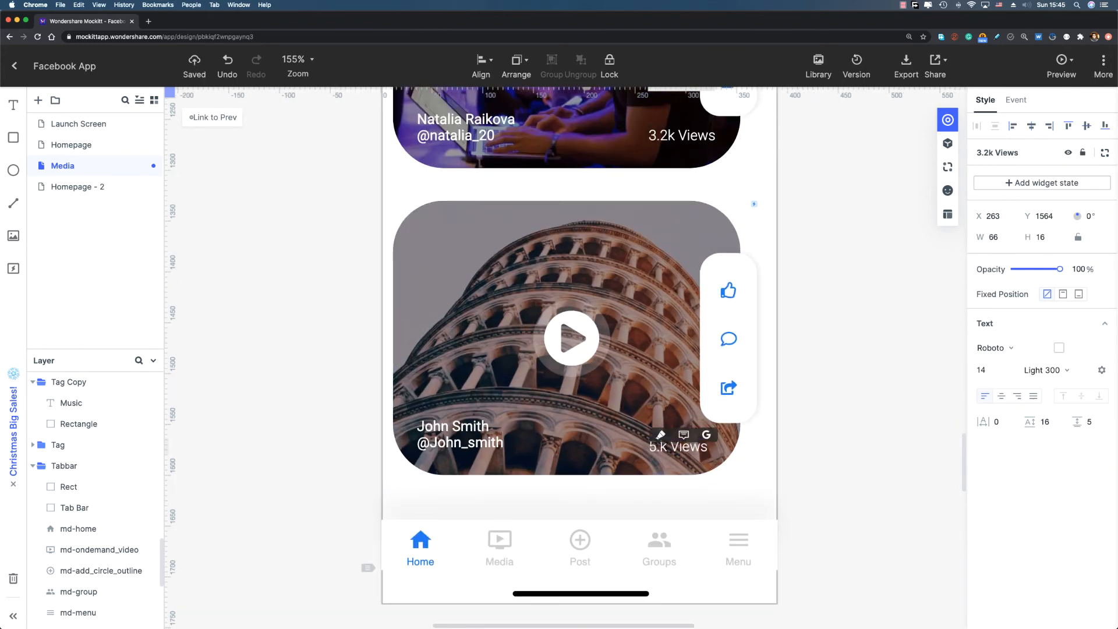
{"action": "type", "text": "8"}
{"action": "key", "text": "Escape"}
- Move the 5.8k Views layer into Group Copy 2 and the 3.2k Views layer into Group Copy
{"action": "scroll", "coordinate": [94, 401], "scroll_direction": "up", "scroll_amount": 5}
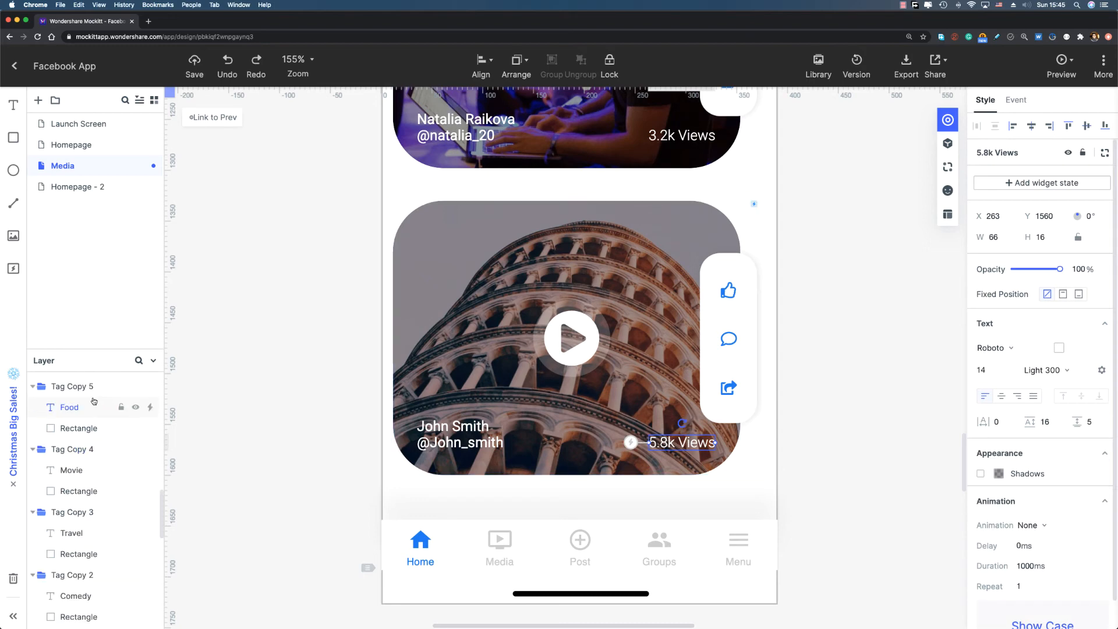
{"action": "scroll", "coordinate": [94, 402], "scroll_direction": "up", "scroll_amount": 2}
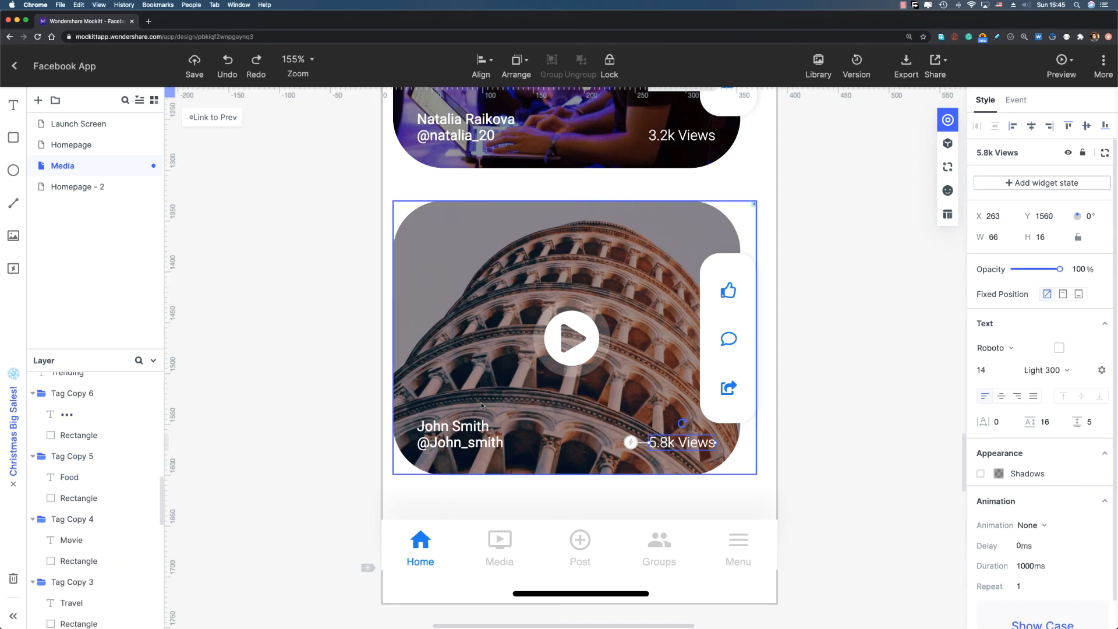
{"action": "scroll", "coordinate": [93, 408], "scroll_direction": "up", "scroll_amount": 5}
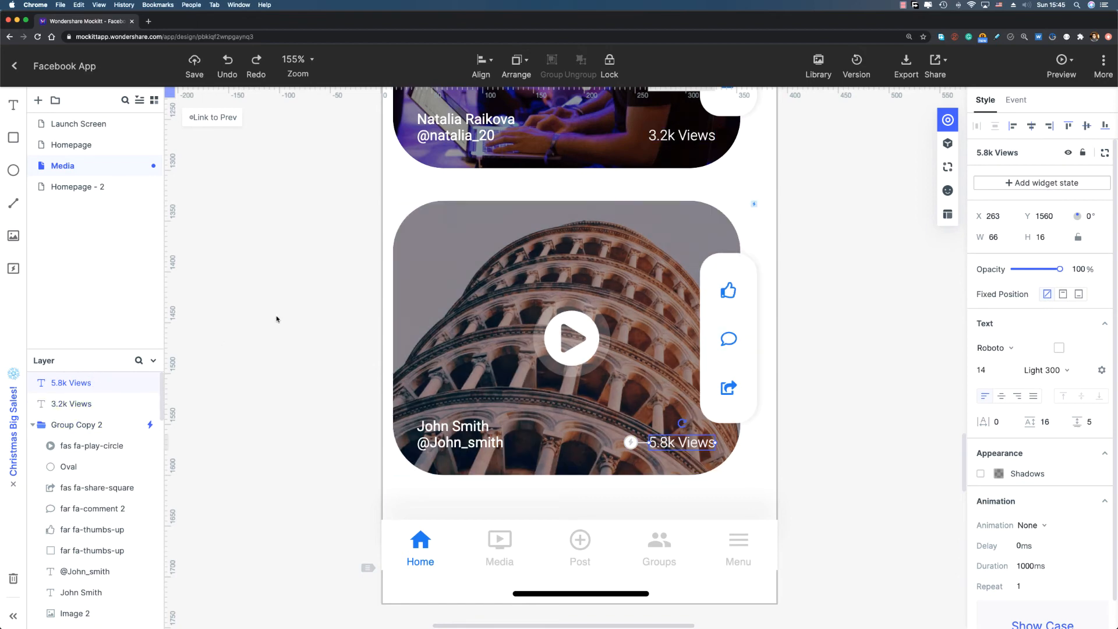
{"action": "left_click_drag", "start_coordinate": [93, 385], "coordinate": [88, 432]}
{"action": "left_click", "coordinate": [67, 405]}
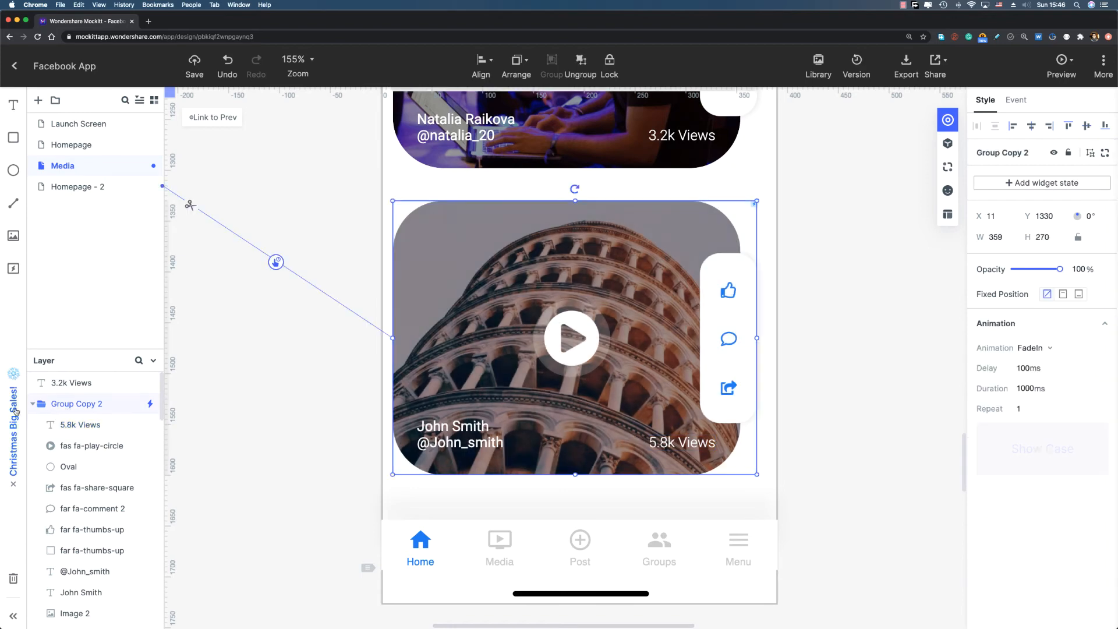
{"action": "left_click_drag", "start_coordinate": [70, 391], "coordinate": [61, 424]}
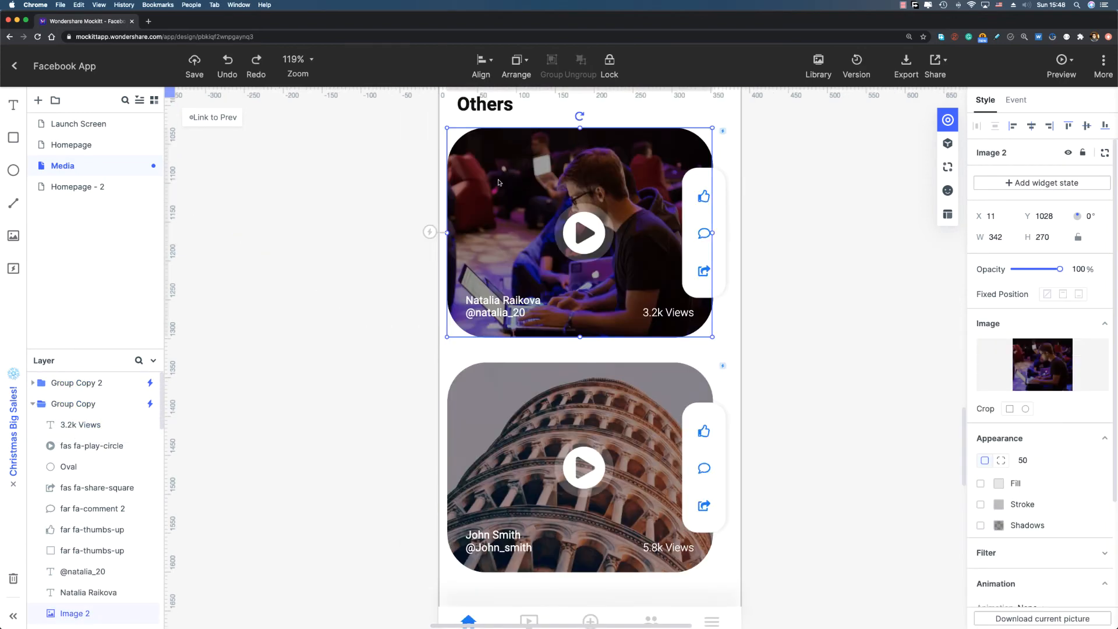
- Centre the background images of both video posts horizontally on the screen
{"action": "left_click", "coordinate": [516, 389], "text": "shift"}
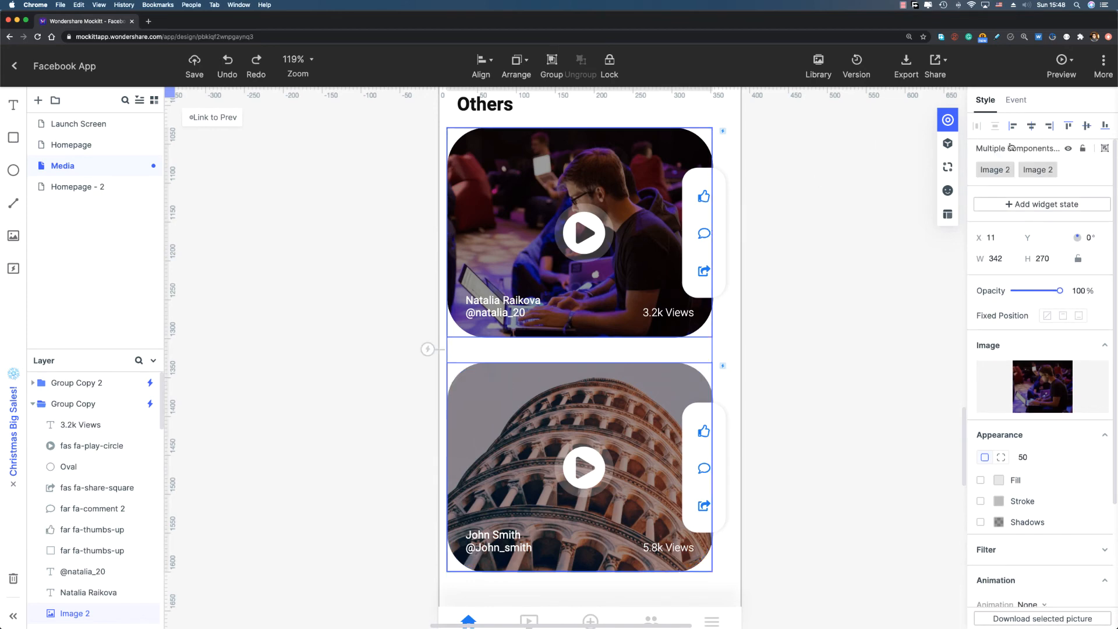
{"action": "left_click", "coordinate": [1031, 127]}
{"action": "left_click", "coordinate": [826, 250]}
{"action": "scroll", "coordinate": [826, 250], "scroll_direction": "down", "scroll_amount": 2}
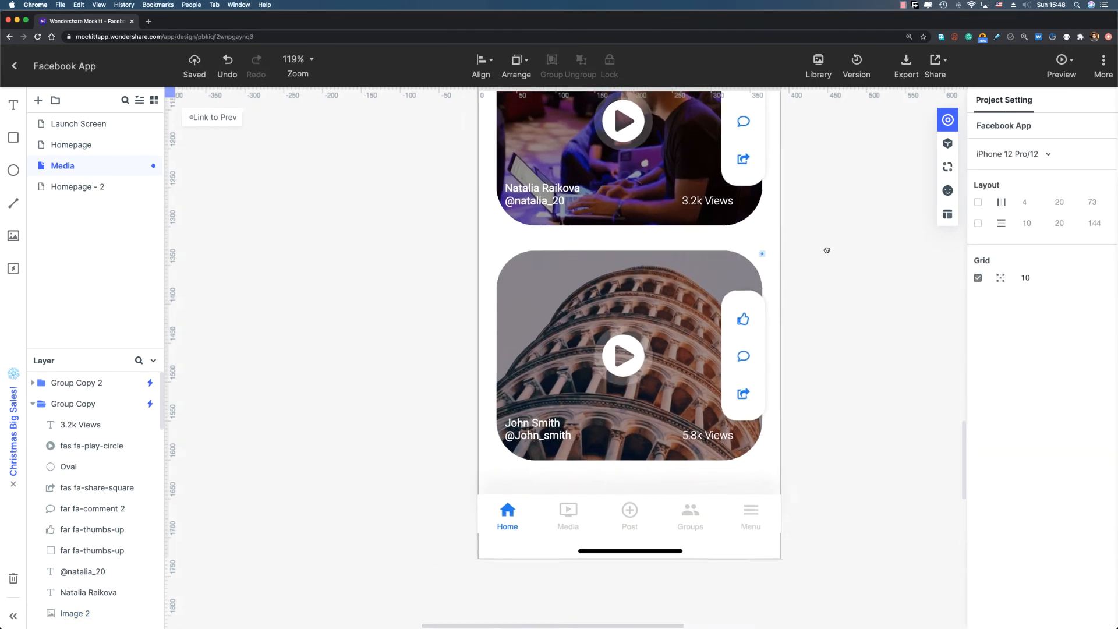
- Shift the author name and handle on both video posts to X 48
{"action": "left_click", "coordinate": [552, 182]}
{"action": "double_click", "coordinate": [552, 182]}
{"action": "left_click", "coordinate": [540, 189], "text": "shift"}
{"action": "scroll", "coordinate": [541, 190], "scroll_direction": "up", "scroll_amount": 5}
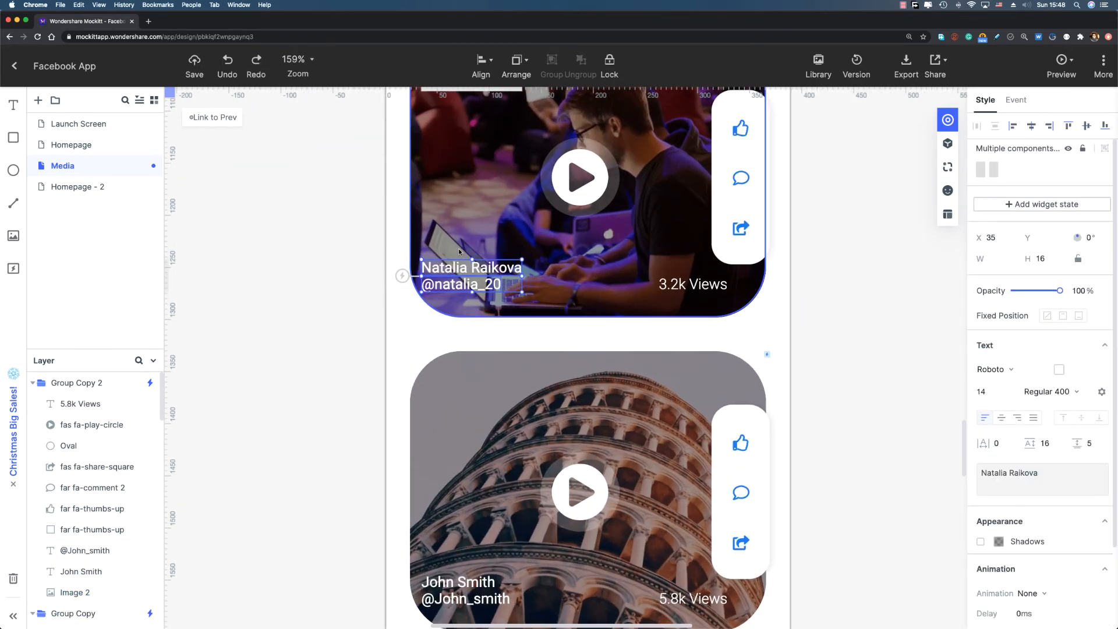
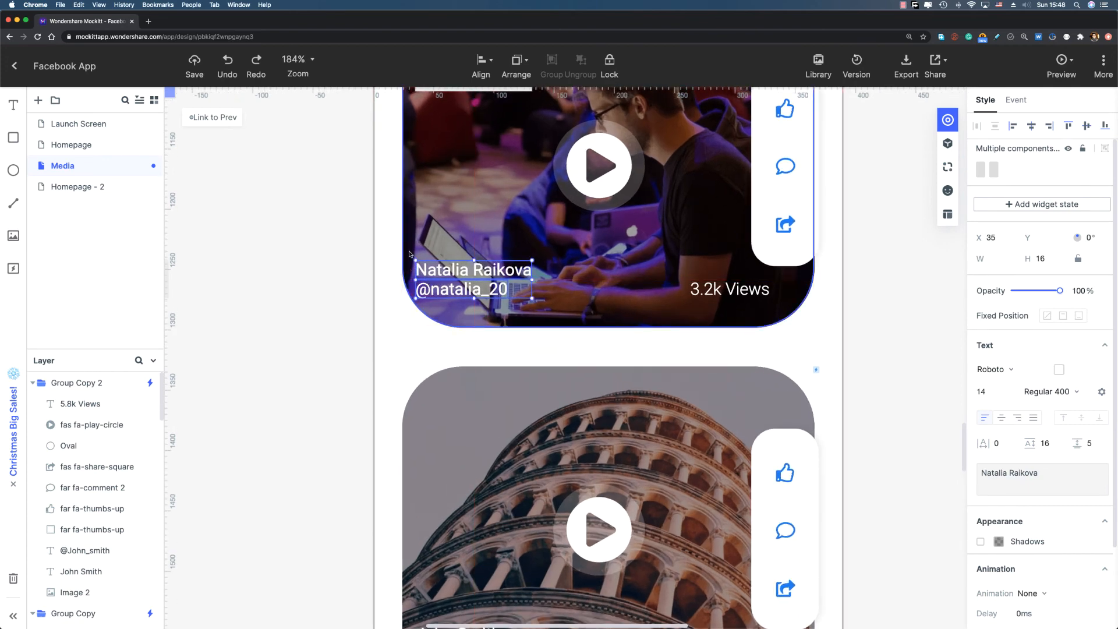
{"action": "key", "text": "shift+Right"}
{"action": "key", "text": "Right"}
{"action": "key", "text": "Right"}
{"action": "key", "text": "alt"}
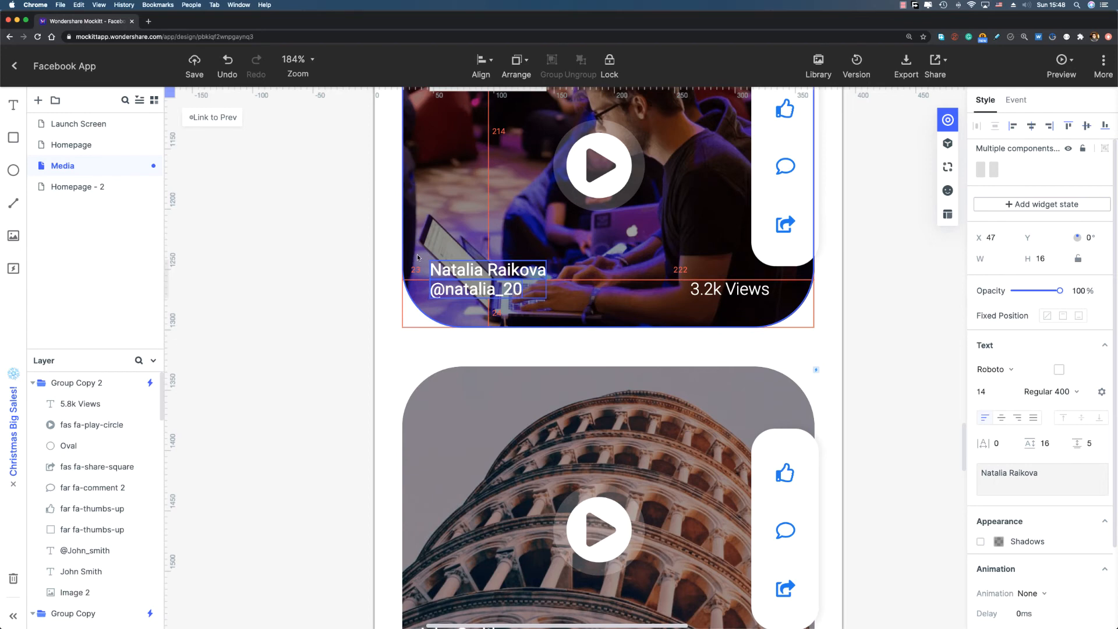
{"action": "key", "text": "Right"}
{"action": "scroll", "coordinate": [470, 328], "scroll_direction": "down", "scroll_amount": 5}
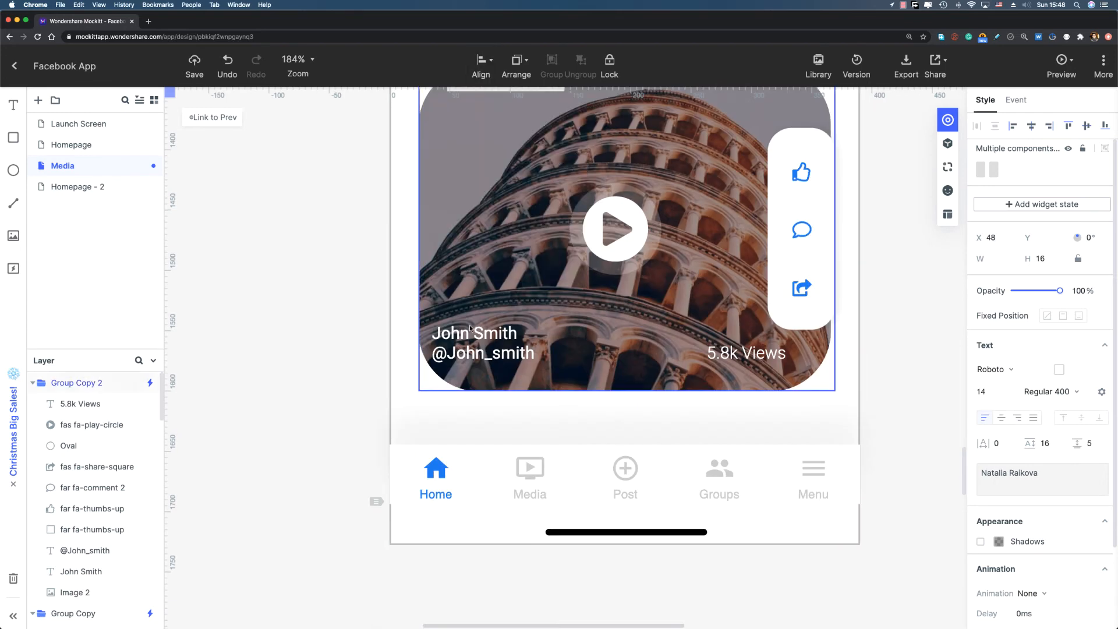
{"action": "scroll", "coordinate": [547, 334], "scroll_direction": "down", "scroll_amount": 5}
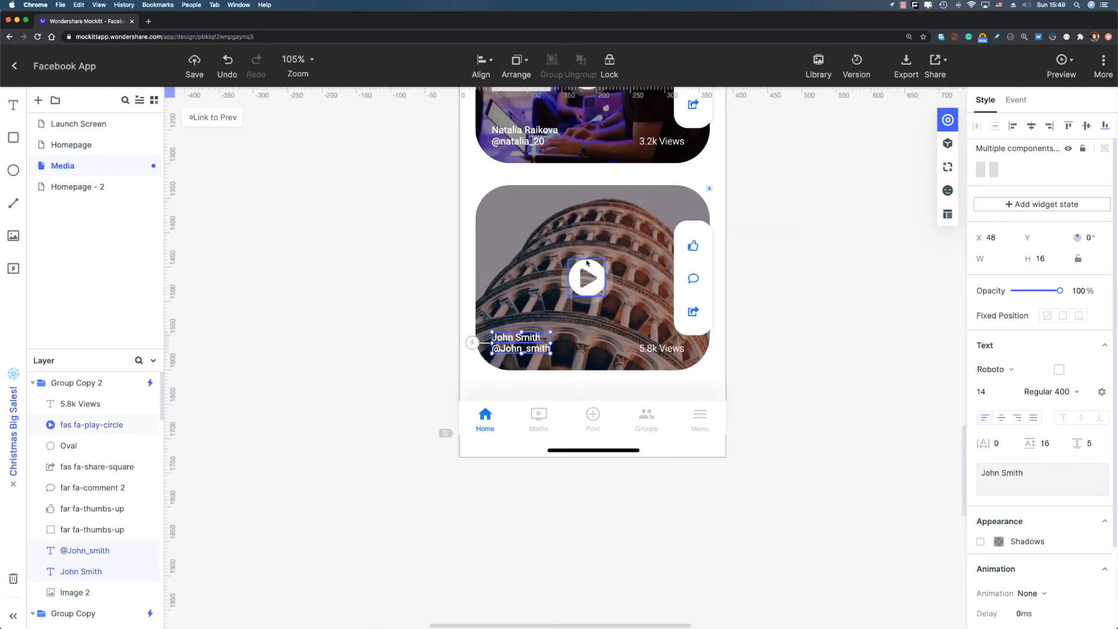
- Preview the Media screen, testing the Recommended carousel and scrolling through both Others posts and back to the start
{"action": "scroll", "coordinate": [826, 188], "scroll_direction": "up", "scroll_amount": 3}
{"action": "scroll", "coordinate": [774, 302], "scroll_direction": "down", "scroll_amount": 3}
{"action": "scroll", "coordinate": [776, 280], "scroll_direction": "up", "scroll_amount": 8}
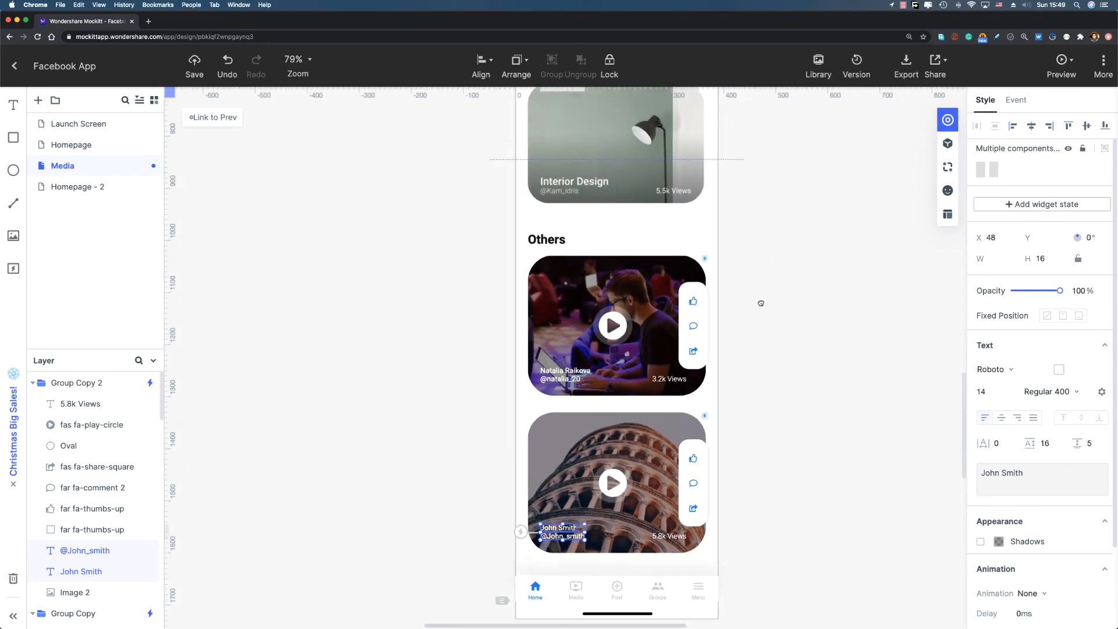
{"action": "mouse_move", "coordinate": [1091, 54]}
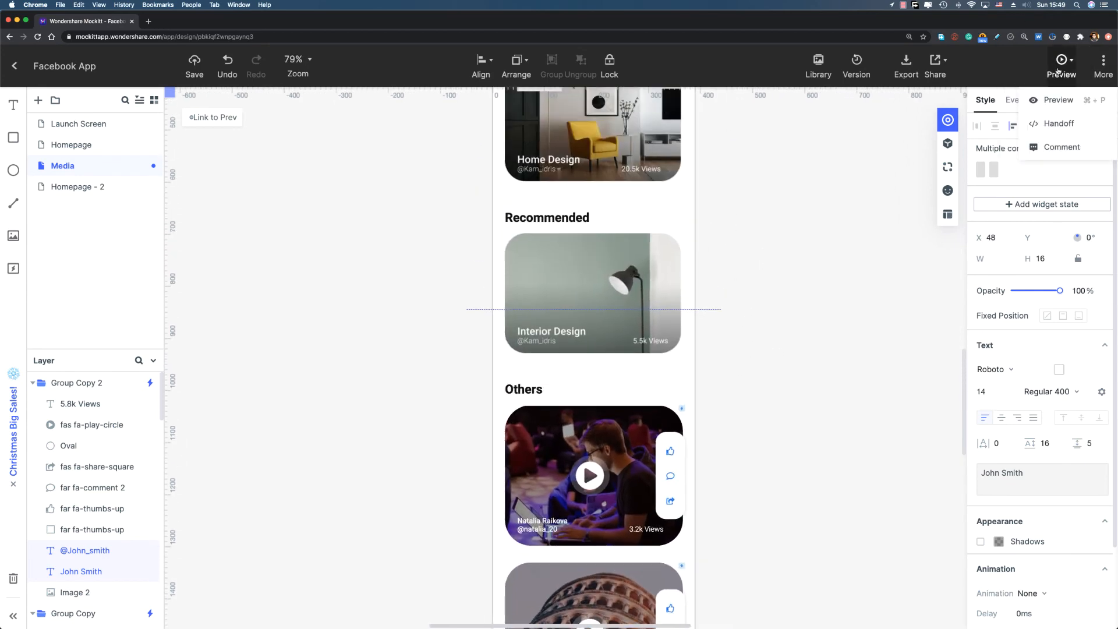
{"action": "left_click", "coordinate": [1058, 70]}
{"action": "left_click_drag", "start_coordinate": [588, 484], "coordinate": [588, 315]}
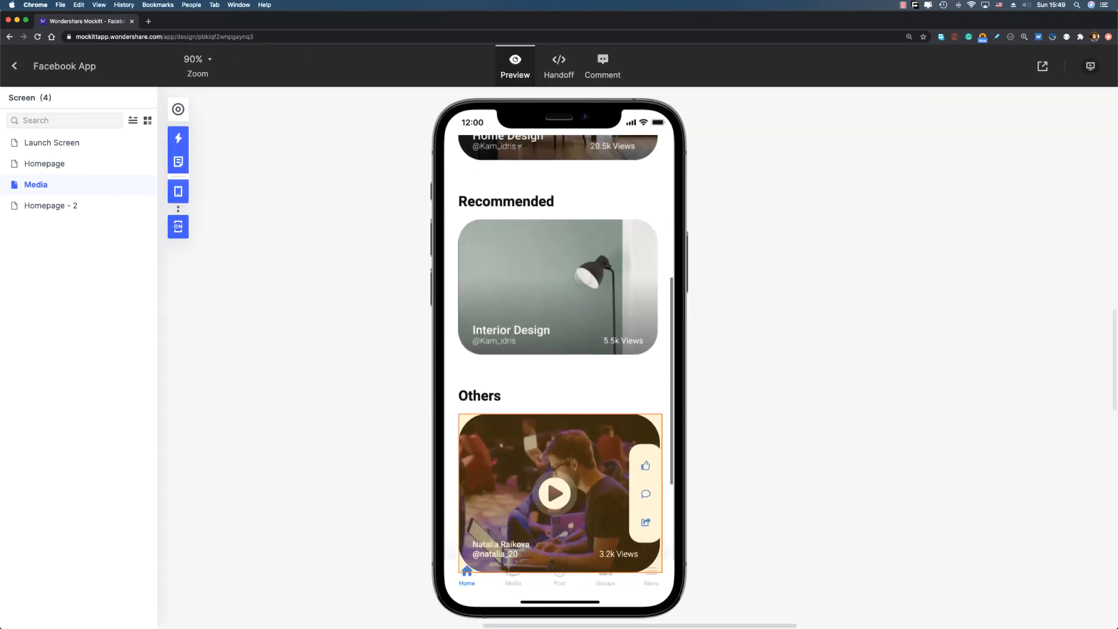
{"action": "left_click_drag", "start_coordinate": [588, 211], "coordinate": [458, 216]}
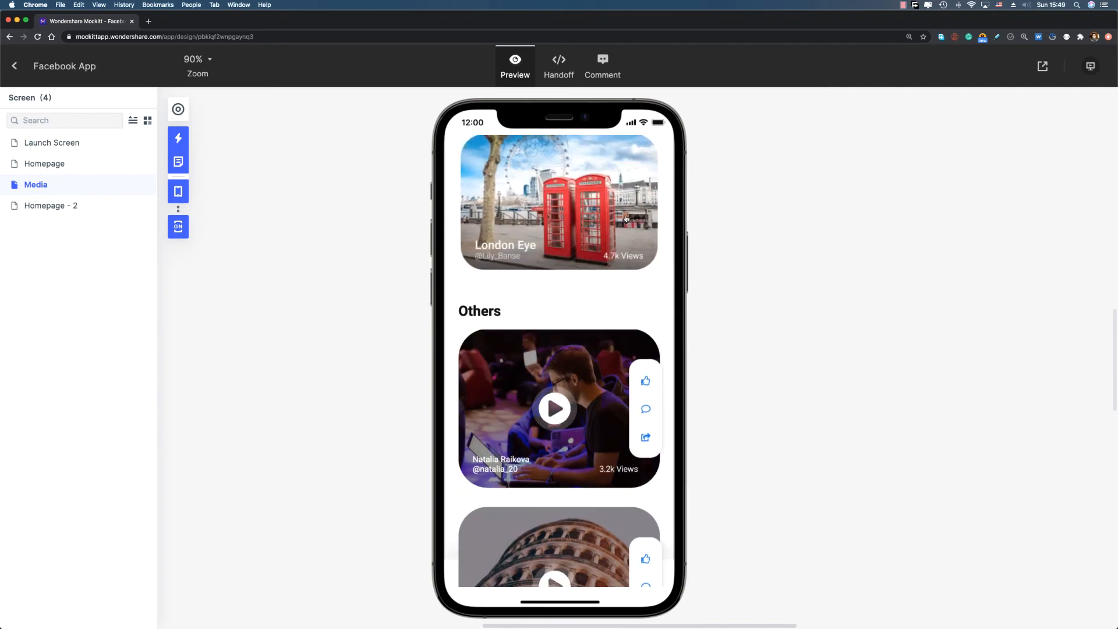
{"action": "left_click_drag", "start_coordinate": [600, 383], "coordinate": [553, 466]}
{"action": "left_click_drag", "start_coordinate": [508, 501], "coordinate": [516, 303]}
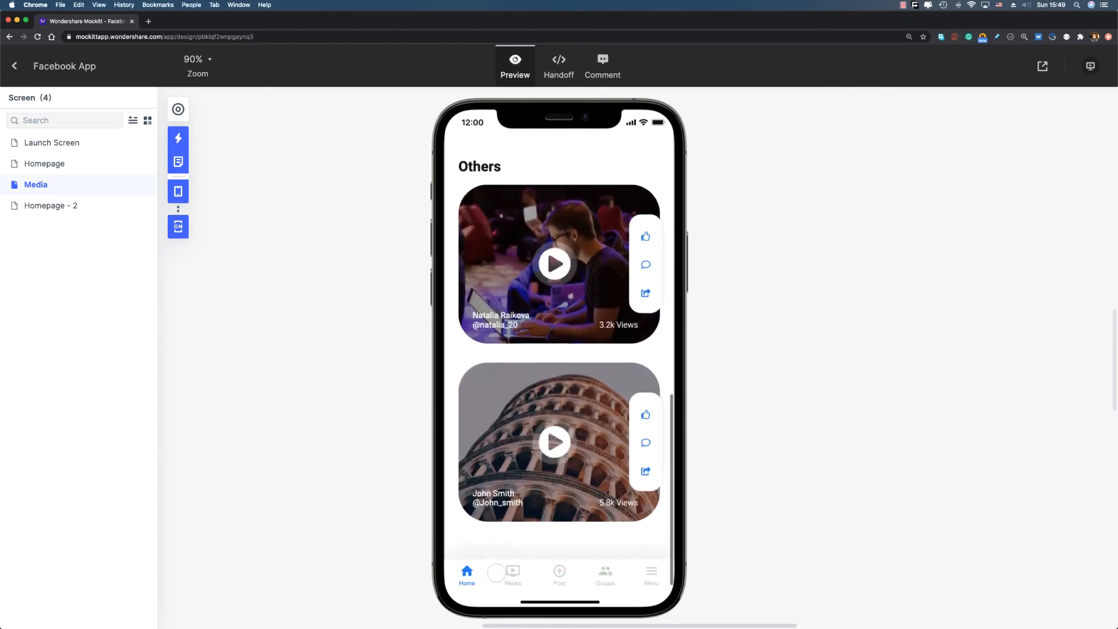
{"action": "scroll", "coordinate": [516, 563], "scroll_direction": "up", "scroll_amount": 10}
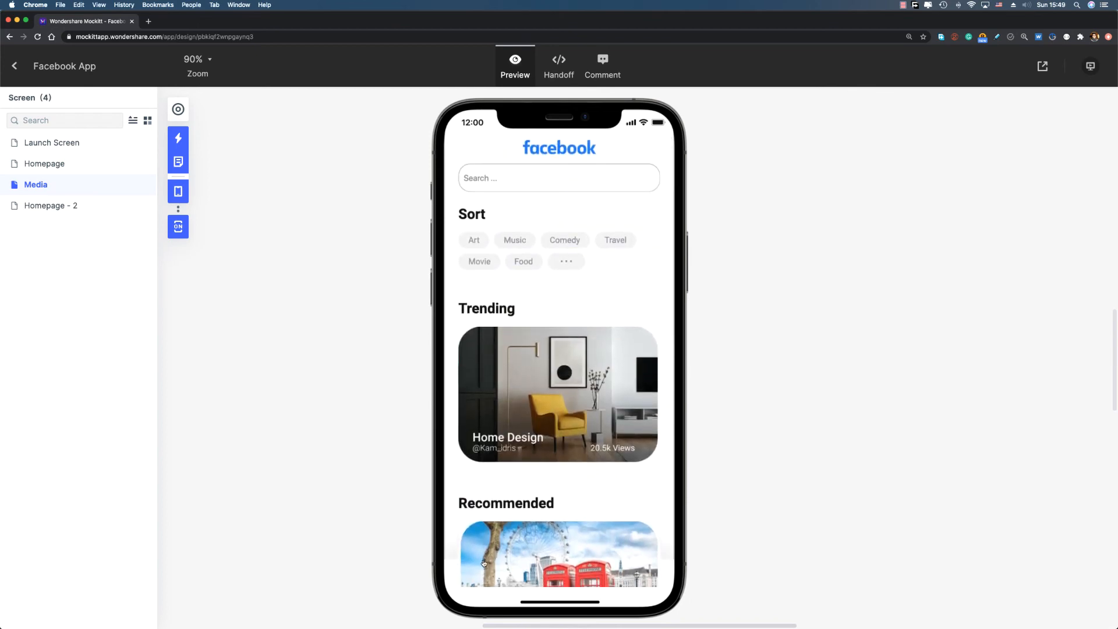
- Leave the preview, collapse the expanded post and tag groups, and move the Tabbar group above all other layers of the Media screen
{"action": "left_click", "coordinate": [14, 66]}
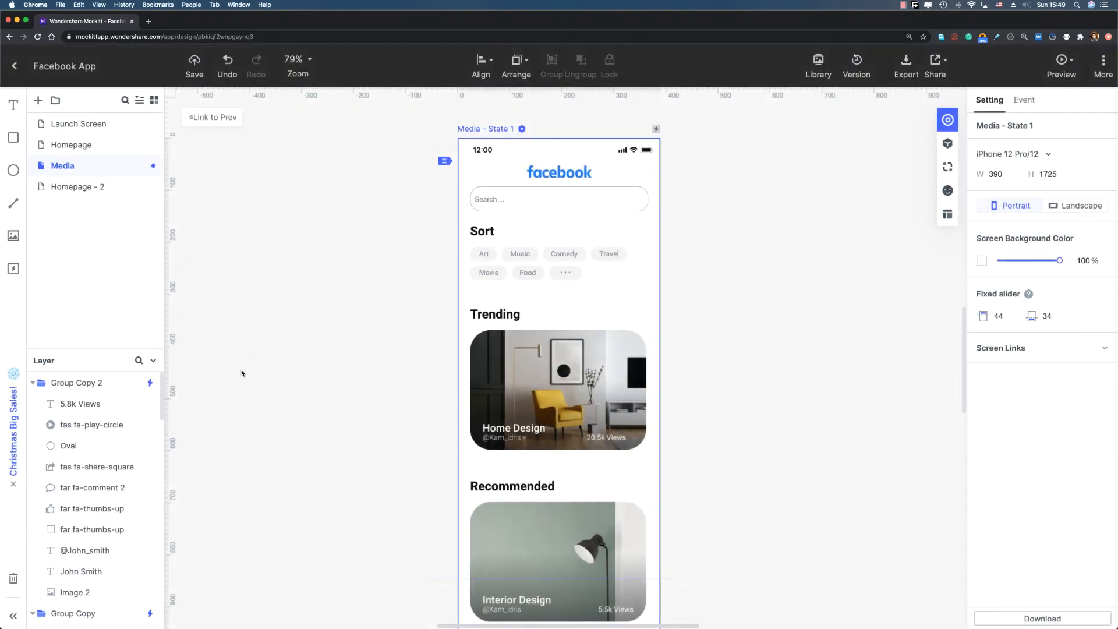
{"action": "left_click", "coordinate": [33, 382]}
{"action": "left_click", "coordinate": [33, 404]}
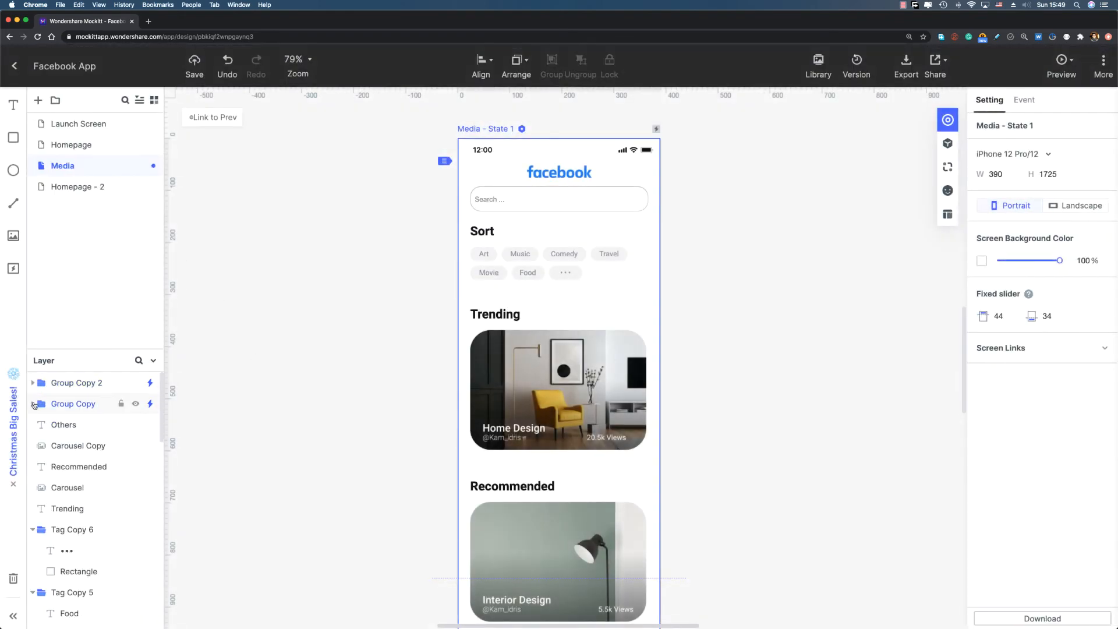
{"action": "left_click", "coordinate": [33, 550]}
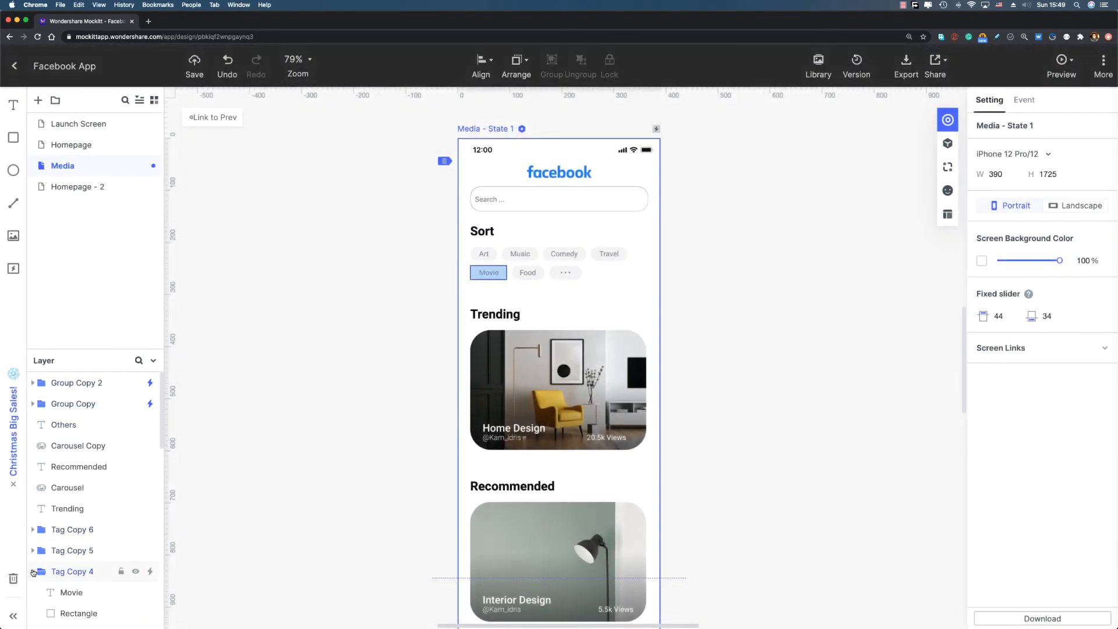
{"action": "left_click", "coordinate": [33, 571]}
{"action": "scroll", "coordinate": [58, 525], "scroll_direction": "down", "scroll_amount": 10}
{"action": "left_click", "coordinate": [35, 561]}
{"action": "left_click_drag", "start_coordinate": [35, 561], "coordinate": [90, 380]}
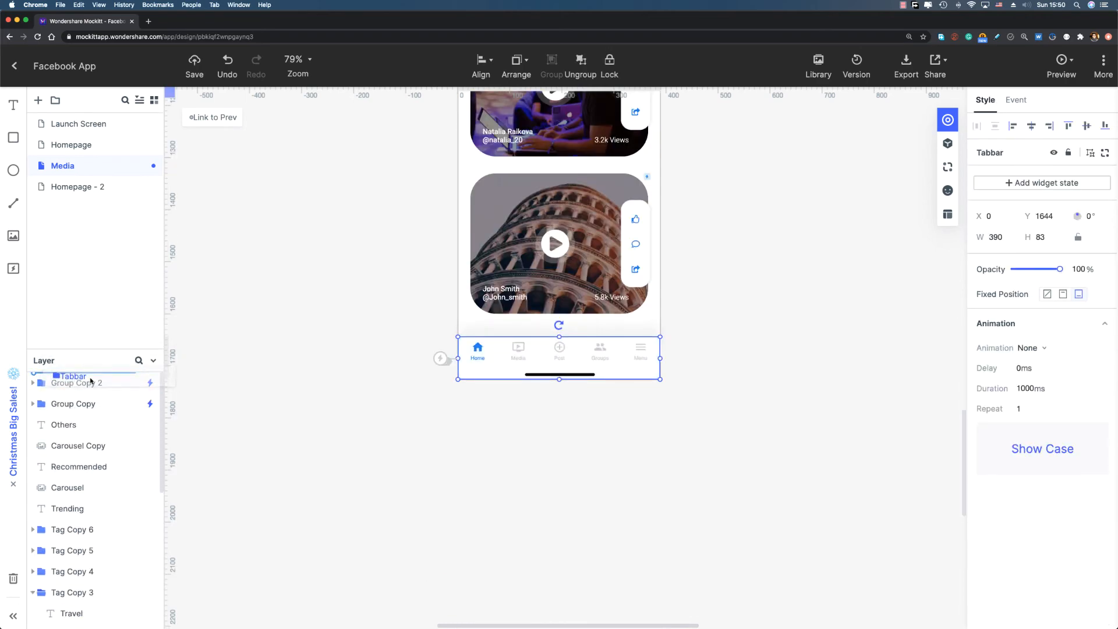
- Preview the Media screen and scroll through it to check the tab bar against the content
{"action": "left_click", "coordinate": [1062, 60]}
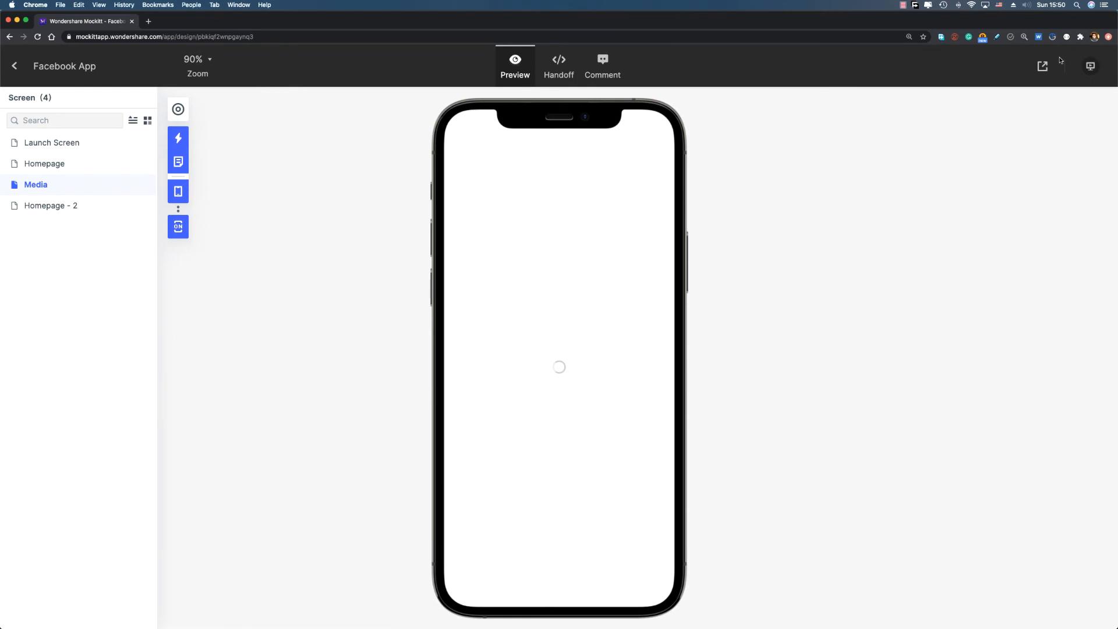
{"action": "scroll", "coordinate": [538, 386], "scroll_direction": "down", "scroll_amount": 10}
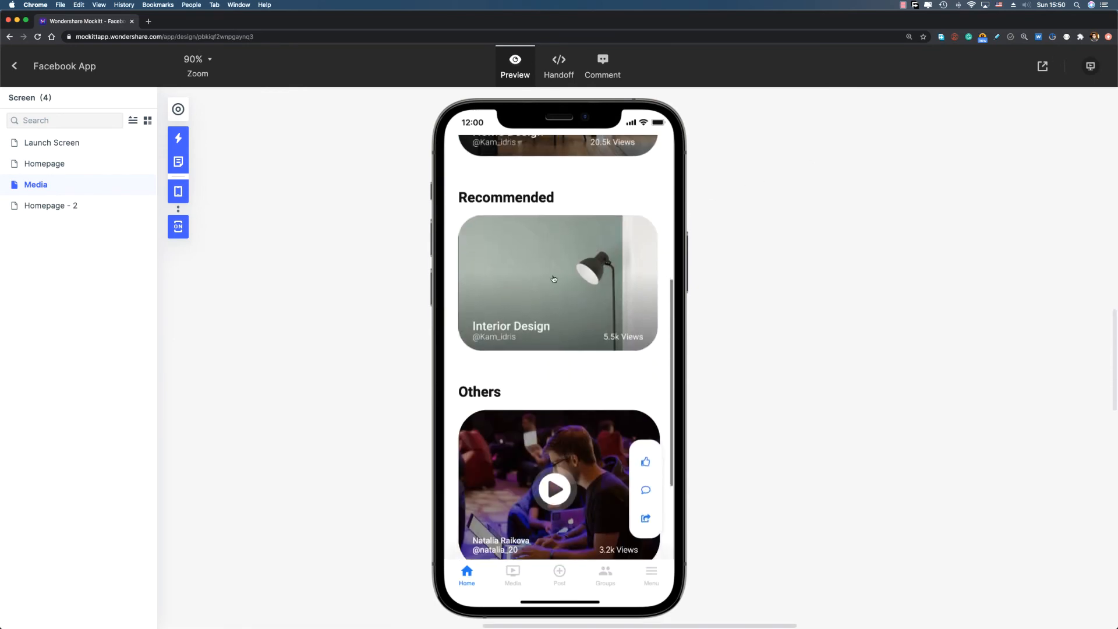
{"action": "scroll", "coordinate": [588, 177], "scroll_direction": "up", "scroll_amount": 10}
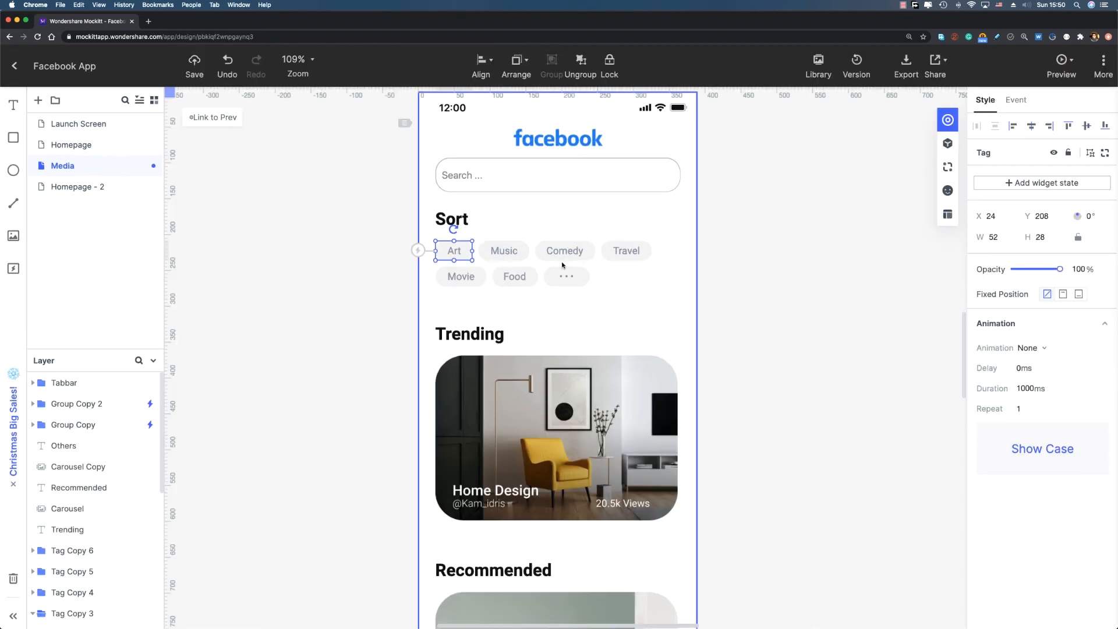
- Apply the FadeIn animation to all seven Sort tags and preview the effect on the Media screen
{"action": "scroll", "coordinate": [562, 265], "scroll_direction": "up", "scroll_amount": 3}
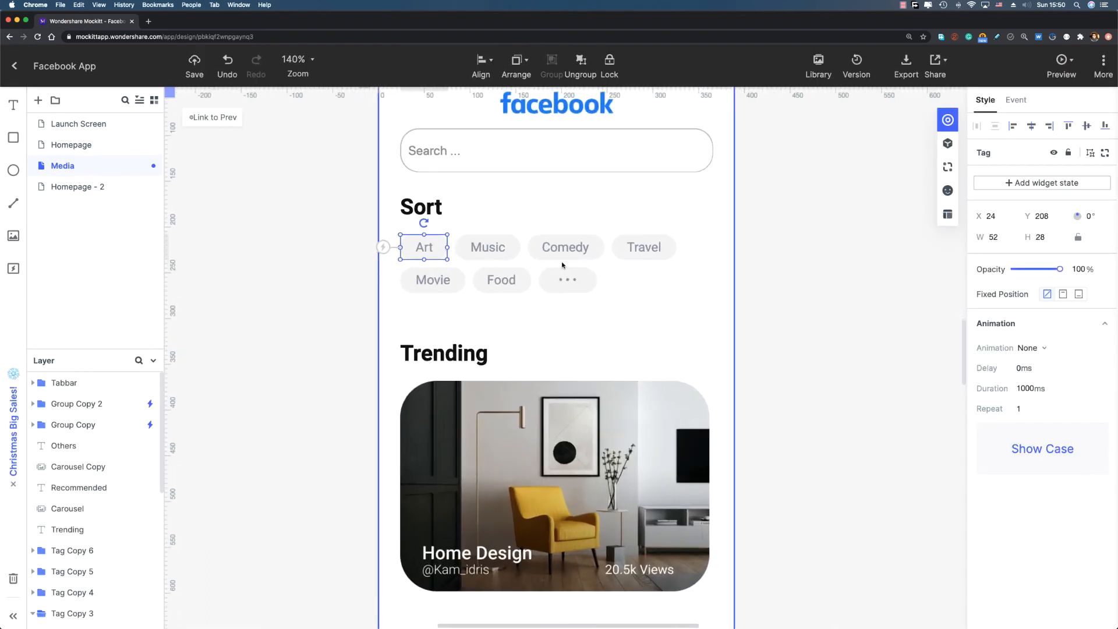
{"action": "left_click", "coordinate": [472, 252], "text": "shift"}
{"action": "left_click", "coordinate": [564, 252], "text": "shift"}
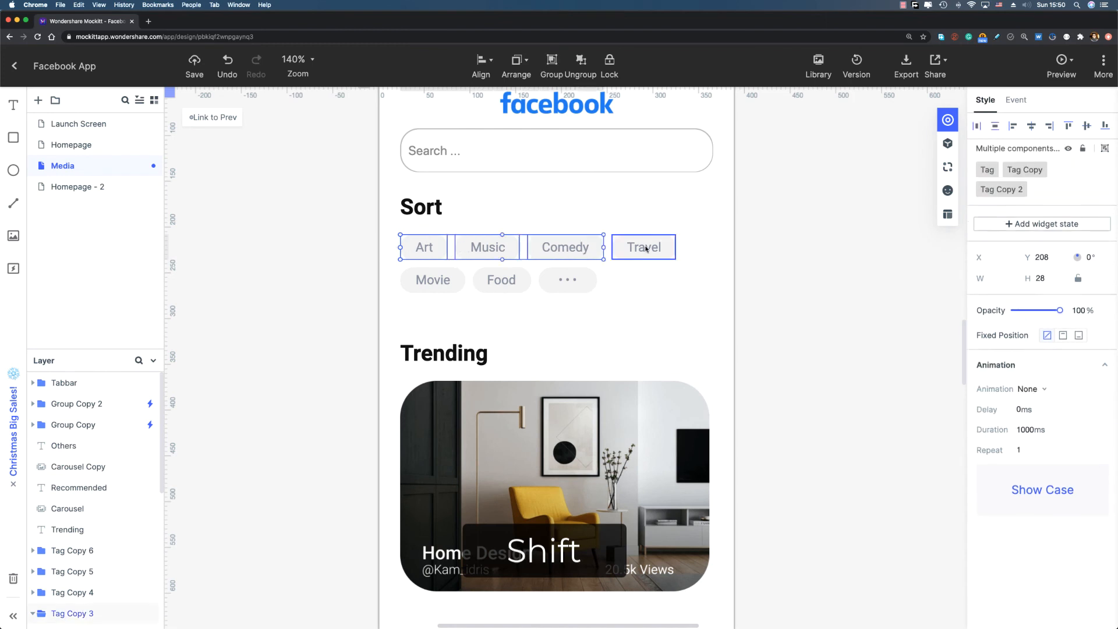
{"action": "left_click", "coordinate": [645, 247], "text": "shift"}
{"action": "left_click", "coordinate": [432, 280], "text": "shift"}
{"action": "left_click", "coordinate": [502, 280], "text": "shift"}
{"action": "left_click", "coordinate": [584, 280], "text": "shift"}
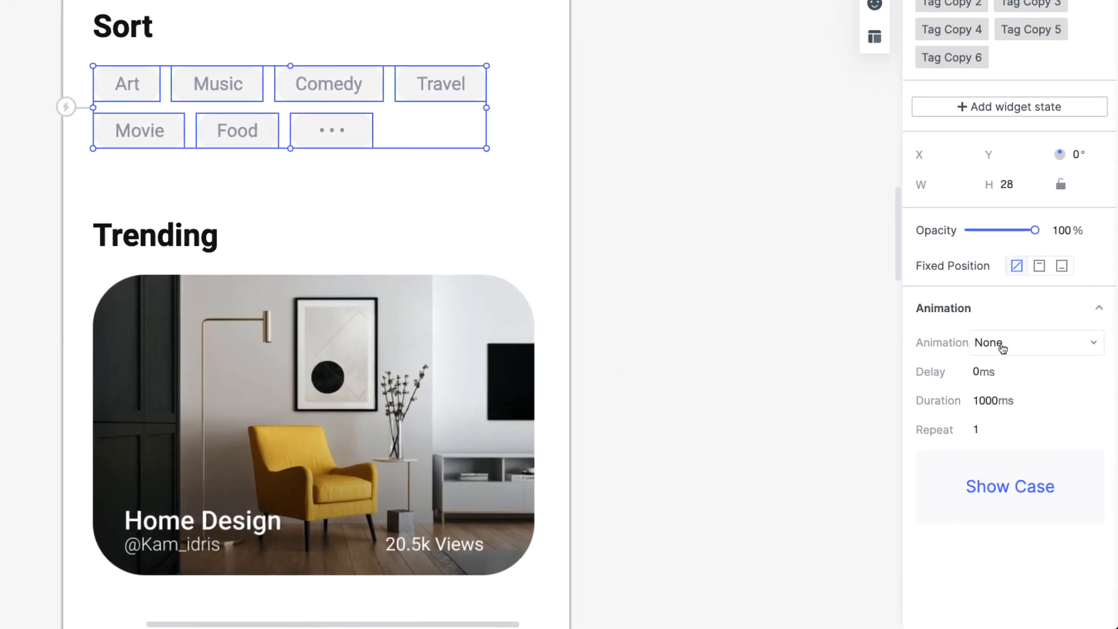
{"action": "left_click", "coordinate": [1003, 349]}
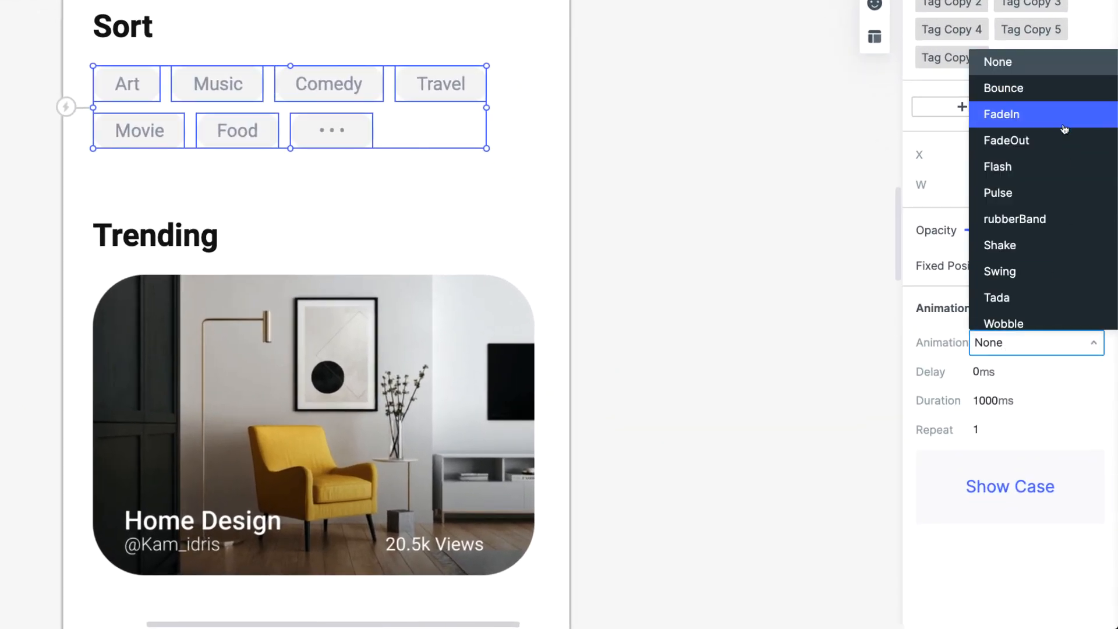
{"action": "left_click", "coordinate": [1049, 115]}
{"action": "left_click", "coordinate": [1064, 64]}
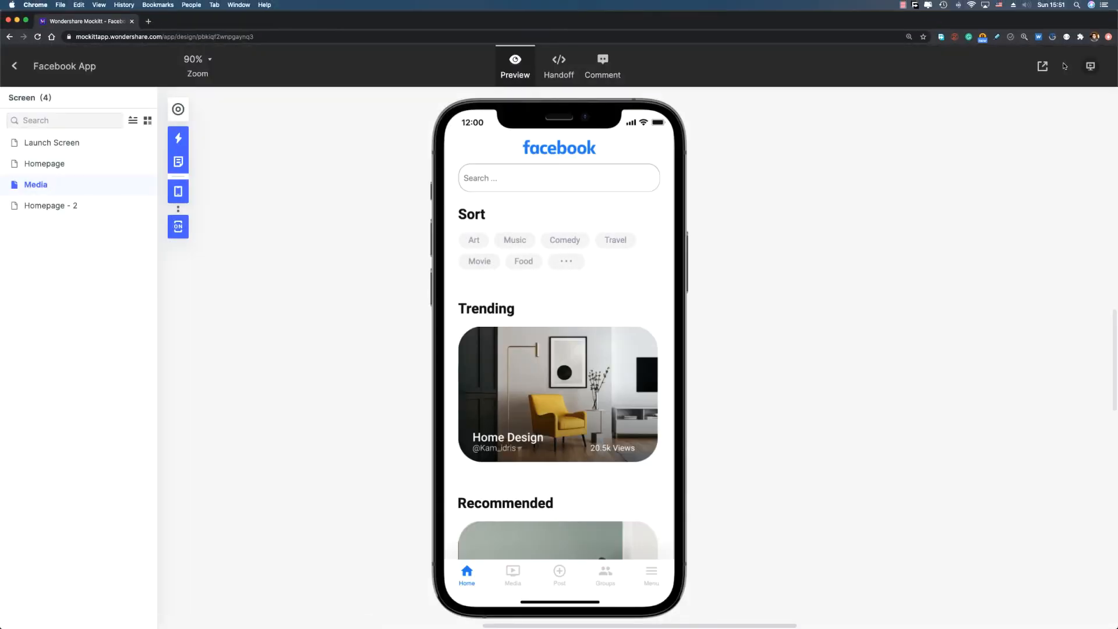
{"action": "left_click", "coordinate": [13, 66]}
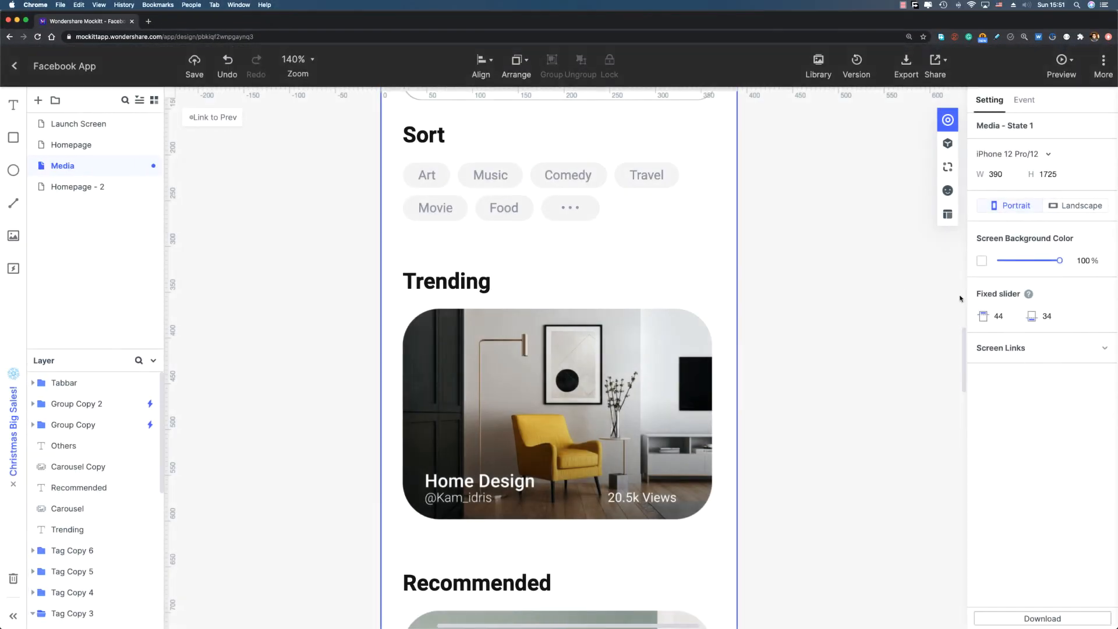
- Set the animation duration of all seven Sort tags to 500 ms
{"action": "left_click", "coordinate": [568, 175]}
{"action": "left_click", "coordinate": [427, 174], "text": "shift"}
{"action": "left_click", "coordinate": [507, 184], "text": "shift"}
{"action": "left_click", "coordinate": [433, 211], "text": "shift"}
{"action": "left_click", "coordinate": [504, 210], "text": "shift"}
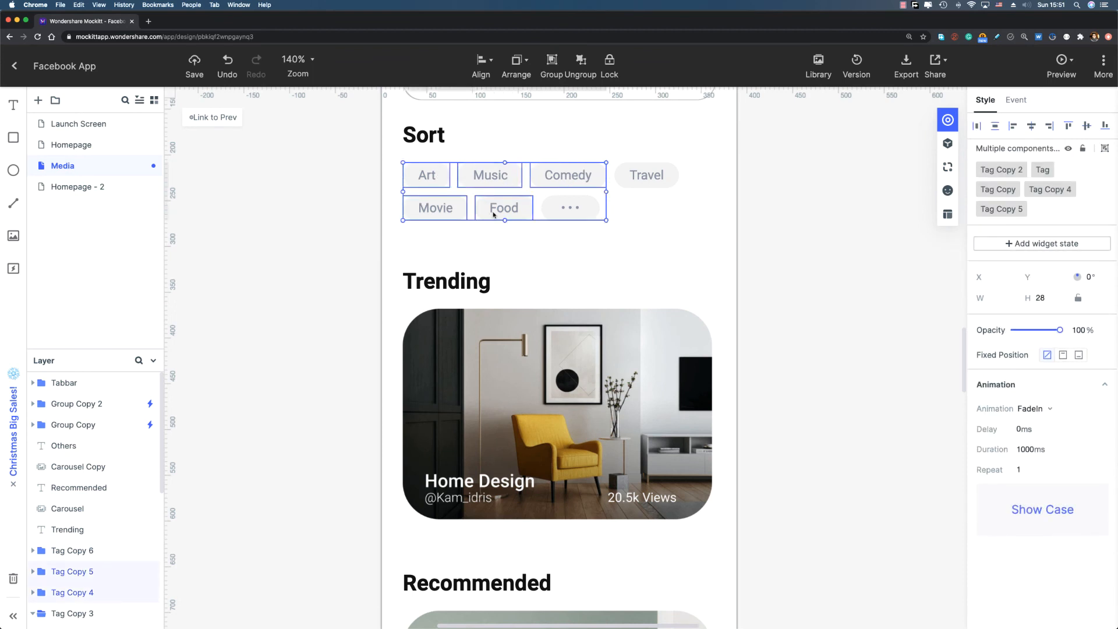
{"action": "left_click", "coordinate": [570, 208], "text": "shift"}
{"action": "left_click", "coordinate": [646, 176], "text": "shift"}
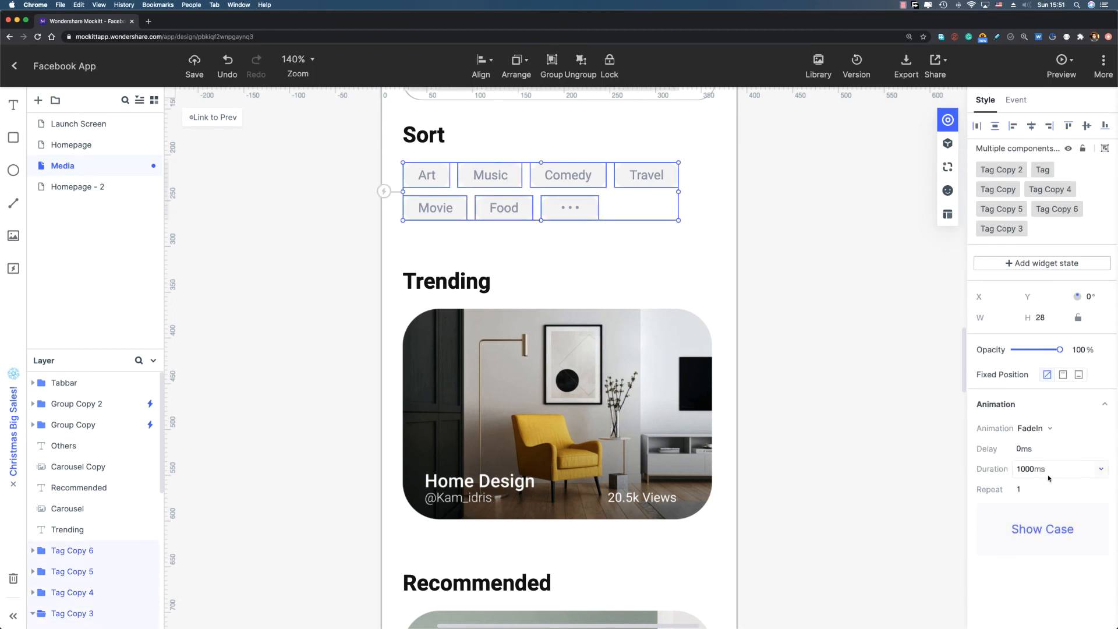
{"action": "left_click", "coordinate": [1036, 474]}
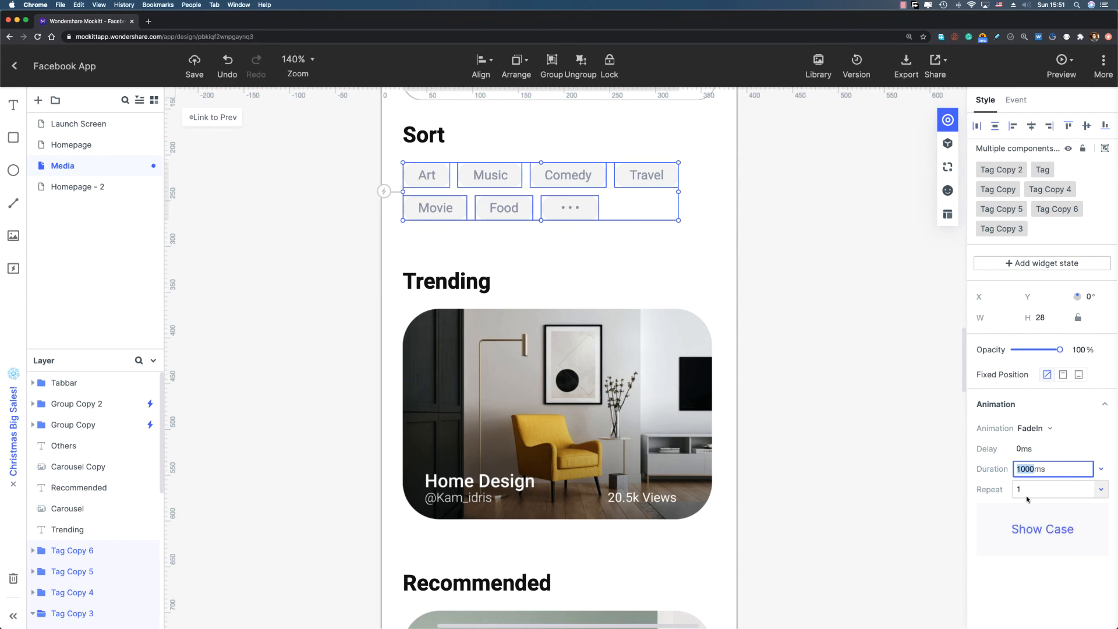
{"action": "type", "text": "5"}
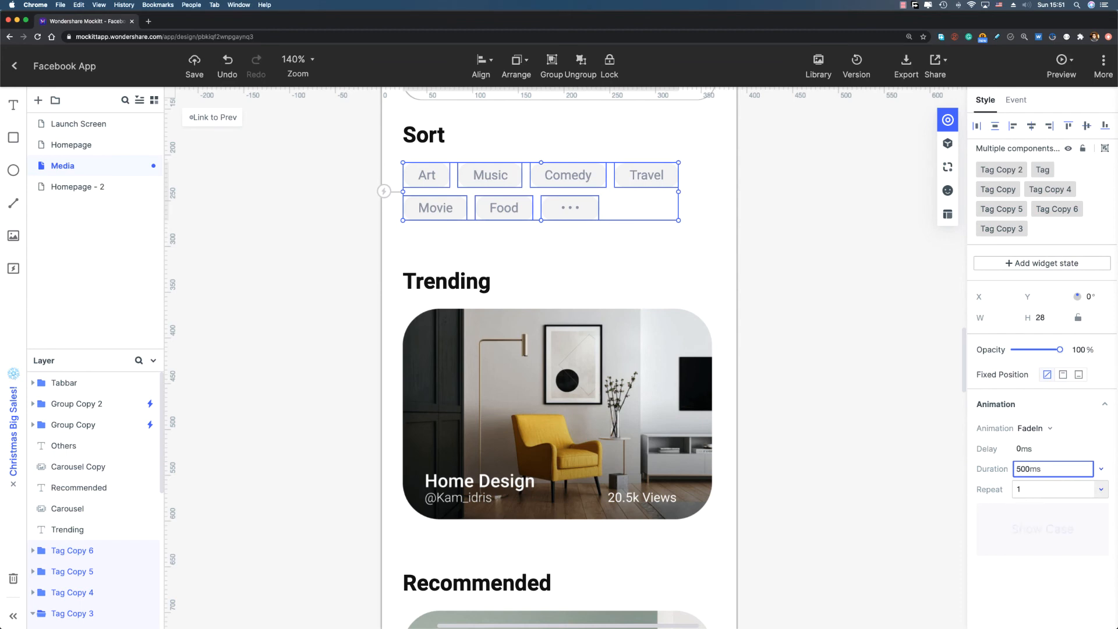
- Preview the Media screen to check the tag animation and scroll down towards the Others section
{"action": "left_click", "coordinate": [1062, 63]}
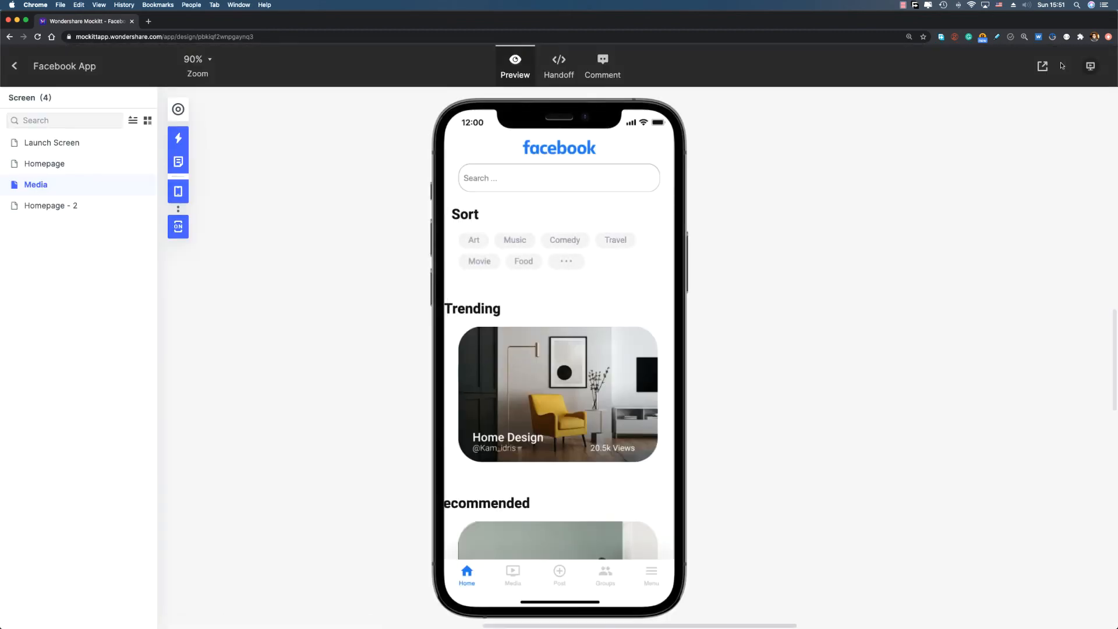
{"action": "scroll", "coordinate": [611, 416], "scroll_direction": "down", "scroll_amount": 3}
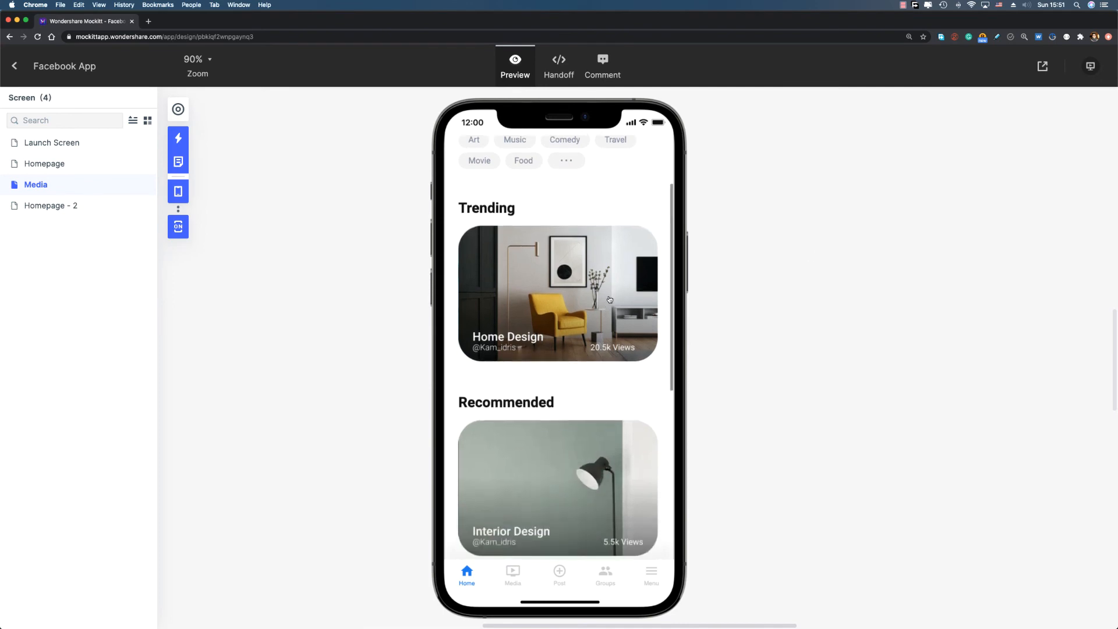
{"action": "left_click_drag", "start_coordinate": [607, 205], "coordinate": [604, 435]}
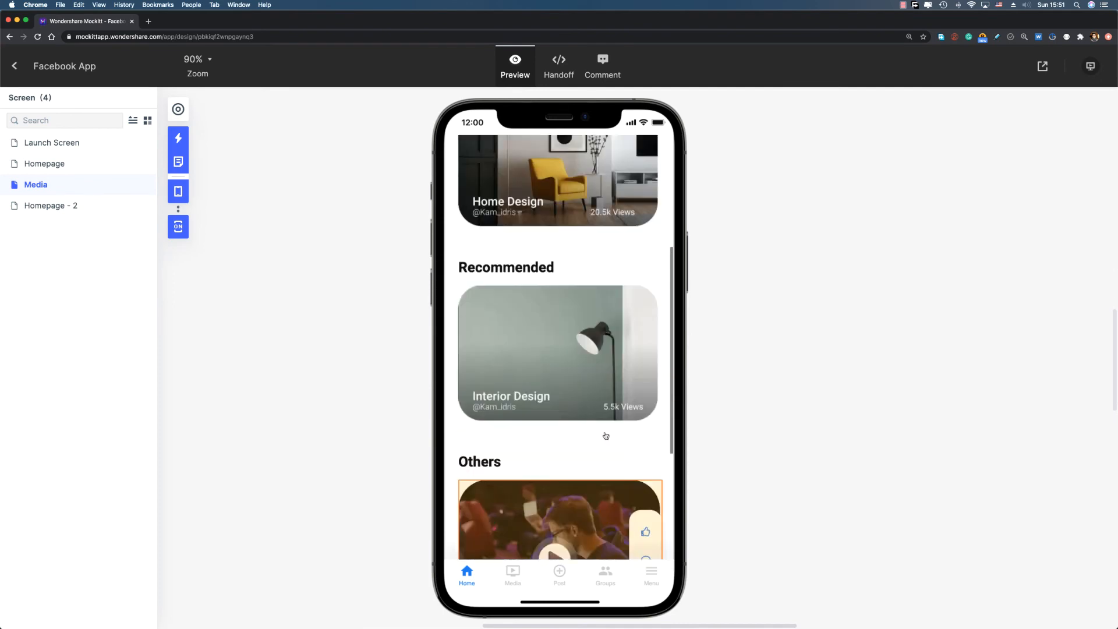
{"action": "left_click", "coordinate": [22, 58]}
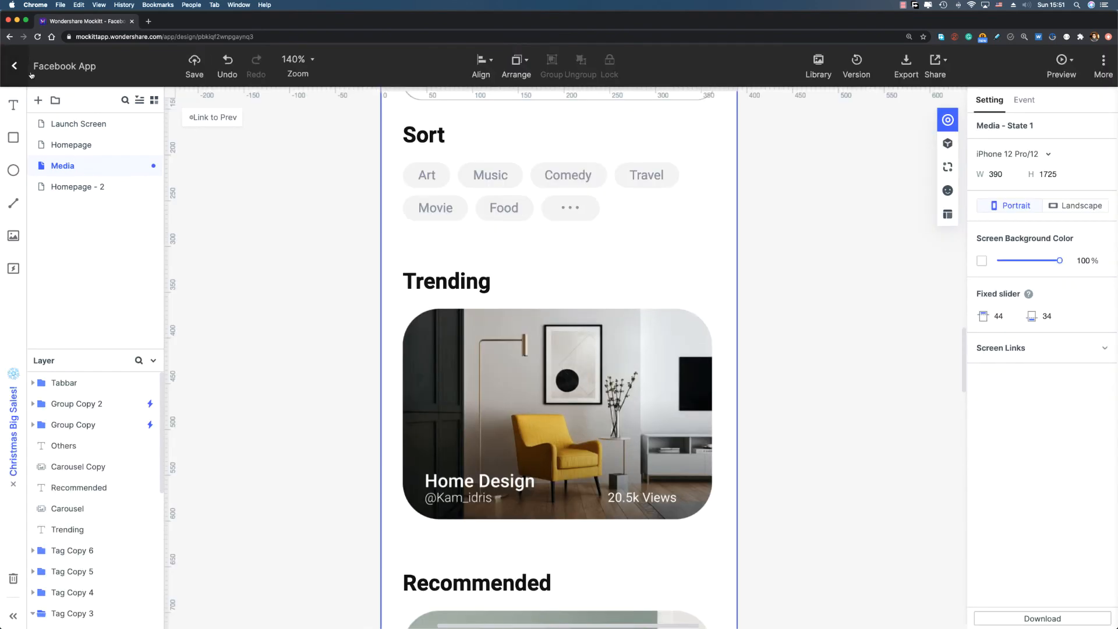
- Cover the Trending carousel with a 342 by 230 rectangle at X 24, Y 368 that has no fill or stroke
{"action": "left_click", "coordinate": [495, 339]}
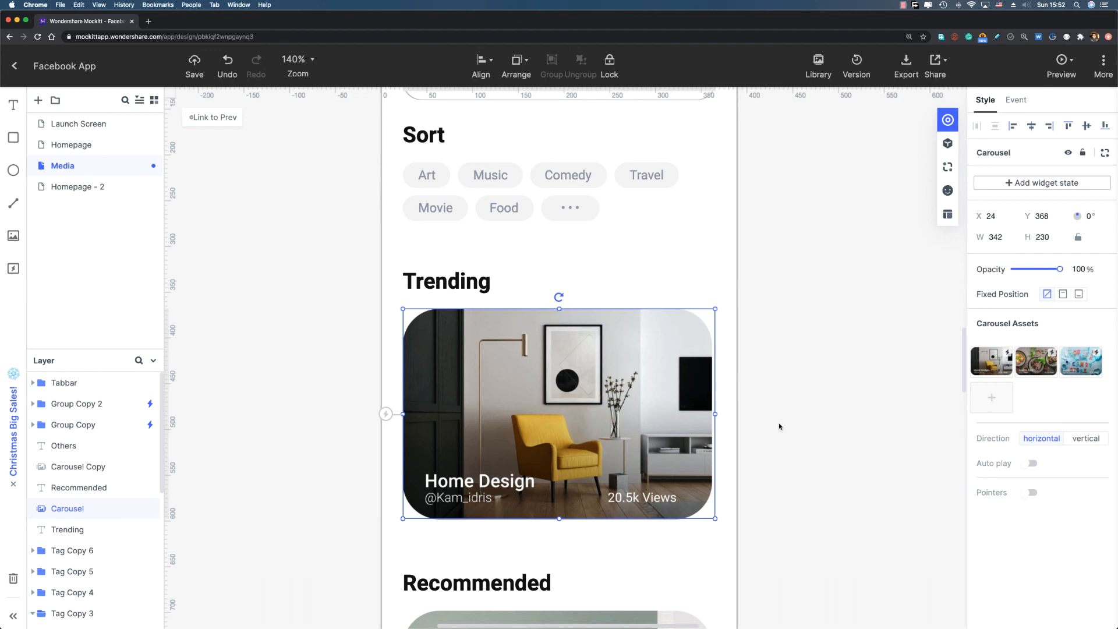
{"action": "left_click", "coordinate": [947, 144]}
{"action": "left_click_drag", "start_coordinate": [853, 202], "coordinate": [494, 350]}
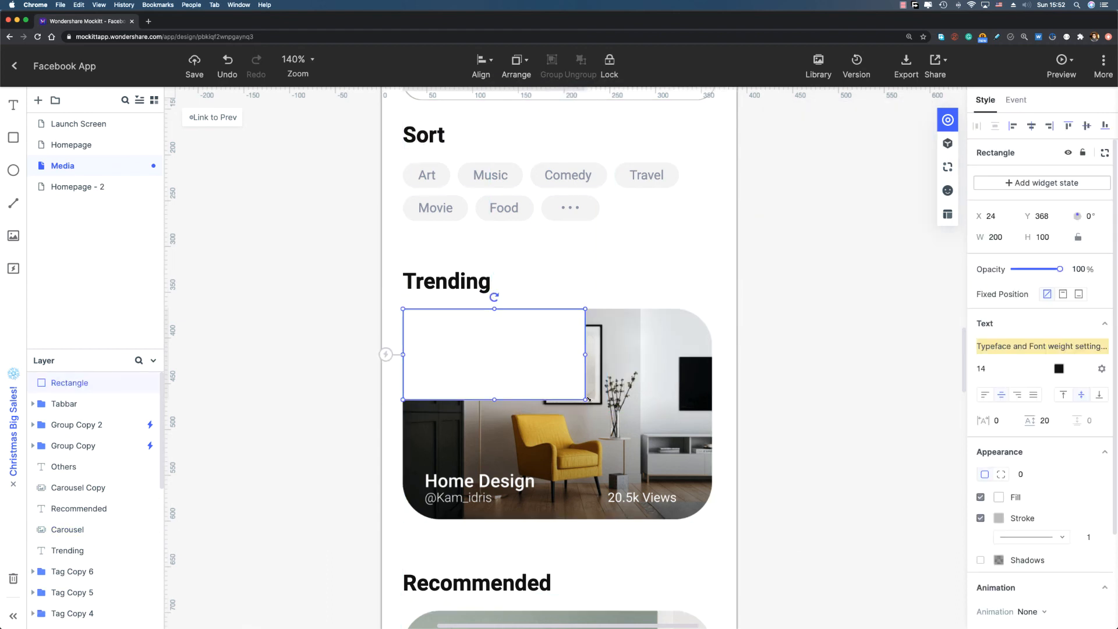
{"action": "left_click_drag", "start_coordinate": [585, 400], "coordinate": [714, 517]}
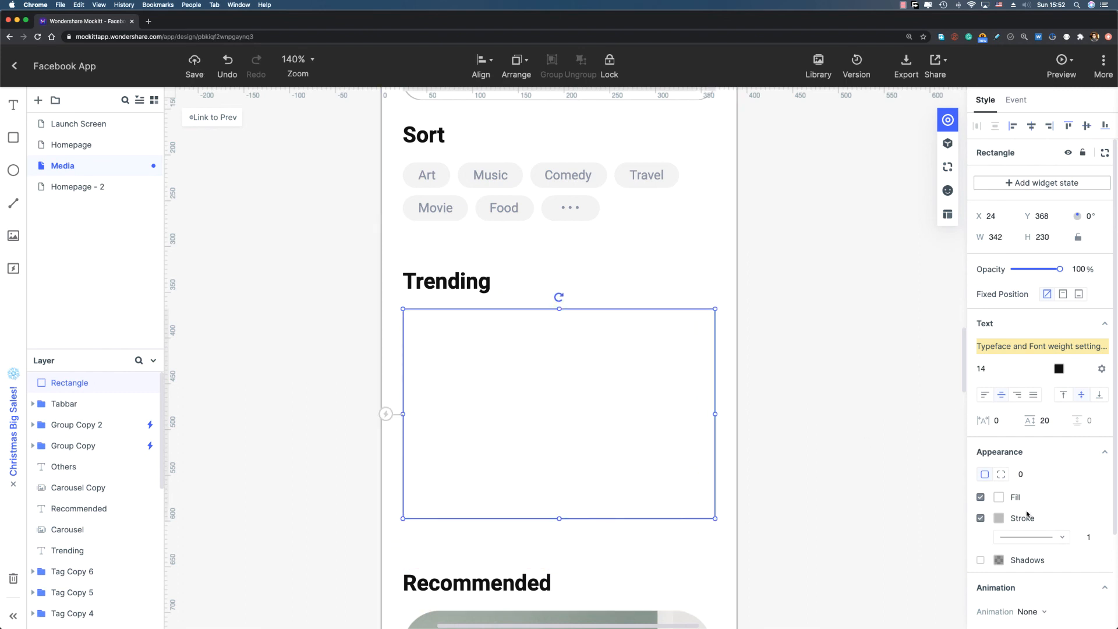
{"action": "left_click", "coordinate": [981, 498]}
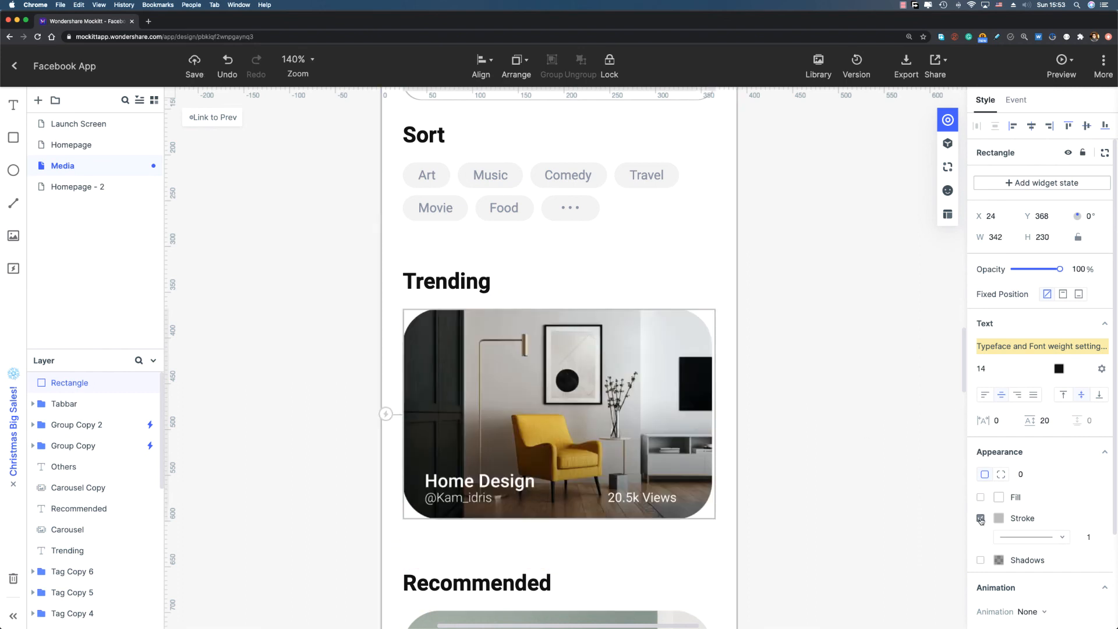
{"action": "left_click", "coordinate": [981, 519]}
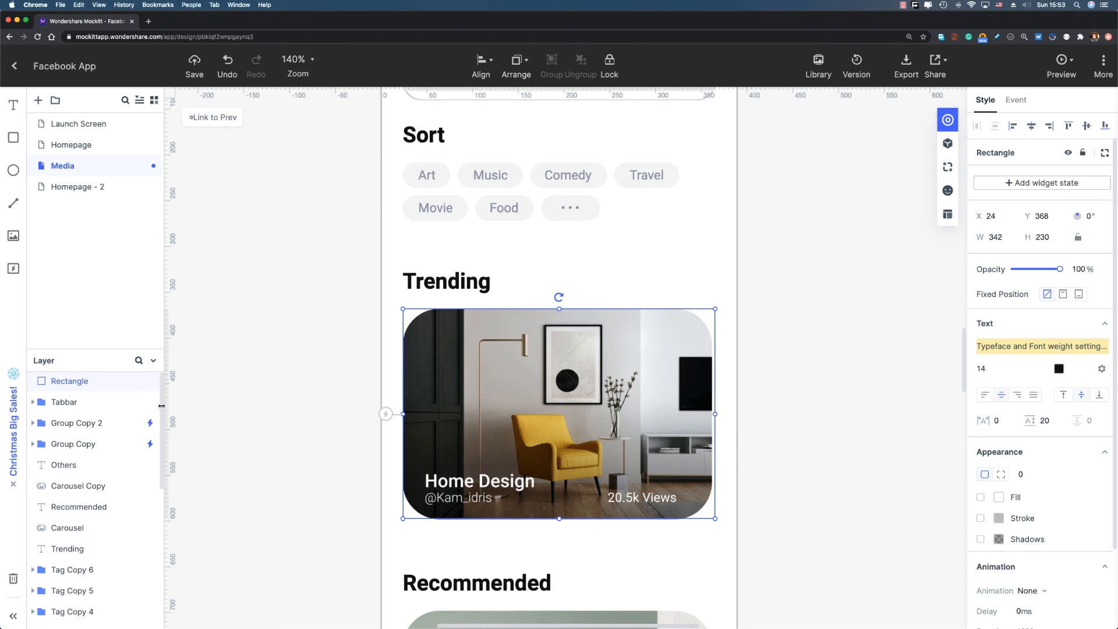
- Group the transparent rectangle with the Trending carousel and give the group the FadeIn animation
{"action": "scroll", "coordinate": [99, 443], "scroll_direction": "down", "scroll_amount": 4}
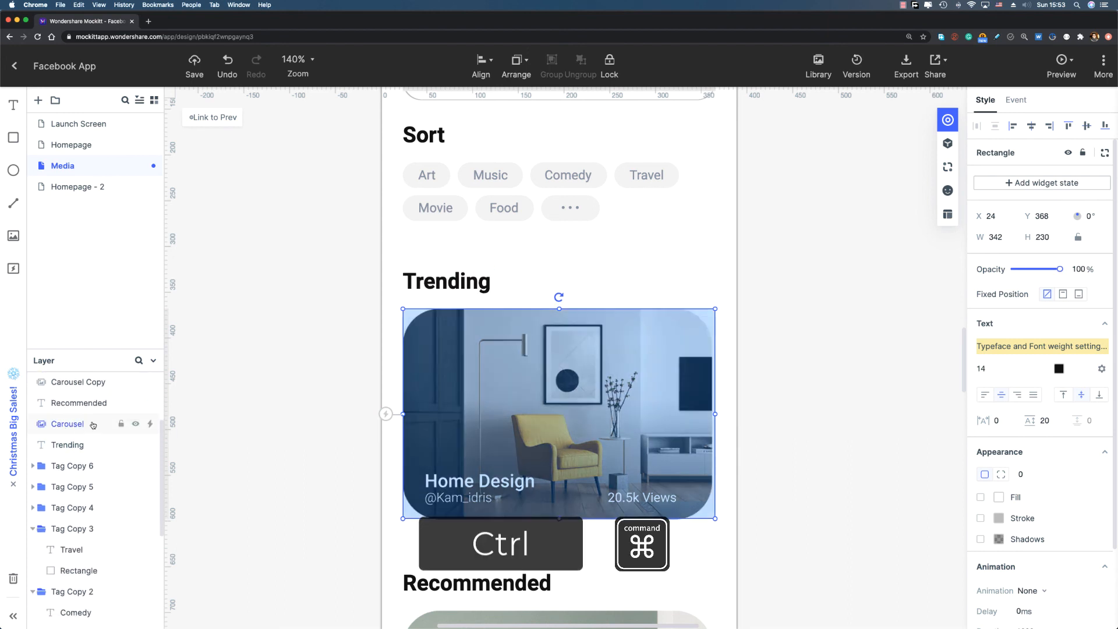
{"action": "left_click", "coordinate": [68, 426], "text": "super"}
{"action": "key", "text": "super+g"}
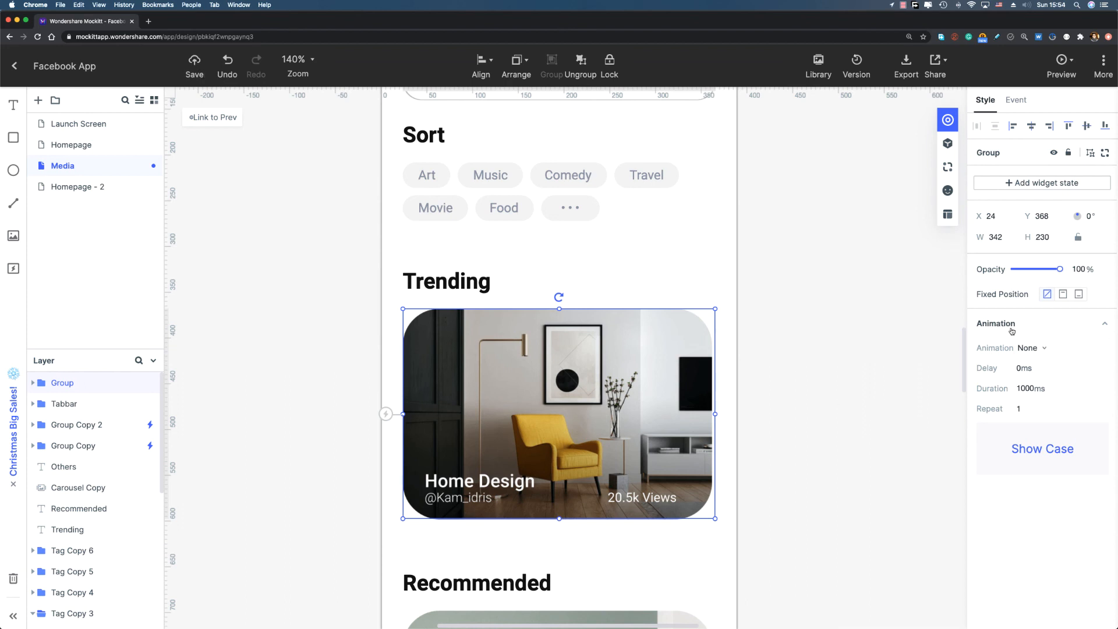
{"action": "left_click", "coordinate": [1042, 348]}
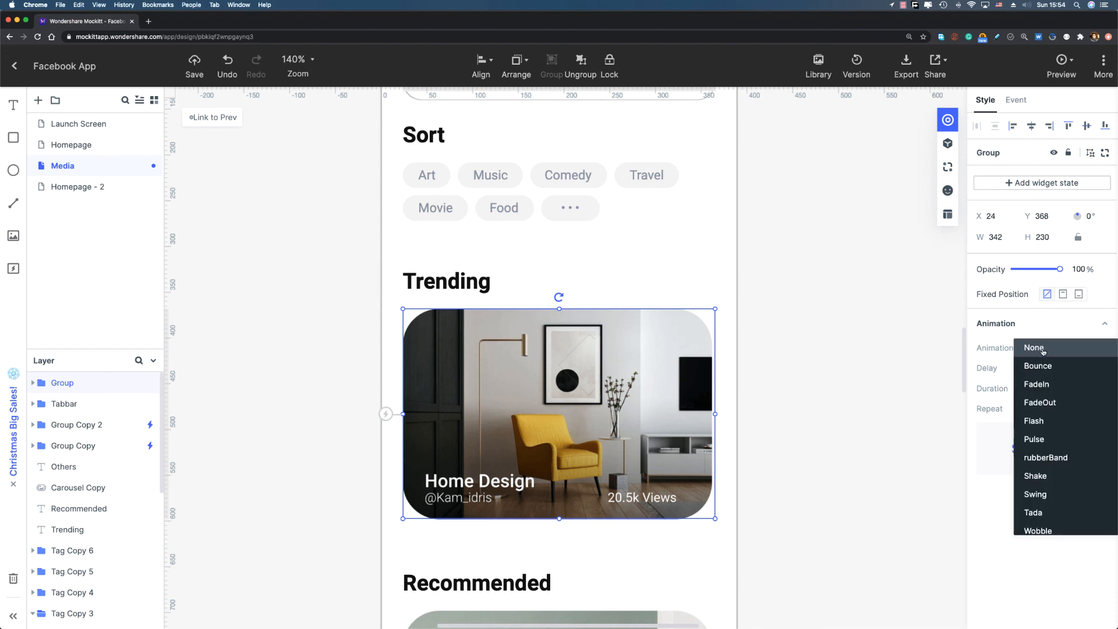
{"action": "left_click", "coordinate": [1036, 388]}
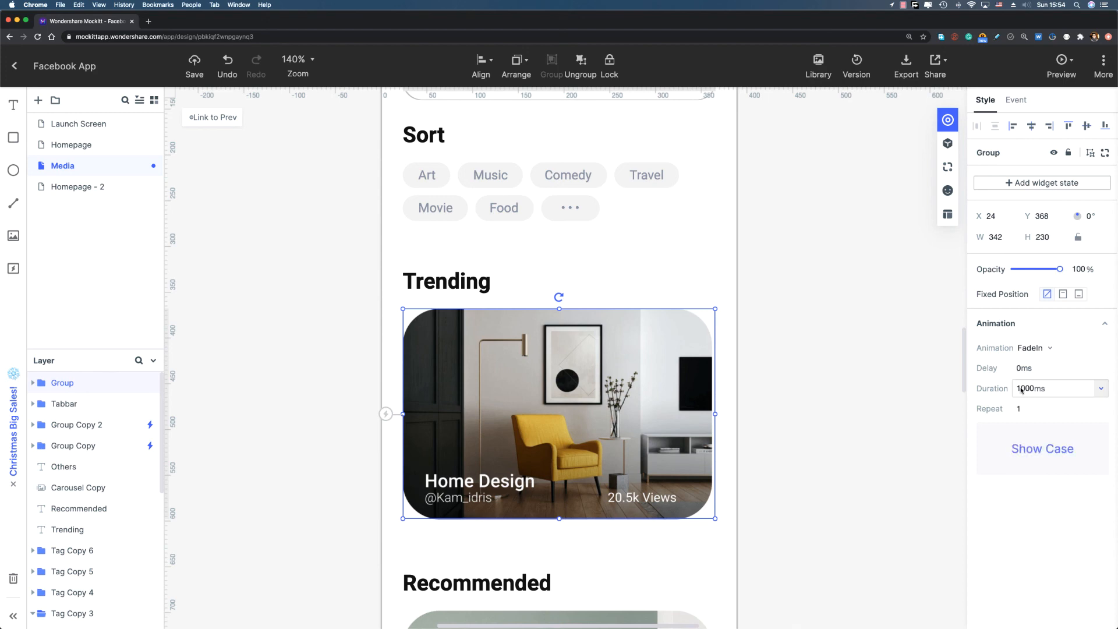
- Preview the Trending carousel's animation, scroll to the Others posts and back up, and return to the editor
{"action": "scroll", "coordinate": [901, 382], "scroll_direction": "down", "scroll_amount": 4}
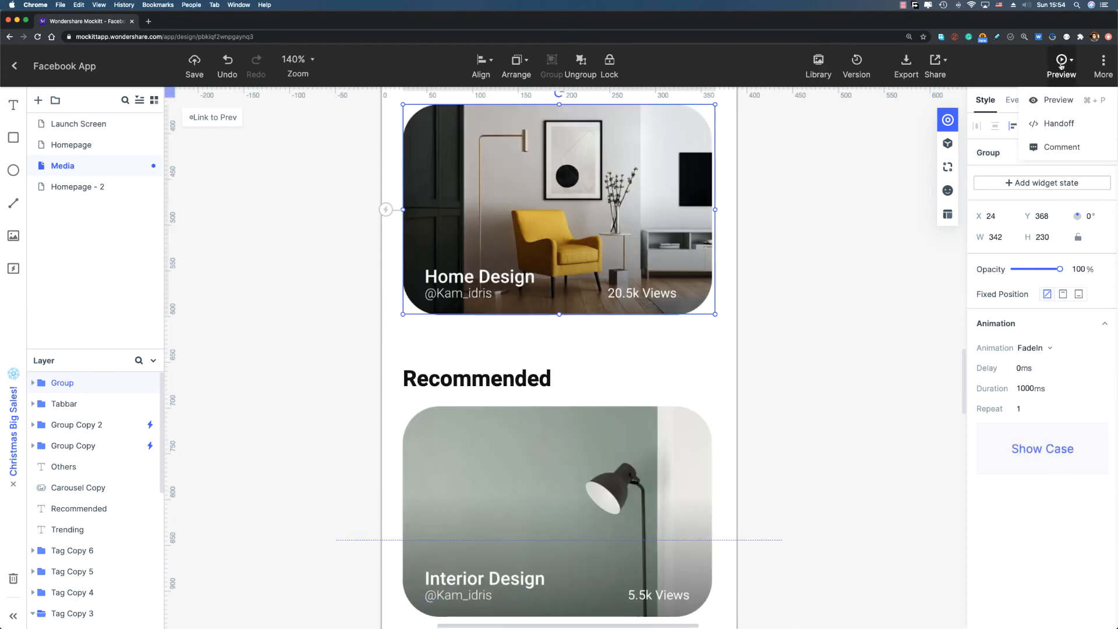
{"action": "left_click", "coordinate": [1061, 66]}
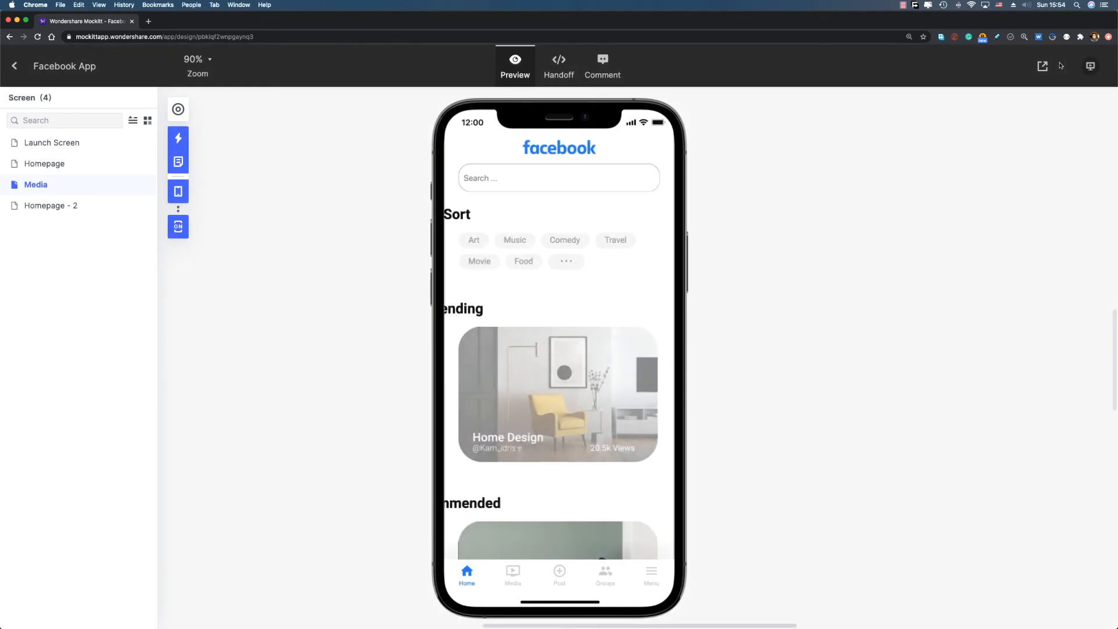
{"action": "scroll", "coordinate": [568, 361], "scroll_direction": "down", "scroll_amount": 10}
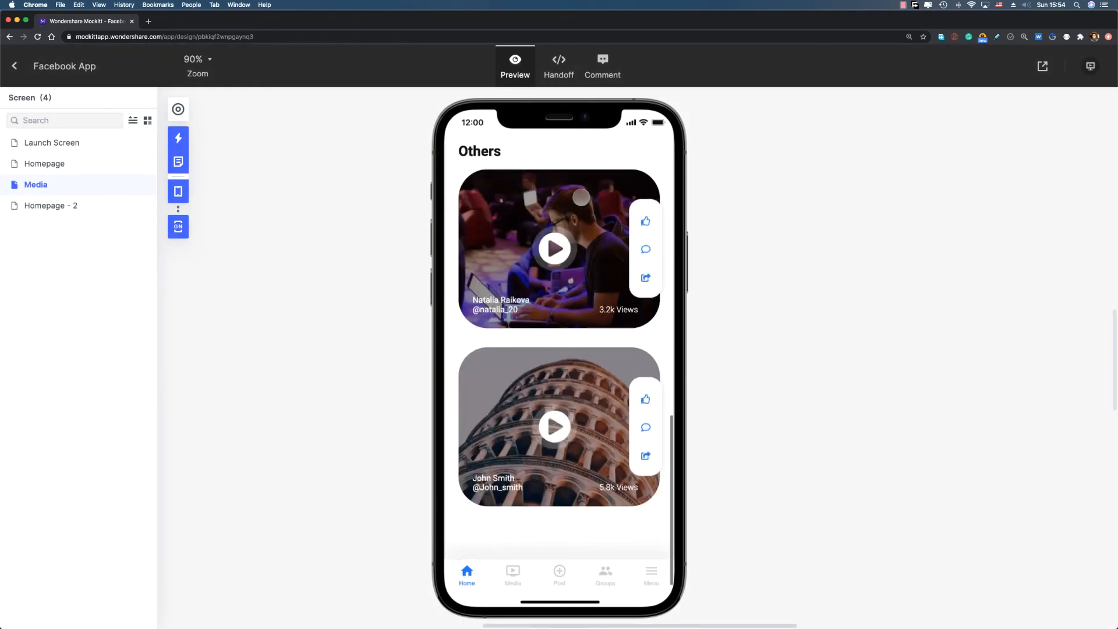
{"action": "scroll", "coordinate": [587, 398], "scroll_direction": "up", "scroll_amount": 8}
{"action": "scroll", "coordinate": [587, 399], "scroll_direction": "up", "scroll_amount": 3}
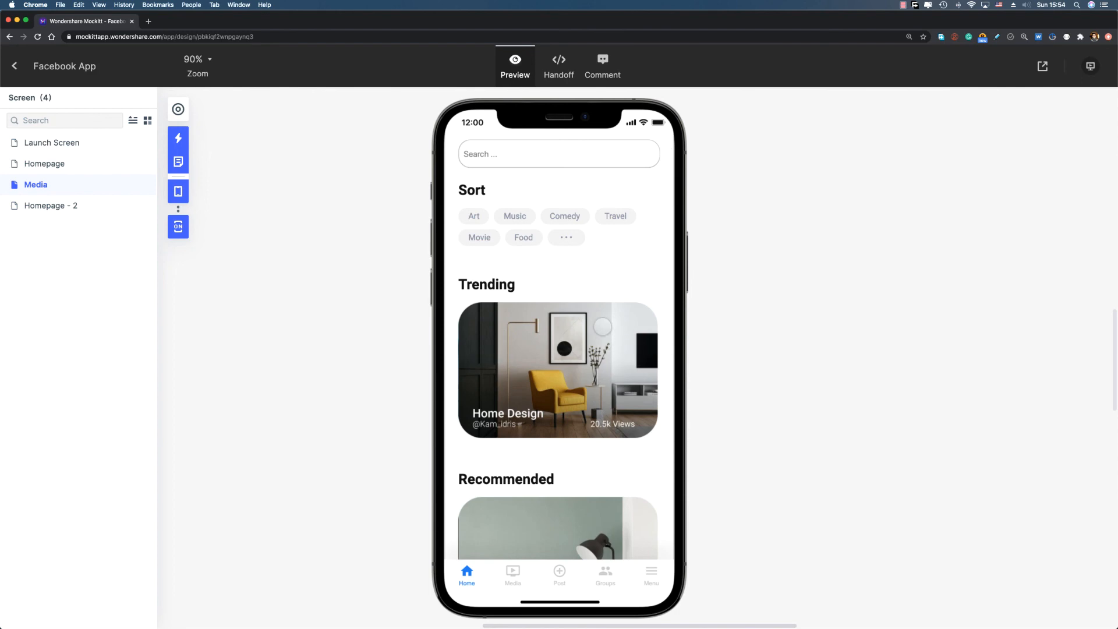
{"action": "left_click", "coordinate": [14, 66]}
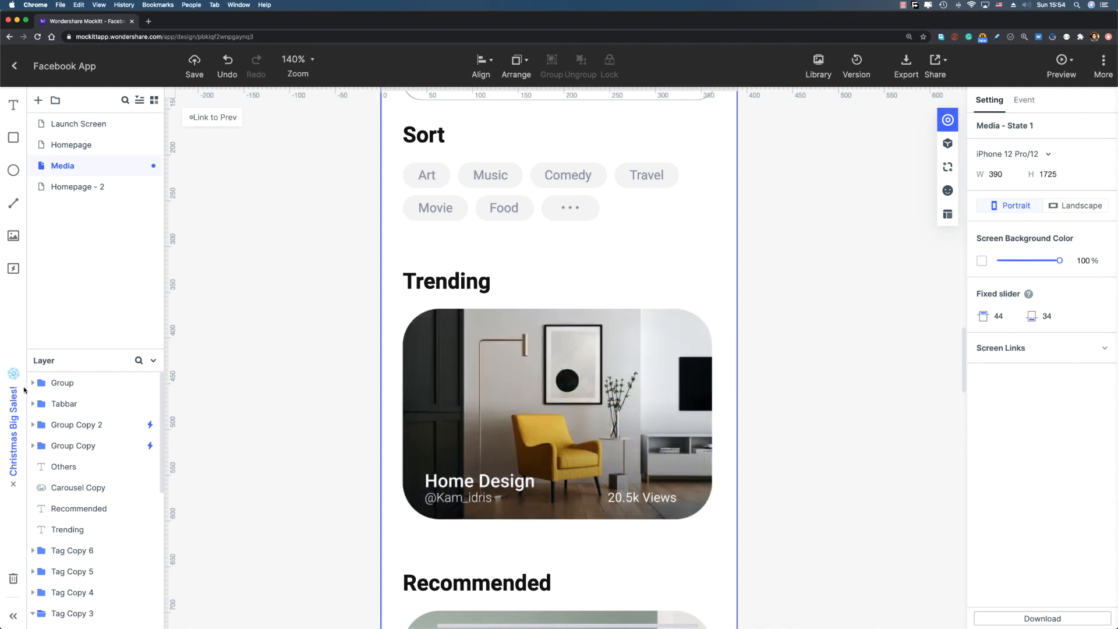
- Move the transparent rectangle below the Trending carousel in their group's layer order
{"action": "left_click", "coordinate": [32, 384]}
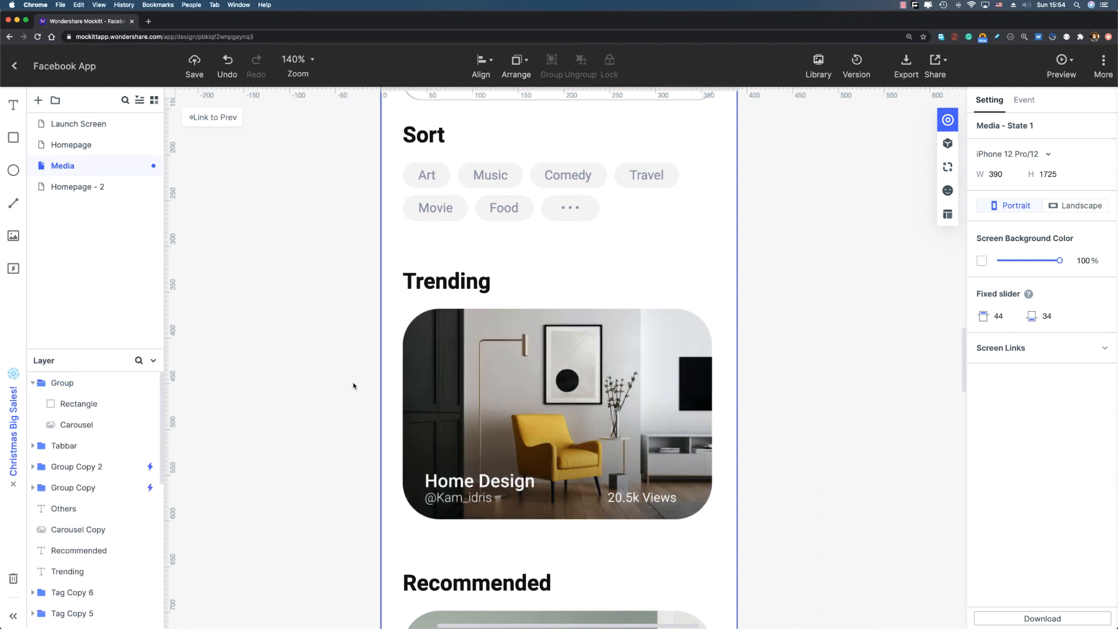
{"action": "left_click", "coordinate": [70, 410]}
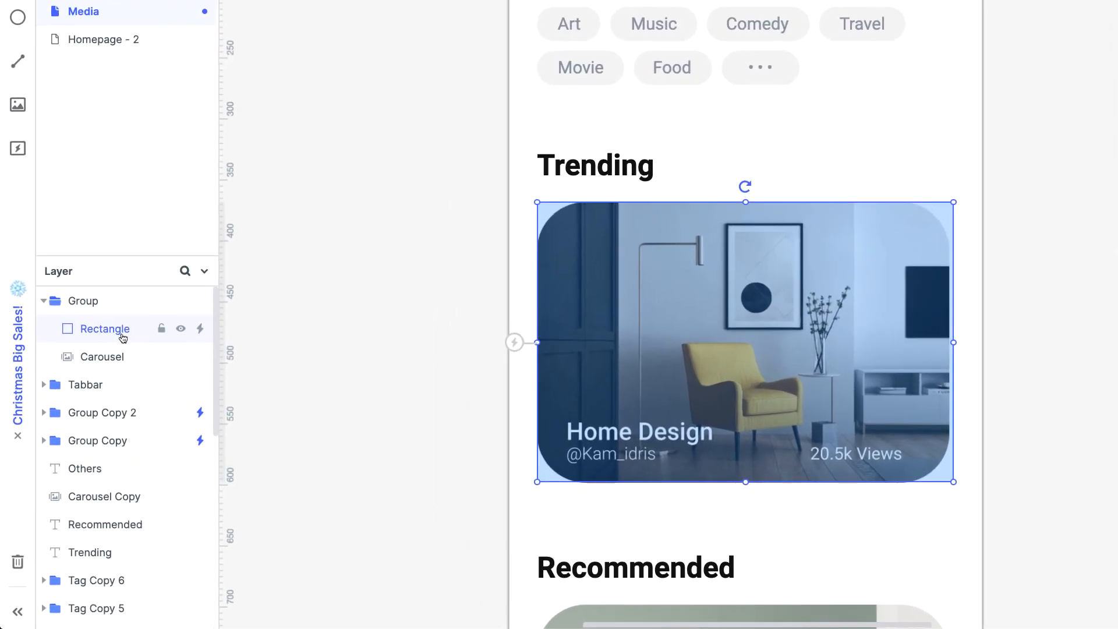
{"action": "mouse_move", "coordinate": [114, 340]}
{"action": "left_mouse_down"}
{"action": "mouse_move", "coordinate": [115, 364]}
{"action": "mouse_move", "coordinate": [115, 344]}
{"action": "left_mouse_up"}
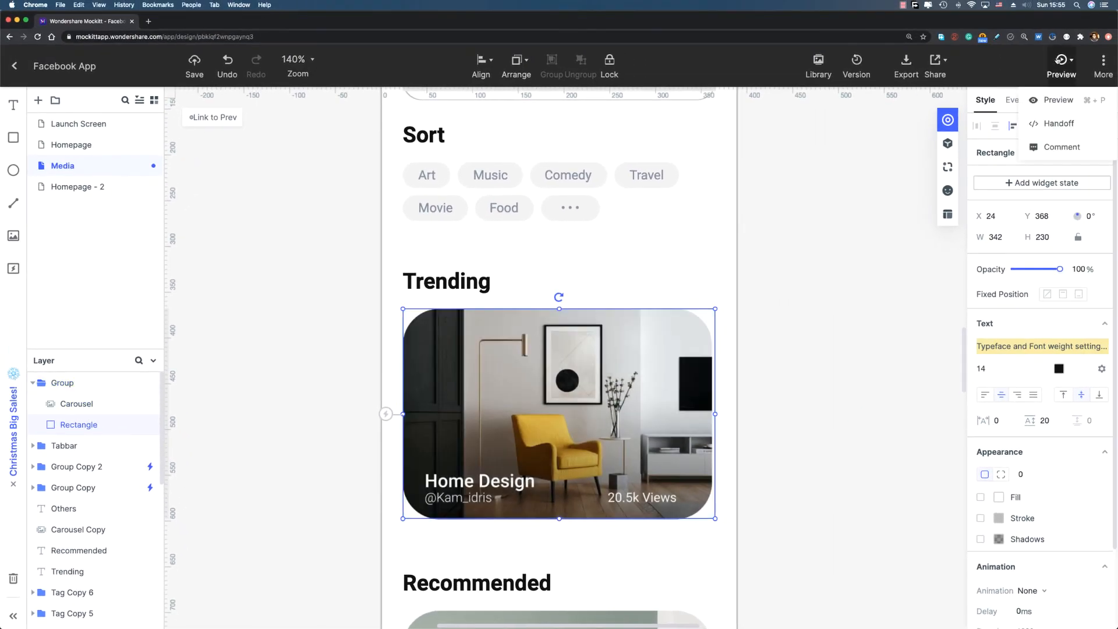
- Preview the Media screen, swipe through the Trending carousel, look at the Homepage and Media screens, and return to the editor
{"action": "left_click", "coordinate": [1033, 64]}
{"action": "mouse_move", "coordinate": [623, 381]}
{"action": "left_mouse_down"}
{"action": "mouse_move", "coordinate": [469, 399]}
{"action": "mouse_move", "coordinate": [612, 387]}
{"action": "left_mouse_up"}
{"action": "left_click_drag", "start_coordinate": [495, 392], "coordinate": [637, 382]}
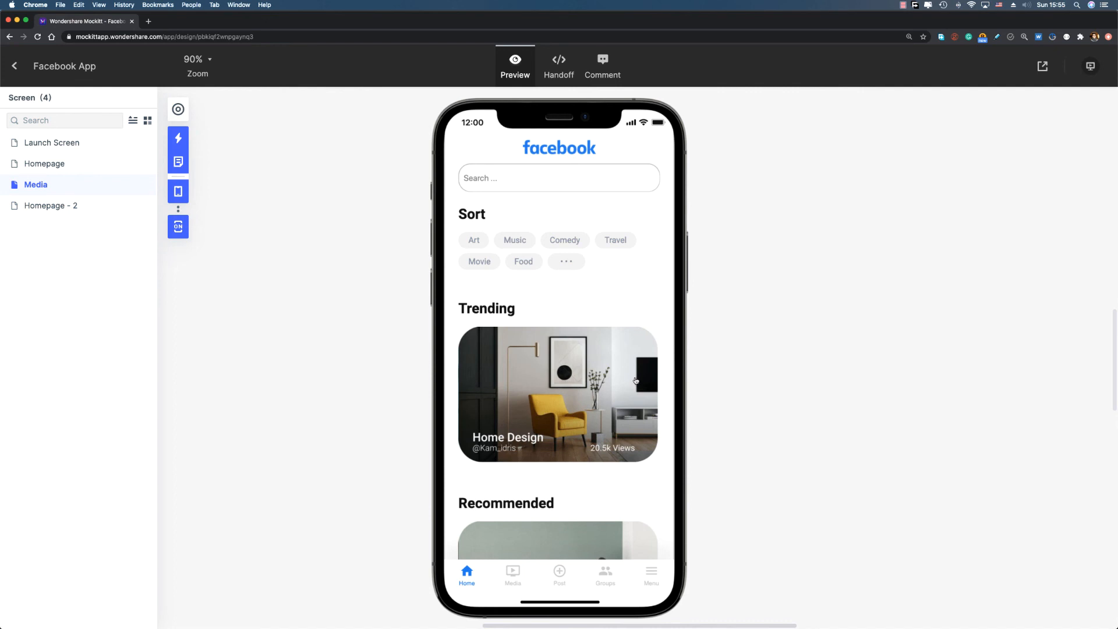
{"action": "left_click", "coordinate": [75, 162]}
{"action": "left_click", "coordinate": [76, 184]}
{"action": "left_click", "coordinate": [15, 66]}
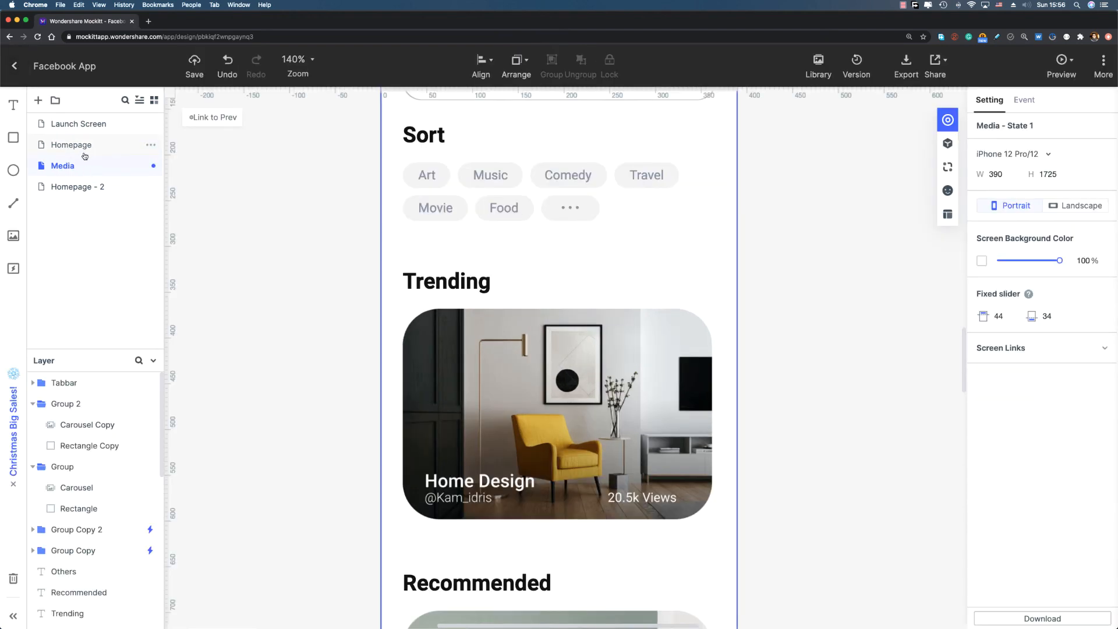
- Link the Media icon in the Homepage's tab bar to the Media screen
{"action": "left_click", "coordinate": [106, 153]}
{"action": "scroll", "coordinate": [309, 309], "scroll_direction": "down", "scroll_amount": 15}
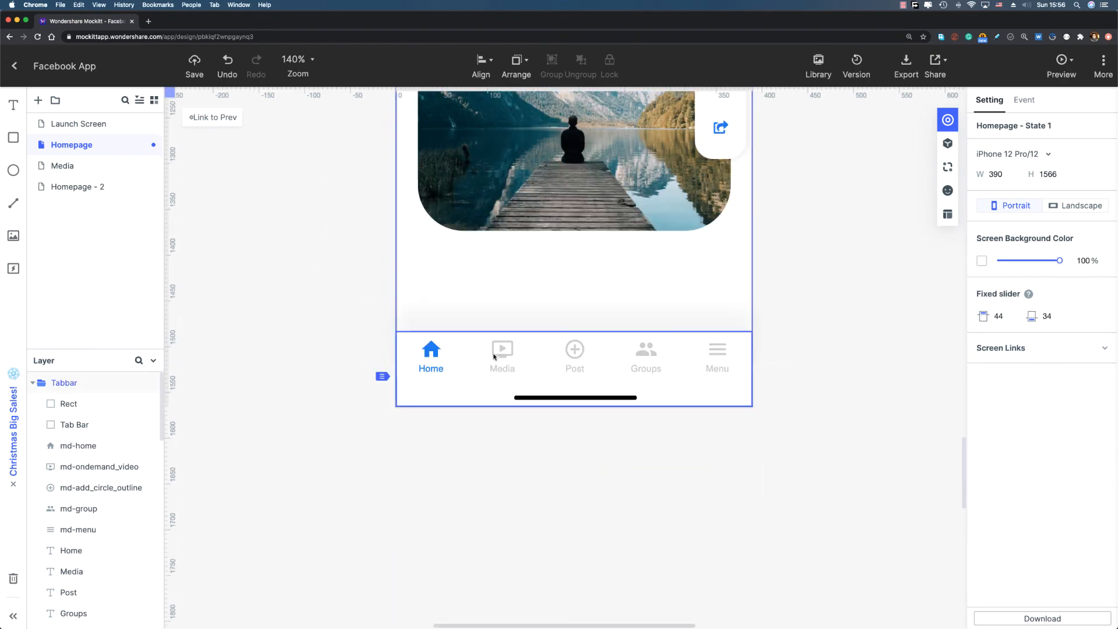
{"action": "double_click", "coordinate": [503, 355]}
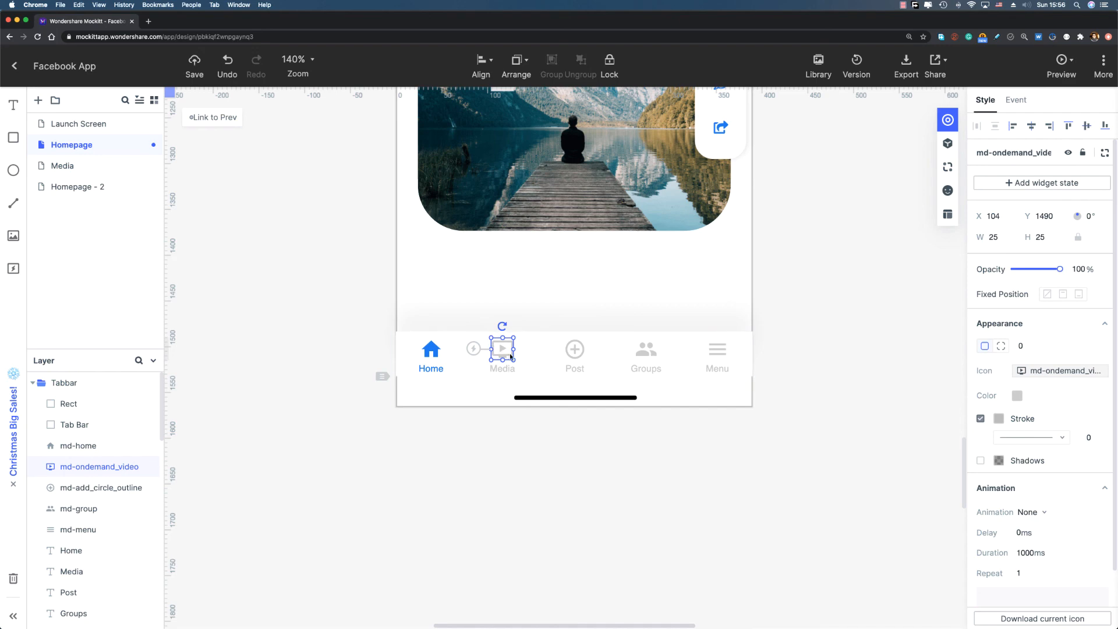
{"action": "left_click_drag", "start_coordinate": [473, 350], "coordinate": [112, 175]}
- Recolour the Media icon and its label in the Media screen's tab bar with the Home icon's blue, #1877F2
{"action": "left_click", "coordinate": [104, 153]}
{"action": "left_click", "coordinate": [105, 166]}
{"action": "scroll", "coordinate": [340, 175], "scroll_direction": "down", "scroll_amount": 10}
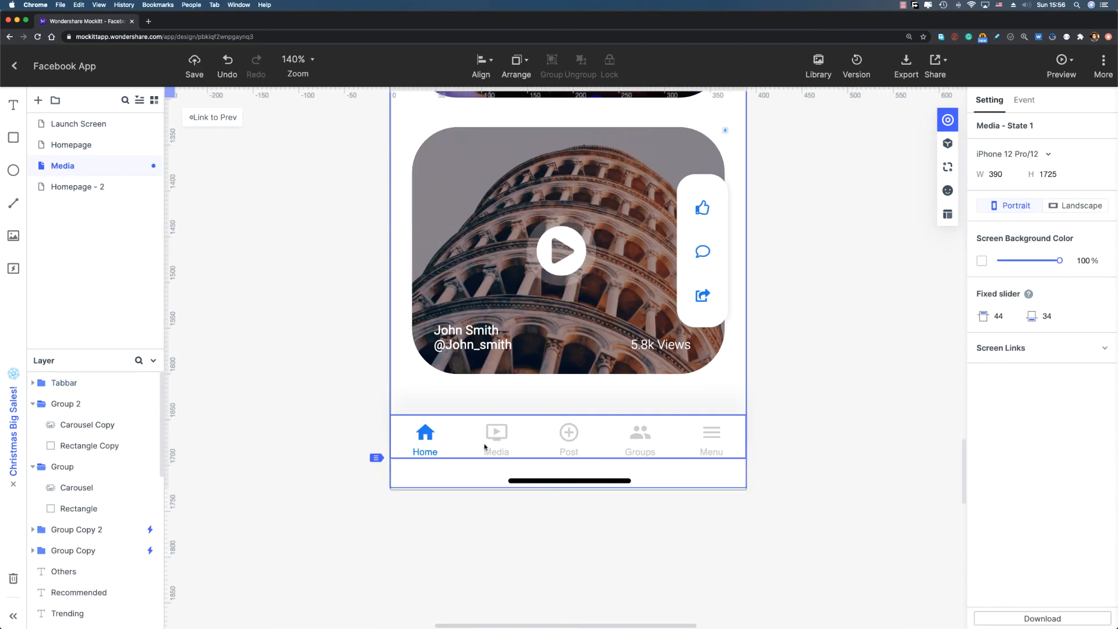
{"action": "scroll", "coordinate": [485, 447], "scroll_direction": "up", "scroll_amount": 5}
{"action": "left_click", "coordinate": [500, 443]}
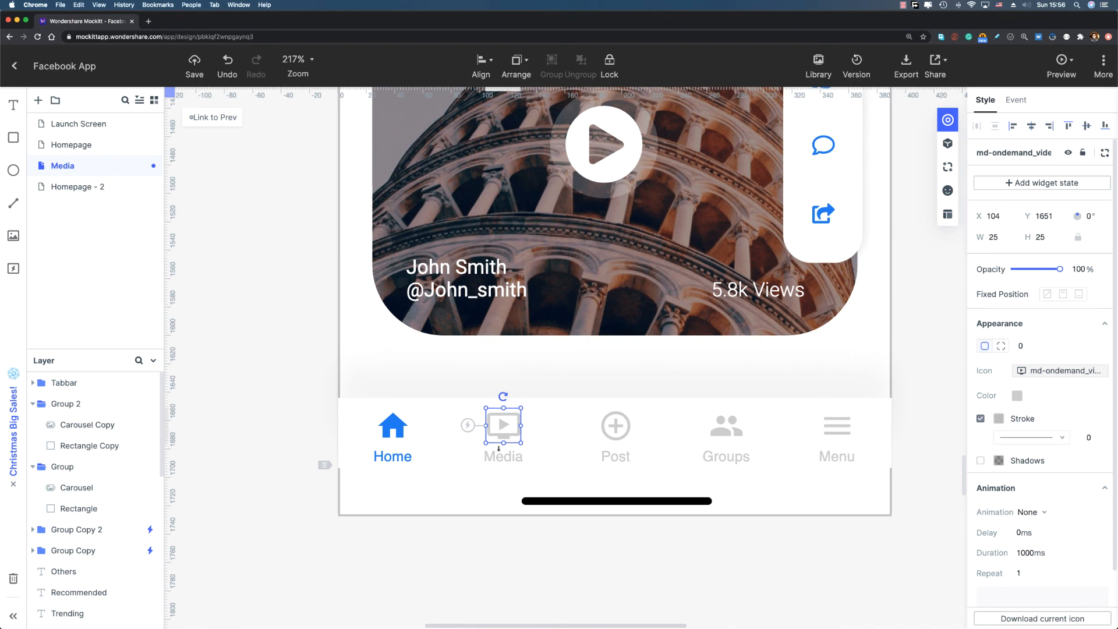
{"action": "left_click", "coordinate": [390, 431]}
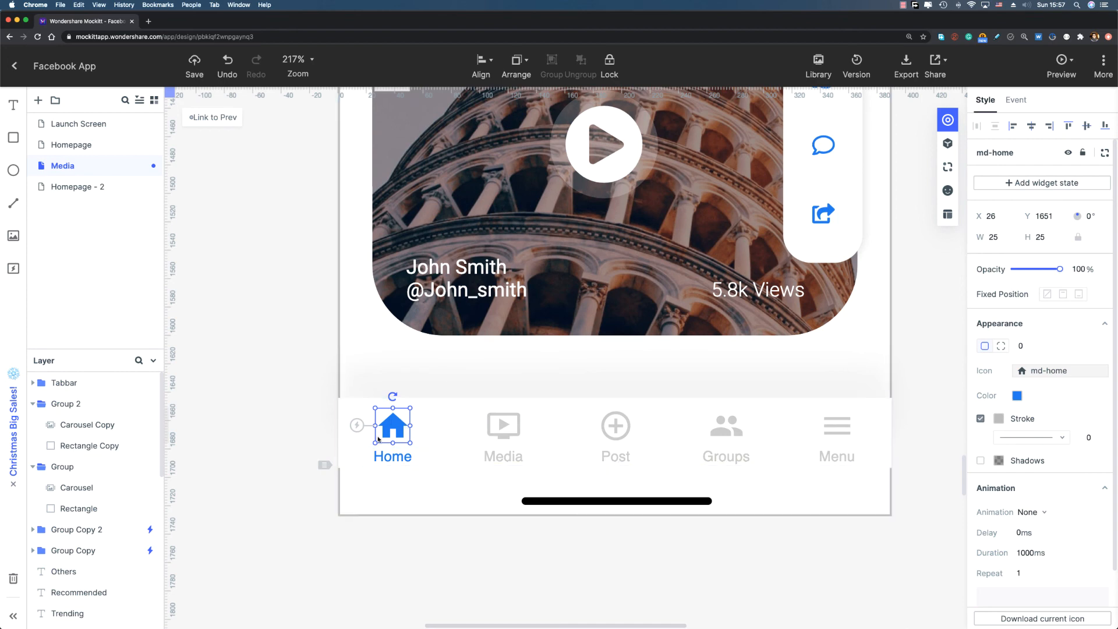
{"action": "left_click", "coordinate": [1014, 397]}
{"action": "double_click", "coordinate": [861, 447]}
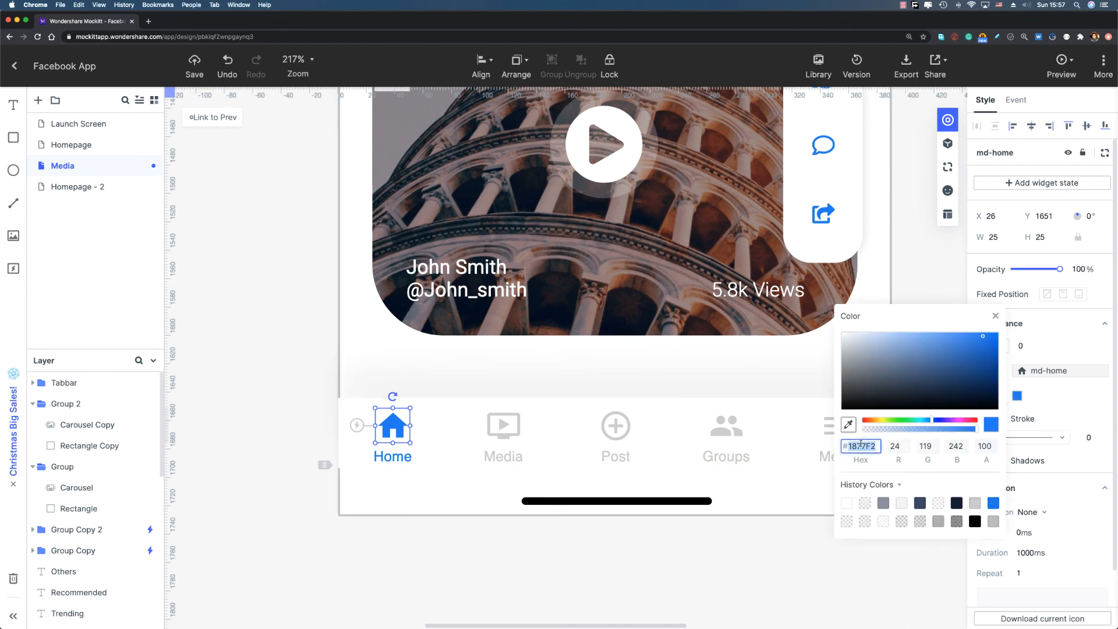
{"action": "key", "text": "super+c"}
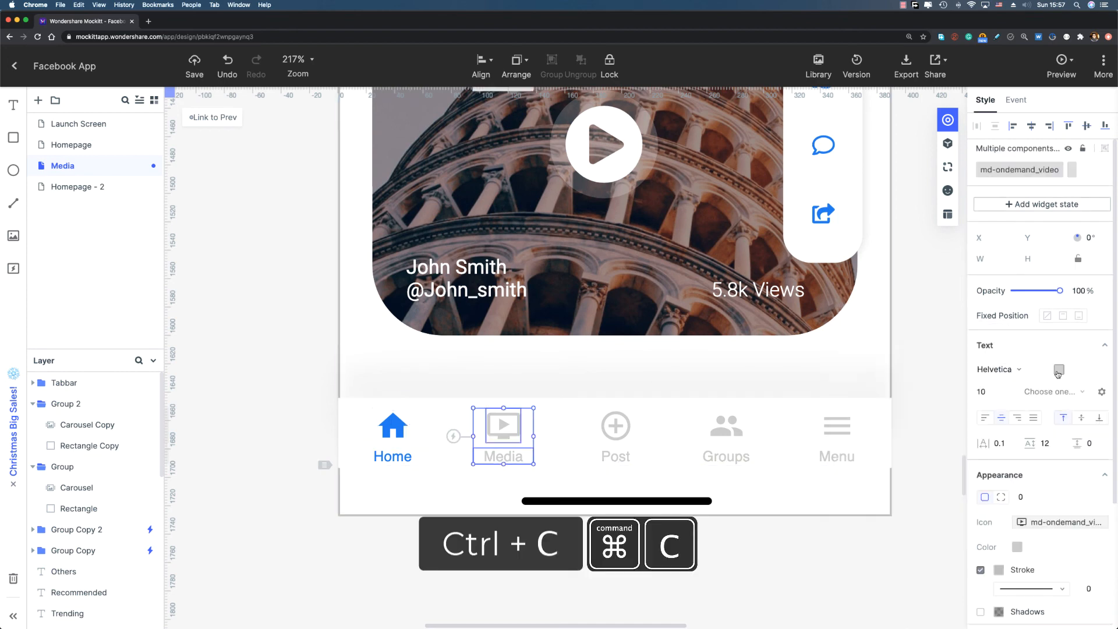
{"action": "left_click", "coordinate": [1059, 371]}
{"action": "double_click", "coordinate": [903, 419]}
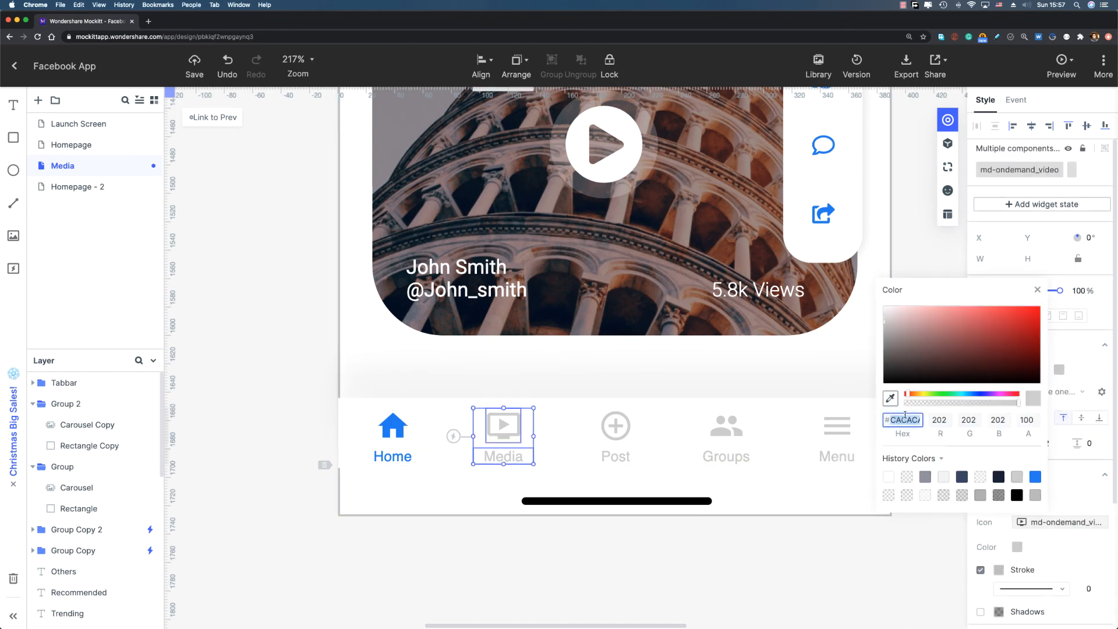
{"action": "key", "text": "super+v"}
{"action": "left_click", "coordinate": [1038, 291]}
- Recolour the Home icon and its label in the Media screen's tab bar with the Post icon's grey, #CACACA
{"action": "left_click", "coordinate": [615, 426]}
{"action": "left_click", "coordinate": [1017, 395]}
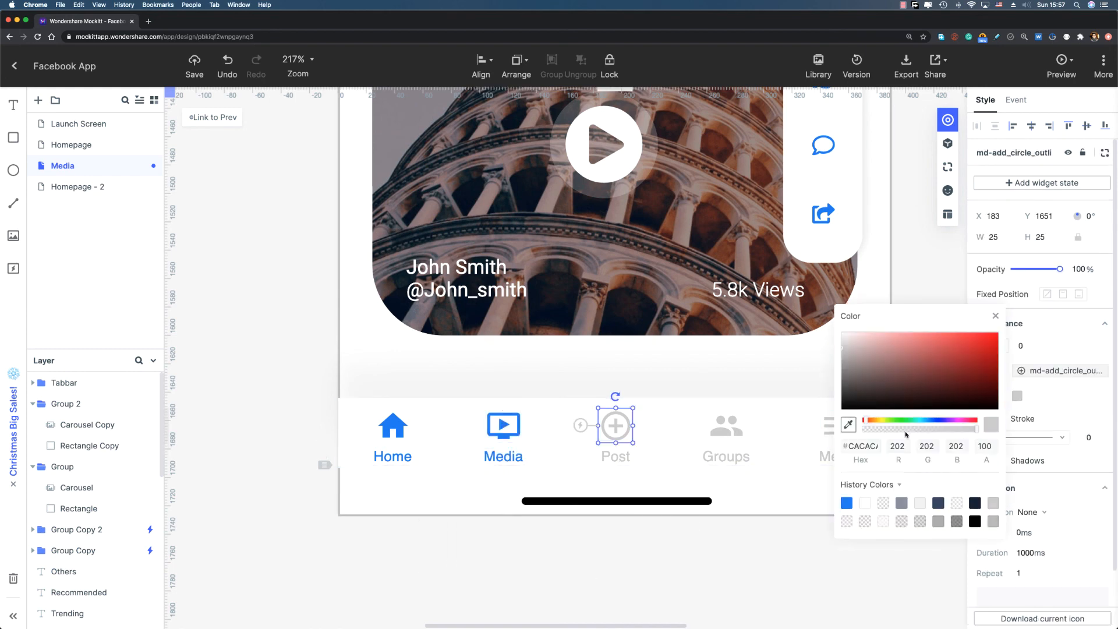
{"action": "double_click", "coordinate": [858, 447]}
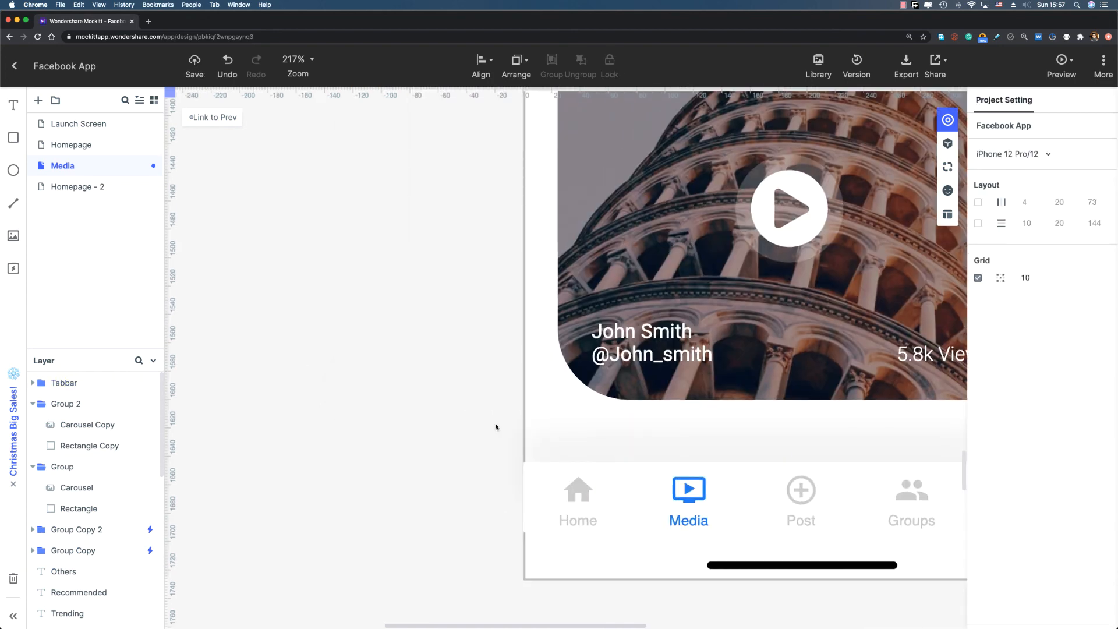
- Link the Home icon in the Media screen's tab bar to the Homepage
{"action": "left_click", "coordinate": [559, 494]}
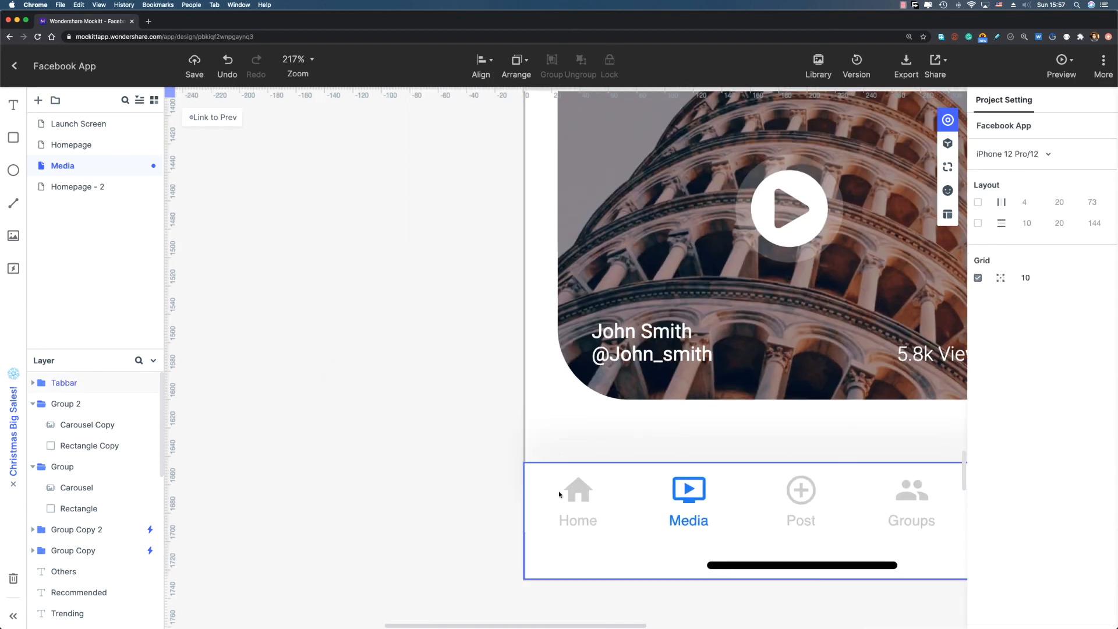
{"action": "double_click", "coordinate": [585, 488]}
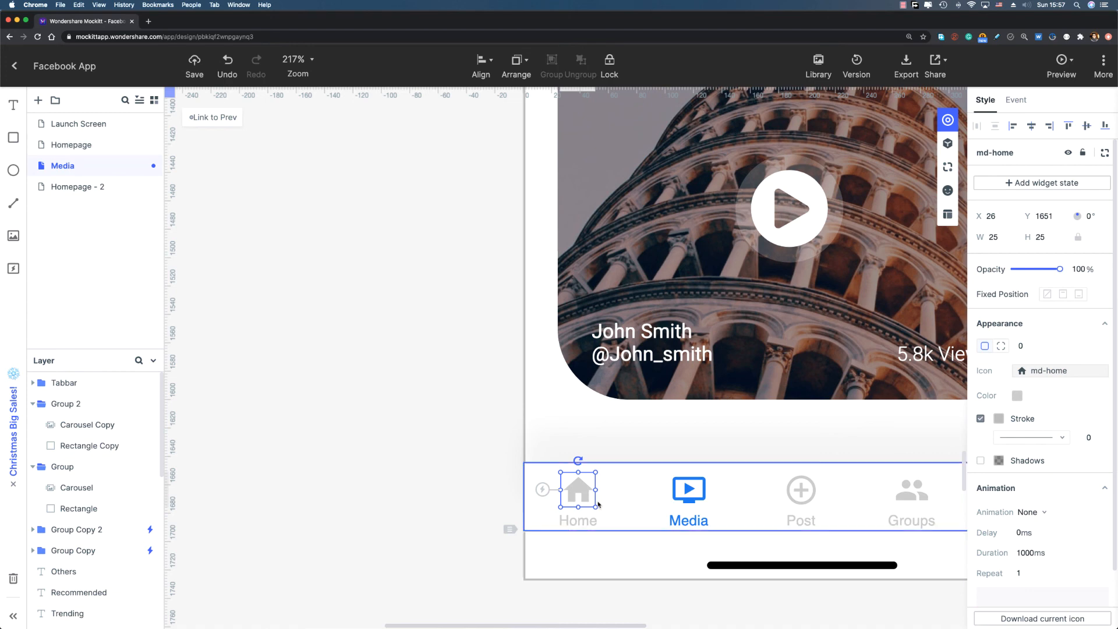
{"action": "left_click_drag", "start_coordinate": [542, 489], "coordinate": [84, 147]}
- Preview the prototype from the Homepage, testing the scrolling and the tab bar links to the Media screen and back to the Homepage
{"action": "left_click", "coordinate": [100, 147]}
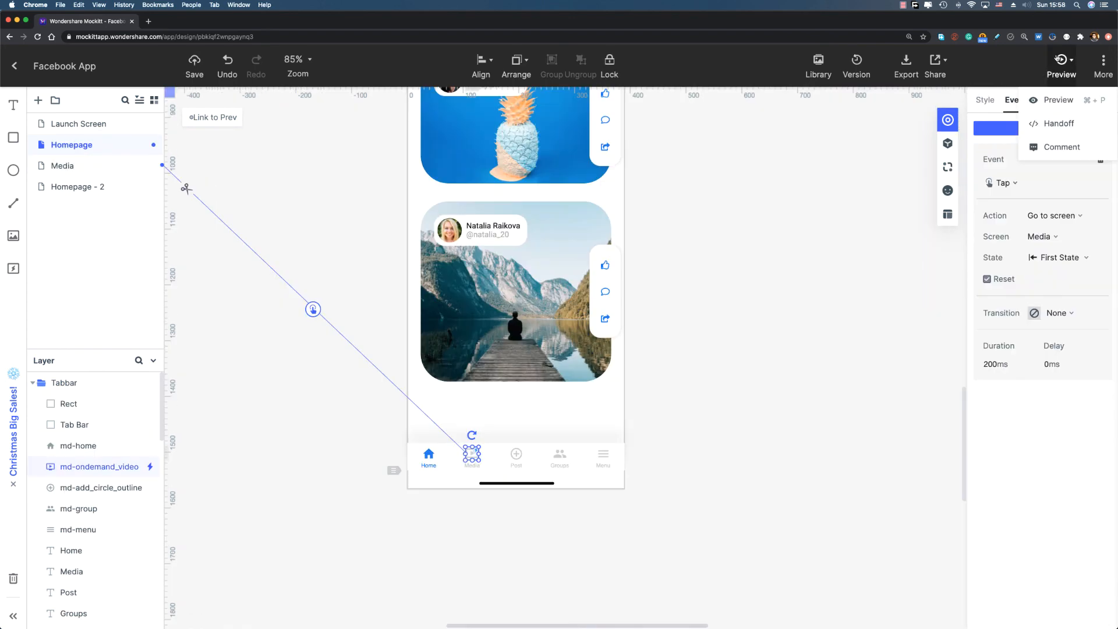
{"action": "left_click", "coordinate": [1062, 60]}
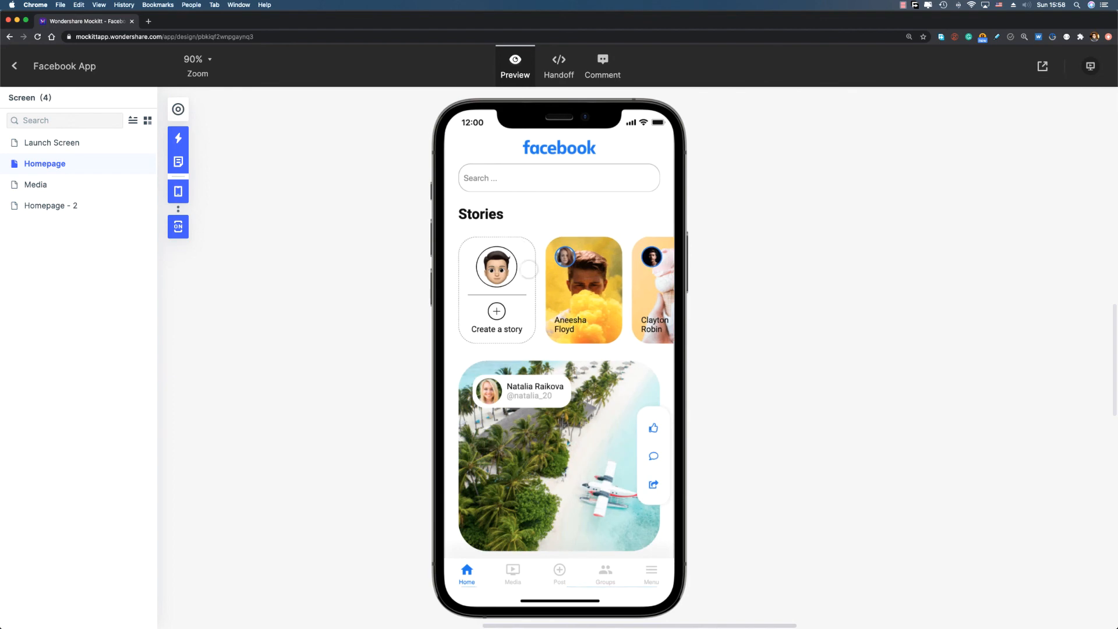
{"action": "left_click_drag", "start_coordinate": [597, 491], "coordinate": [598, 432]}
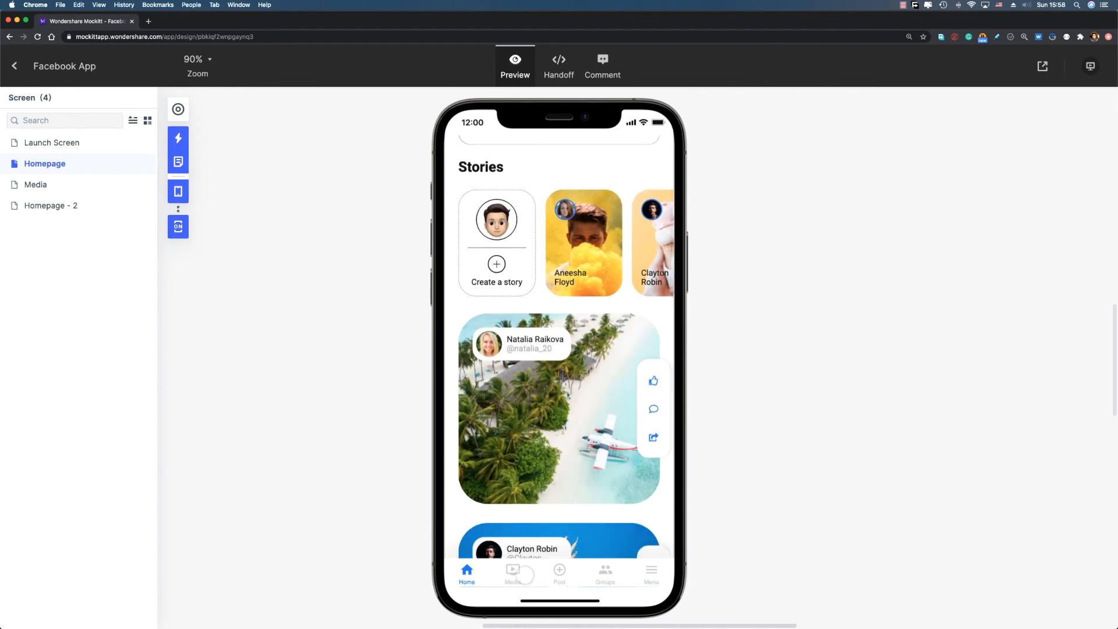
{"action": "left_click", "coordinate": [514, 572]}
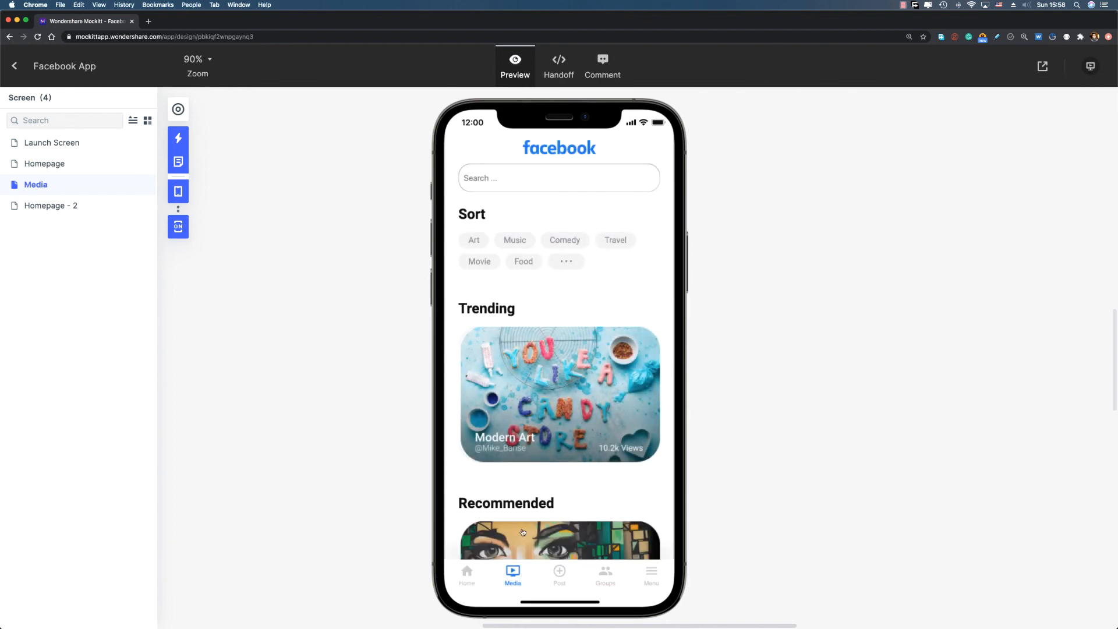
{"action": "scroll", "coordinate": [622, 233], "scroll_direction": "down", "scroll_amount": 6}
{"action": "scroll", "coordinate": [622, 233], "scroll_direction": "up", "scroll_amount": 6}
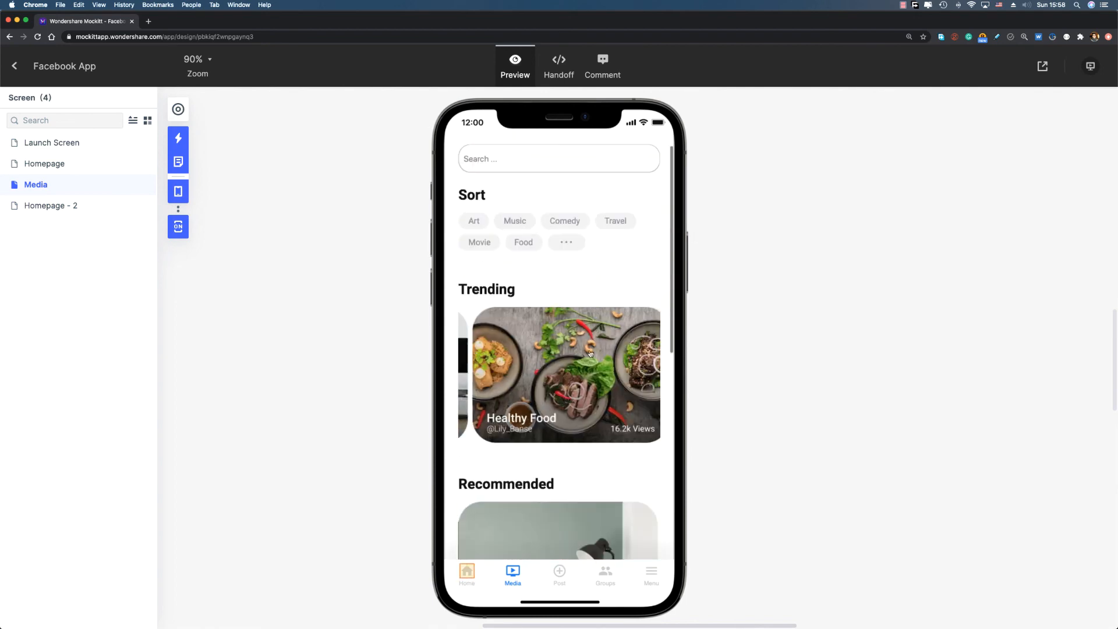
{"action": "left_click", "coordinate": [474, 575]}
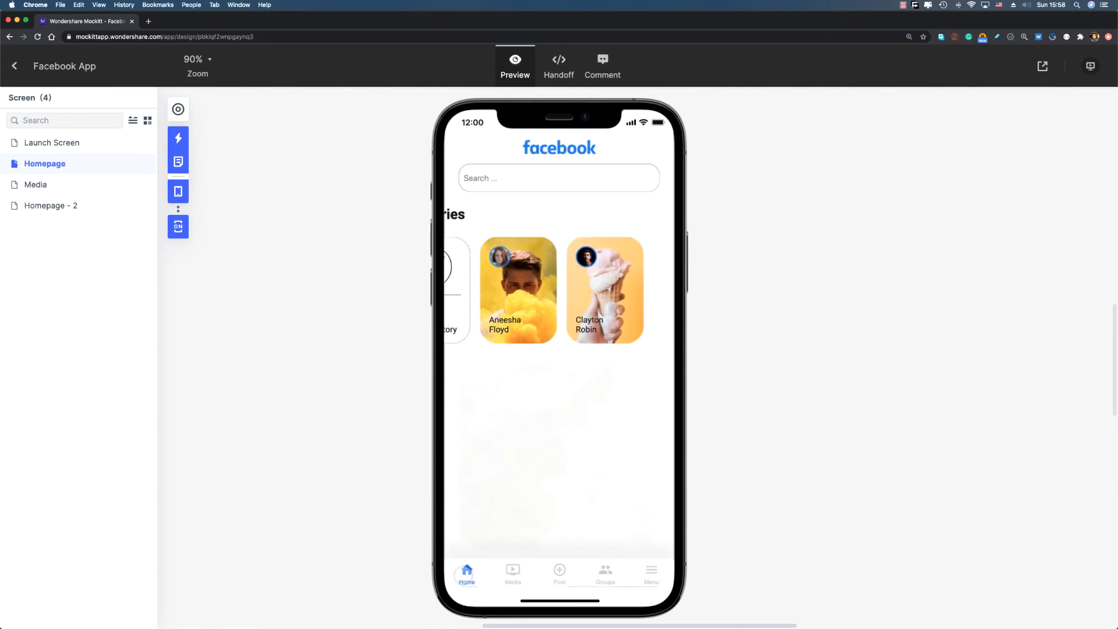